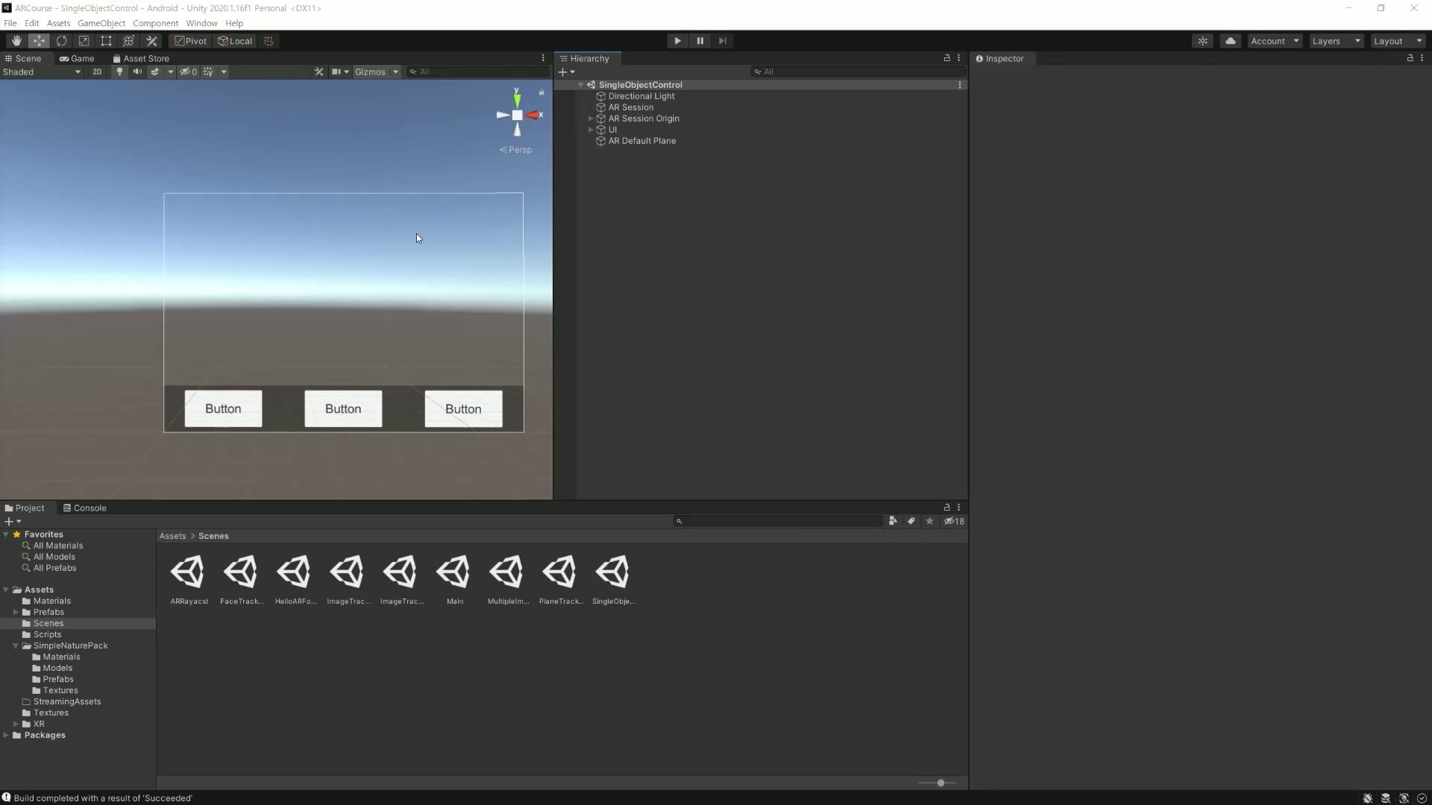
Select the second Panel under UI > Canvas, the three-button bar, and rename it OcclusionBtns.
click(660, 133)
key(Right)
click(628, 142)
key(Right)
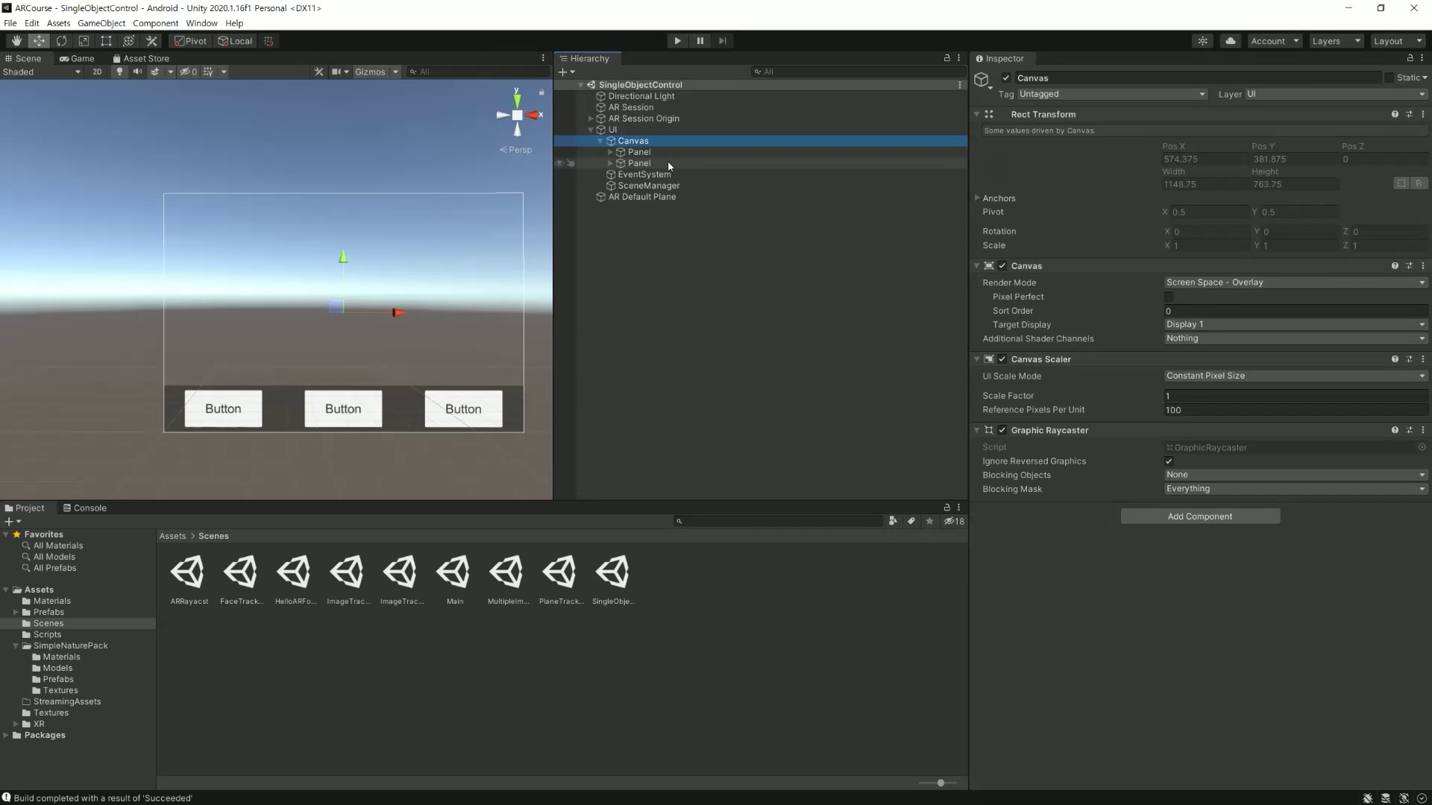
key(Down)
click(654, 165)
key(f)
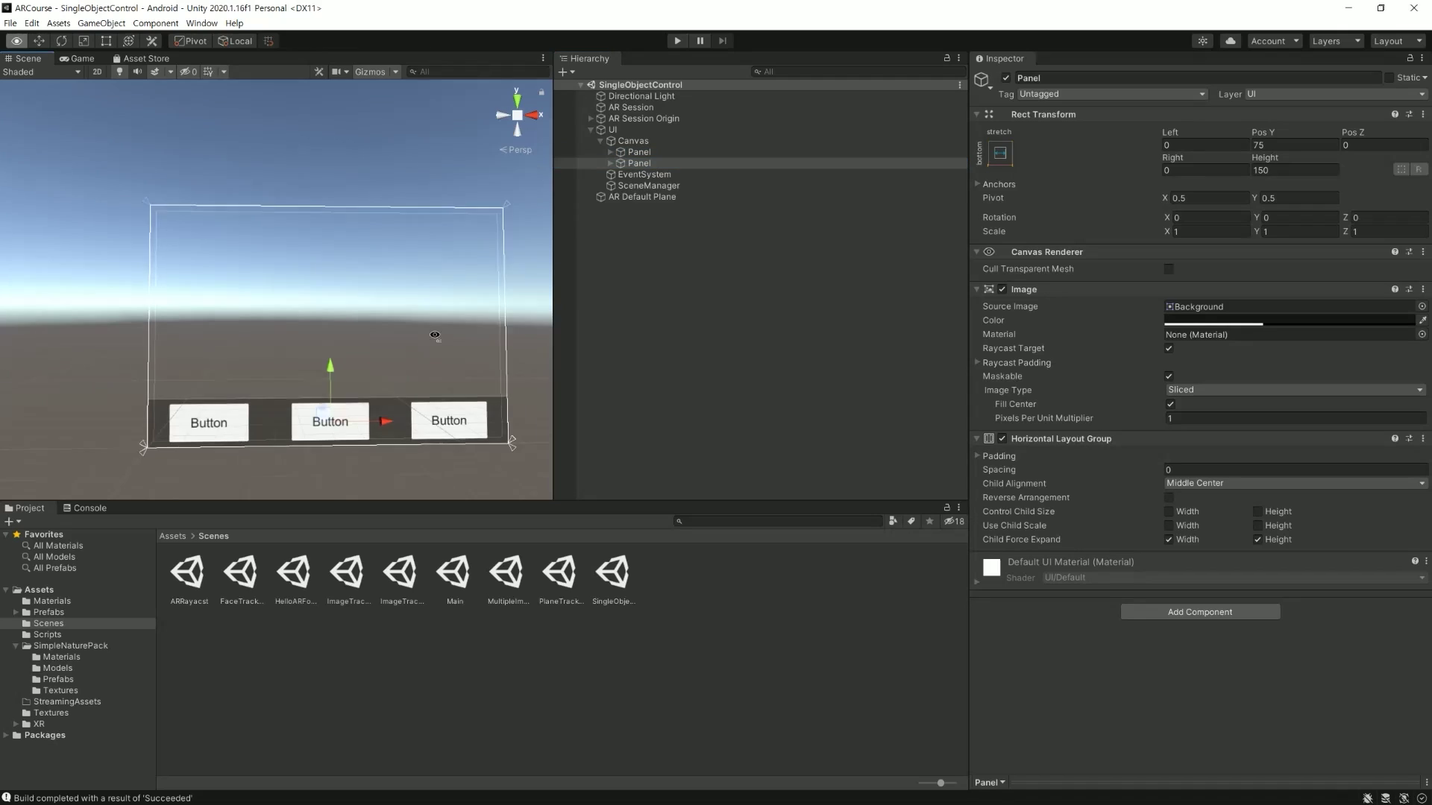
click(1075, 77)
text(Occlu)
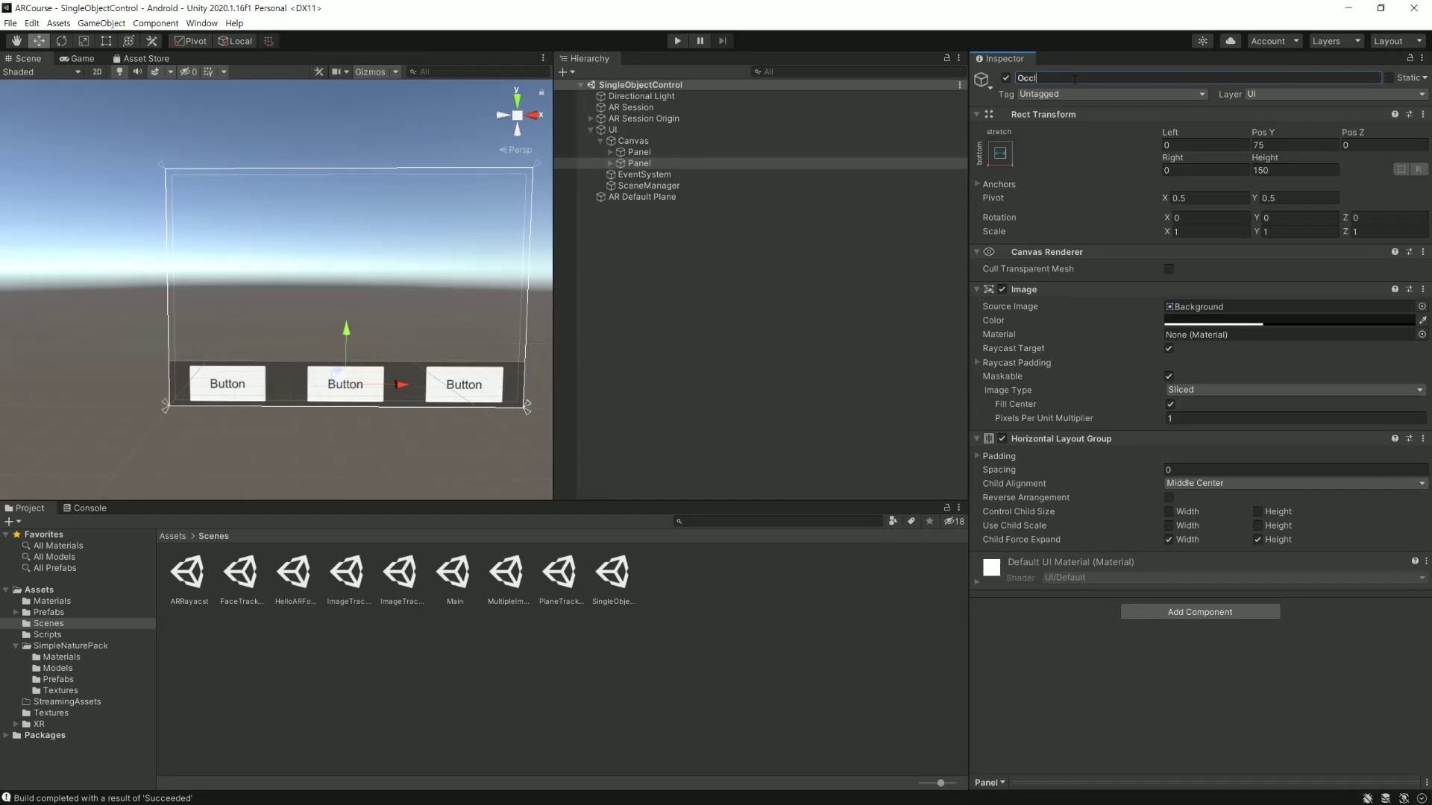
text(sionBtns)
key(Return)
click(656, 163)
click(646, 142)
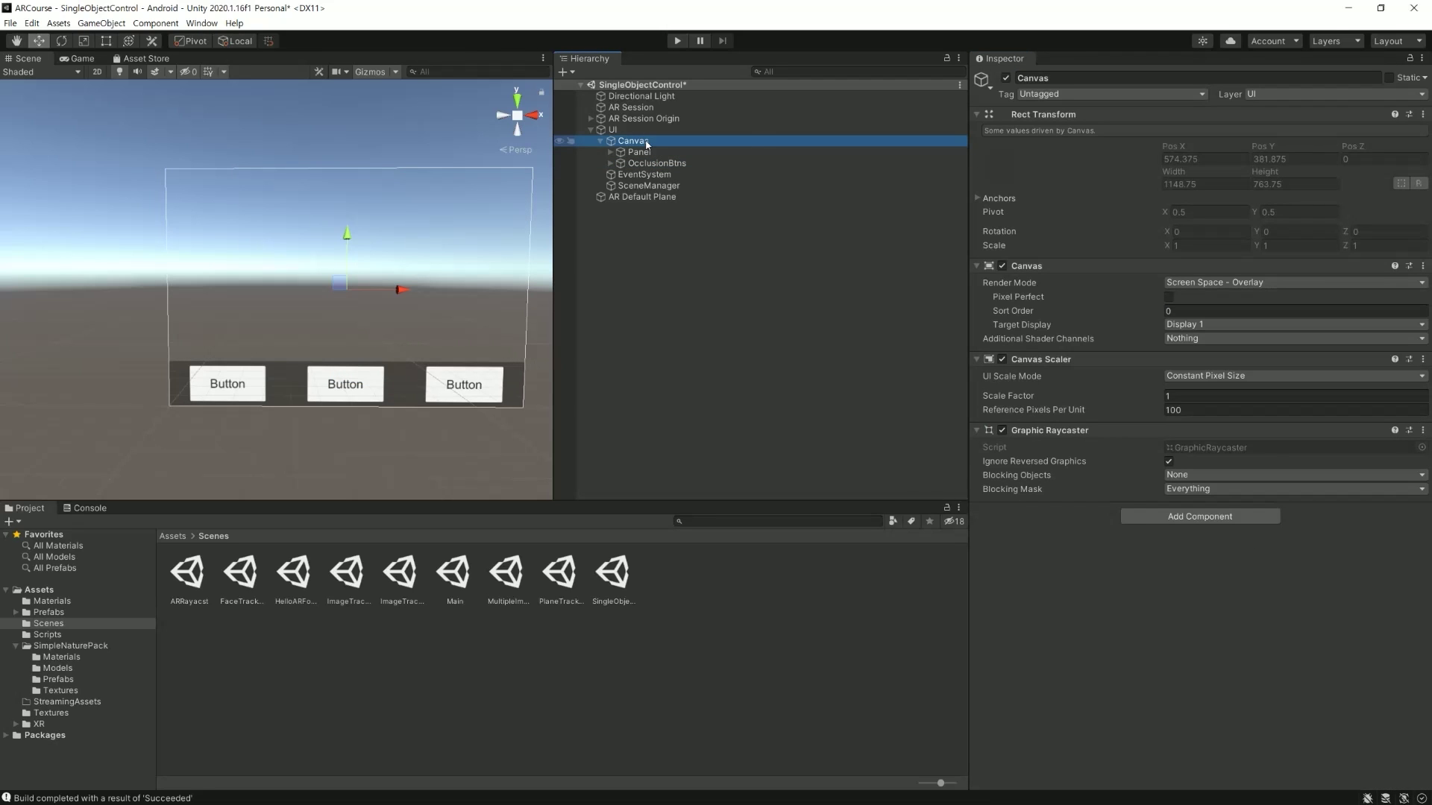
Create a new UI Panel under the Canvas.
right_click(646, 147)
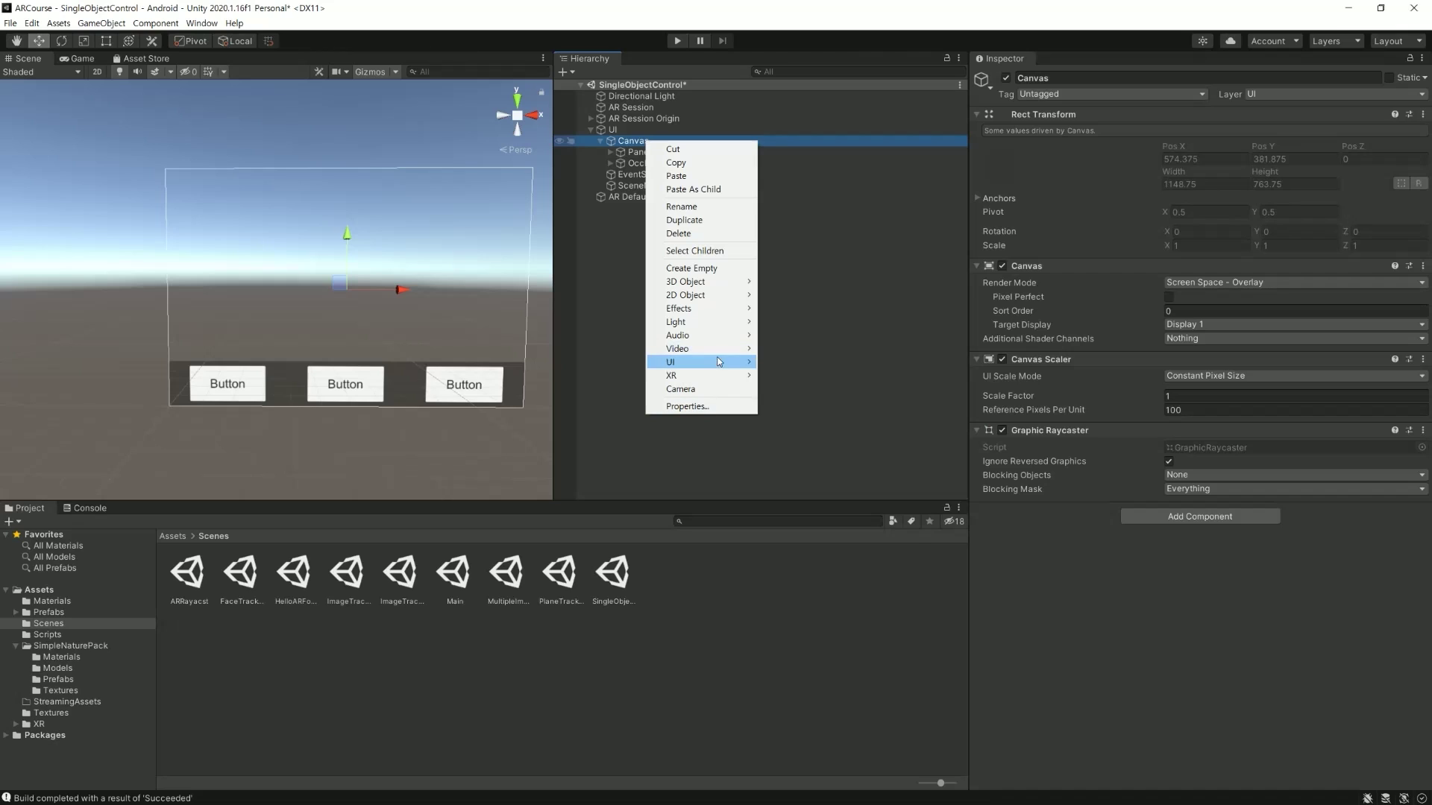
mouse_move(722, 359)
click(828, 550)
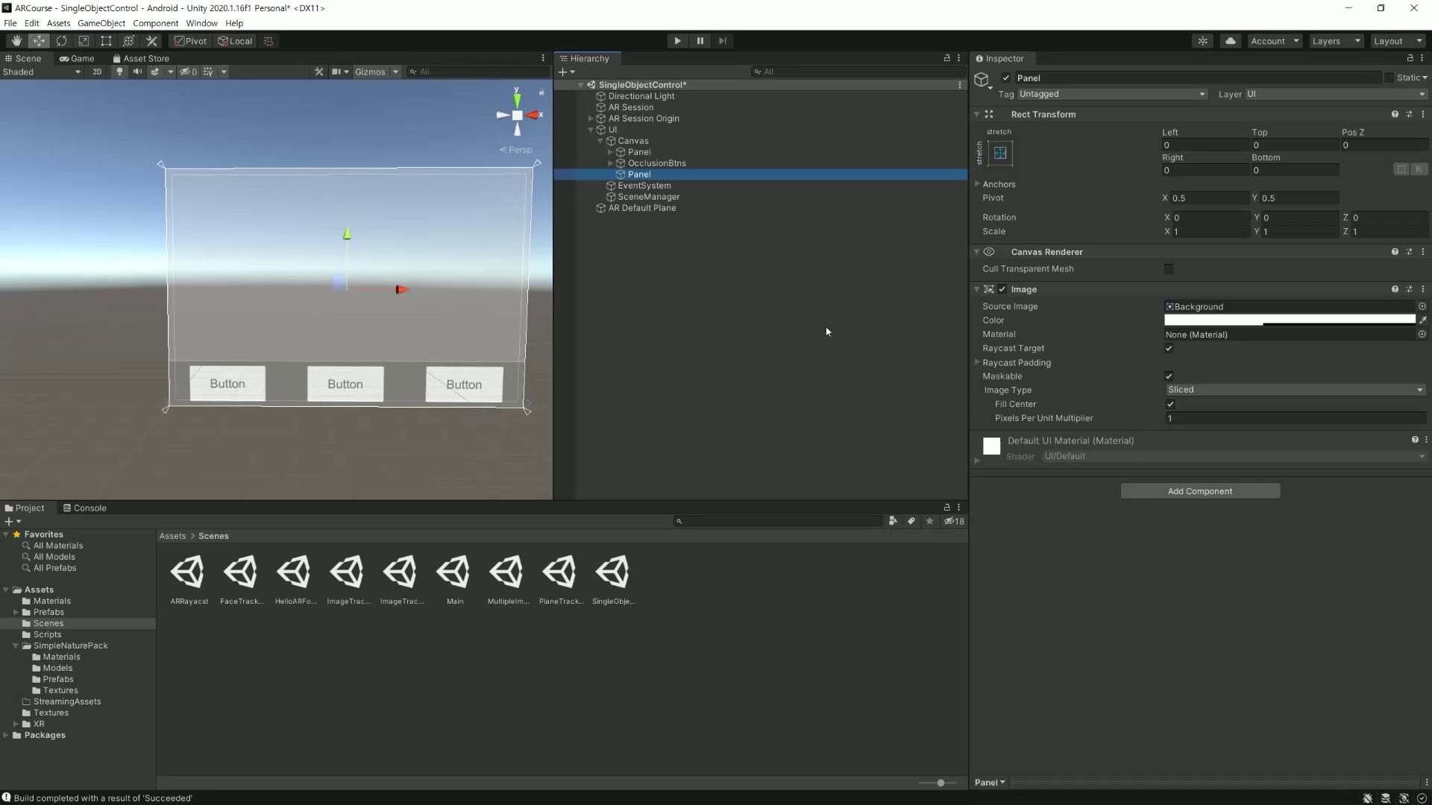
Anchor the panel top-stretch with Height 200 and Pos Y -100.
click(1000, 152)
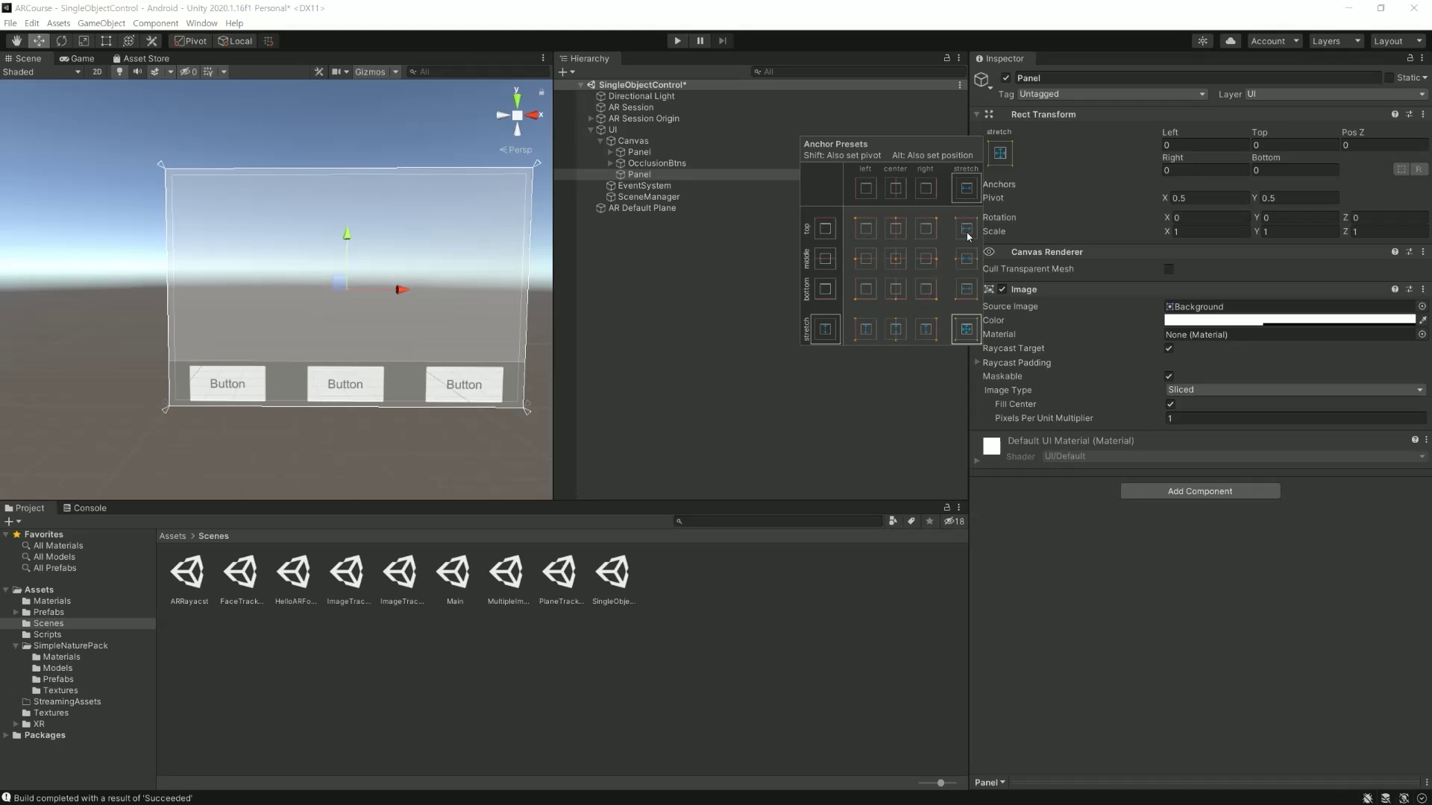
click(968, 237)
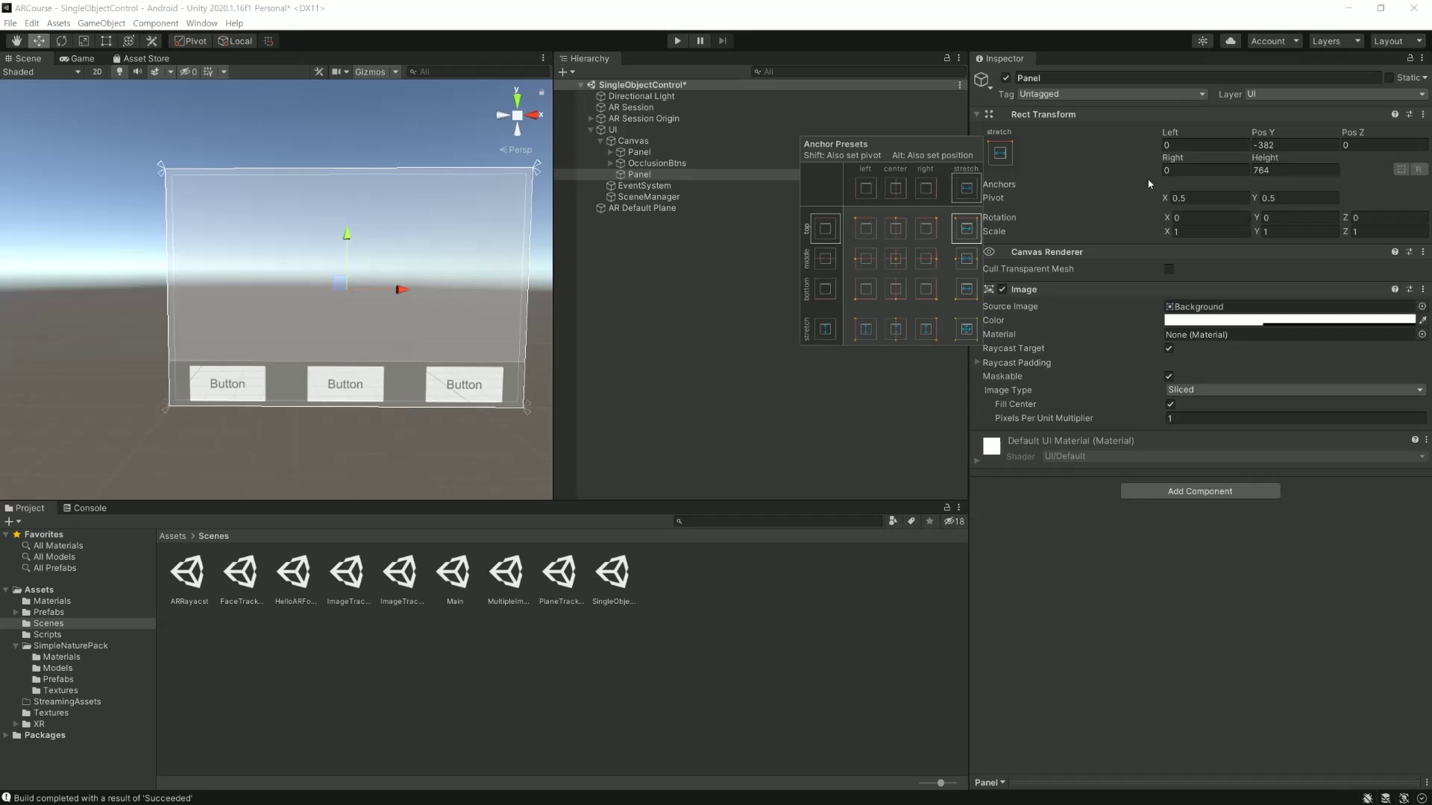
click(1283, 170)
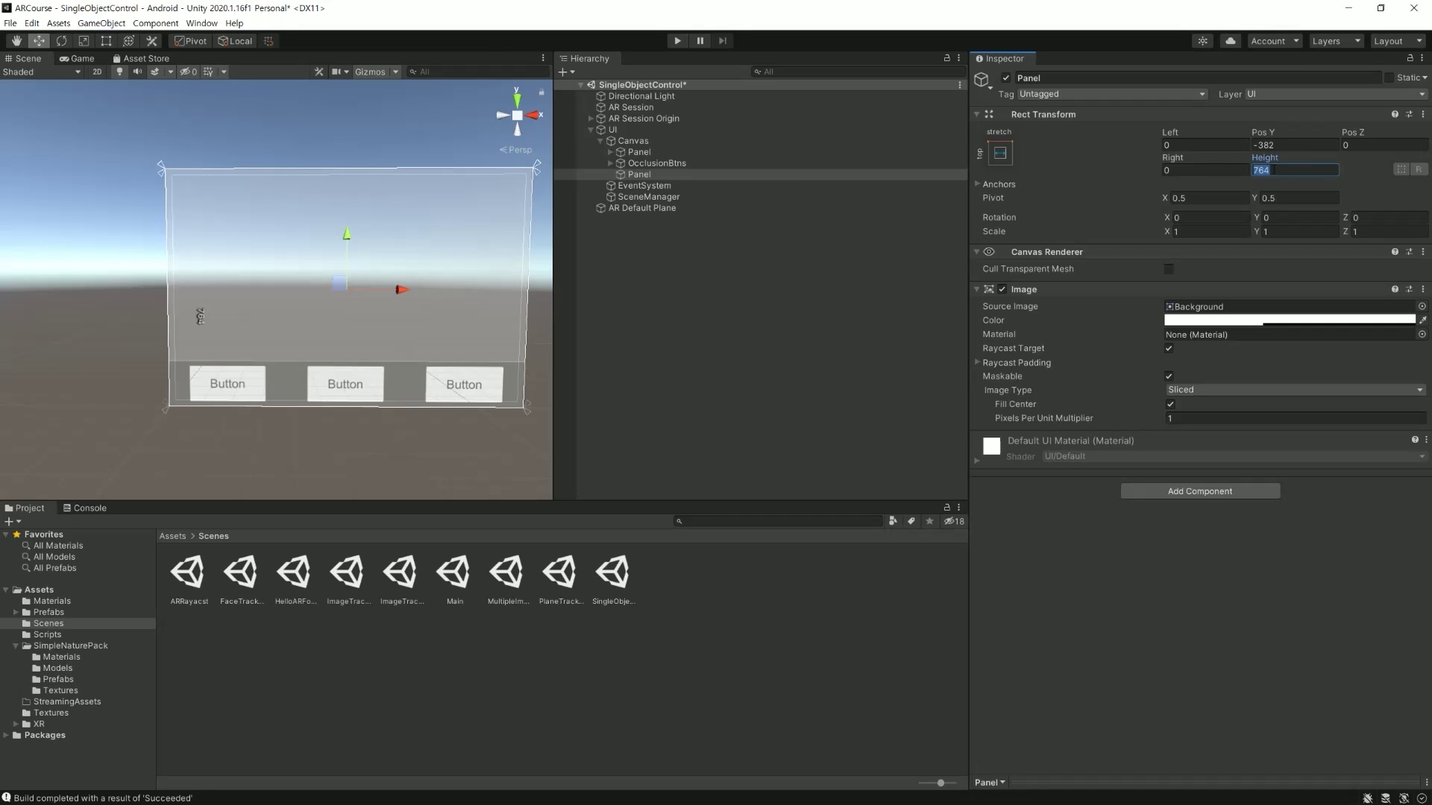
text(200)
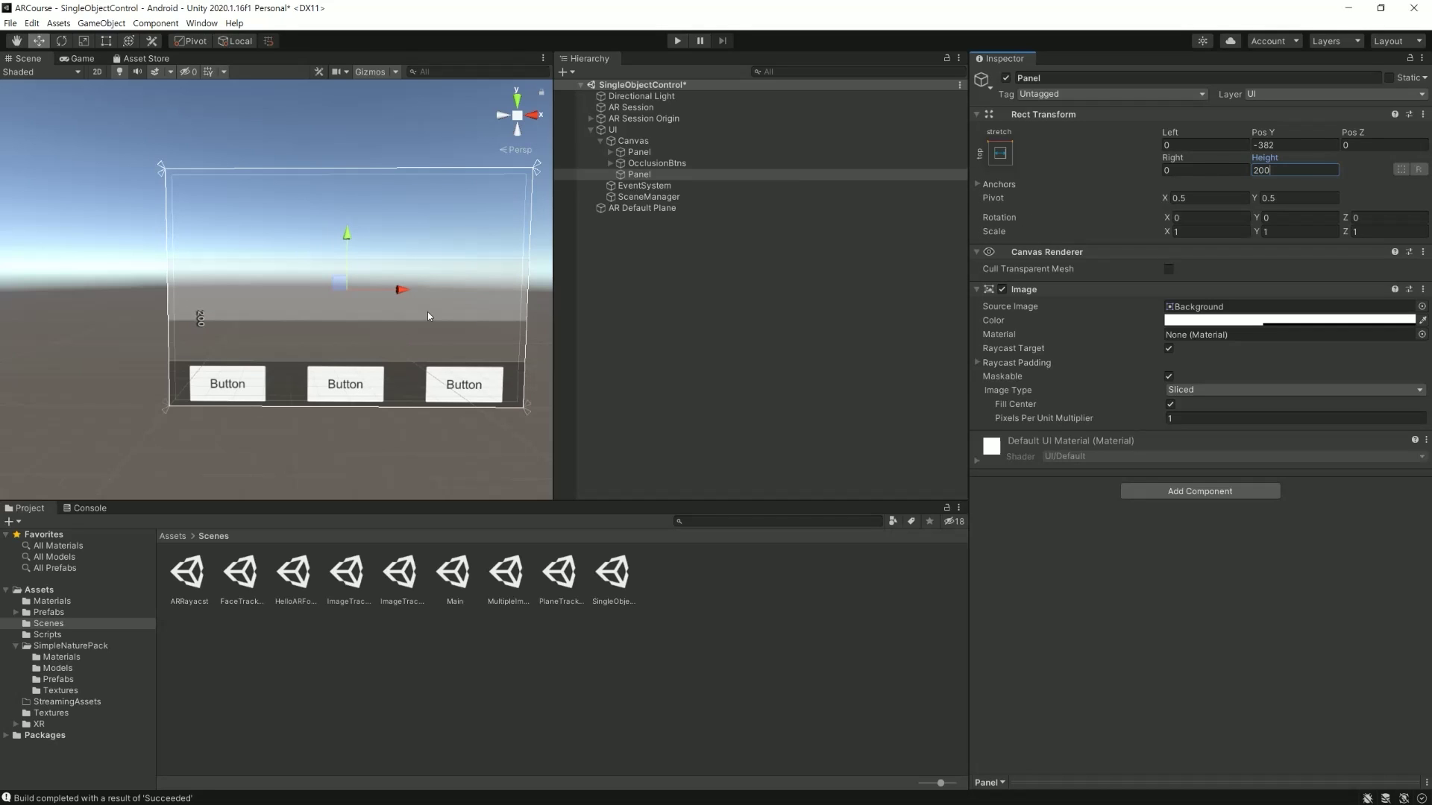
click(1294, 145)
text(-10)
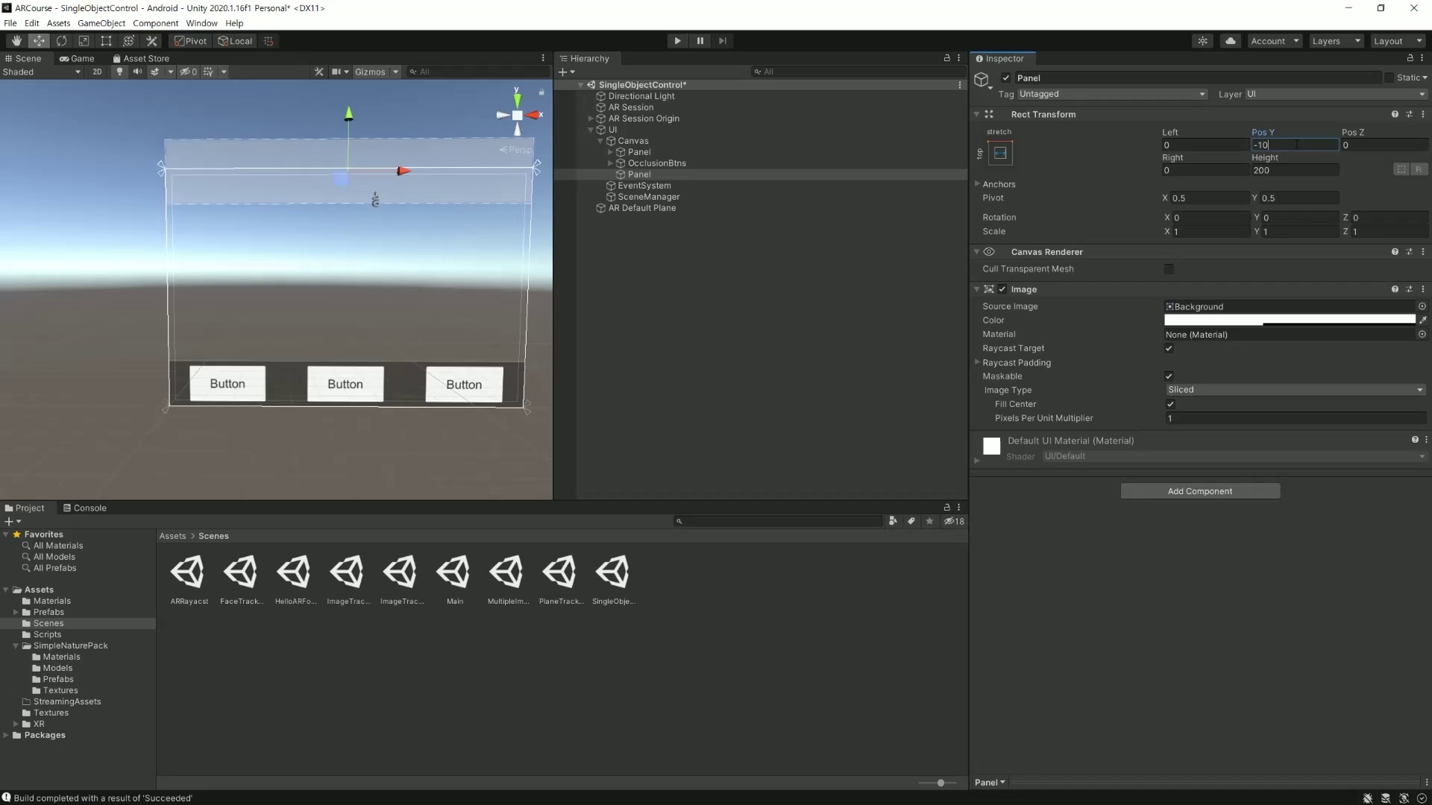
text(0)
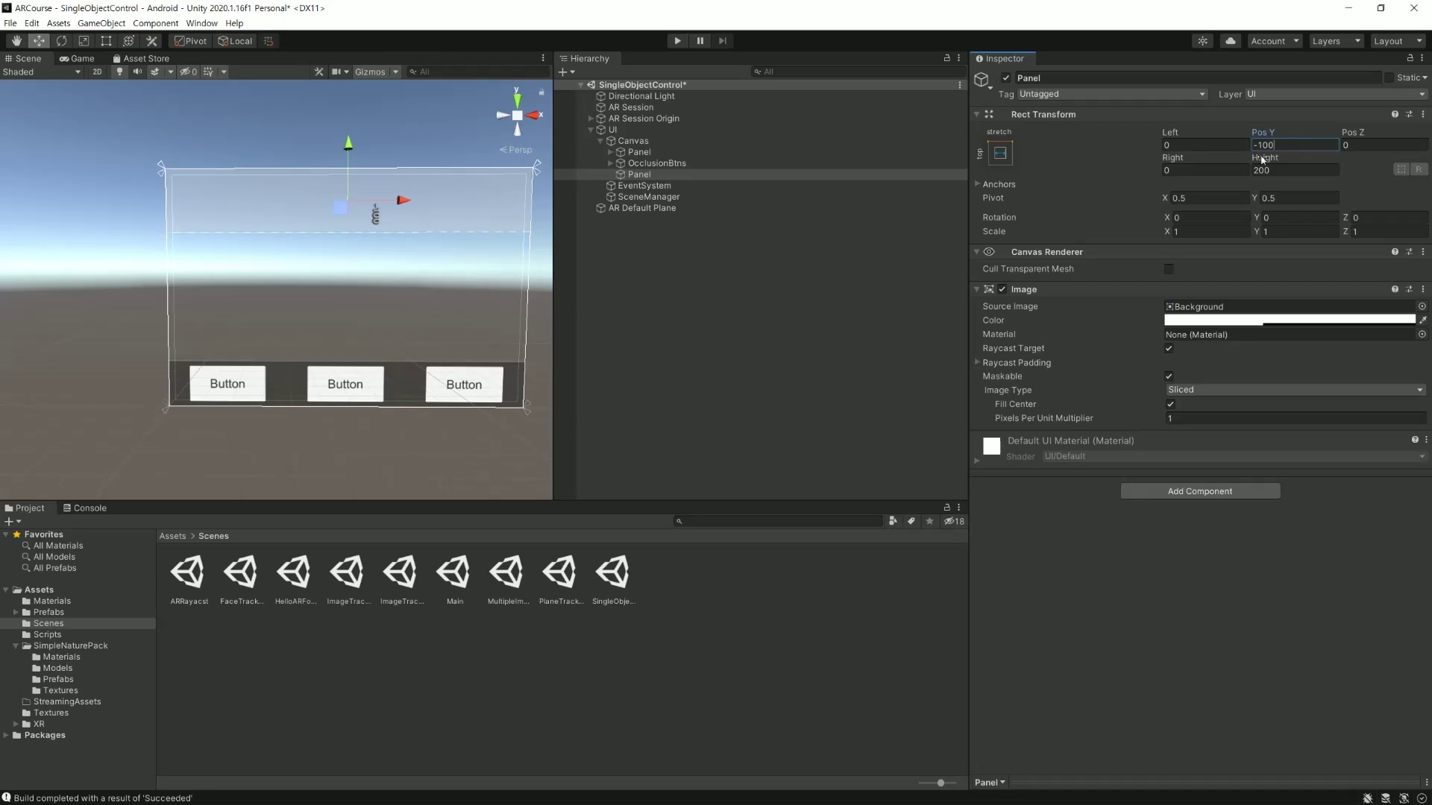
click(843, 261)
click(687, 173)
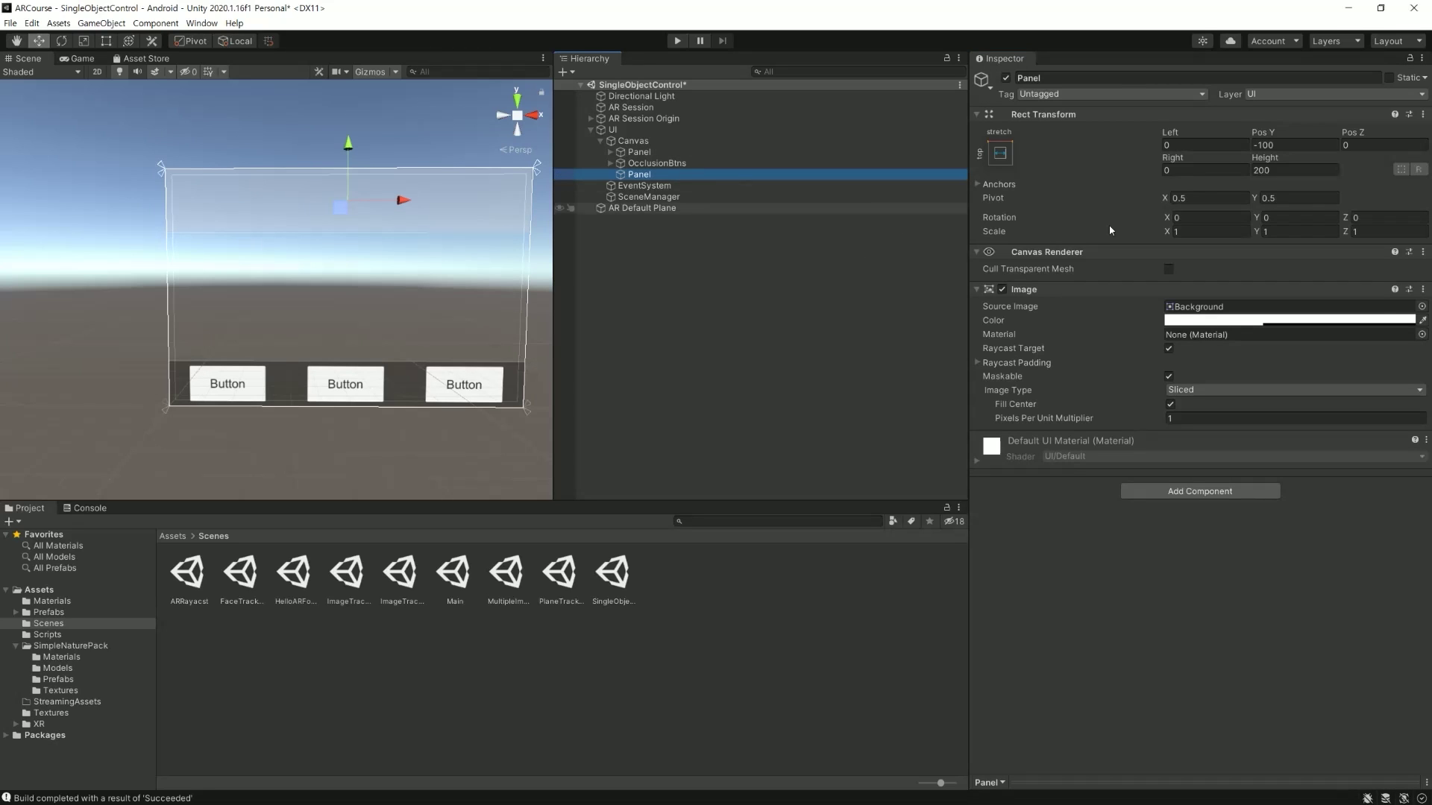
Tint the new top panel's Image colour a dark grey.
click(1294, 318)
click(1304, 433)
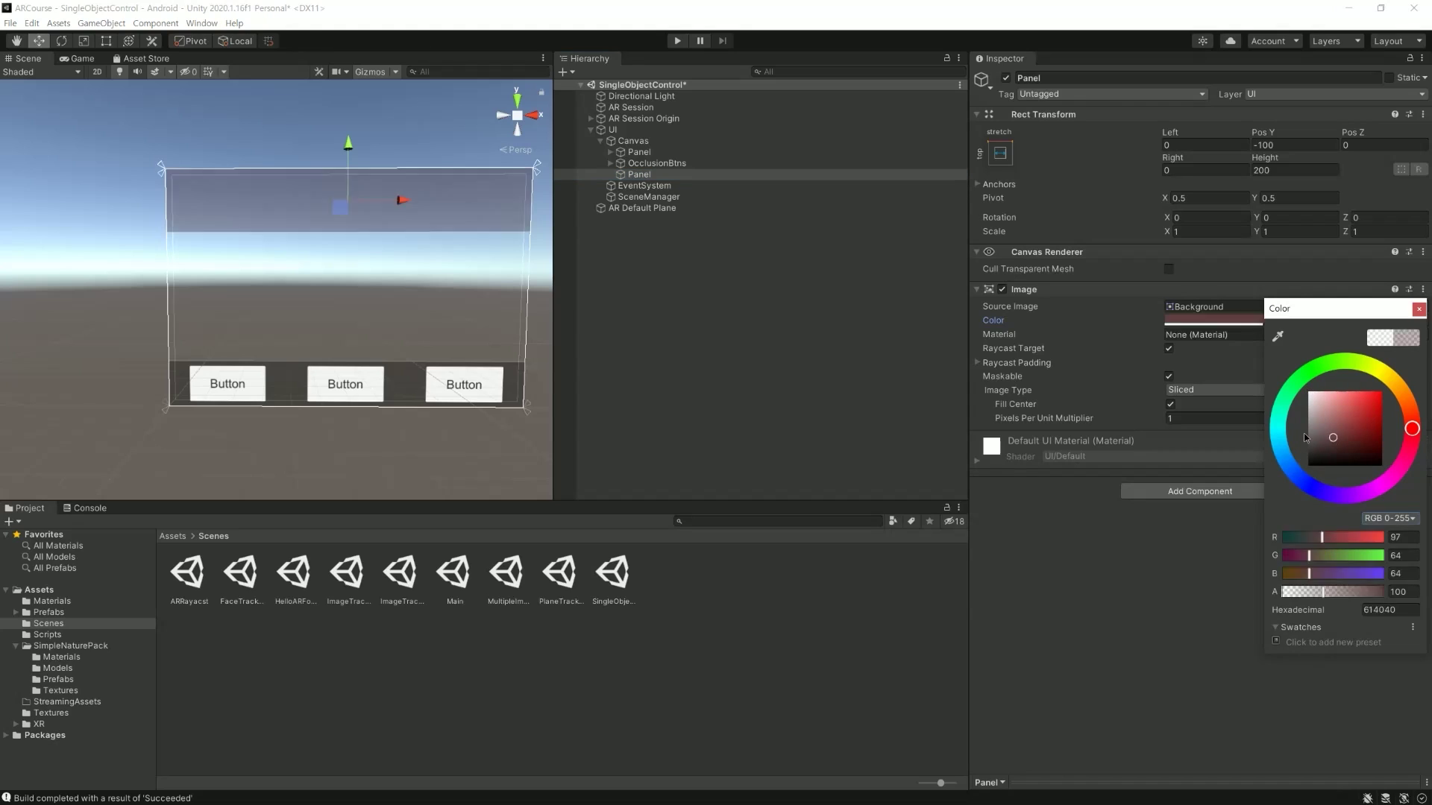
drag(1300, 441, 1253, 446)
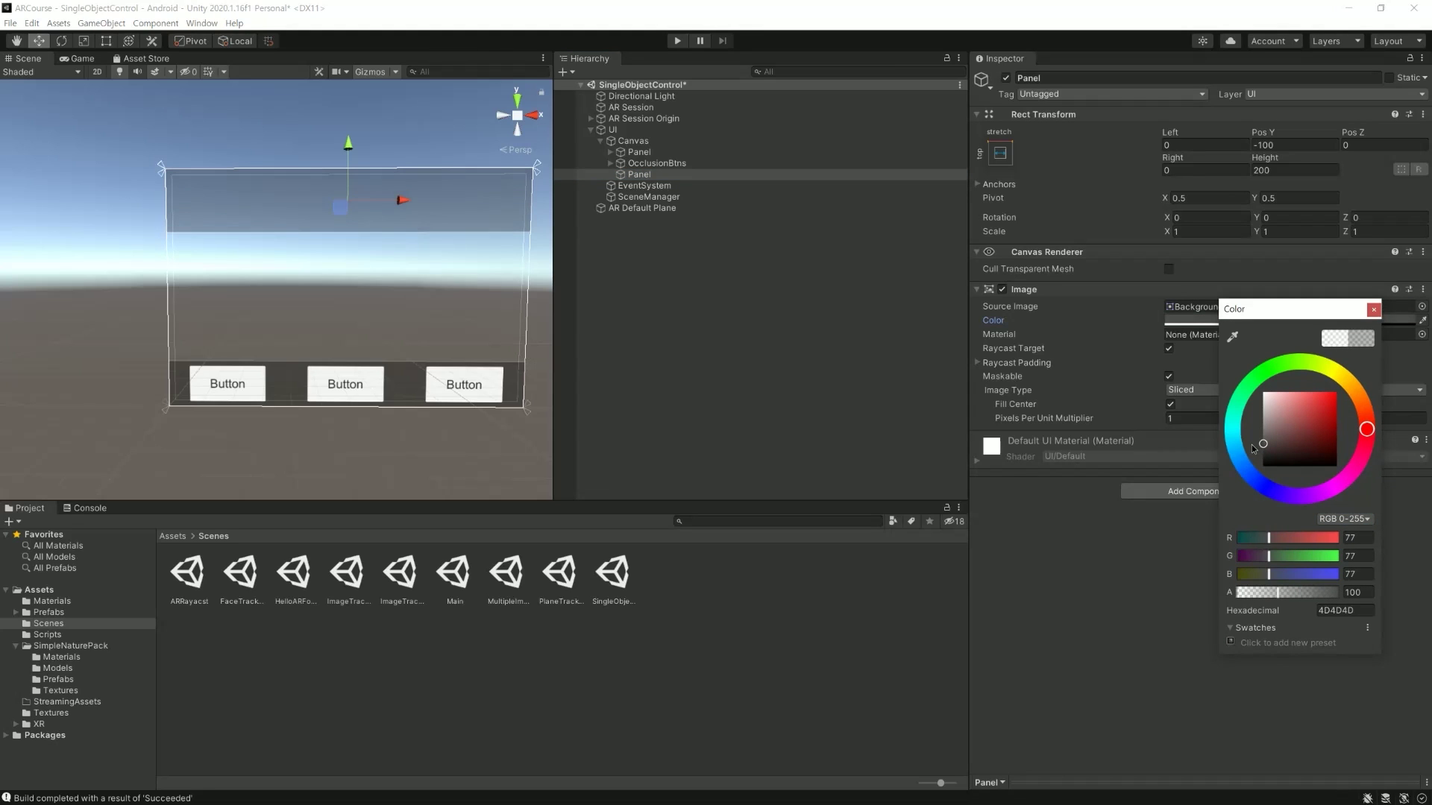
click(1374, 309)
click(754, 243)
click(682, 173)
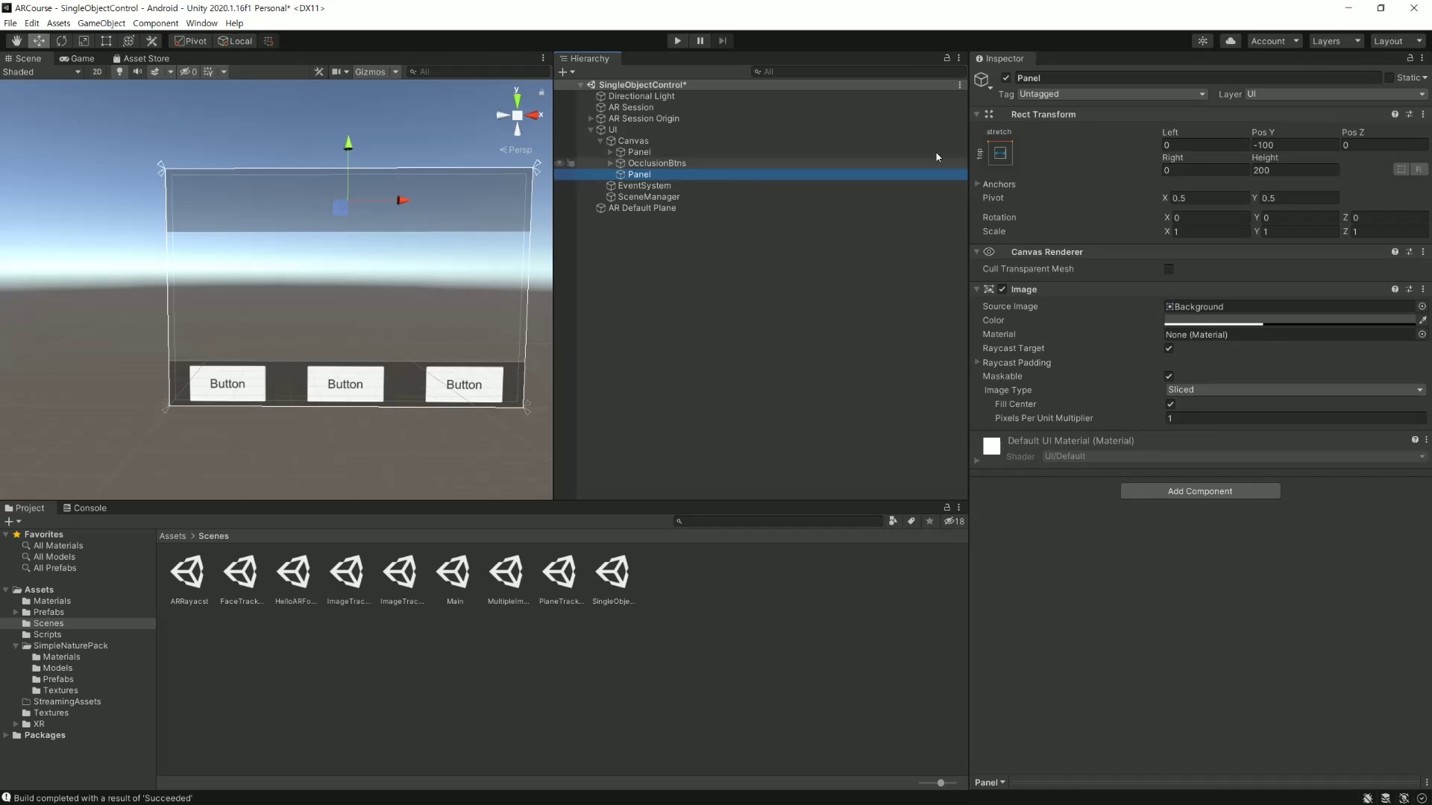
Rename the panel to Sliders and save the scene.
click(1053, 79)
text(Sliders)
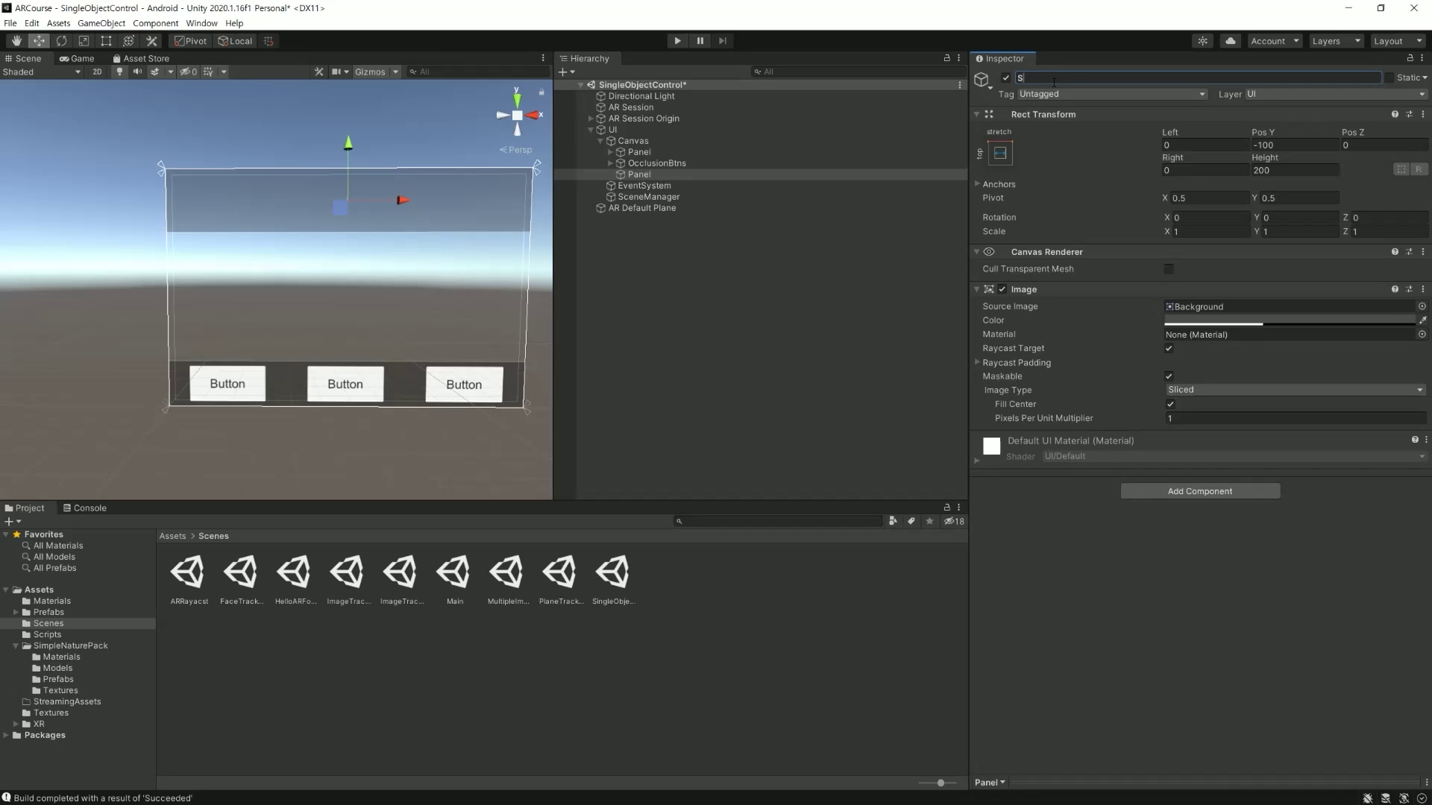
key(Return)
click(783, 233)
click(653, 175)
key(ctrl+s)
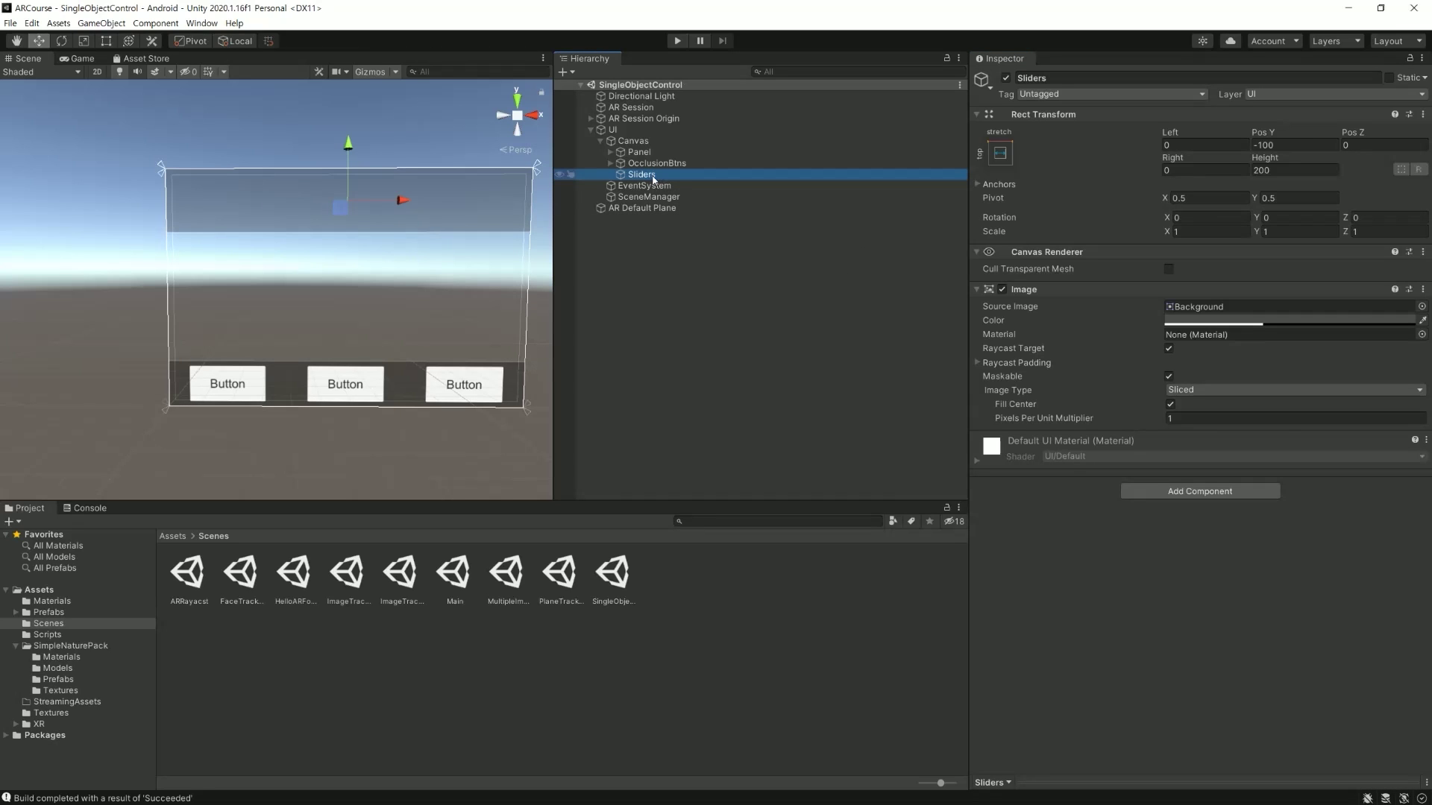
Add a UI Slider as a child of the Sliders panel.
right_click(662, 177)
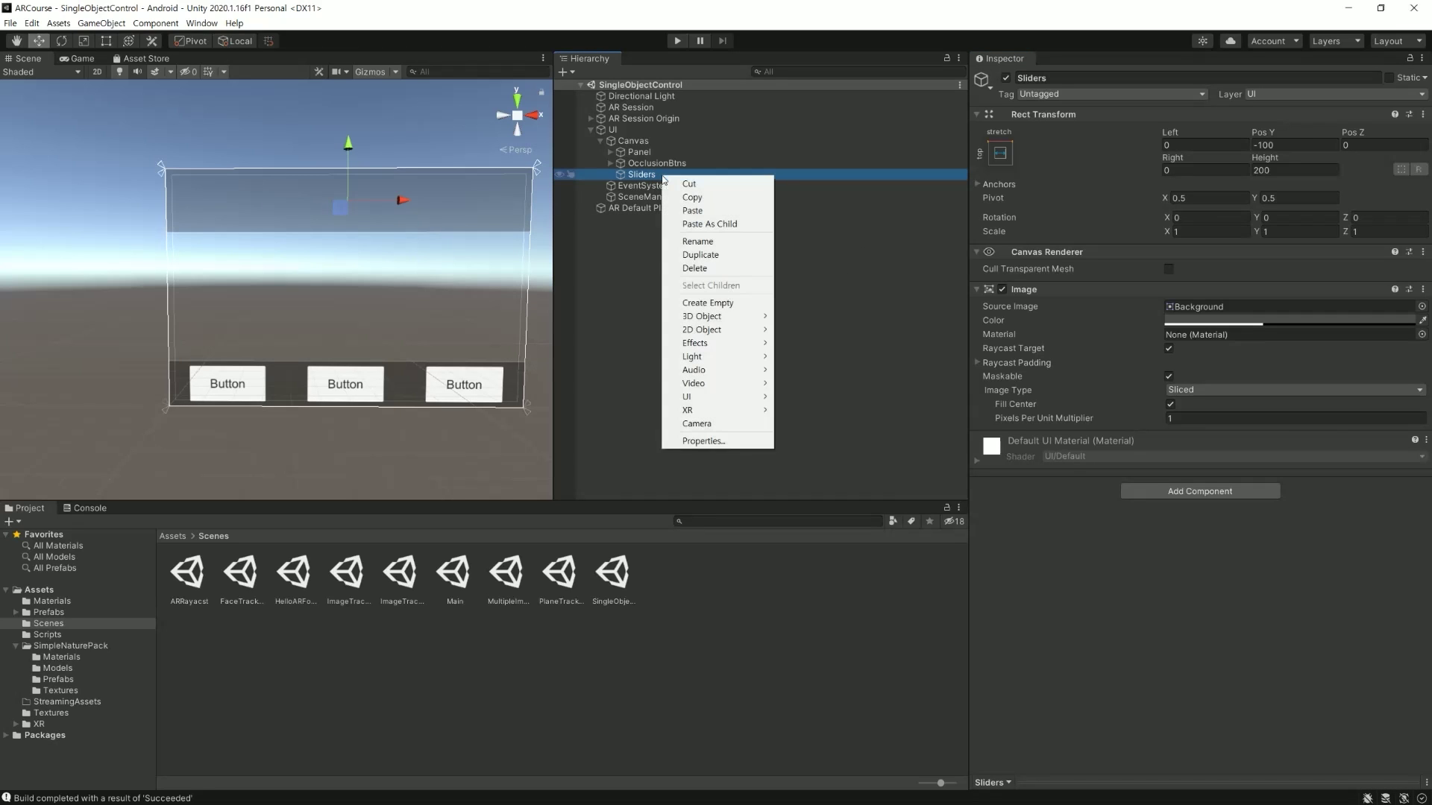
mouse_move(721, 397)
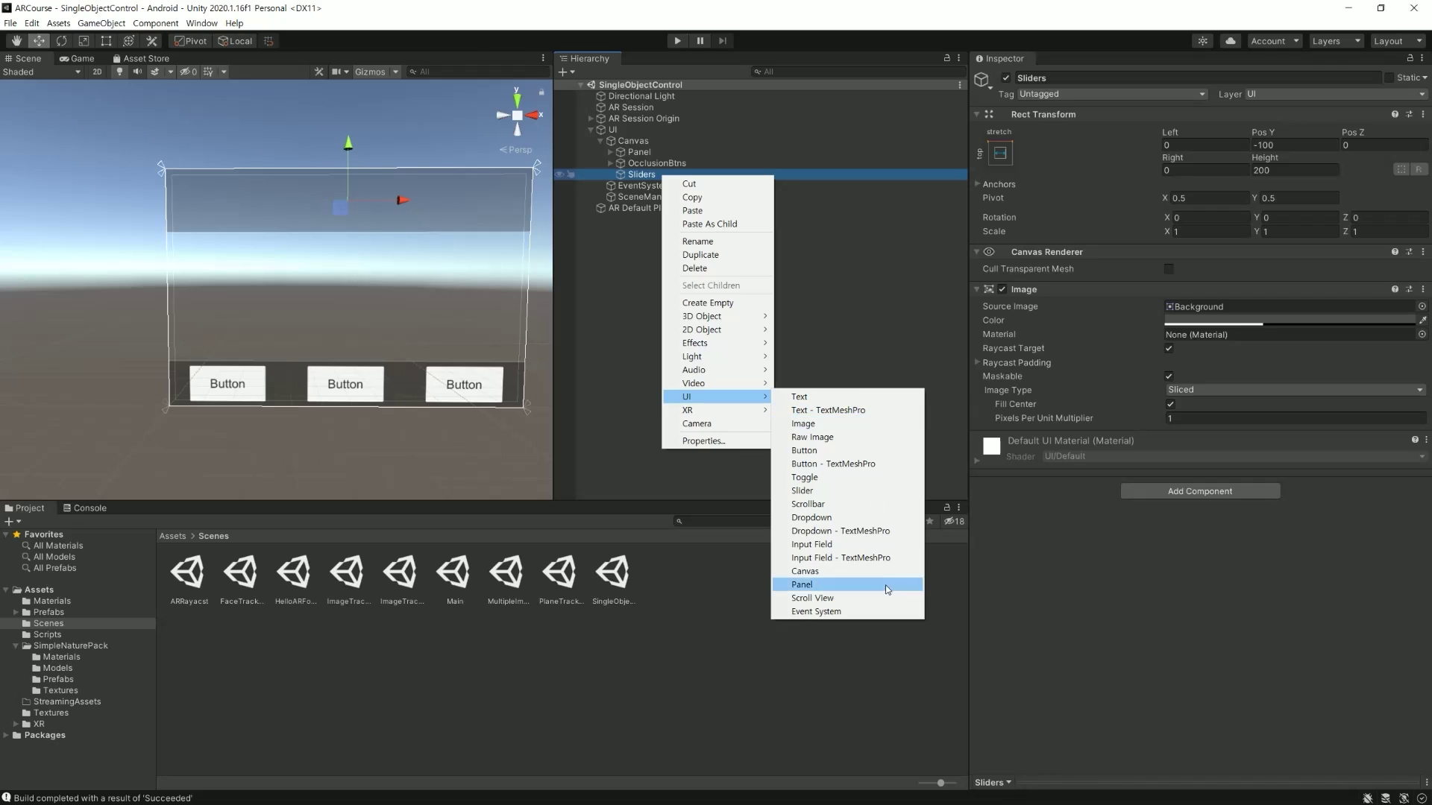
click(831, 492)
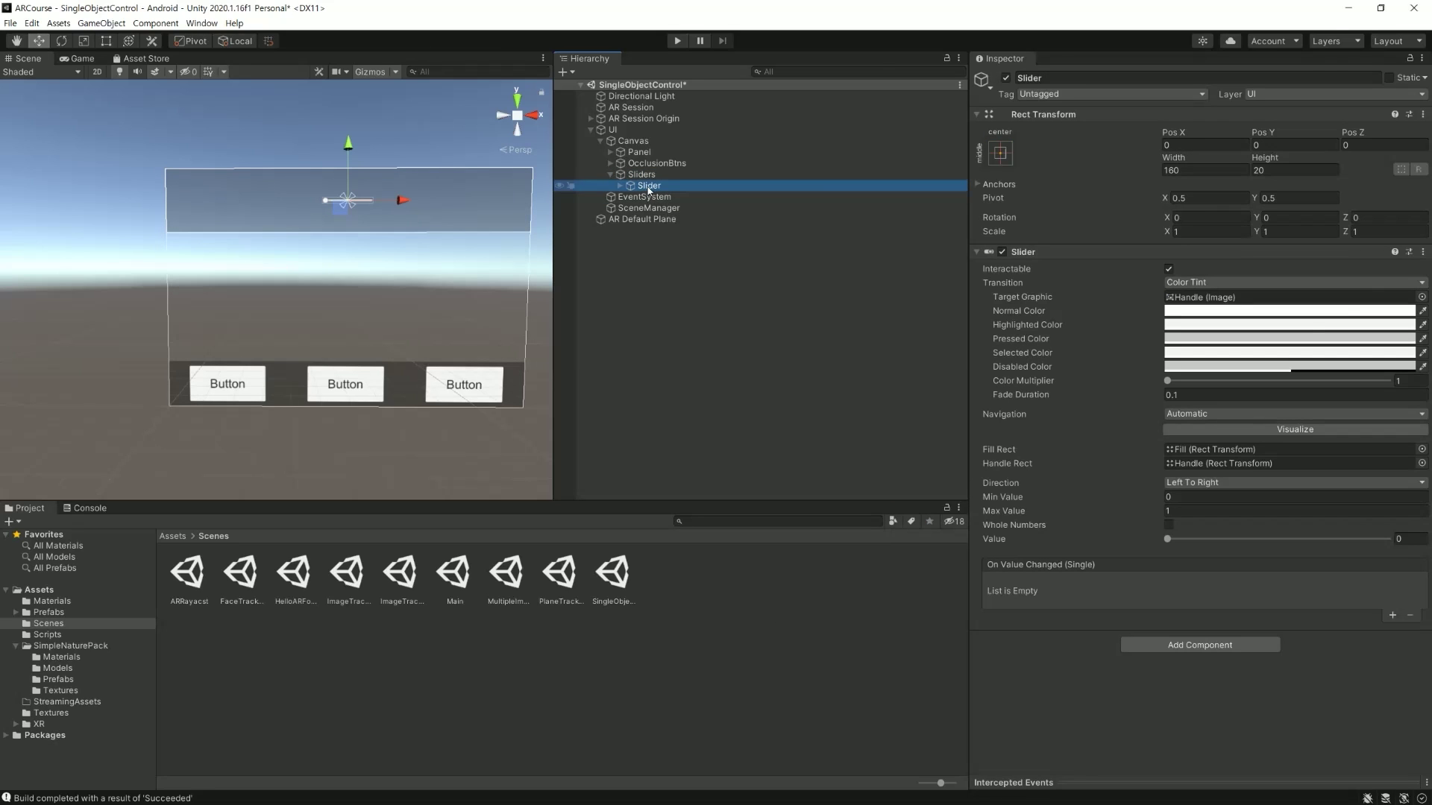
scroll(373, 218, up, 2)
scroll(373, 218, up, 3)
scroll(379, 258, up, 2)
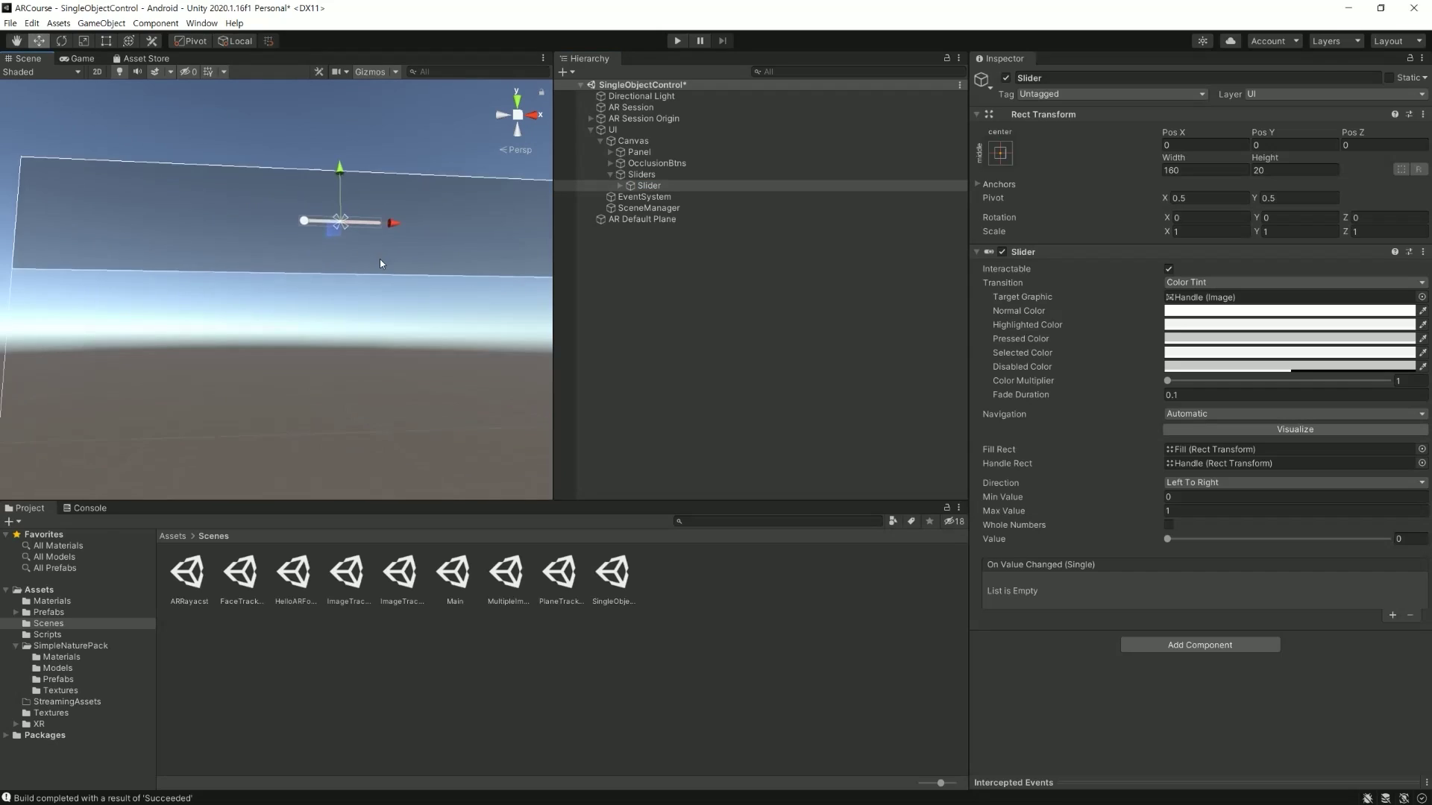
mouse_move(380, 262)
alt+mouse_down()
mouse_move(335, 257)
mouse_move(381, 279)
alt+mouse_up()
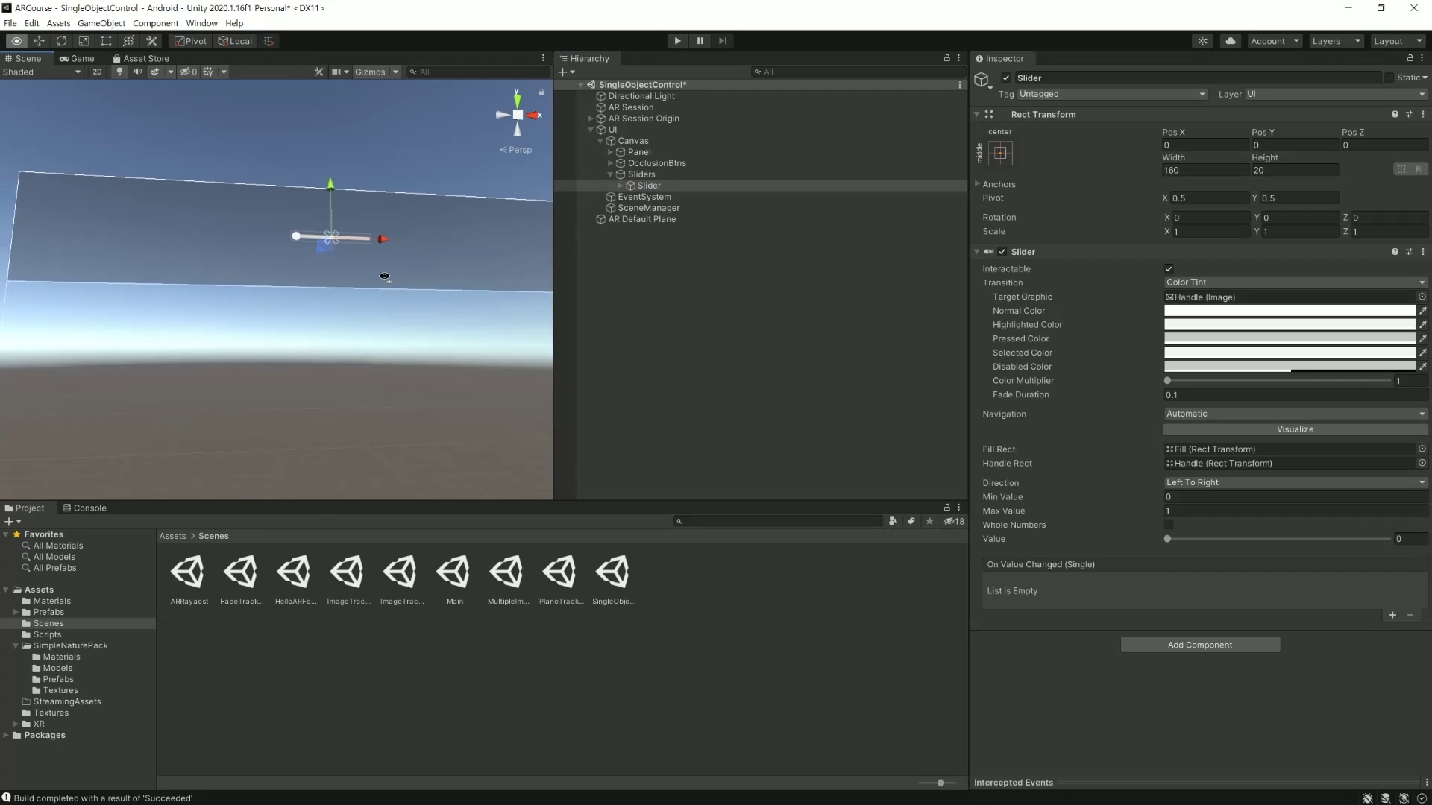
scroll(367, 269, down, 5)
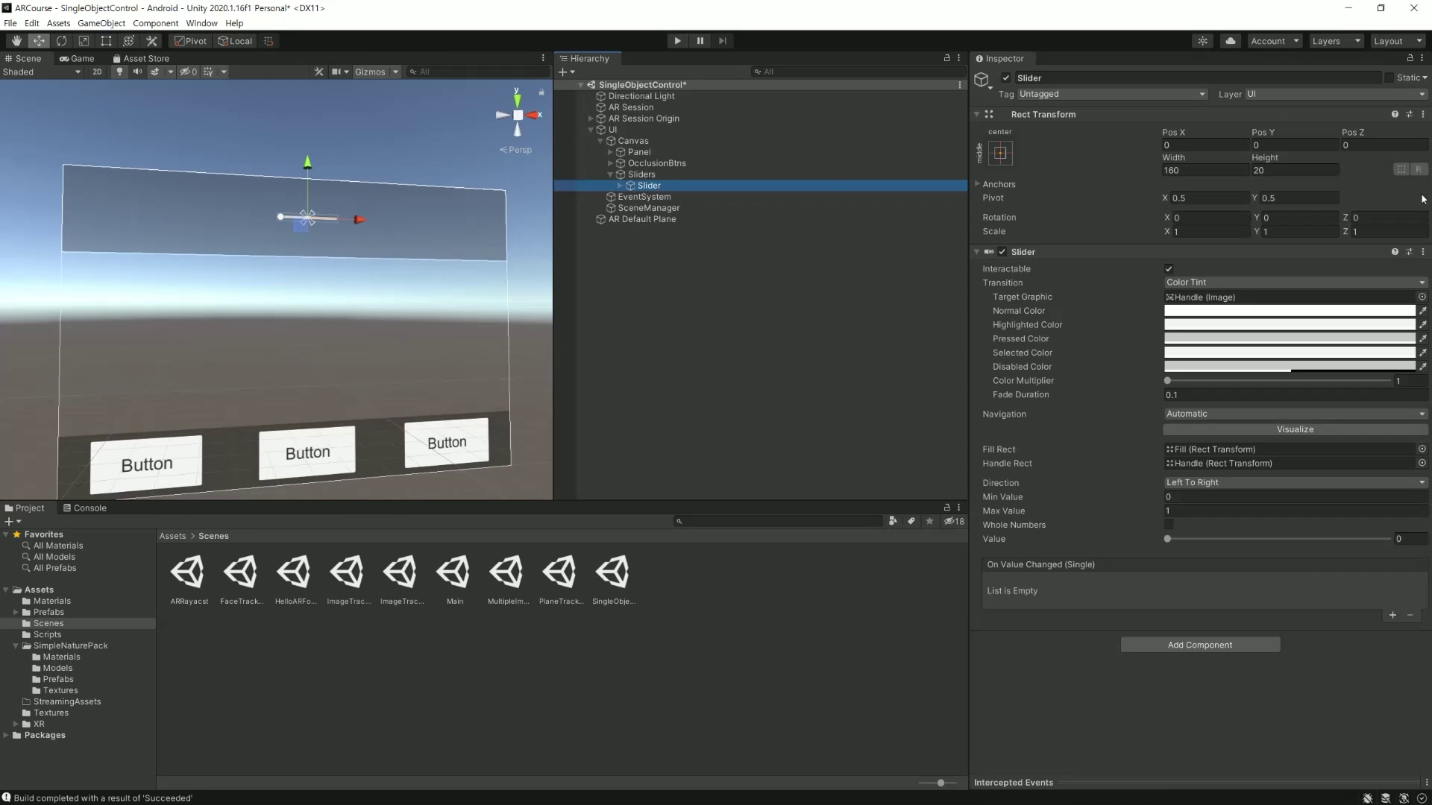
Set the slider's height to 80.
click(1302, 168)
text(80)
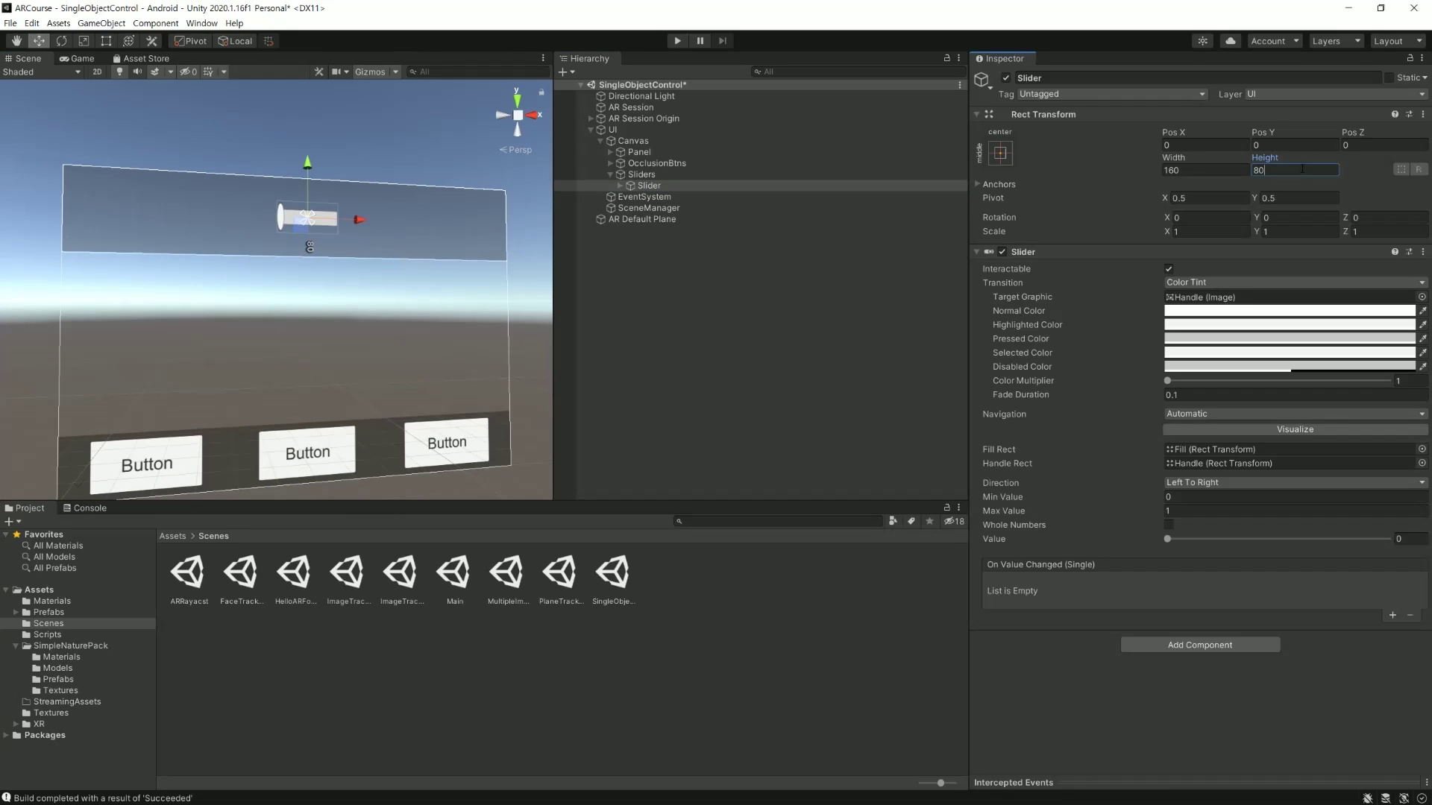
key(Return)
scroll(467, 278, up, 5)
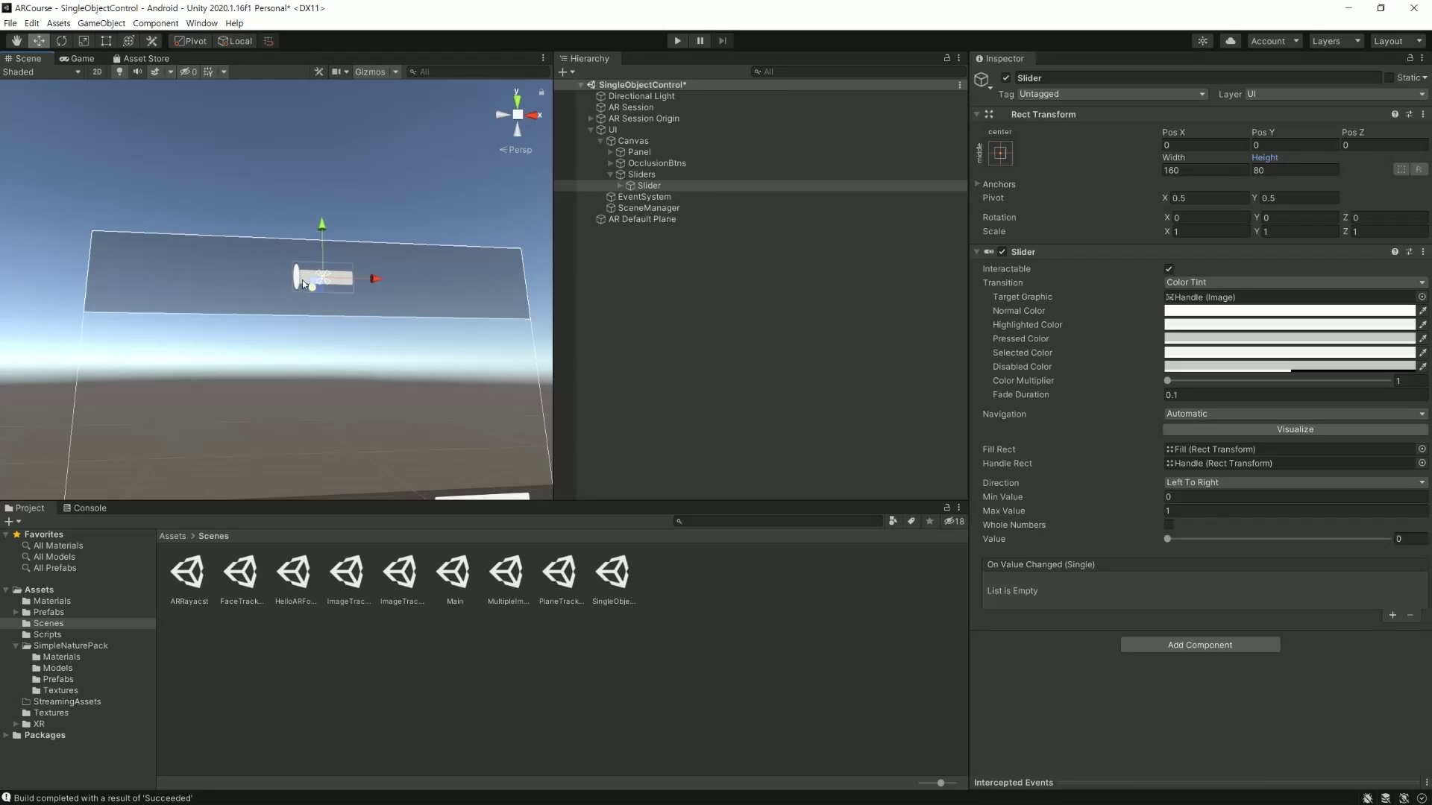
Widen the slider's Handle to a width of 80.
click(649, 185)
key(Right)
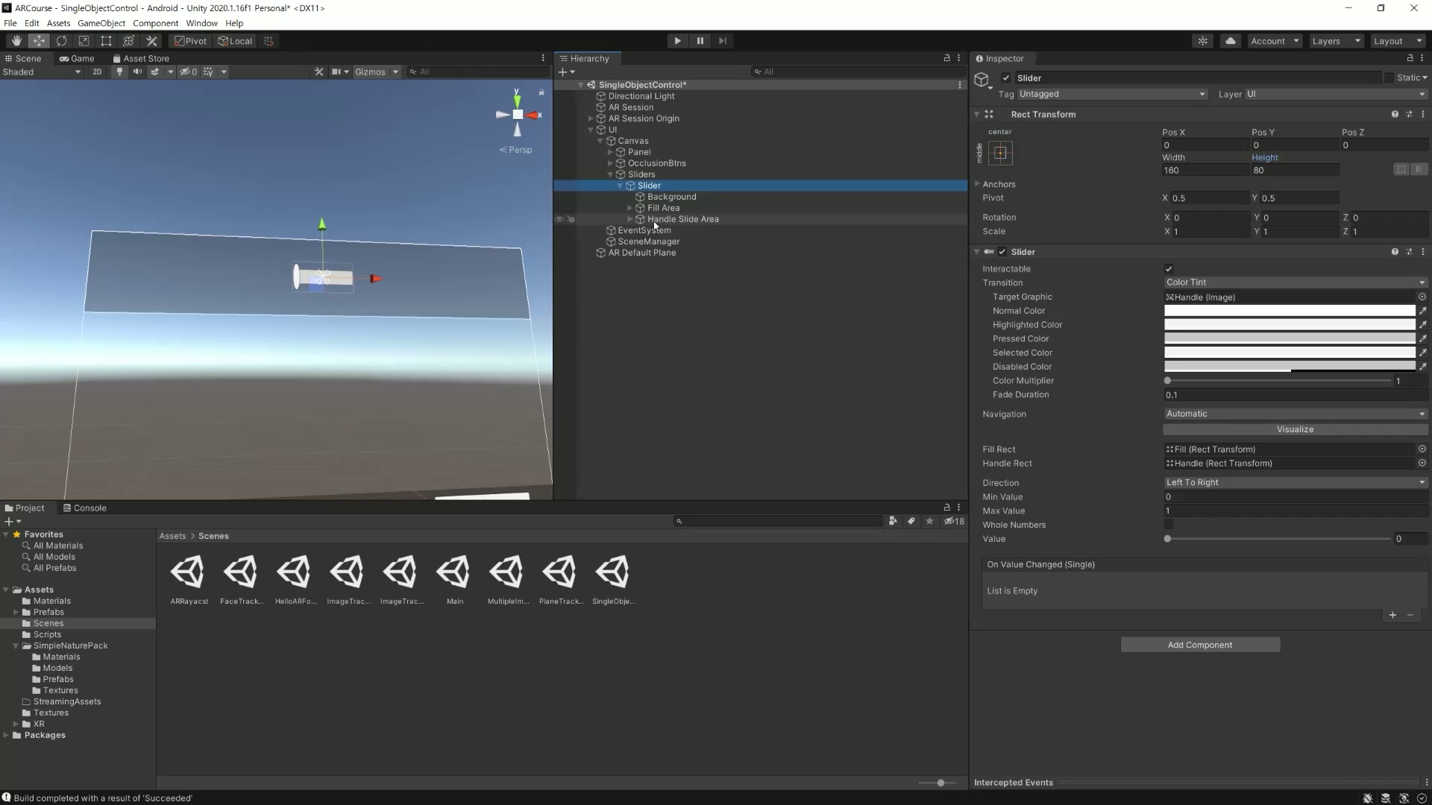
click(683, 220)
key(Down)
key(Up)
key(Right)
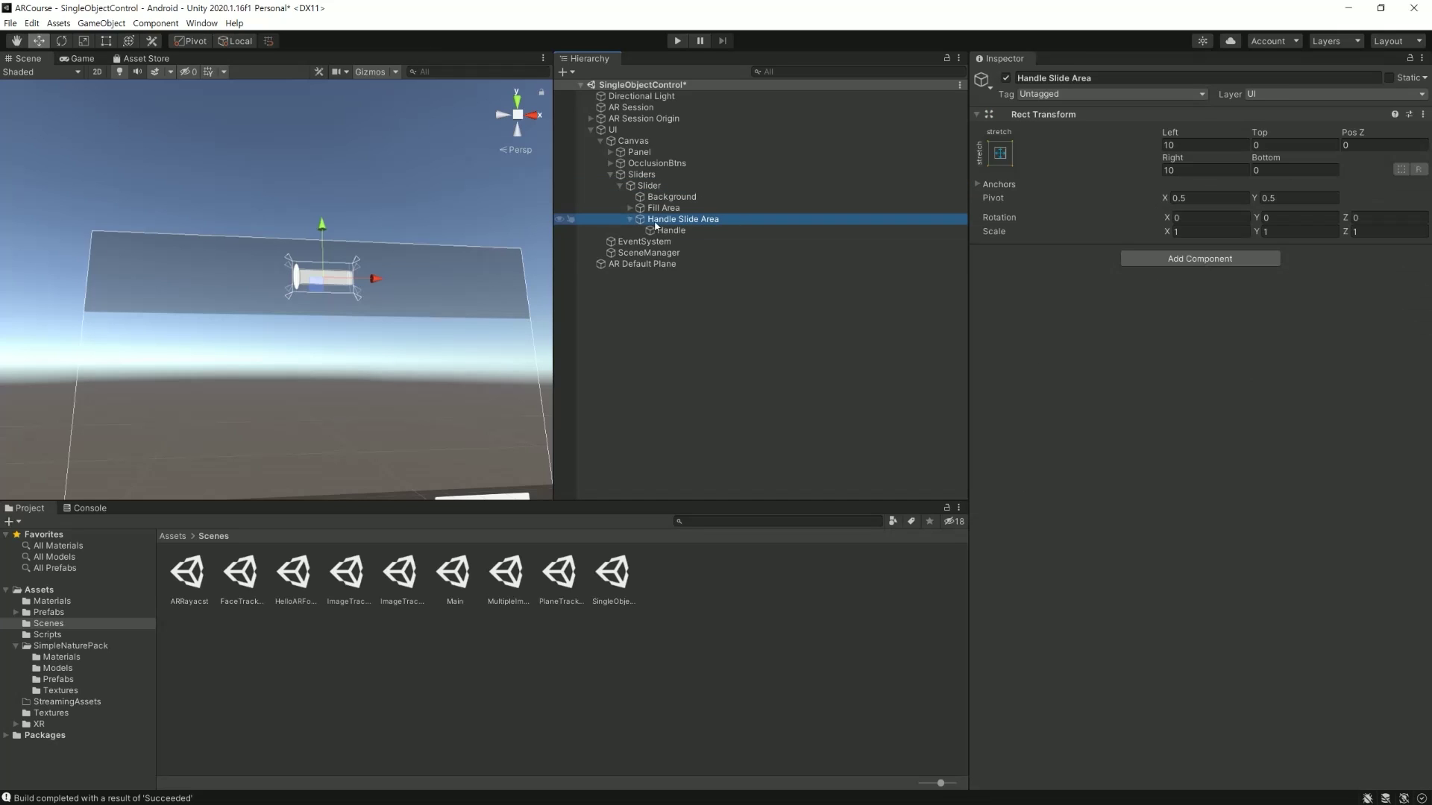
click(671, 231)
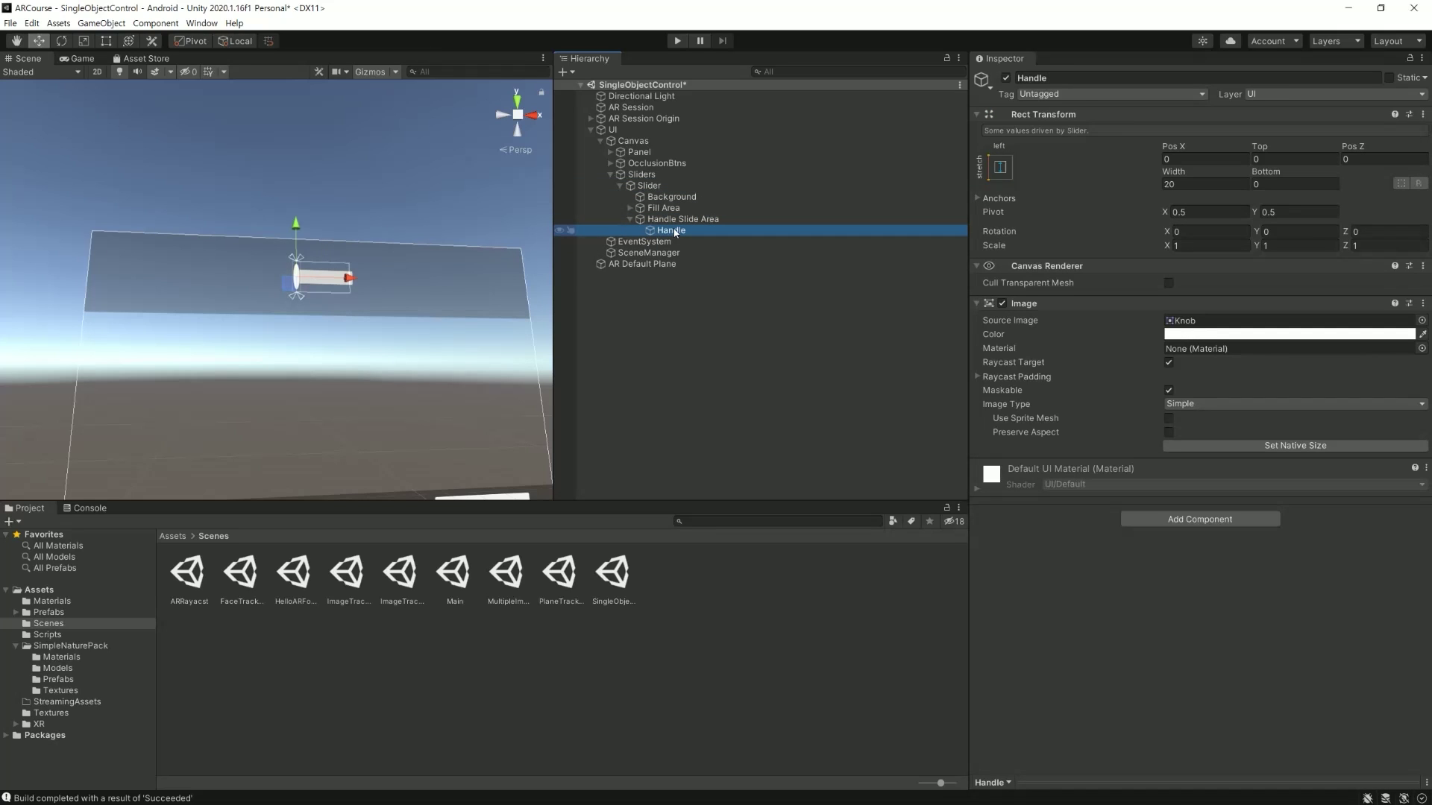
click(1186, 184)
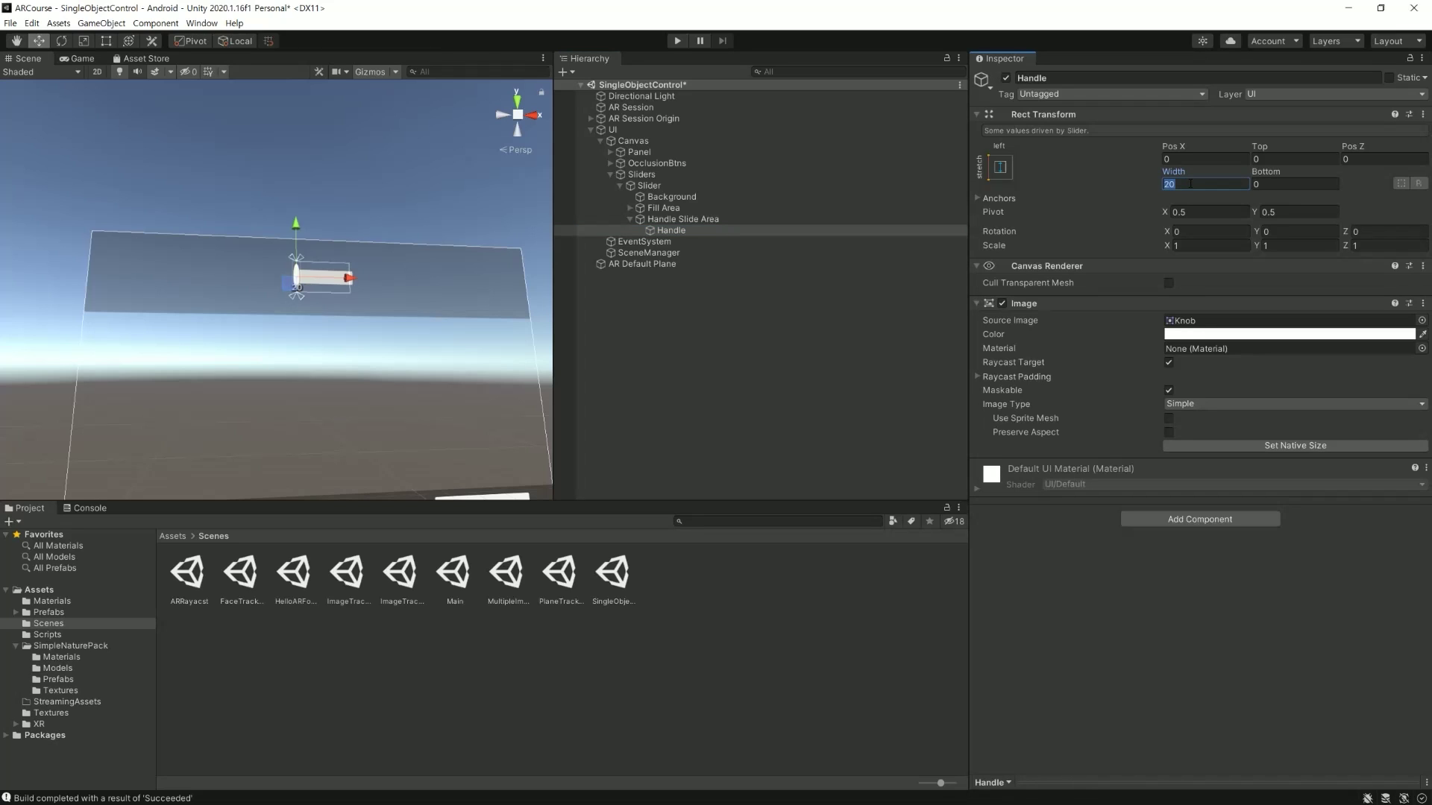
text(80)
alt+drag(356, 306, 417, 361)
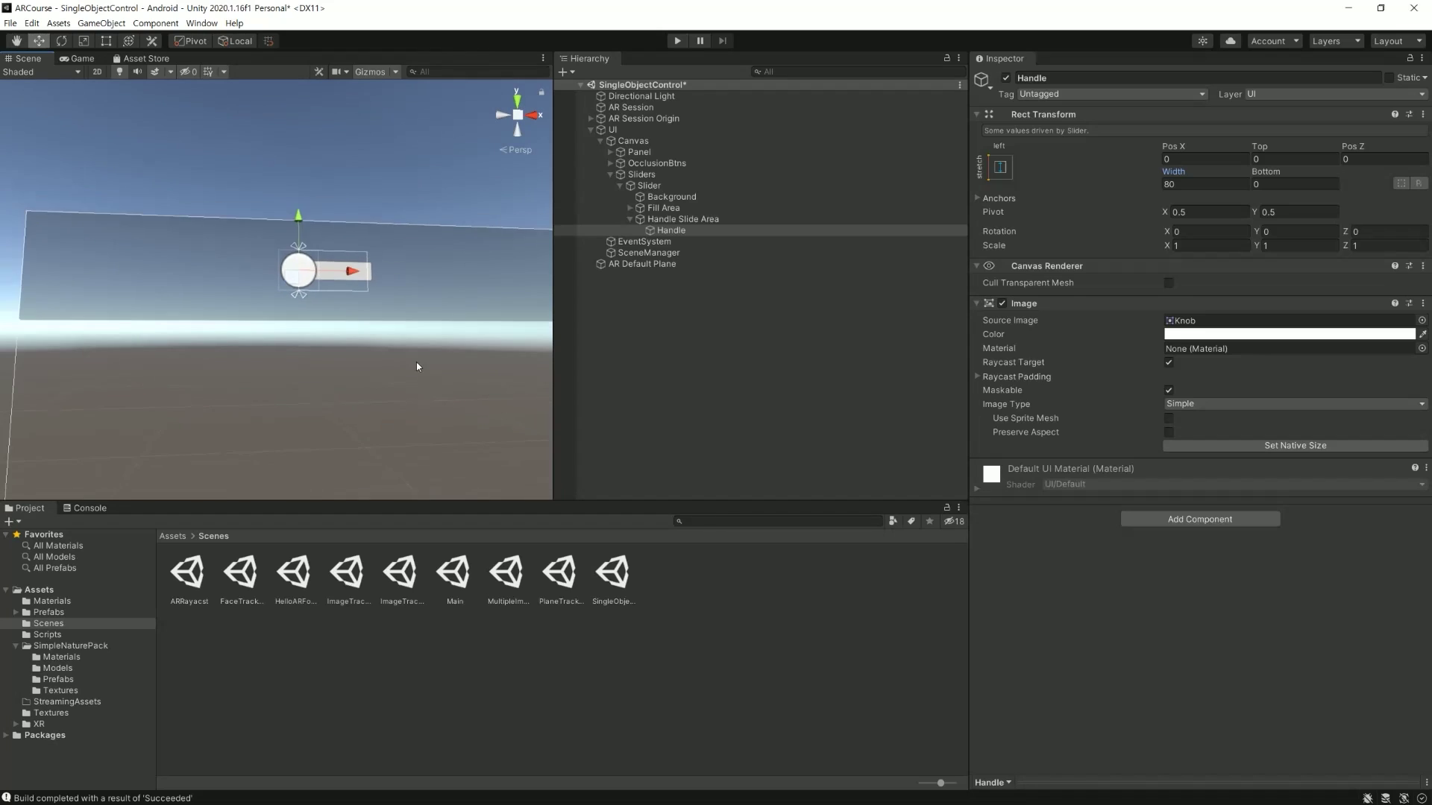
scroll(416, 364, down, 3)
click(663, 227)
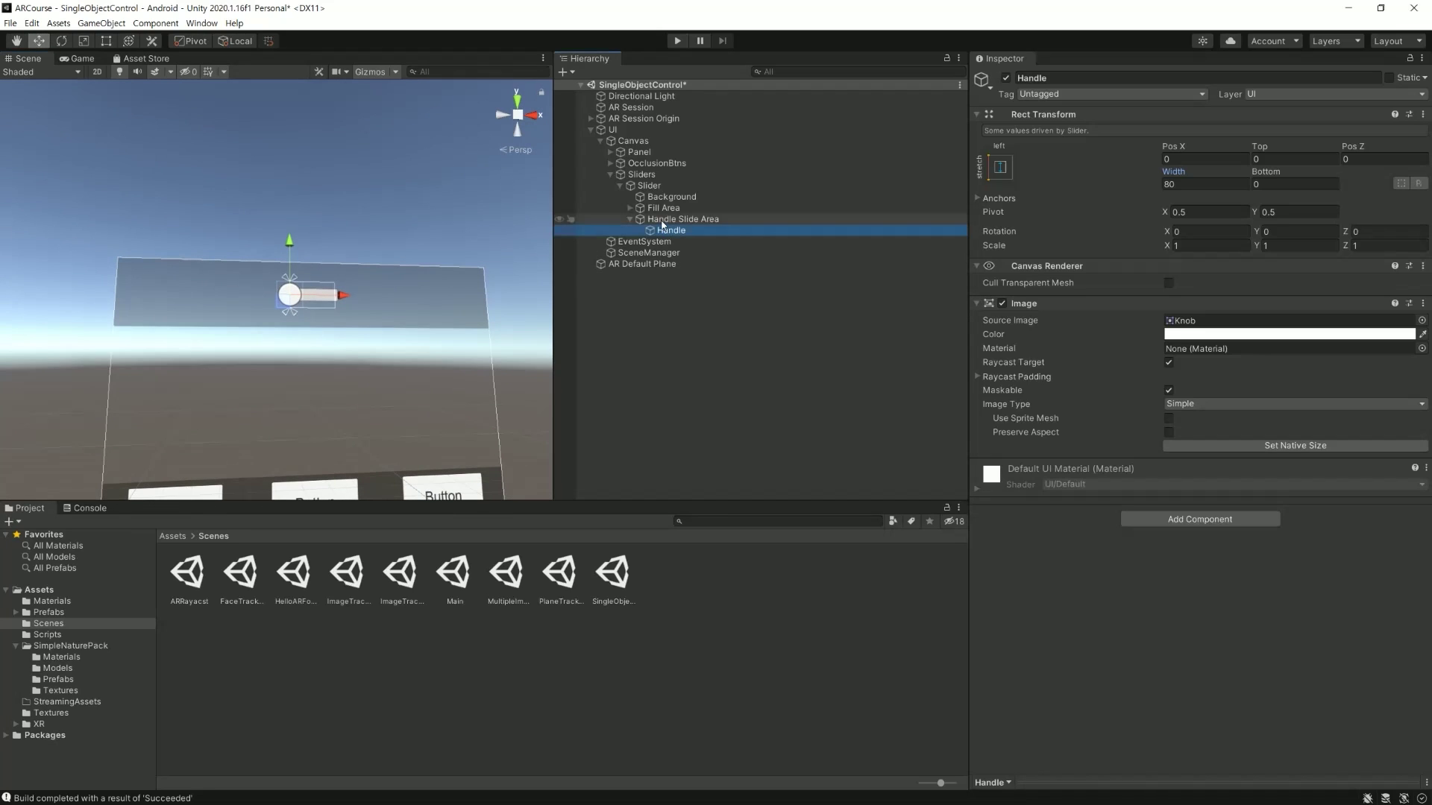
Rename the Slider to ScaleSlider.
click(649, 185)
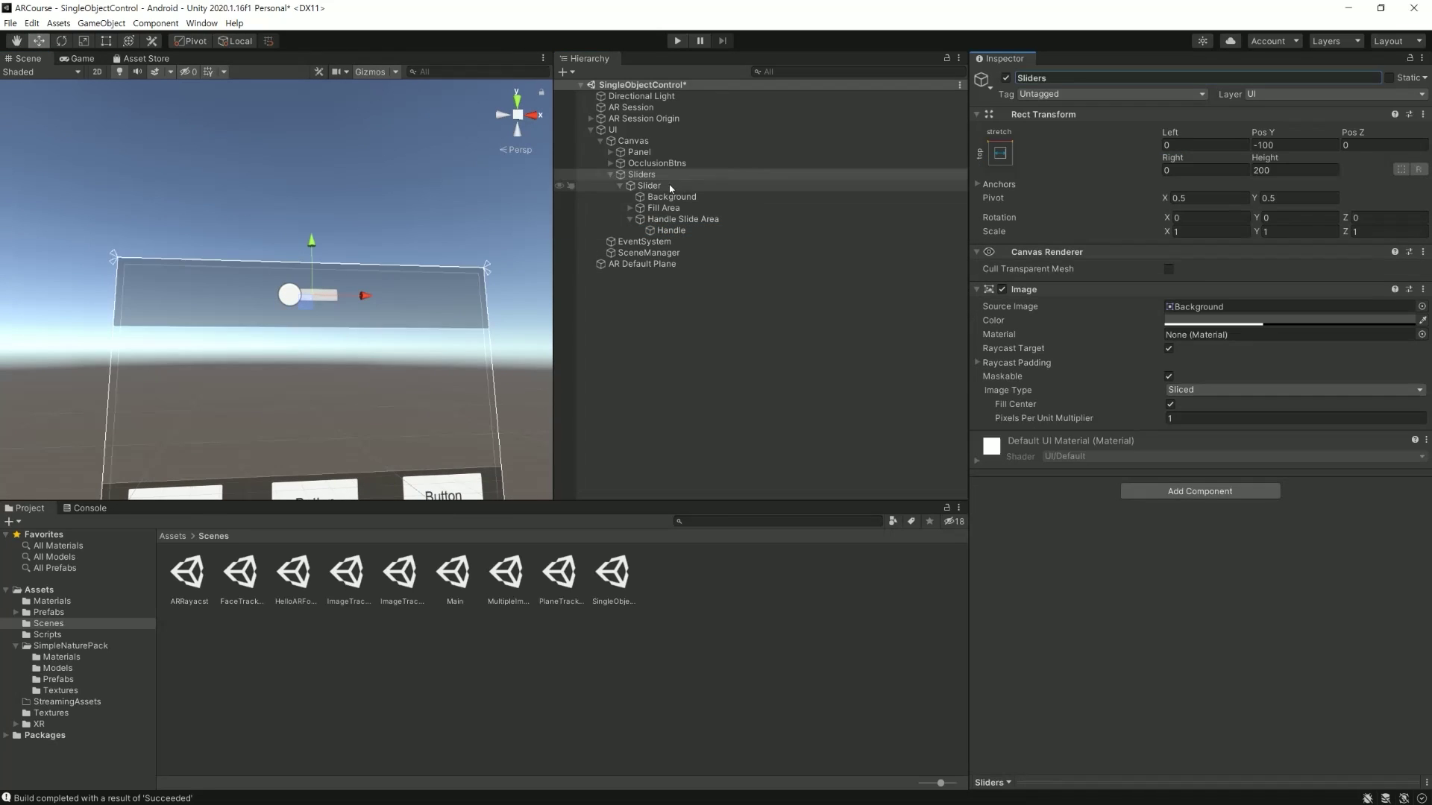
click(1121, 78)
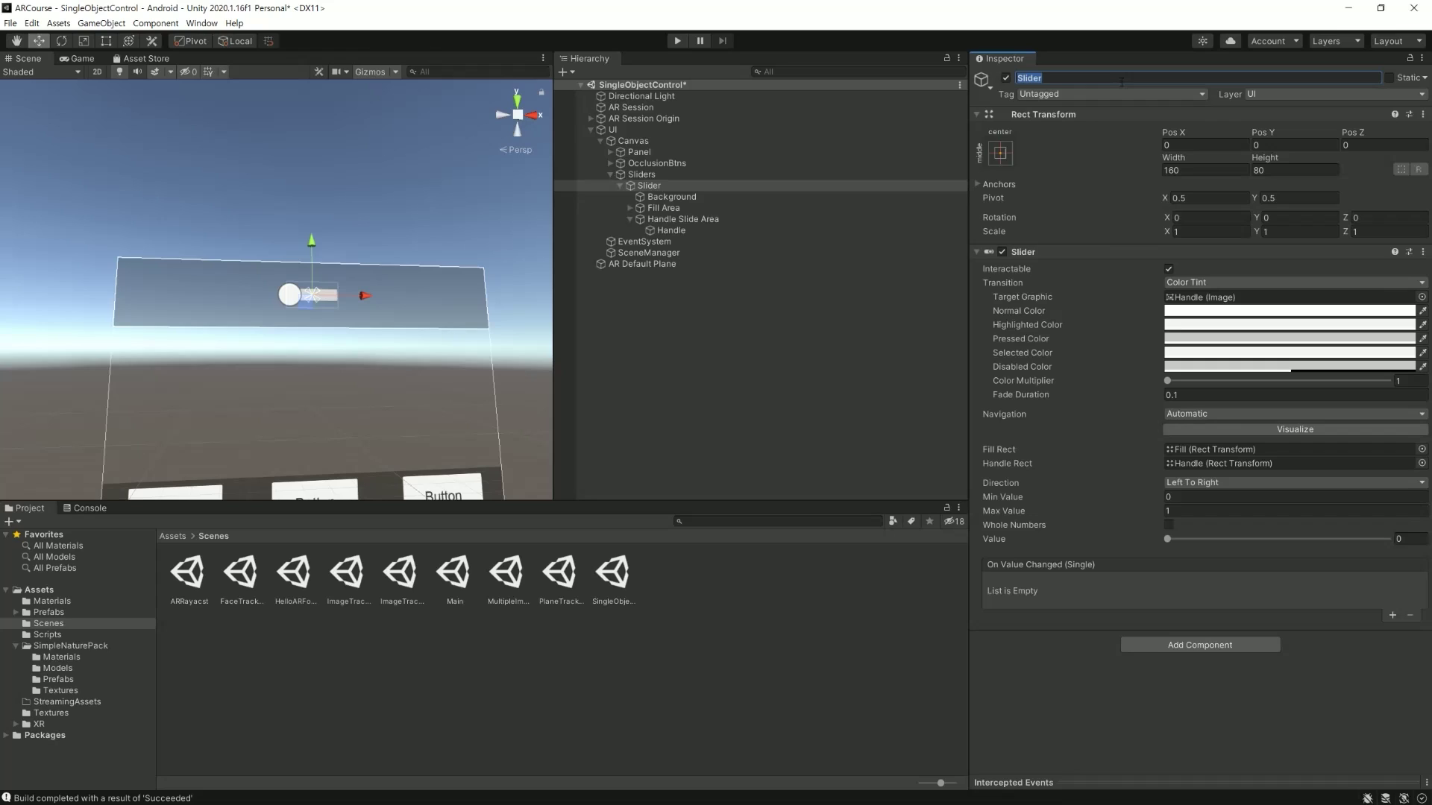
text(ScaleSlider)
key(Return)
click(651, 188)
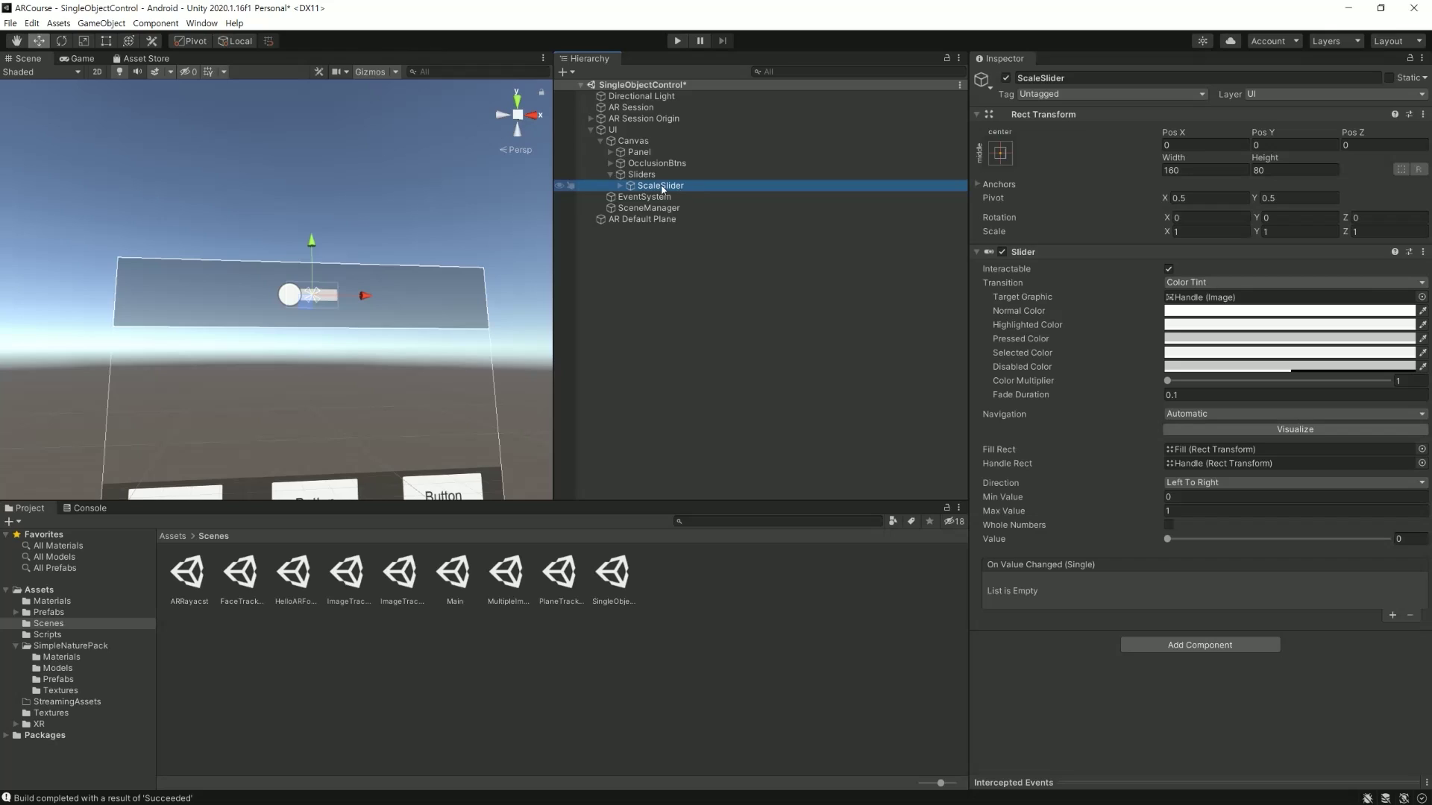
Duplicate ScaleSlider and name the copy RotationSlider.
key(ctrl+d)
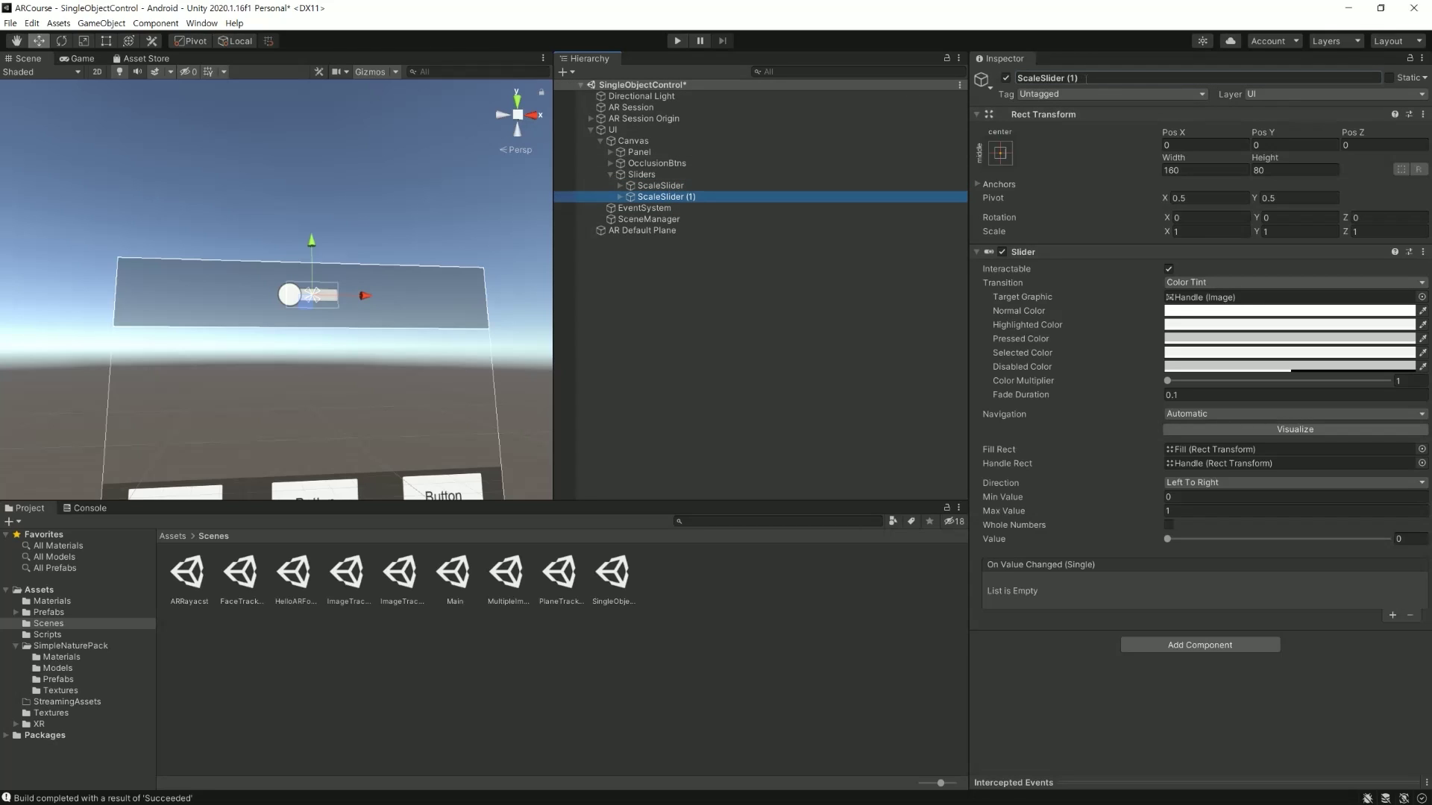
click(1086, 78)
text(RotationS)
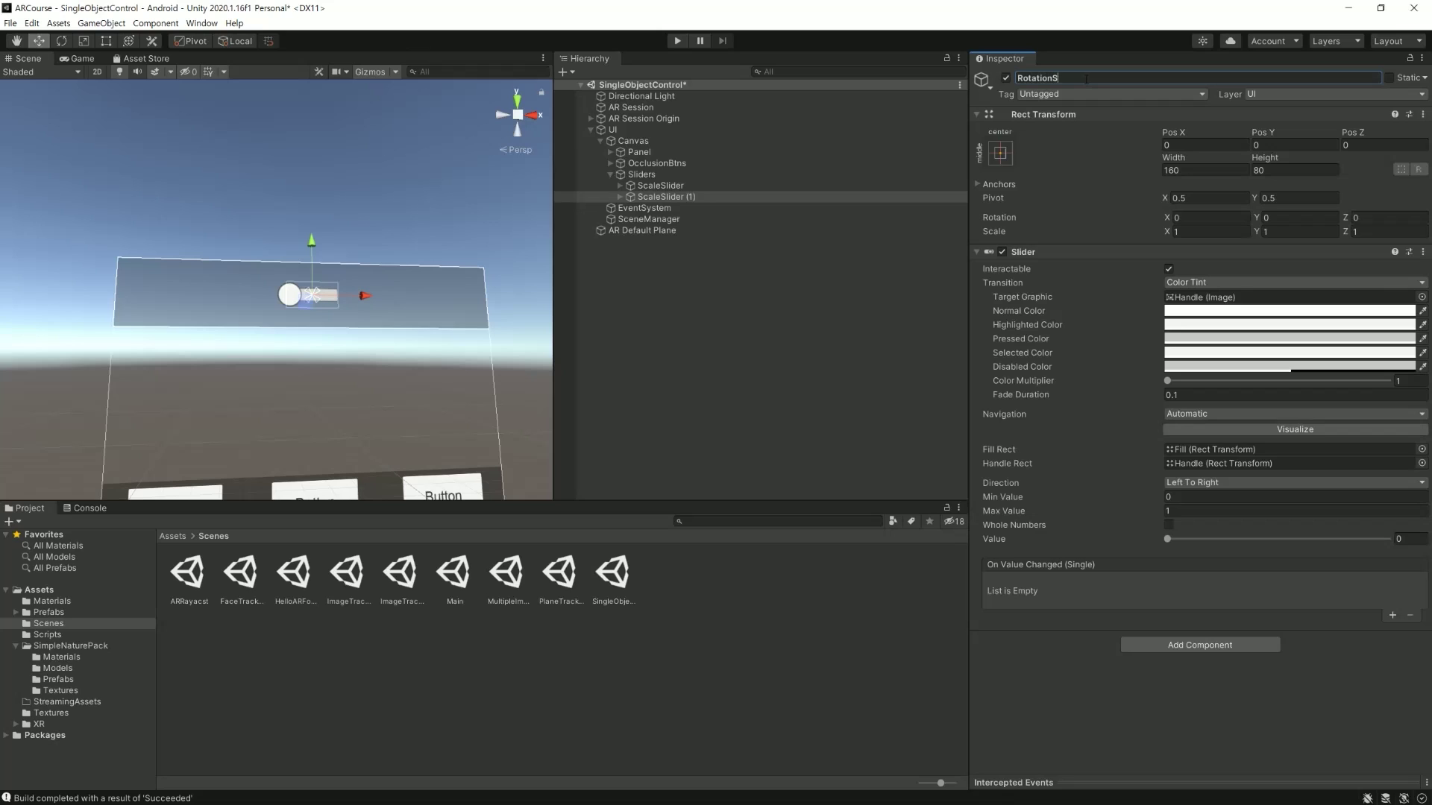
text(lider)
key(Return)
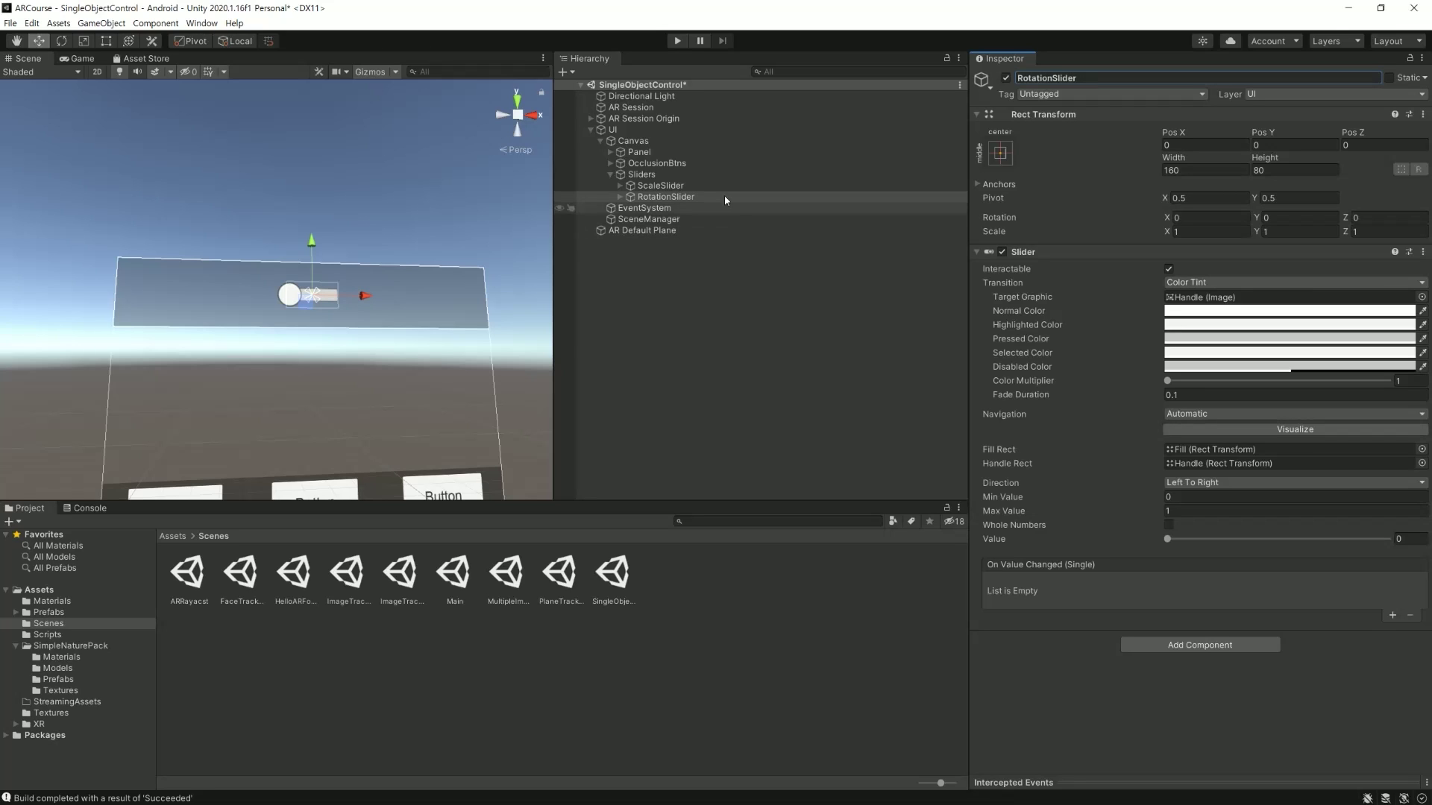
right_click(741, 281)
click(646, 297)
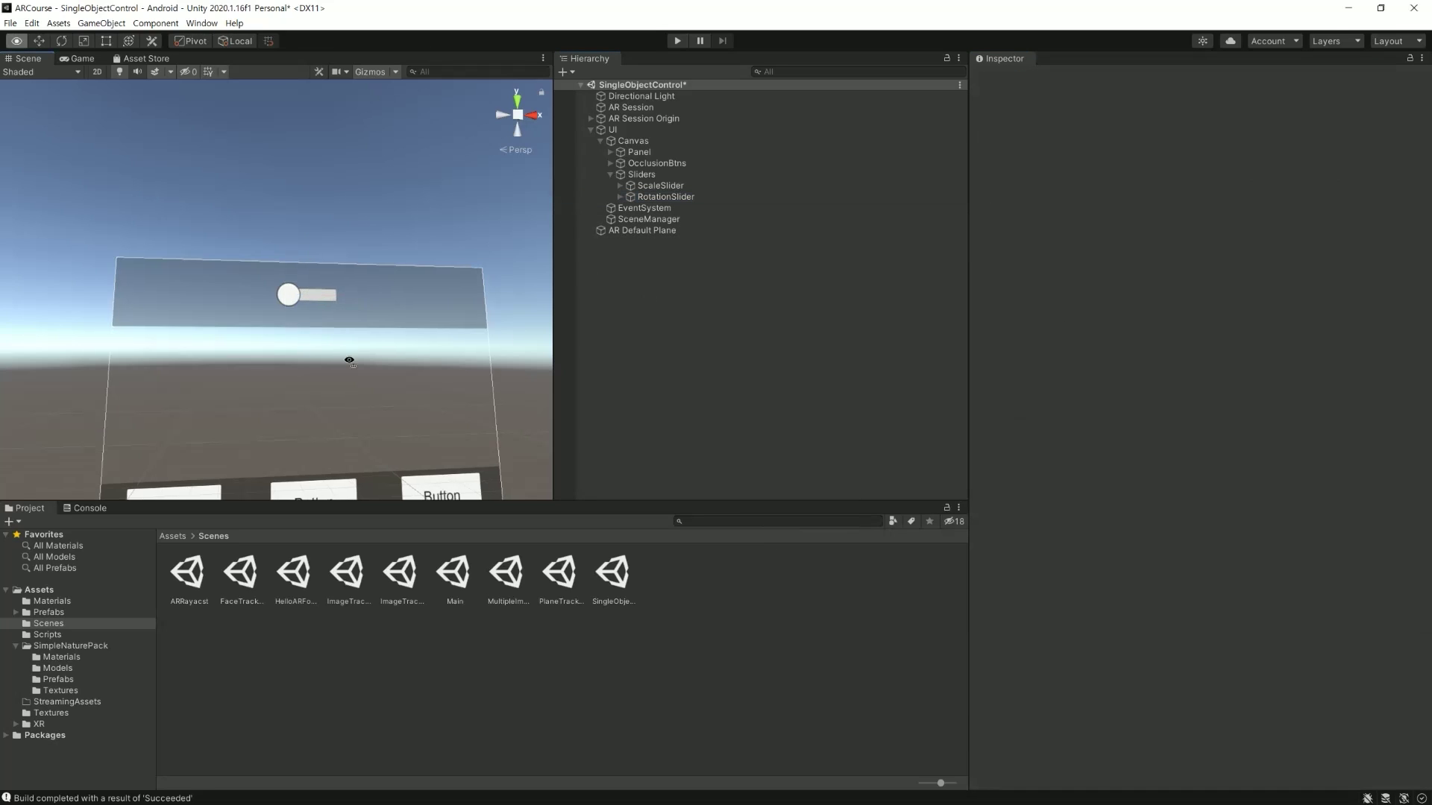
right_drag(349, 361, 367, 337)
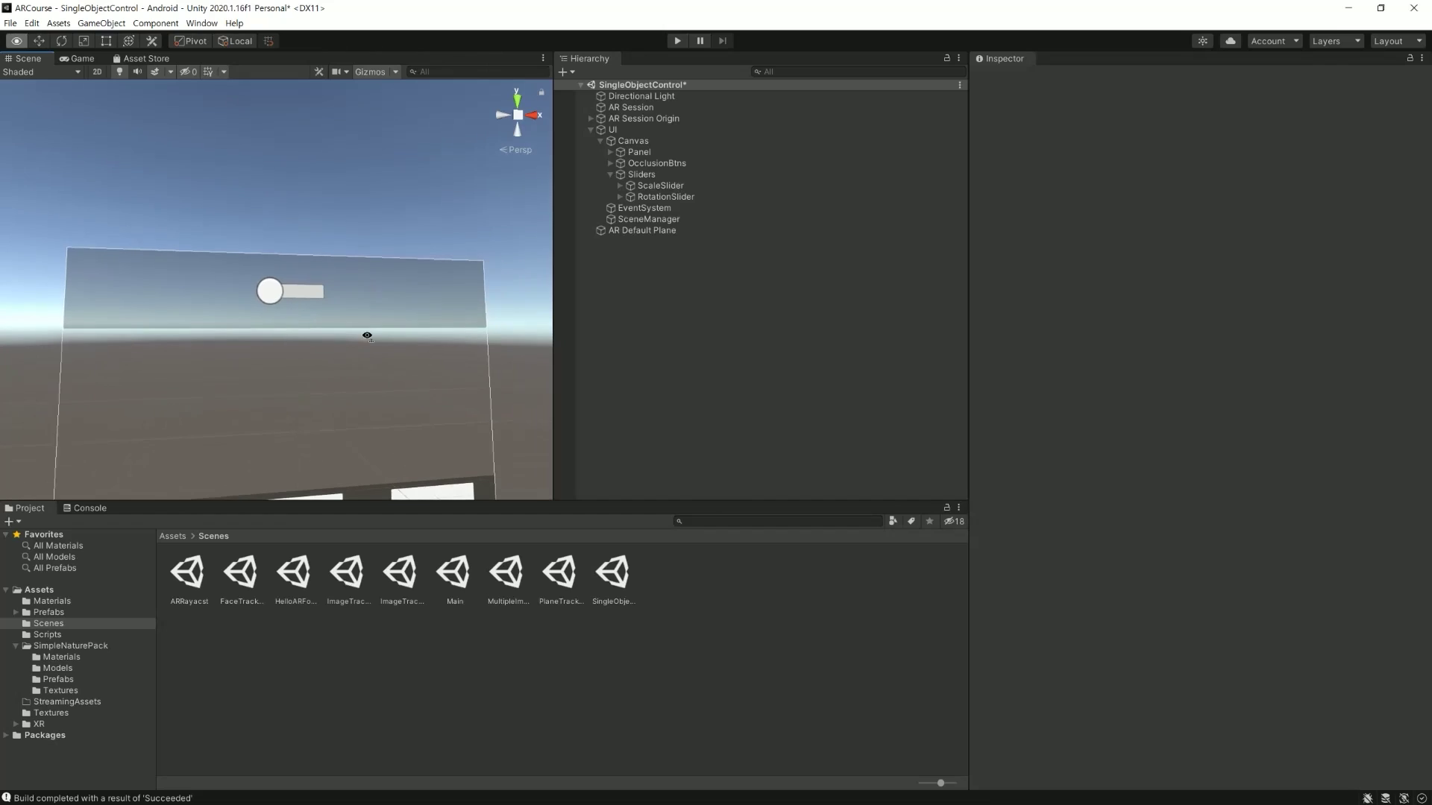
Search Add Component on the Sliders container for a vertical layout group.
click(655, 176)
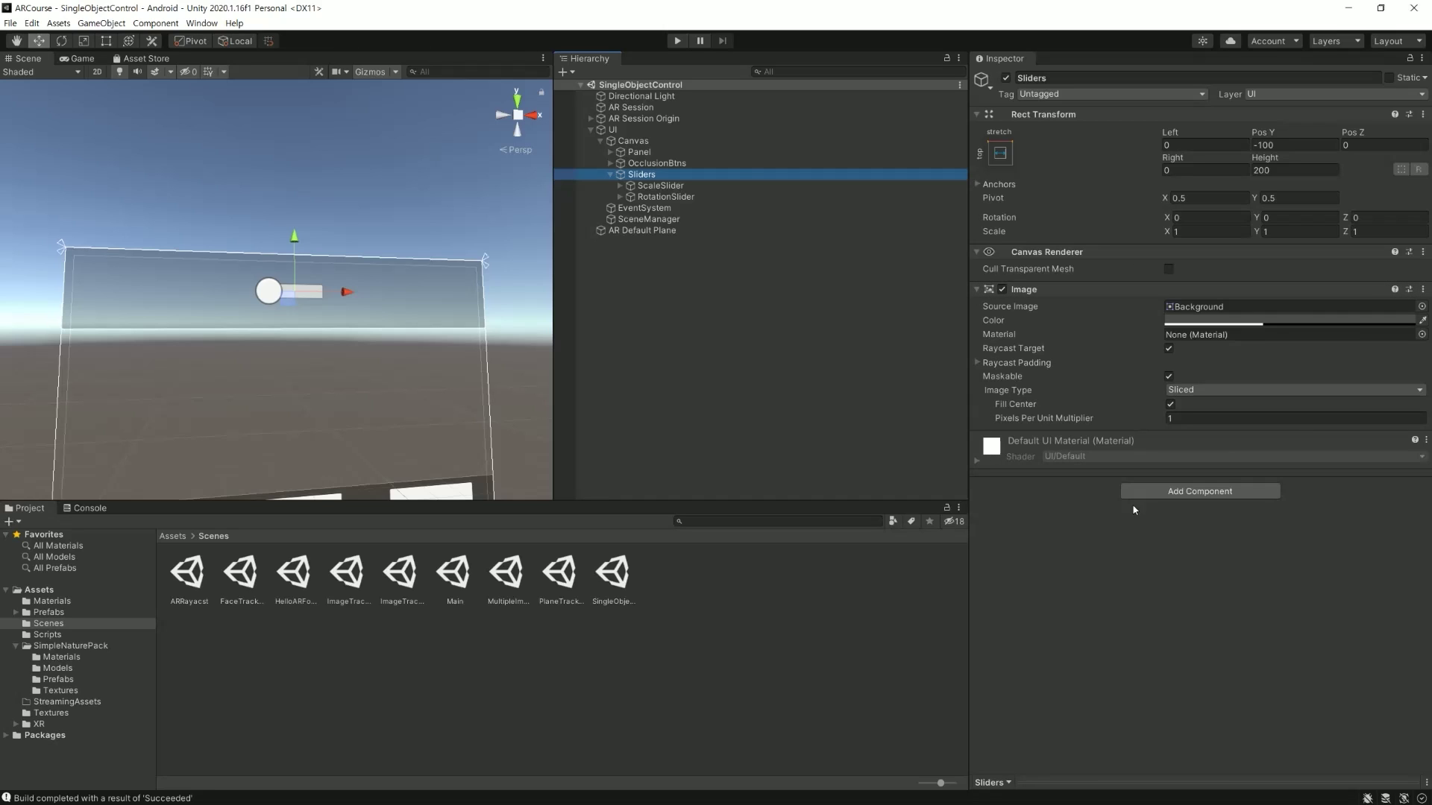
click(1205, 494)
text(ver)
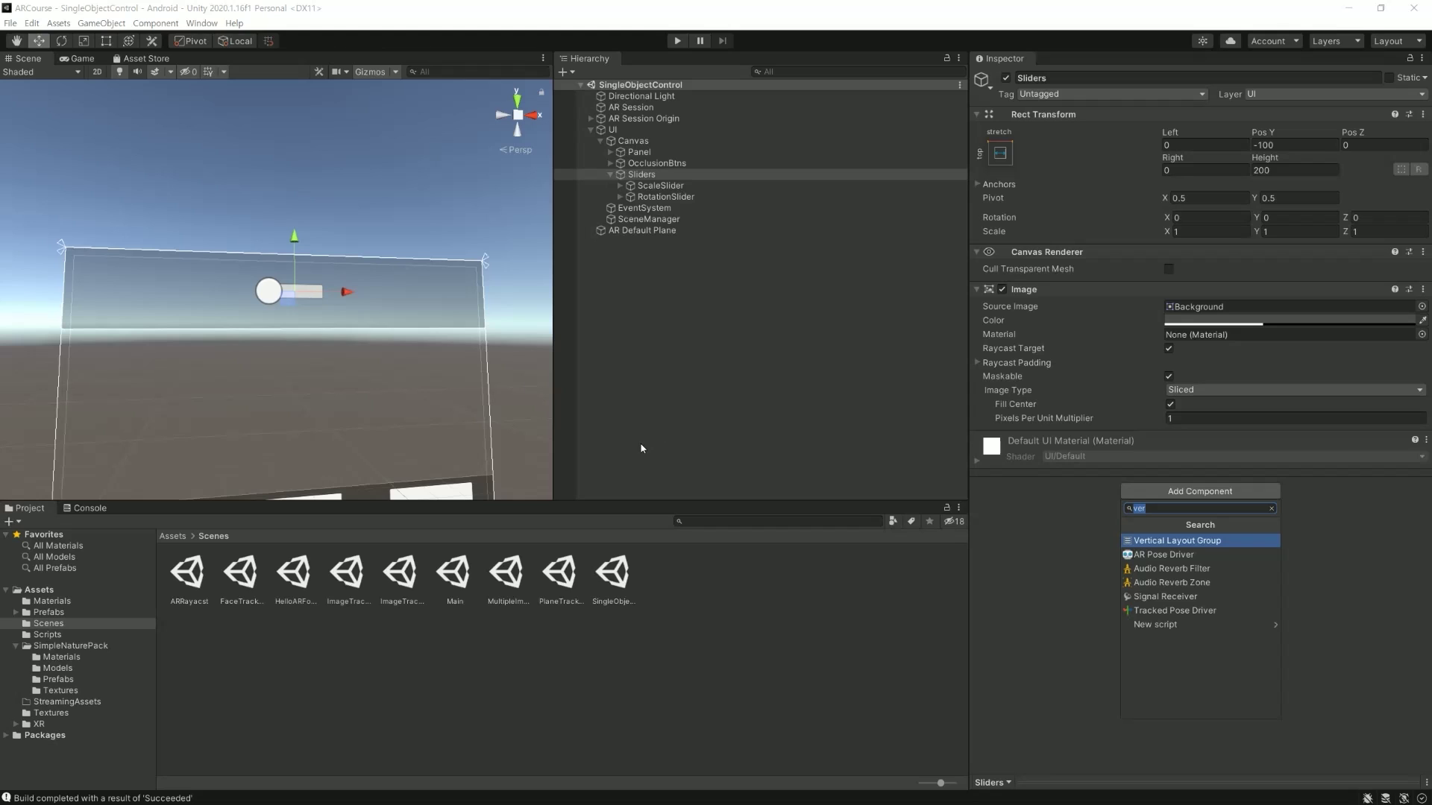
text(ve)
Add a Vertical Layout Group to Sliders with Child Alignment set to Middle Center.
key(BackSpace)
key(Return)
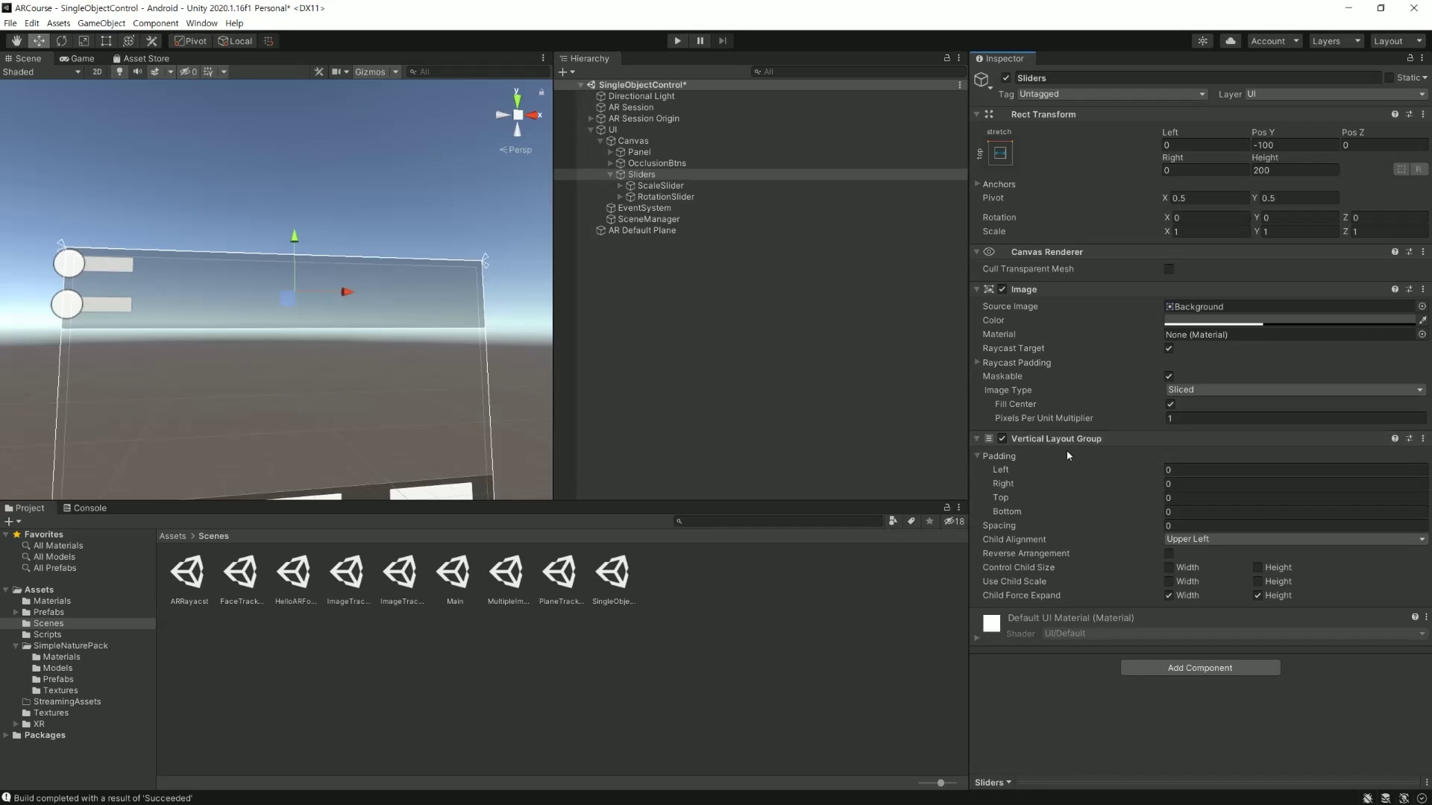
click(1186, 547)
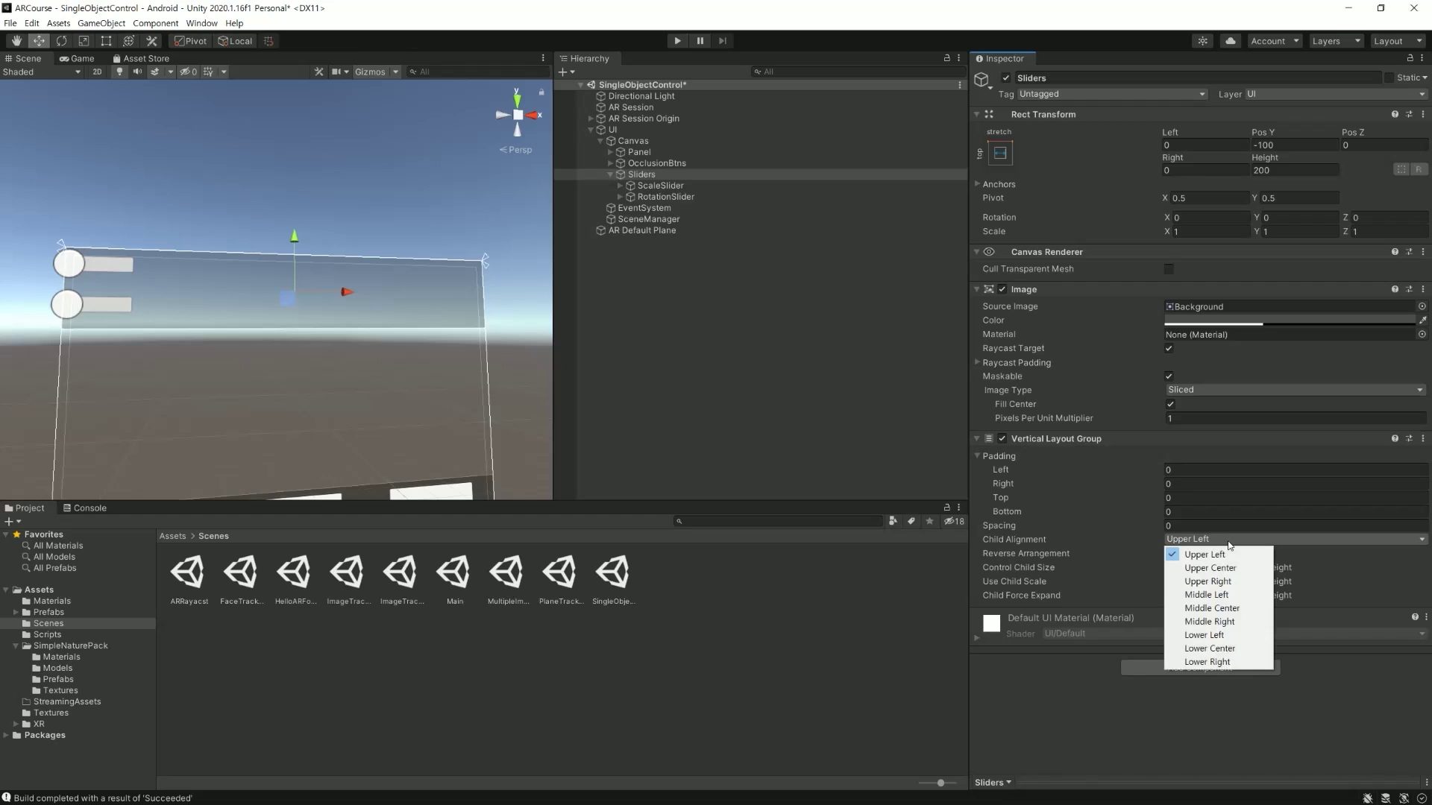
click(1231, 613)
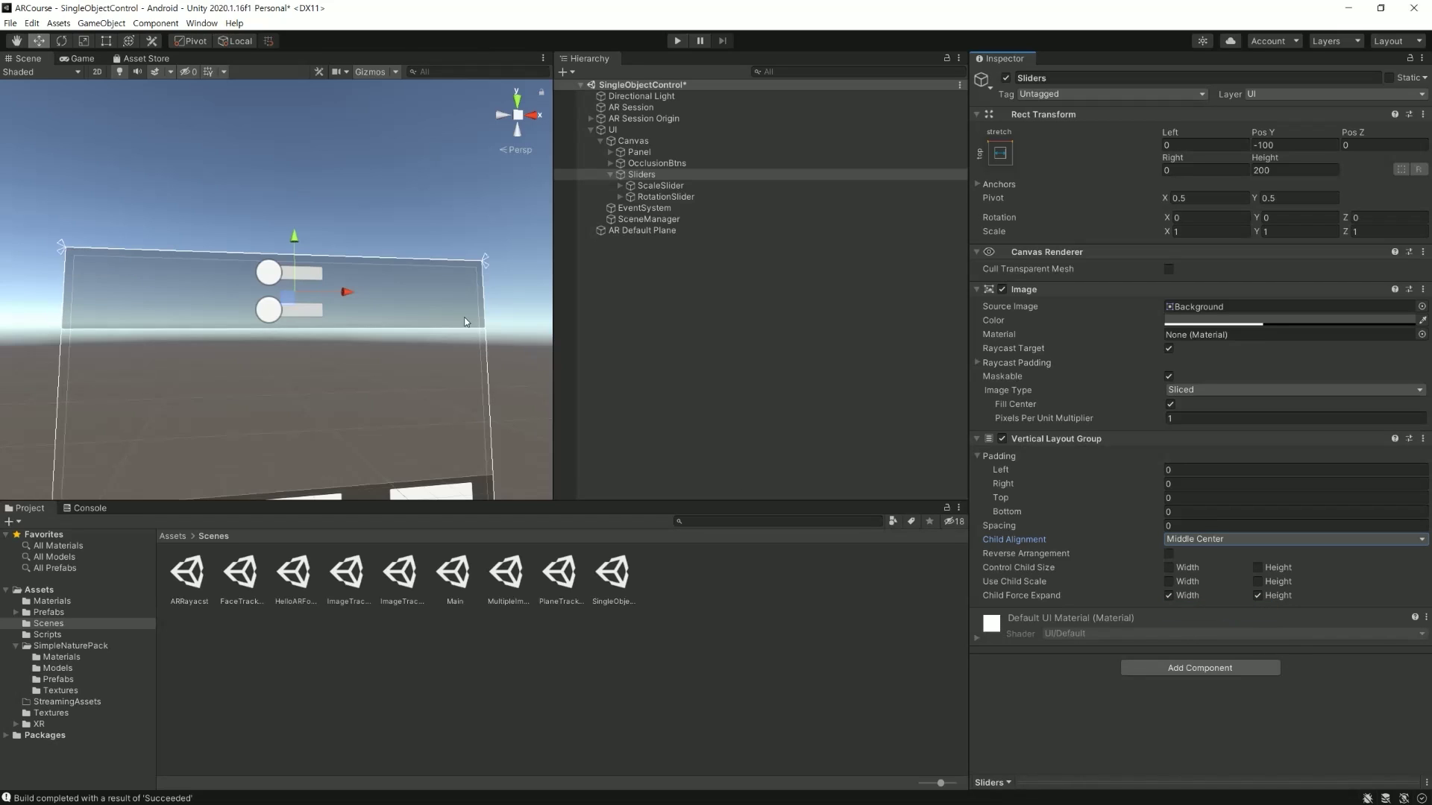
right_drag(465, 322, 453, 373)
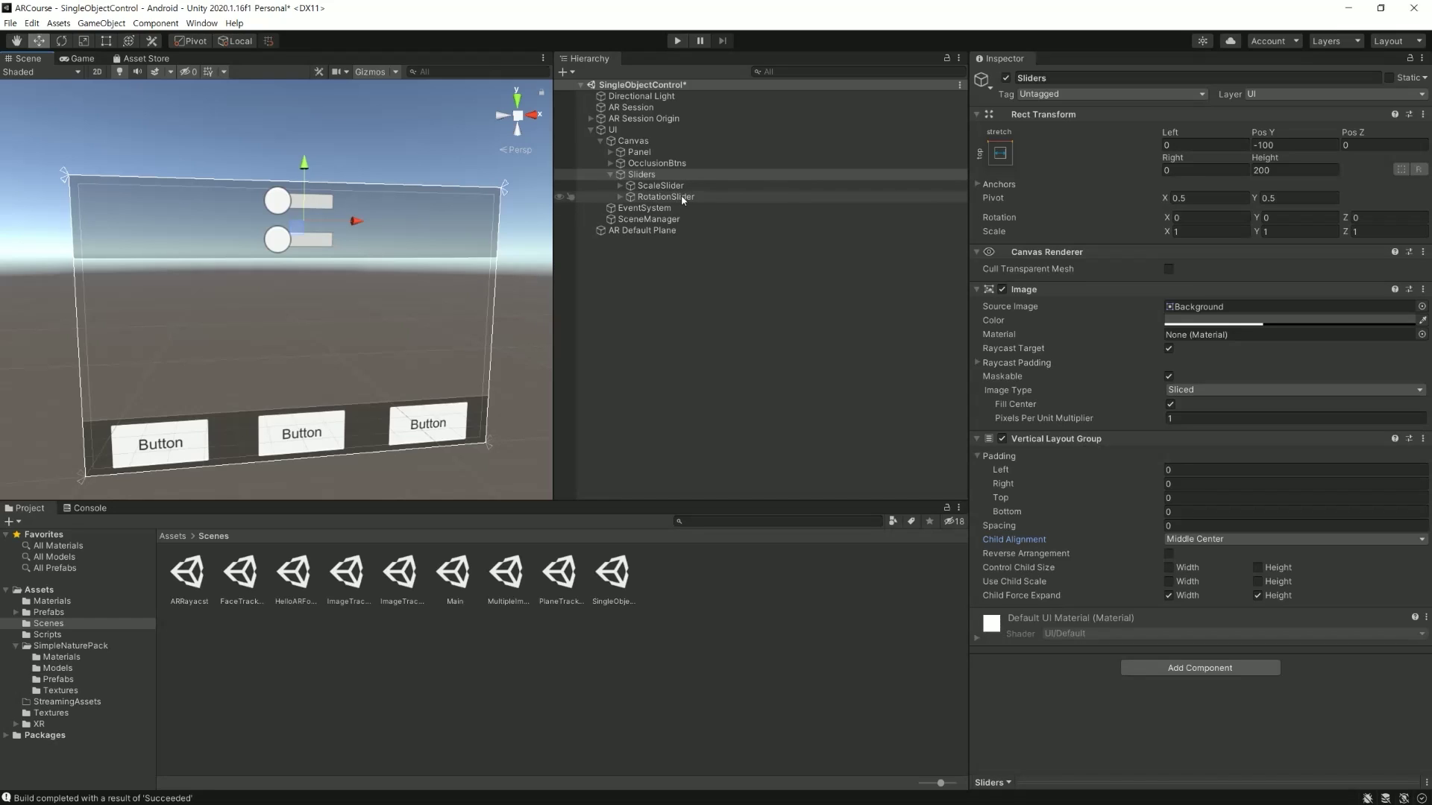
Enable Control Child Size Width, set Left and Right padding to 100, and save.
click(1169, 568)
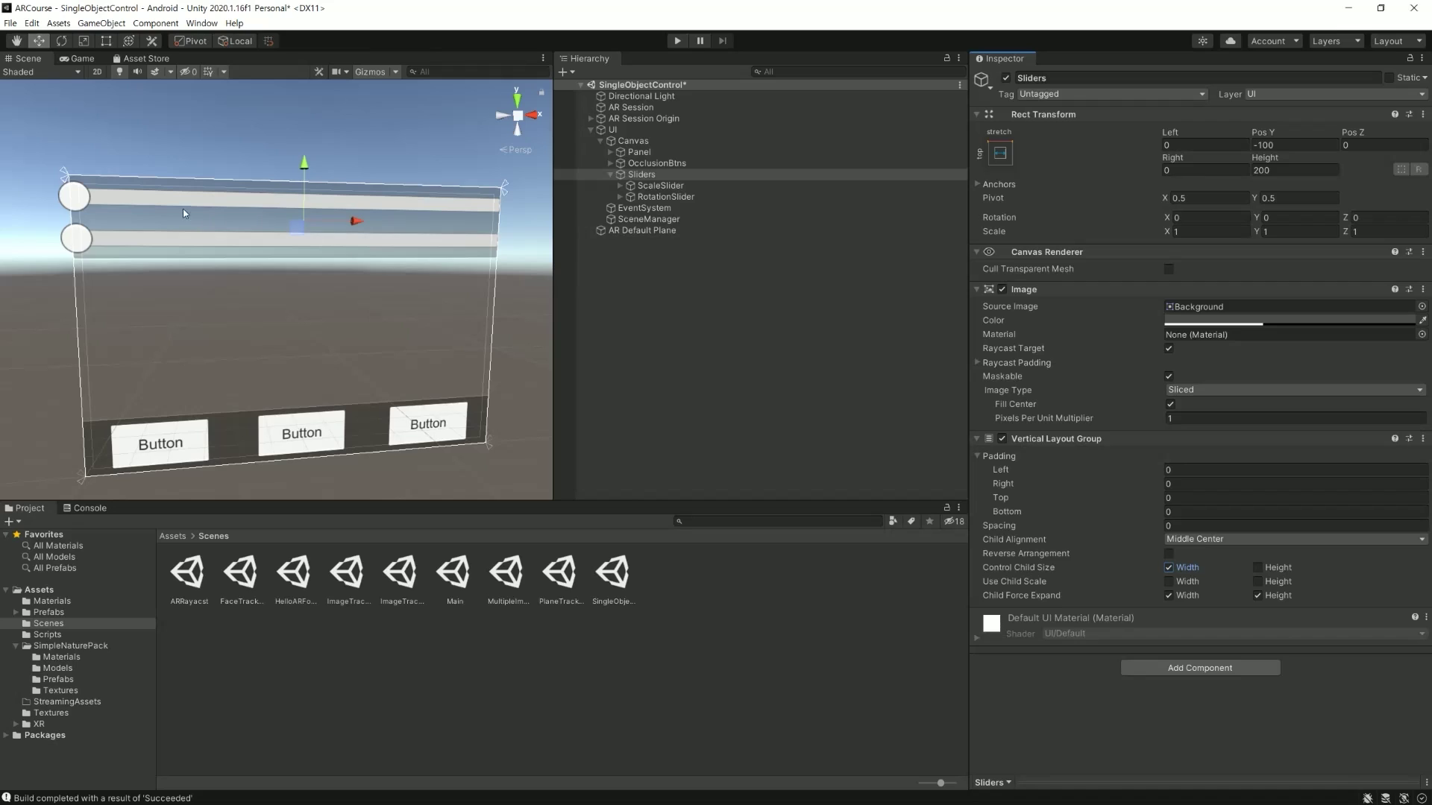
scroll(145, 239, up, 3)
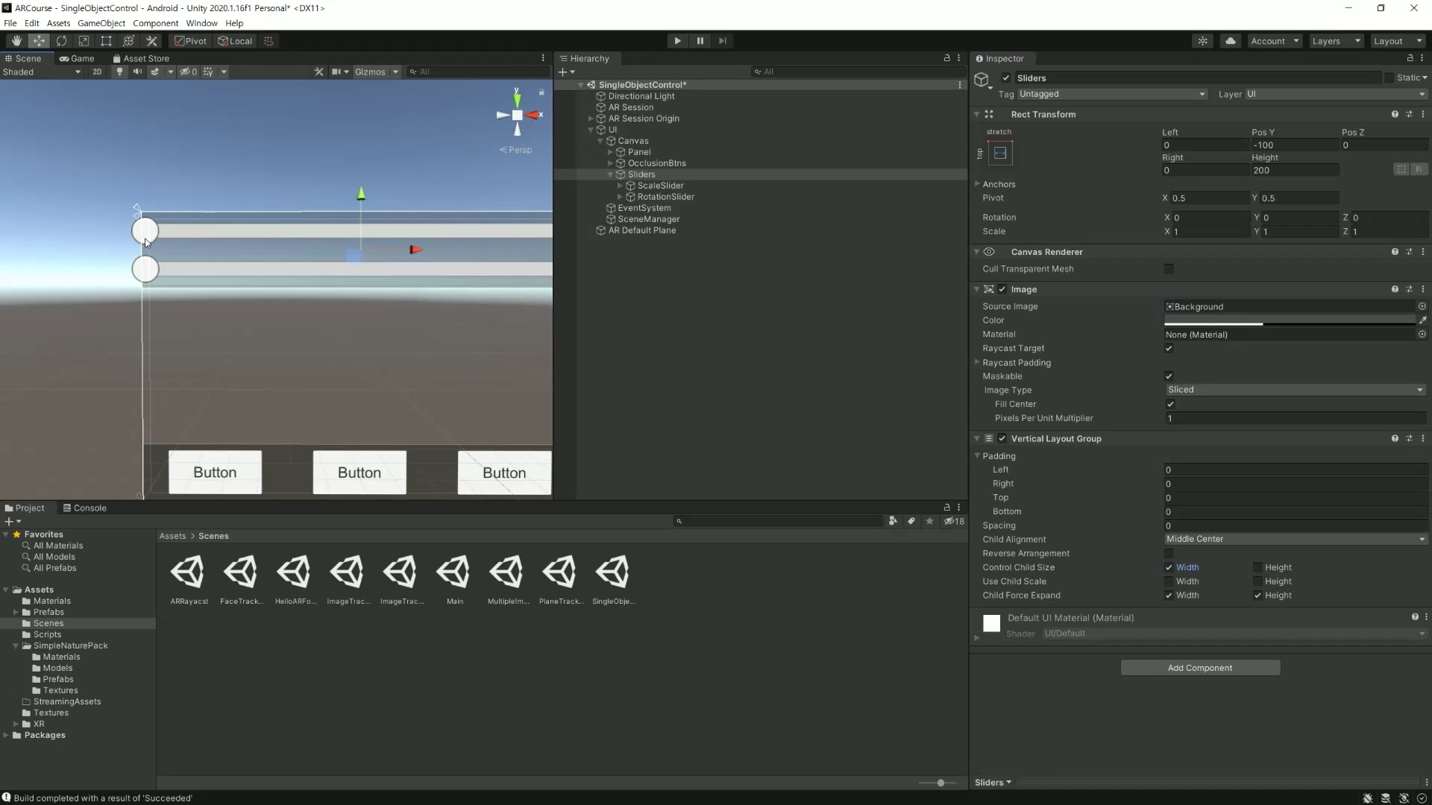
alt+drag(146, 239, 124, 207)
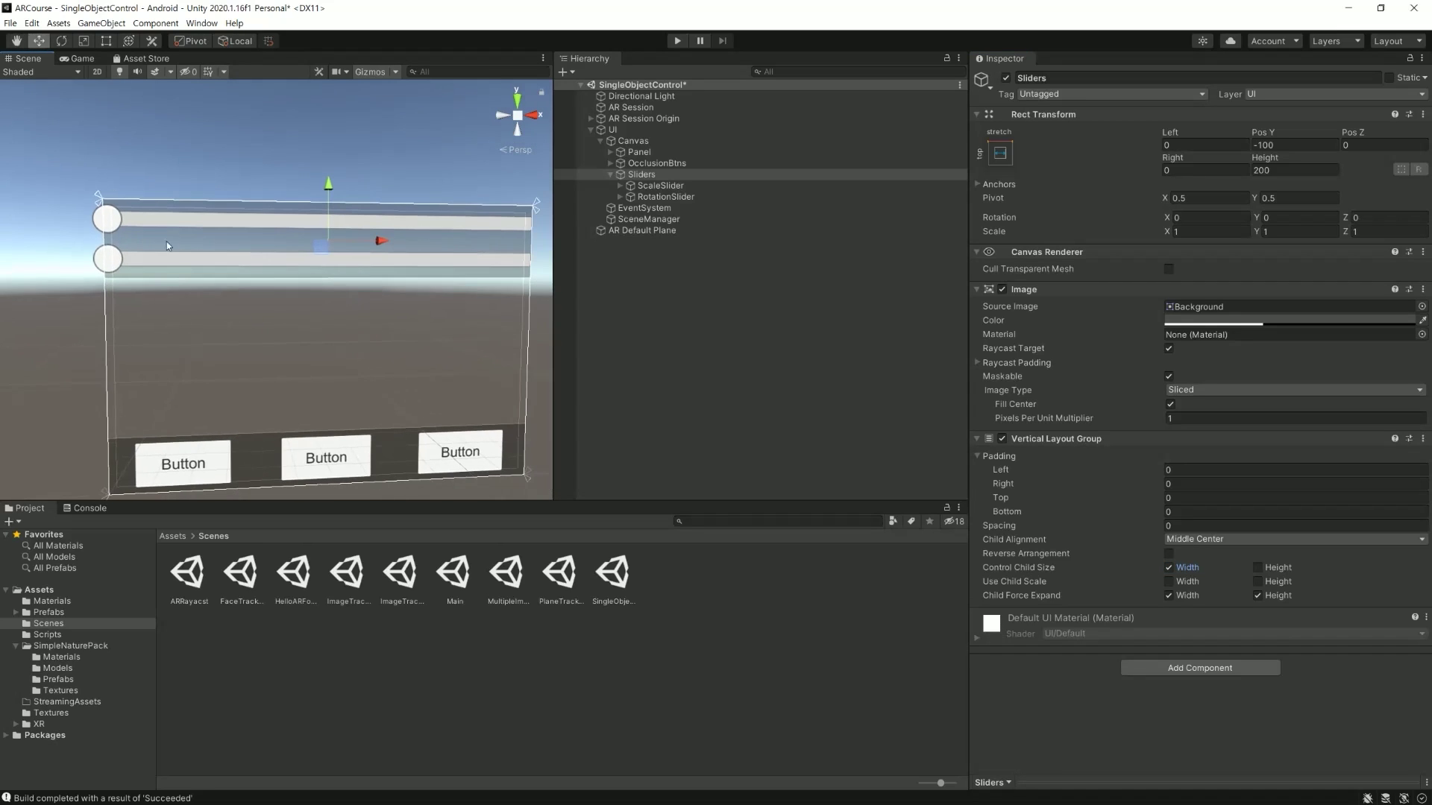
click(1191, 467)
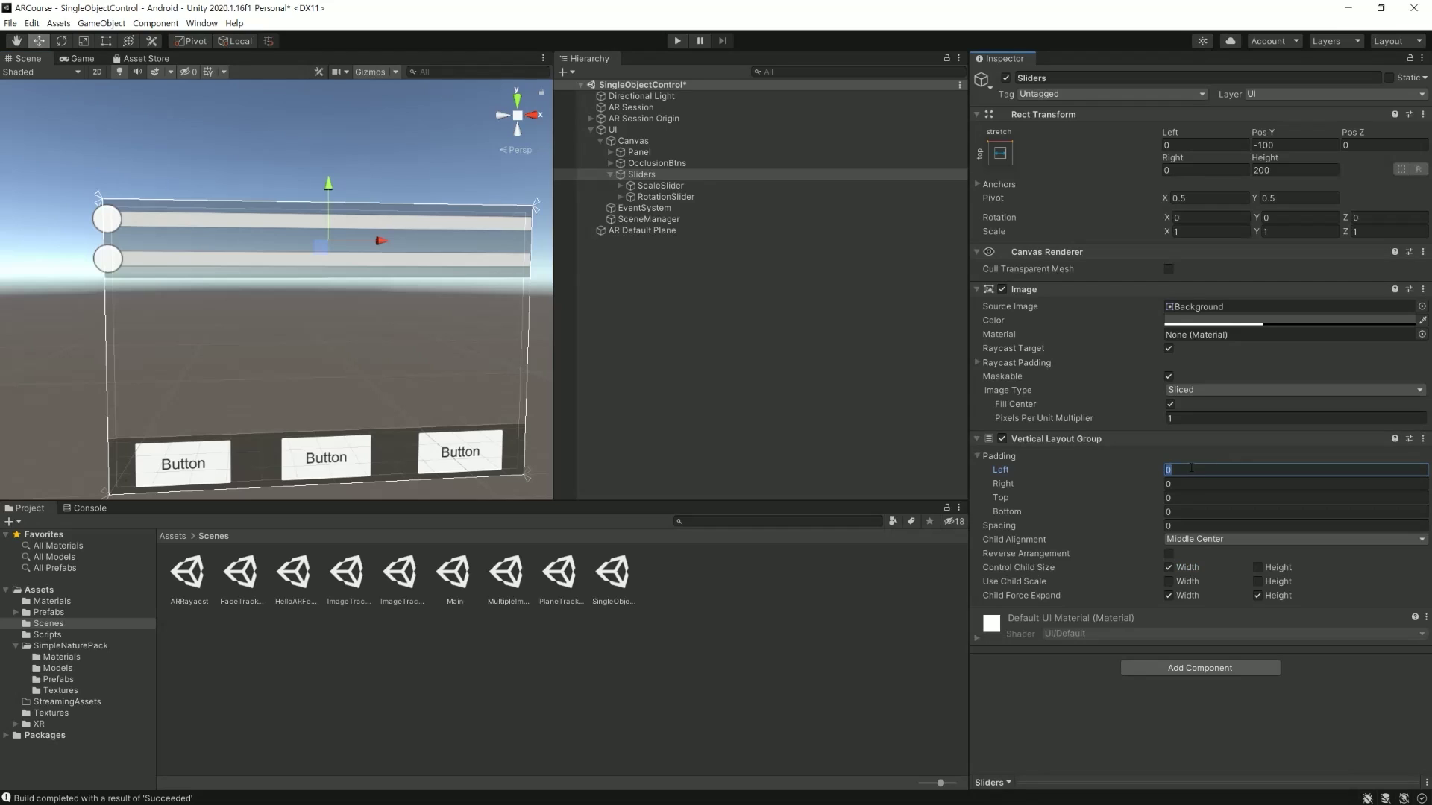
text(100)
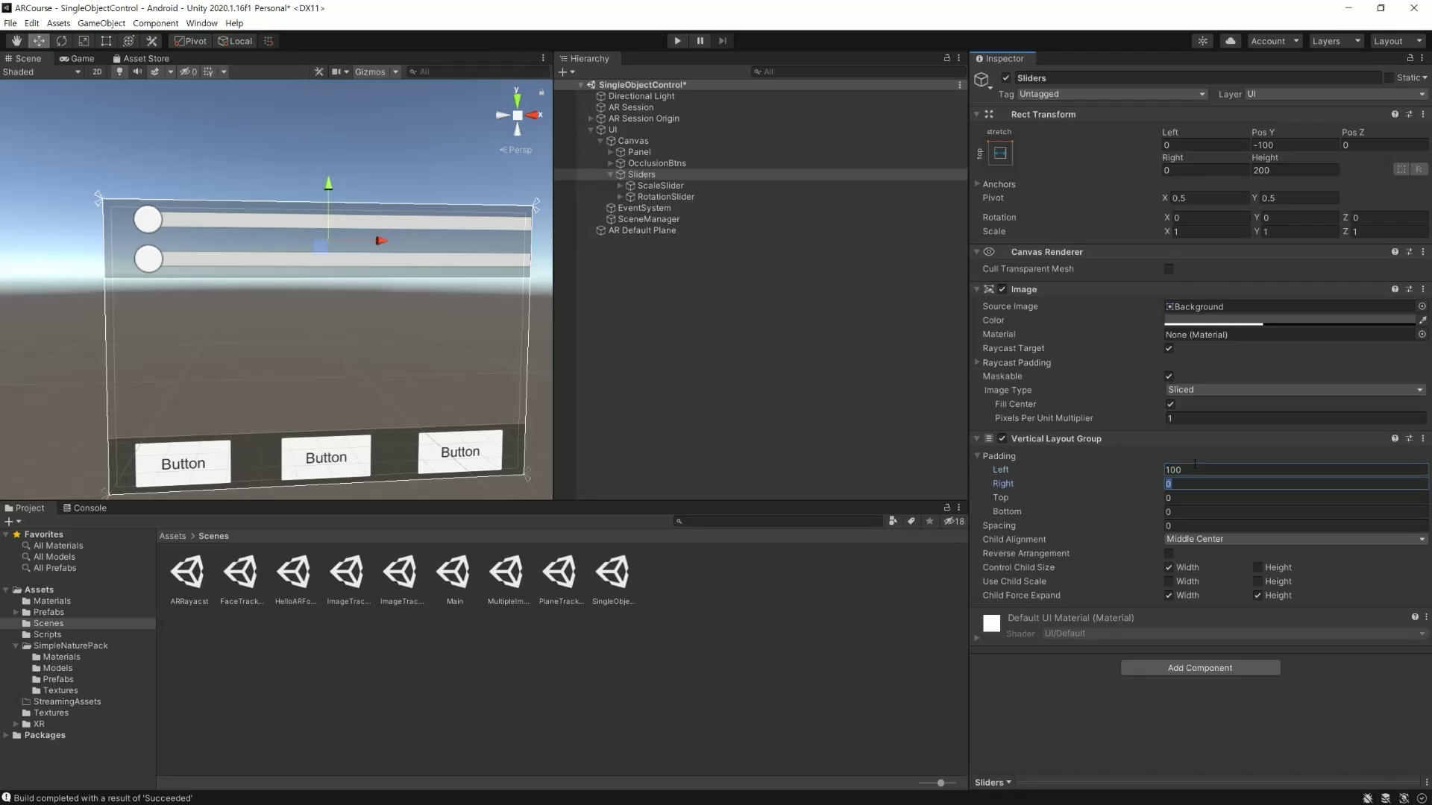
key(Tab)
text(100)
alt+drag(272, 373, 434, 342)
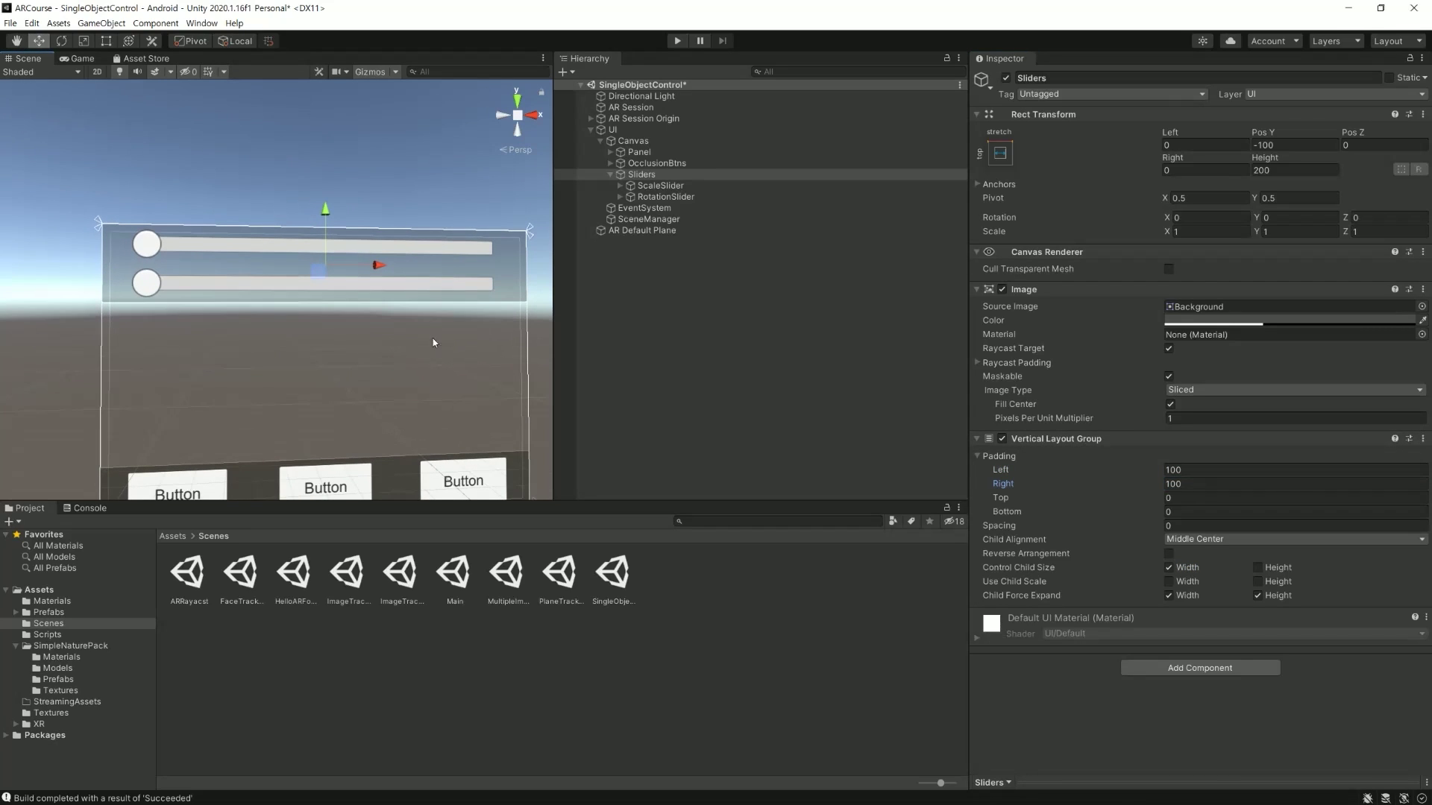
key(ctrl+s)
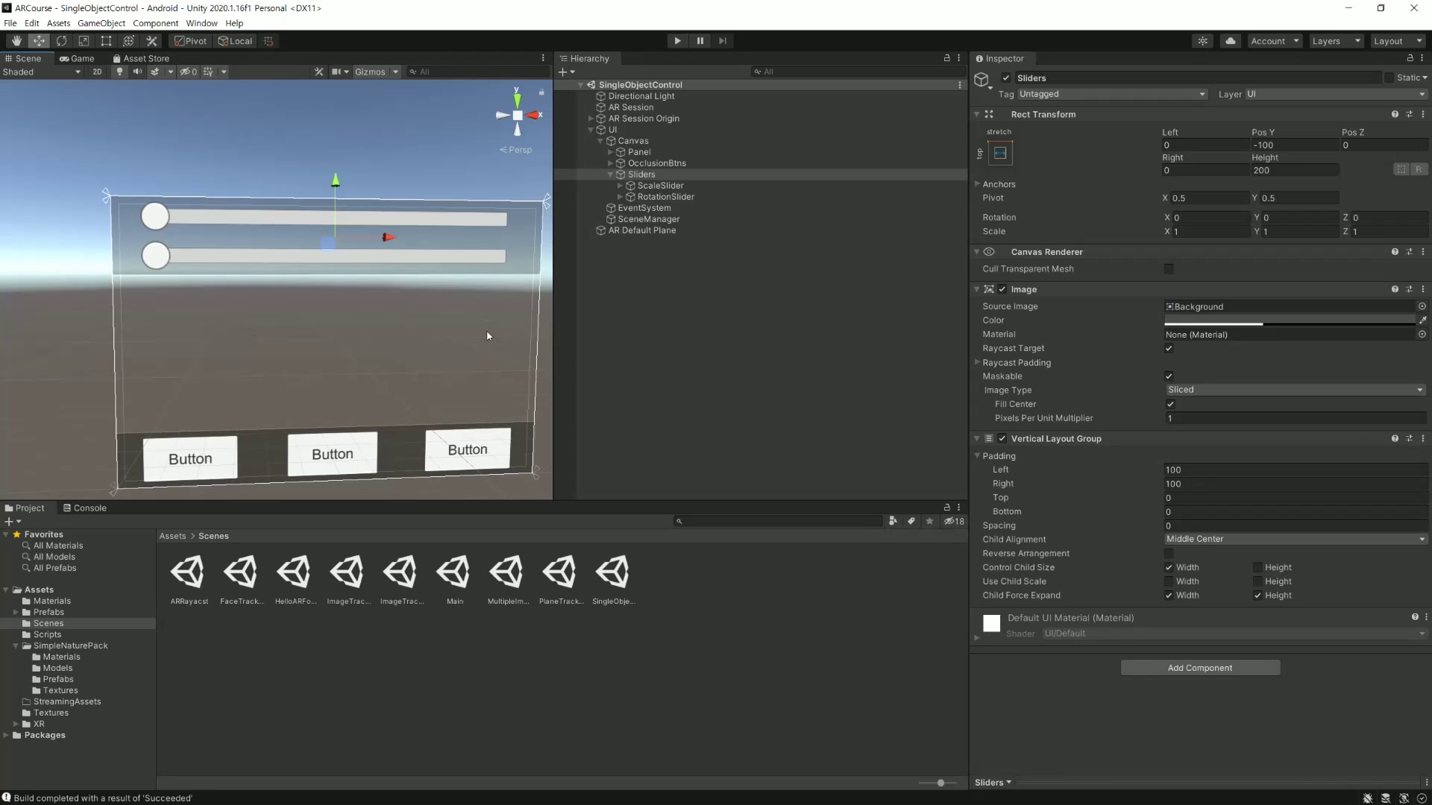
alt+drag(486, 330, 478, 314)
In play mode, drag both sliders and cycle the occlusion buttons, then stop playing.
click(676, 42)
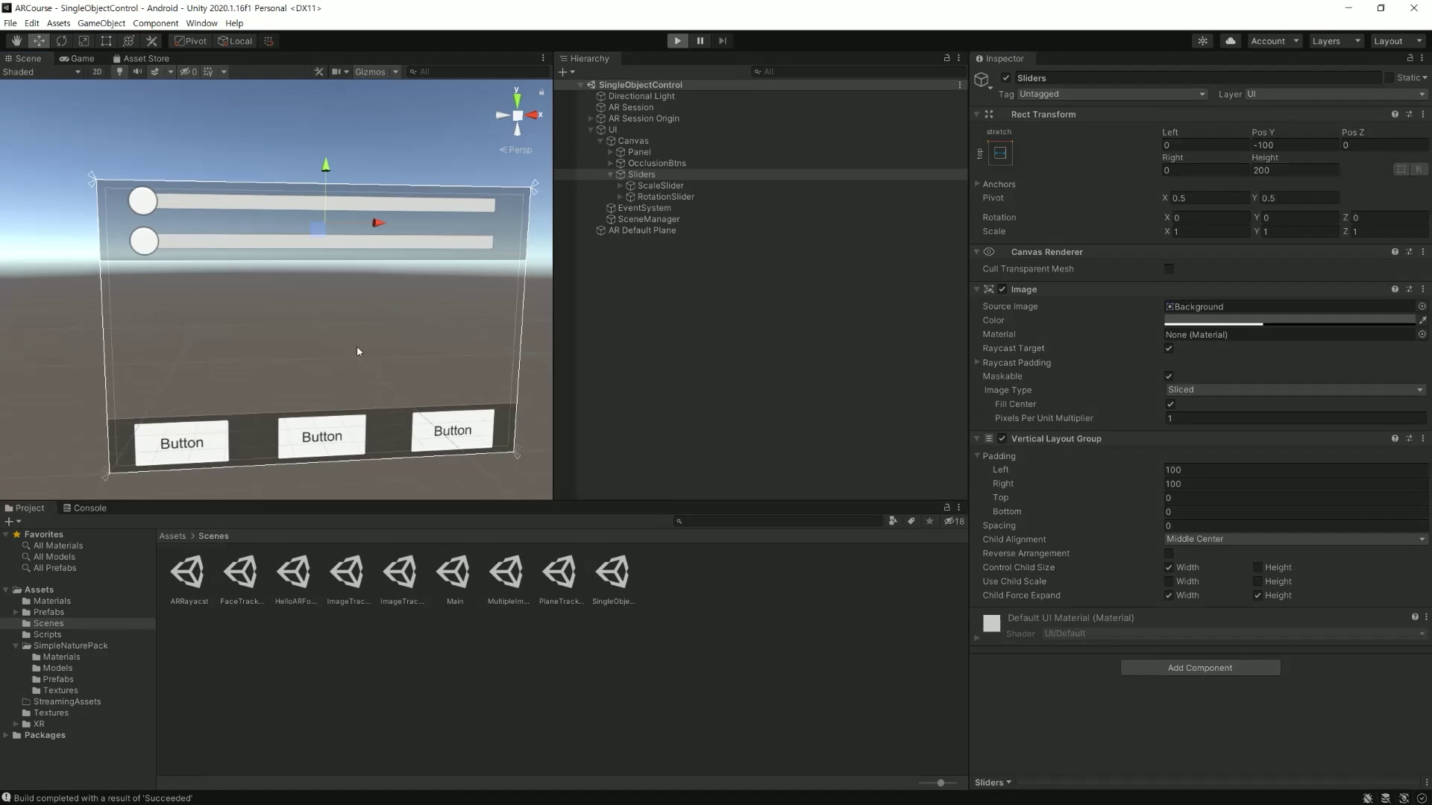
drag(75, 114, 306, 108)
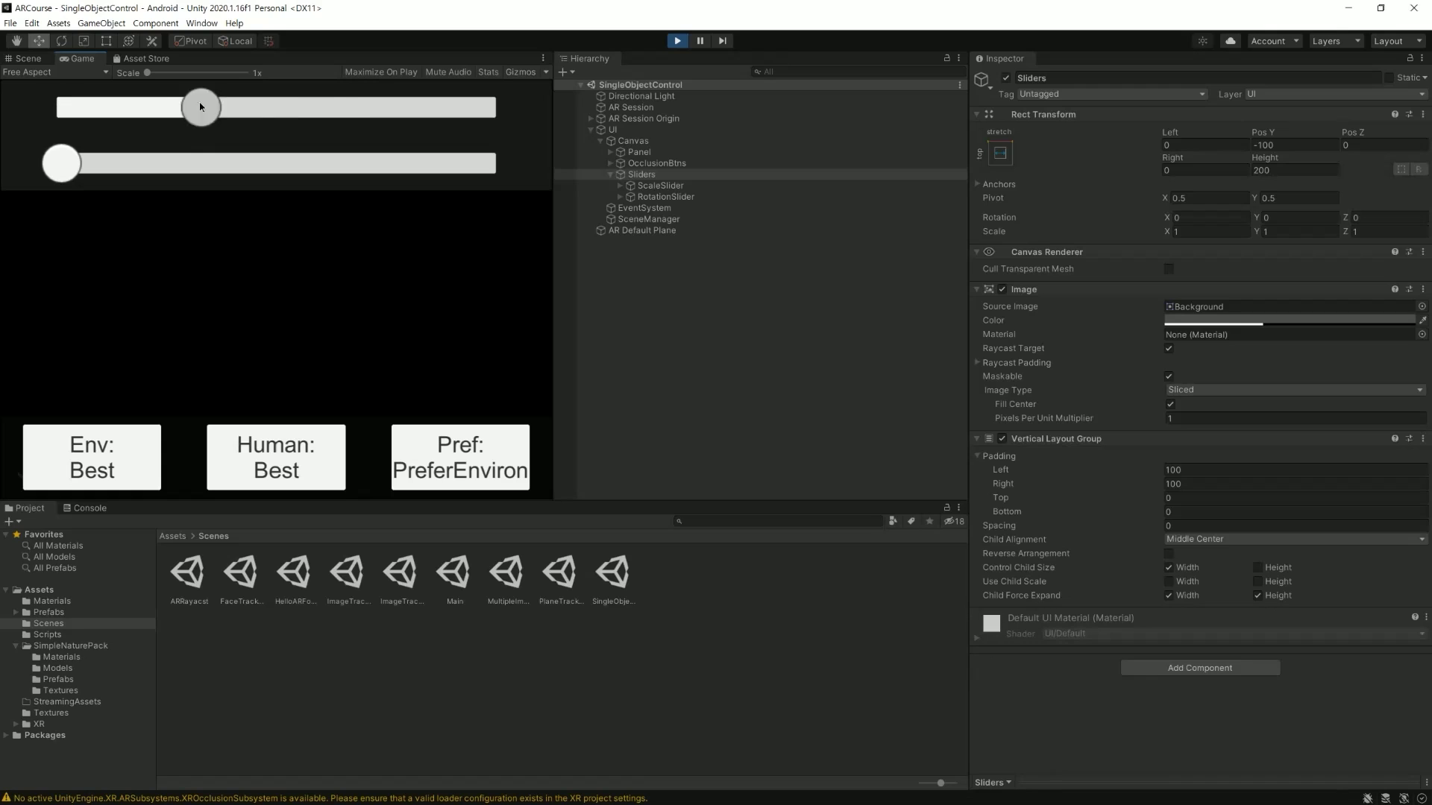
drag(78, 164, 366, 164)
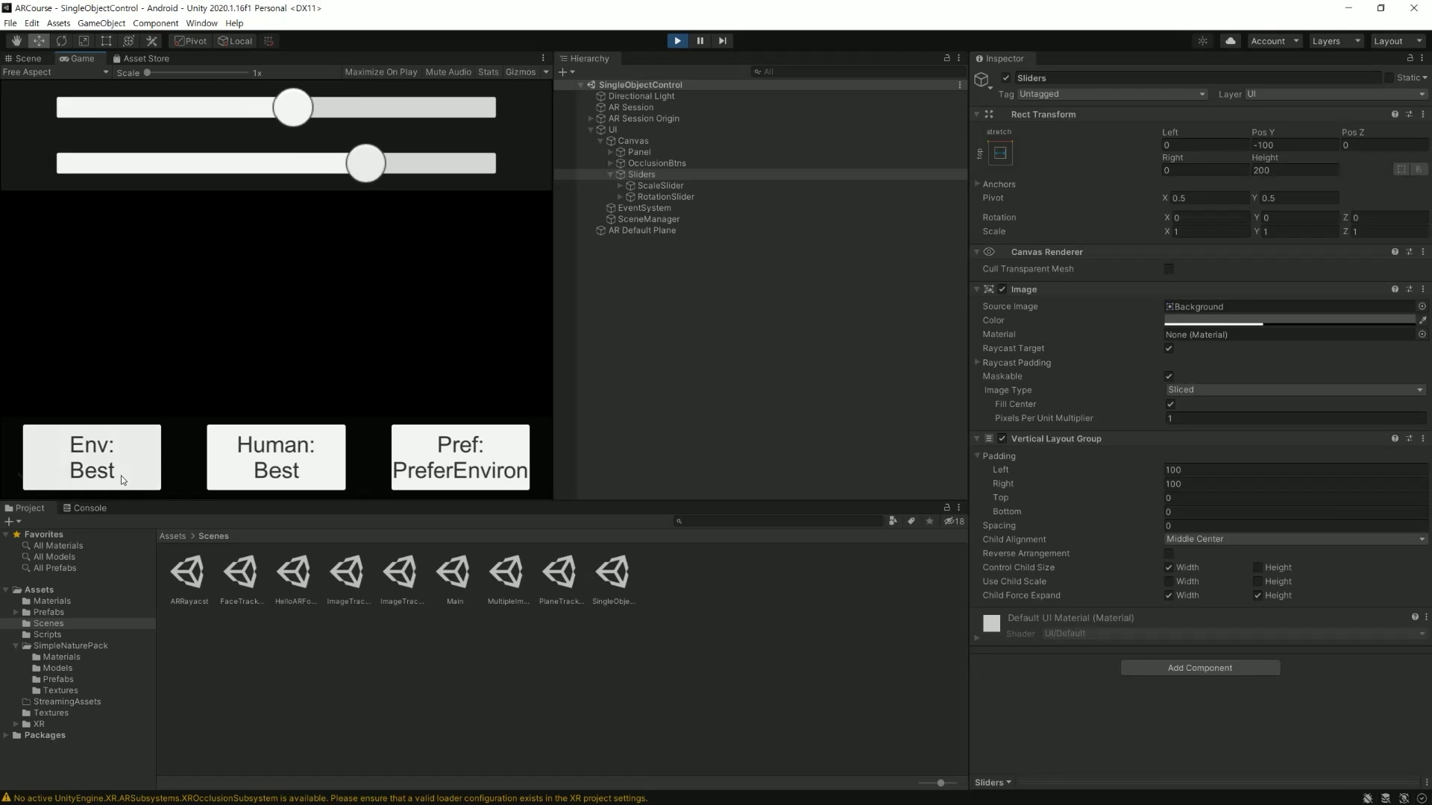
click(77, 470)
click(246, 471)
click(434, 468)
click(293, 465)
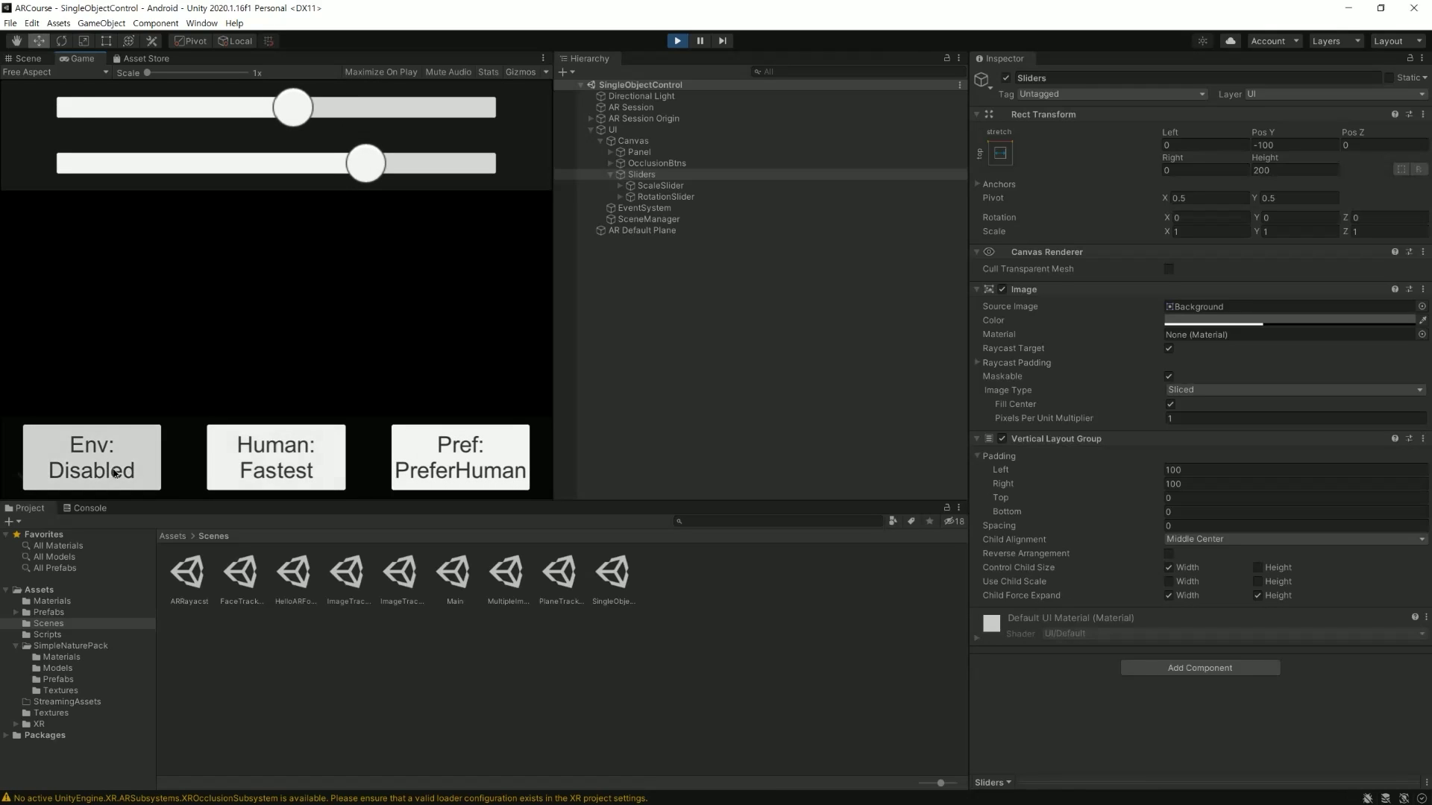
click(284, 470)
click(261, 467)
click(236, 464)
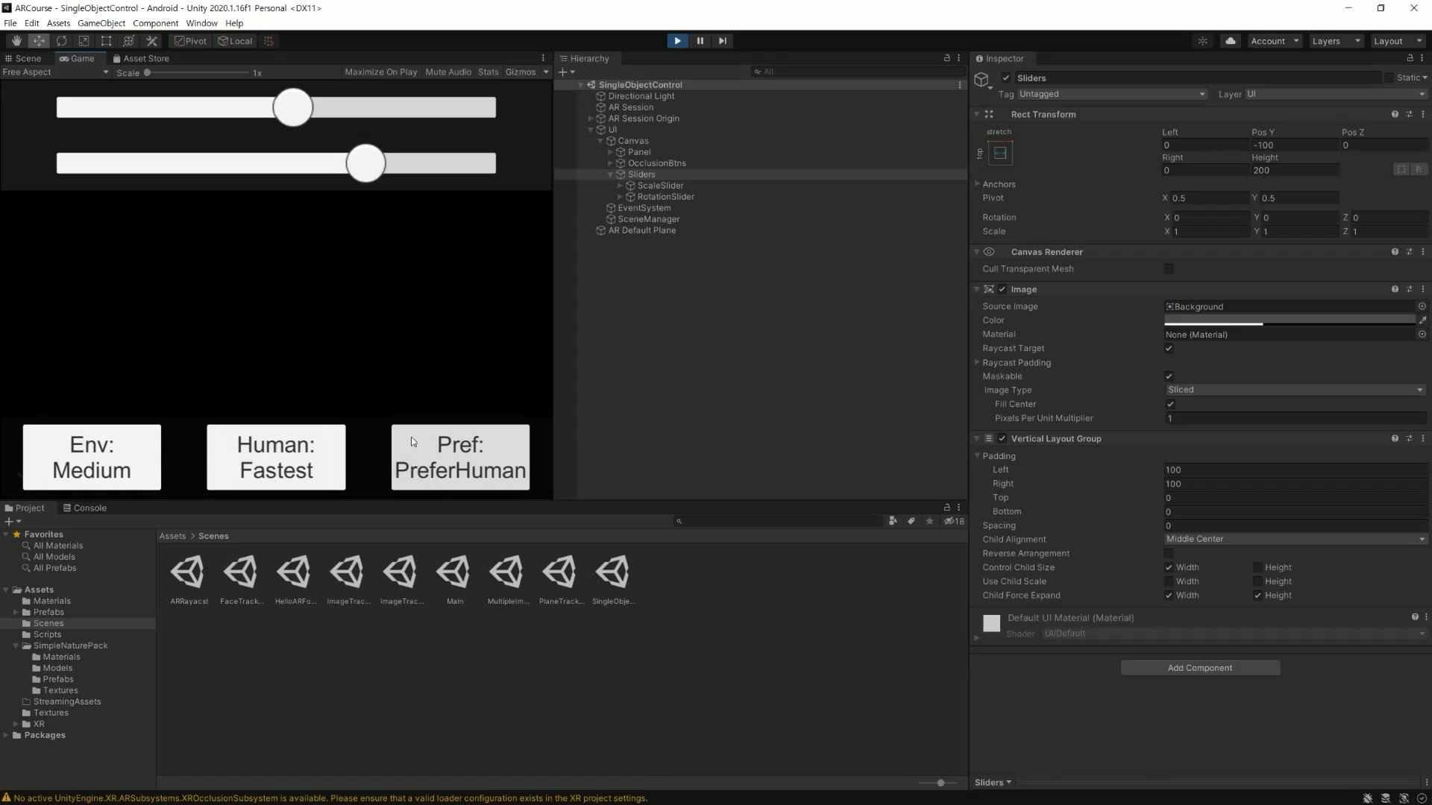
drag(366, 164, 86, 165)
drag(293, 108, 65, 112)
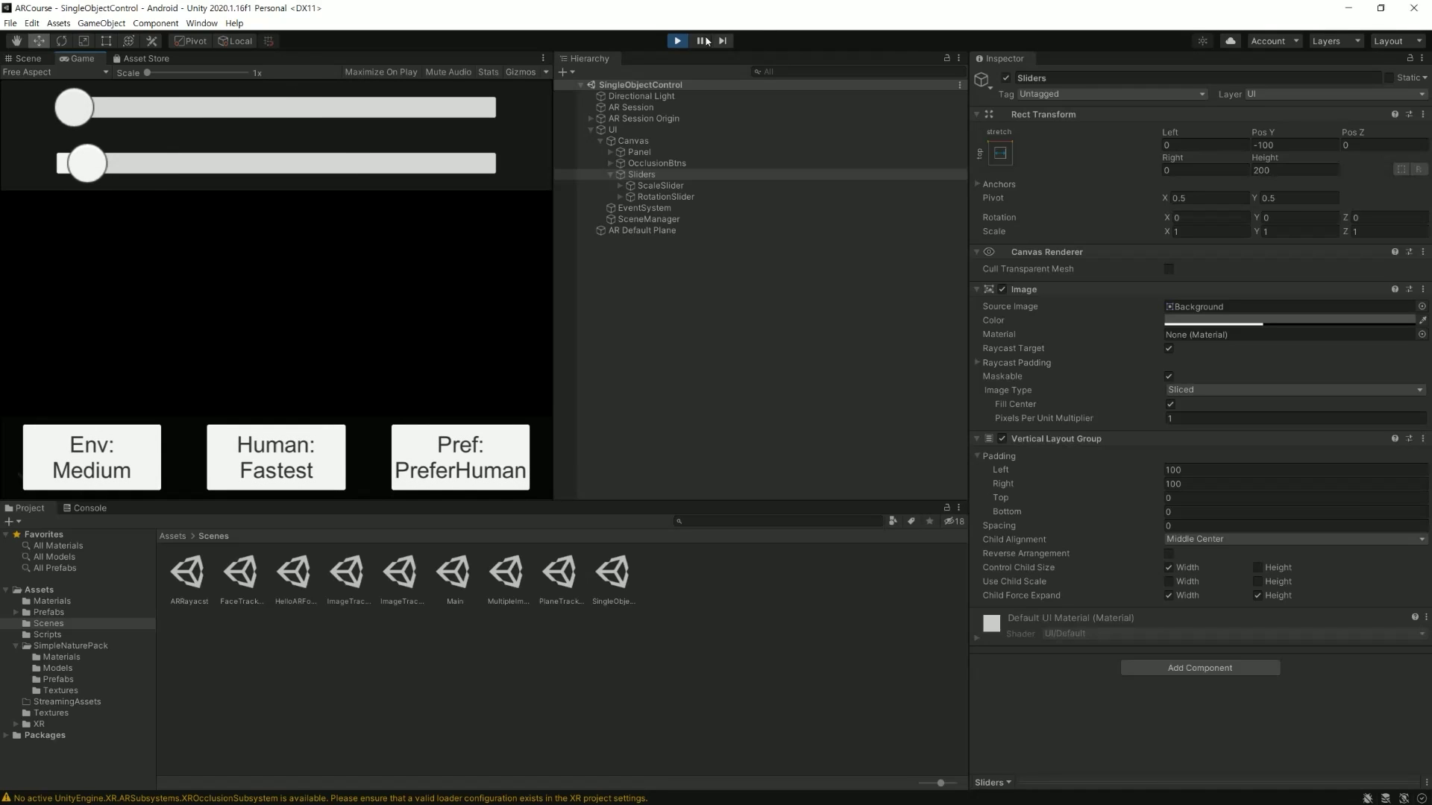
click(678, 41)
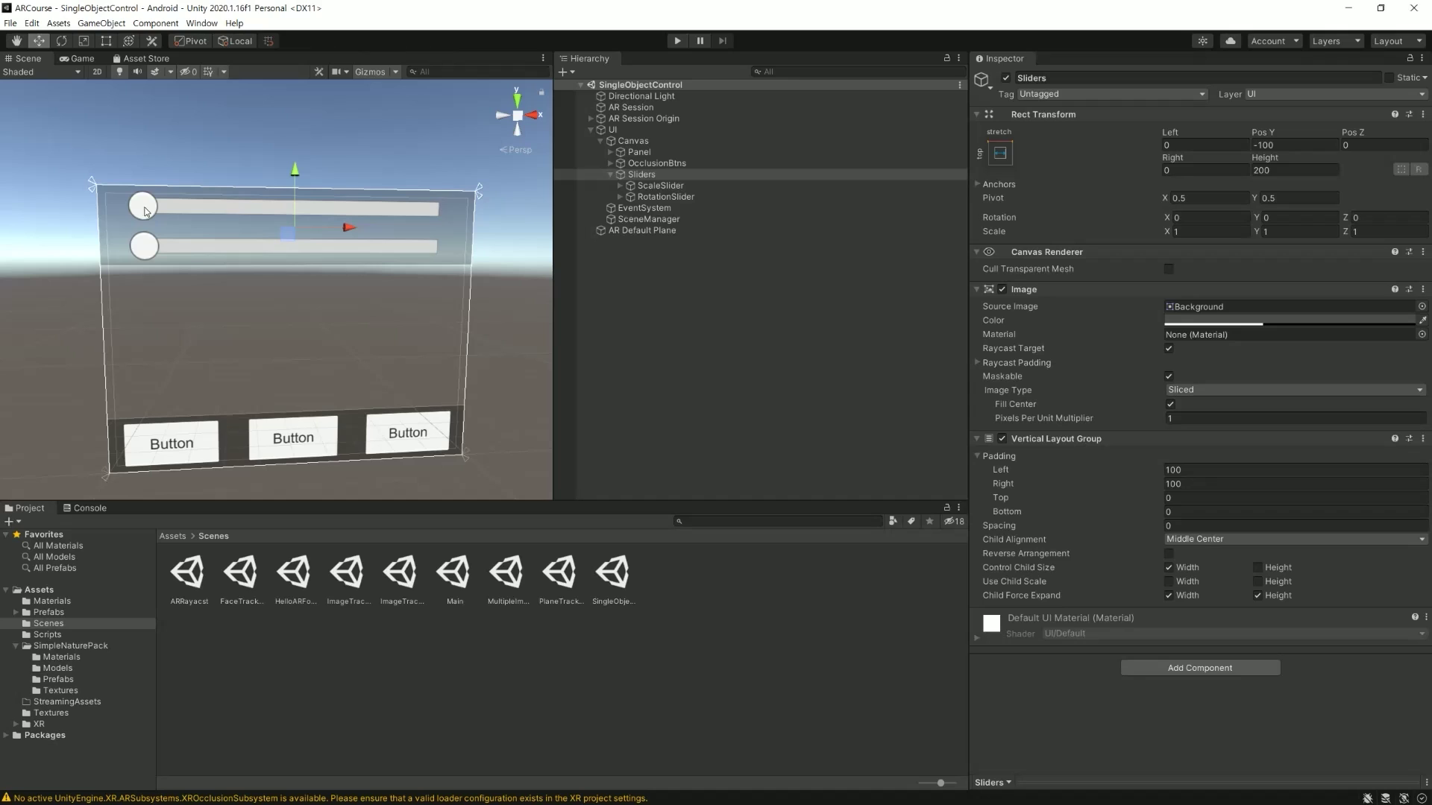
Open the ARObjectController script on AR Session Origin for editing.
click(680, 122)
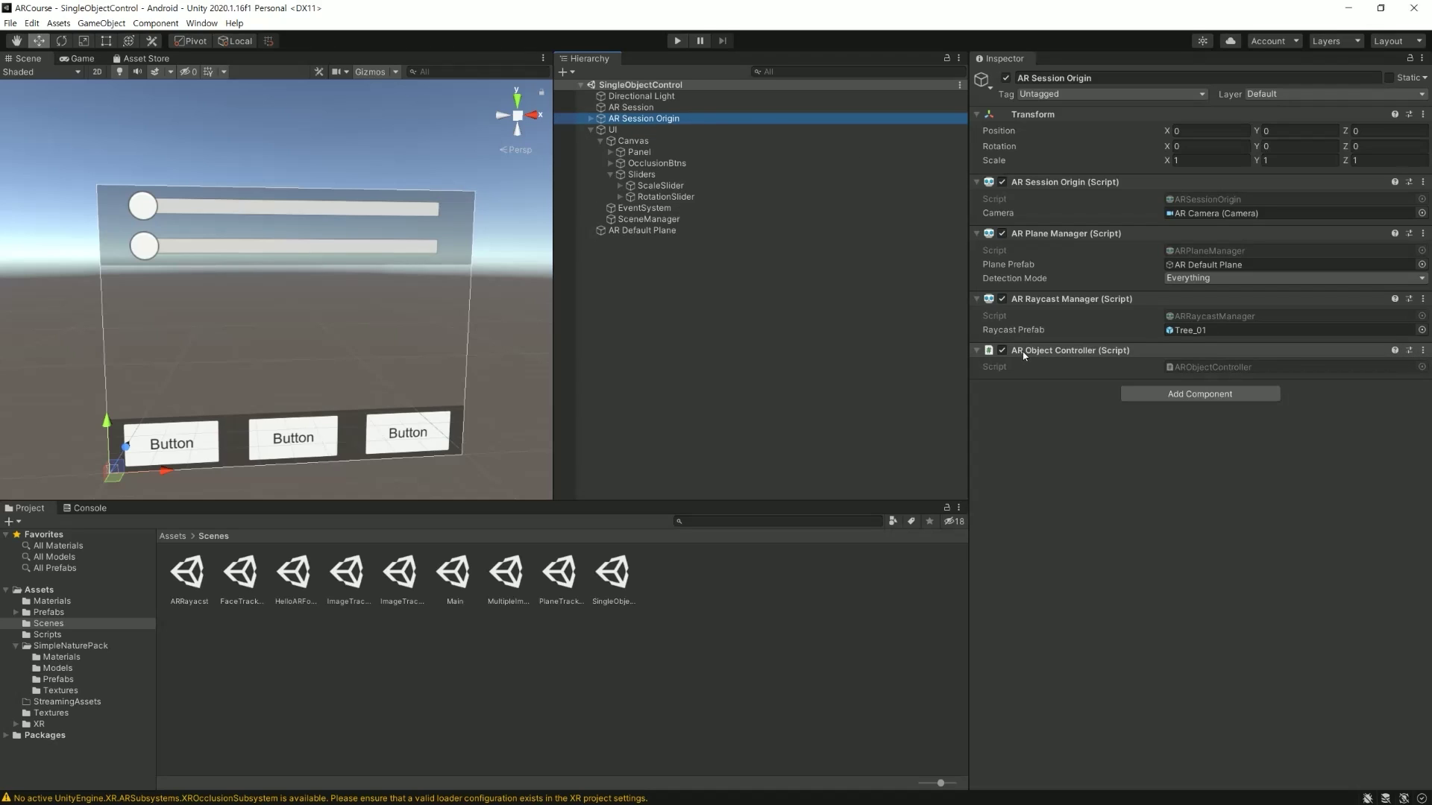
click(1424, 354)
click(1290, 494)
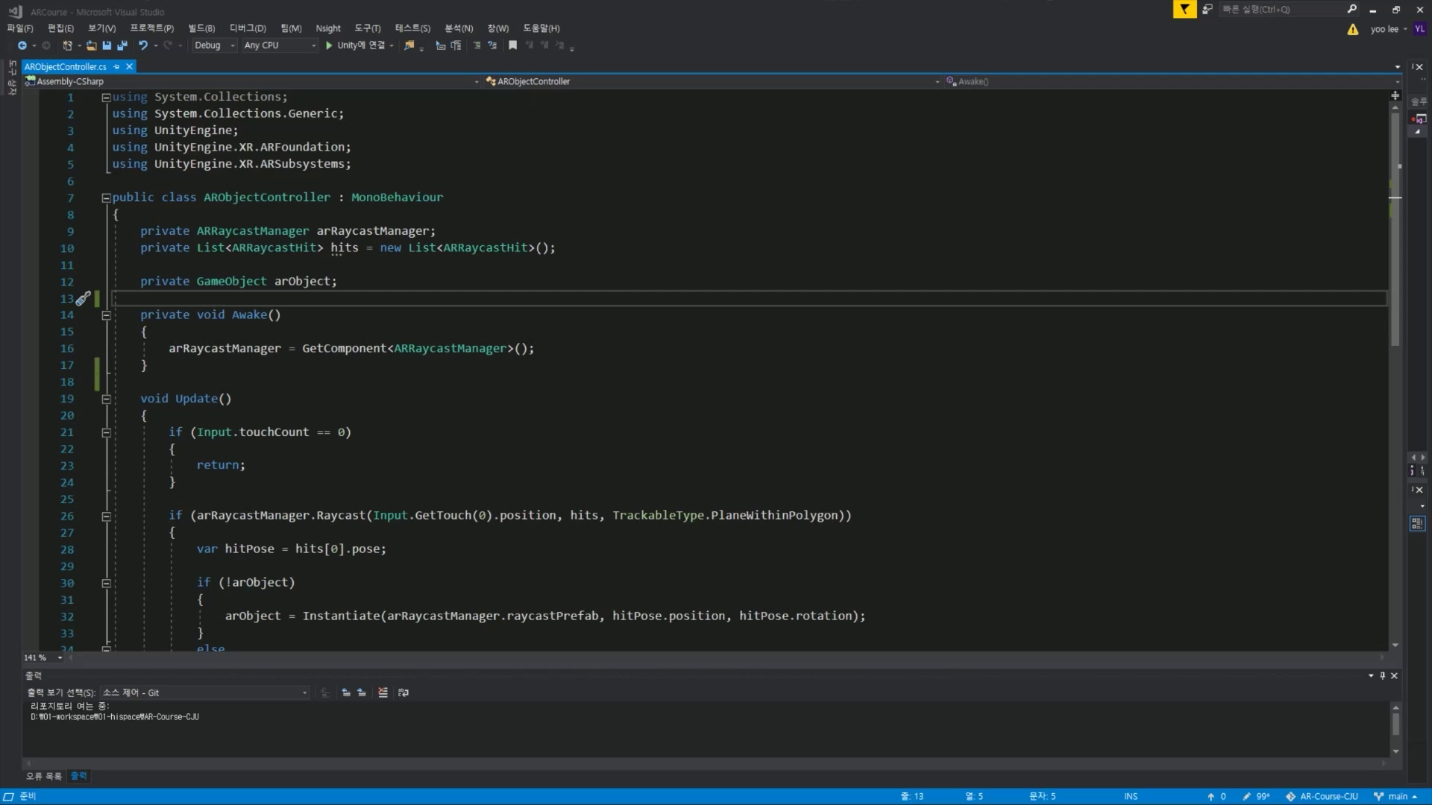
Scroll through ARObjectController.cs and highlight every reference to arObject.
click(838, 400)
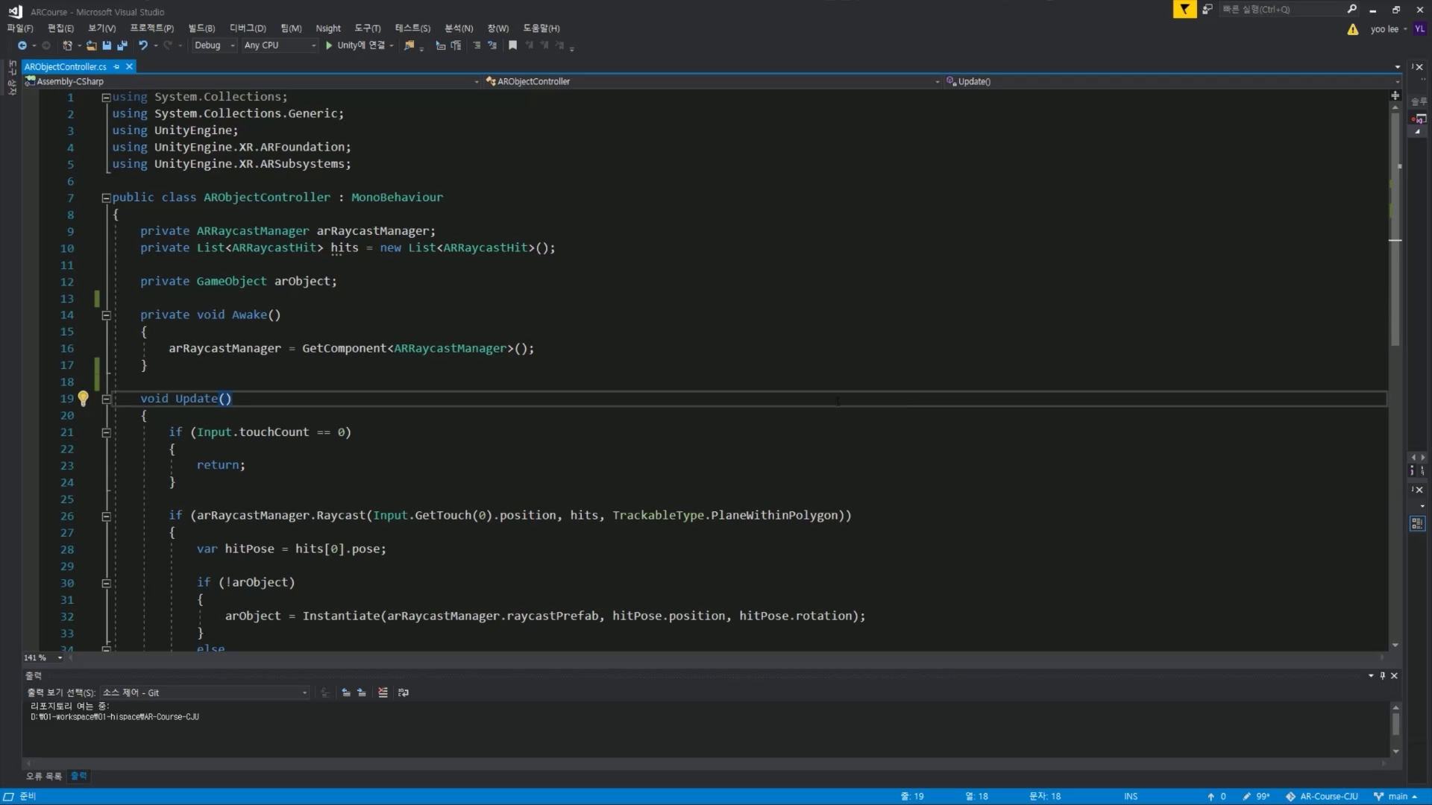
scroll(888, 364, down, 2)
scroll(886, 366, down, 2)
scroll(884, 367, up, 1)
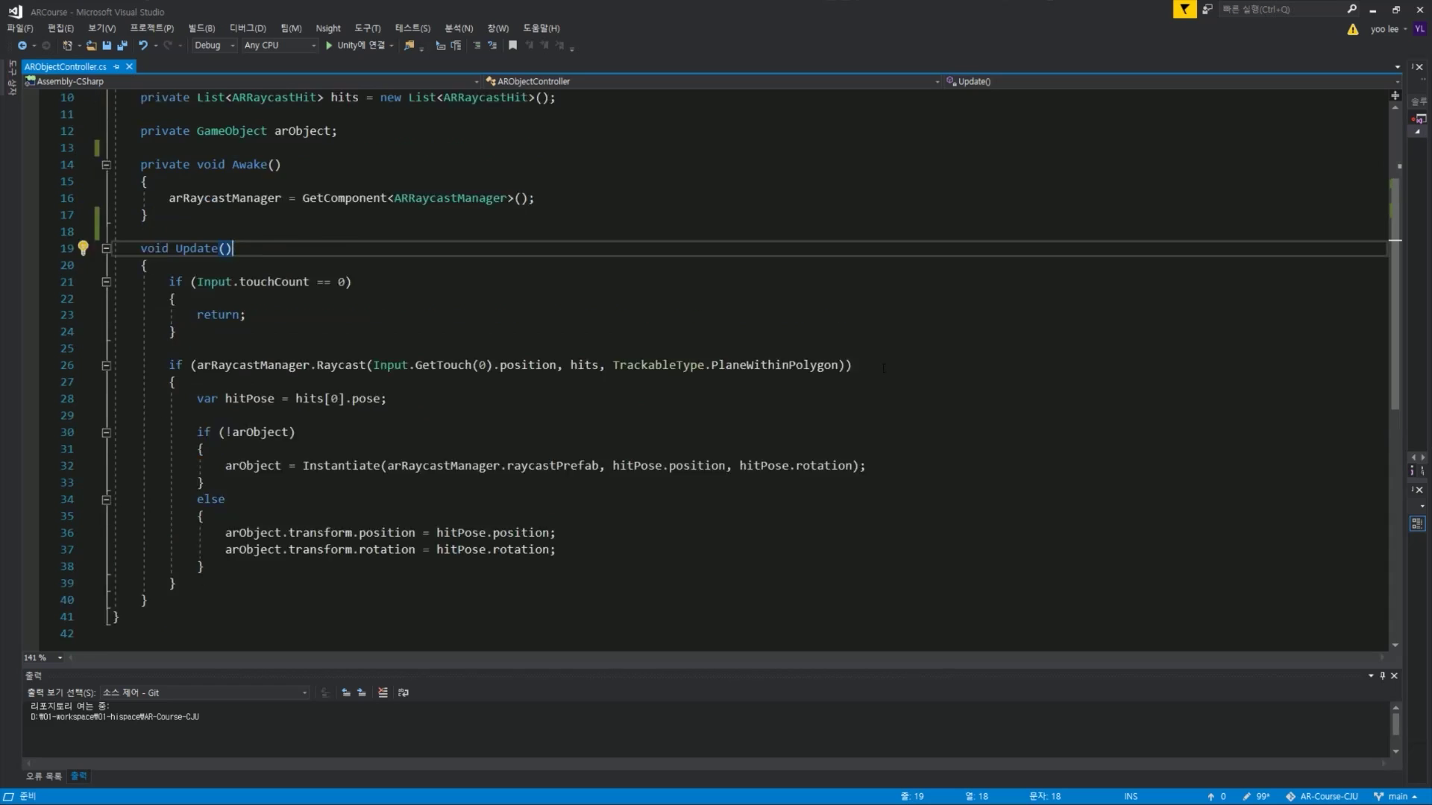
scroll(883, 369, up, 1)
scroll(883, 369, up, 1)
scroll(883, 369, down, 2)
scroll(442, 518, up, 2)
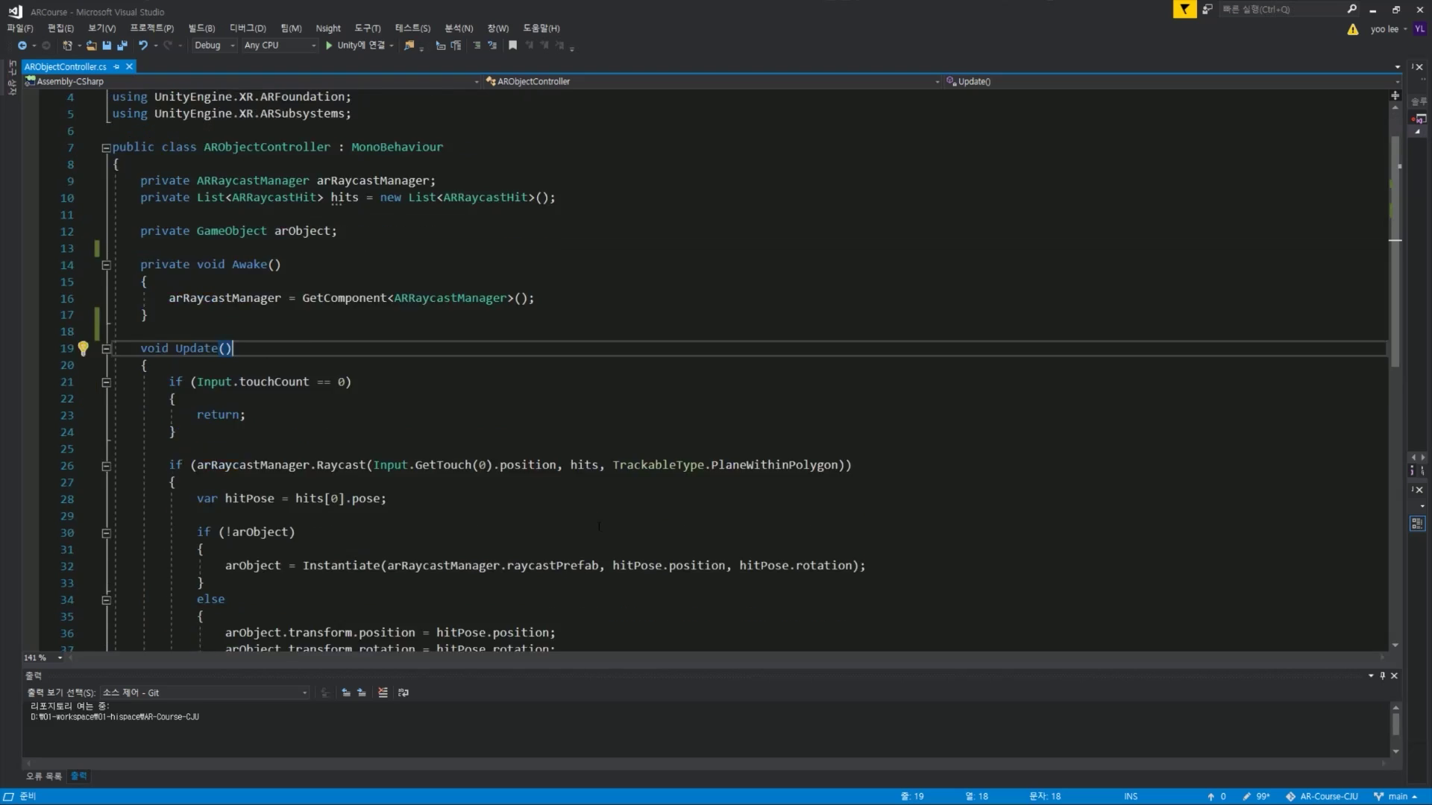
scroll(442, 518, down, 2)
click(254, 533)
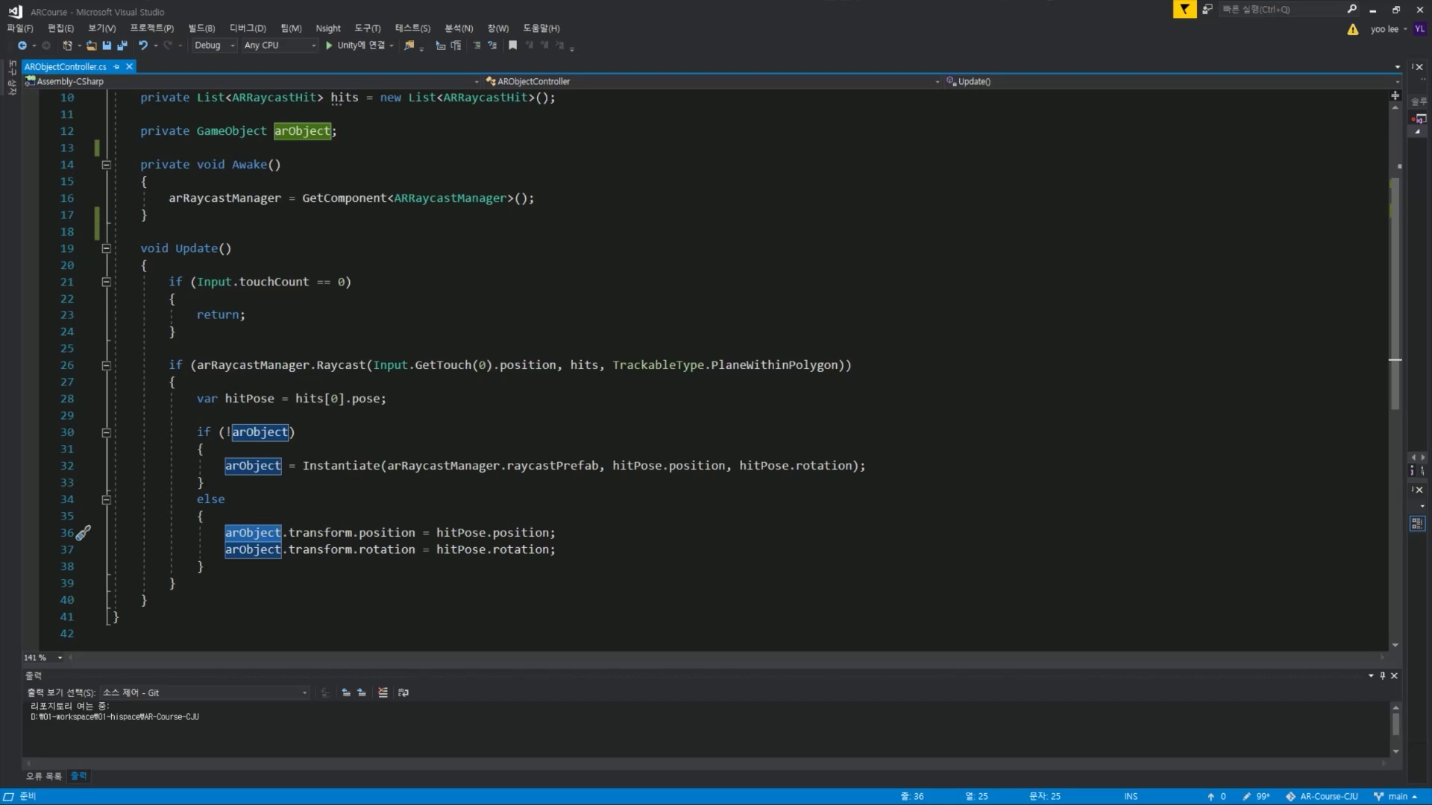
Insert a blank line after the arObject field declaration.
scroll(373, 282, up, 3)
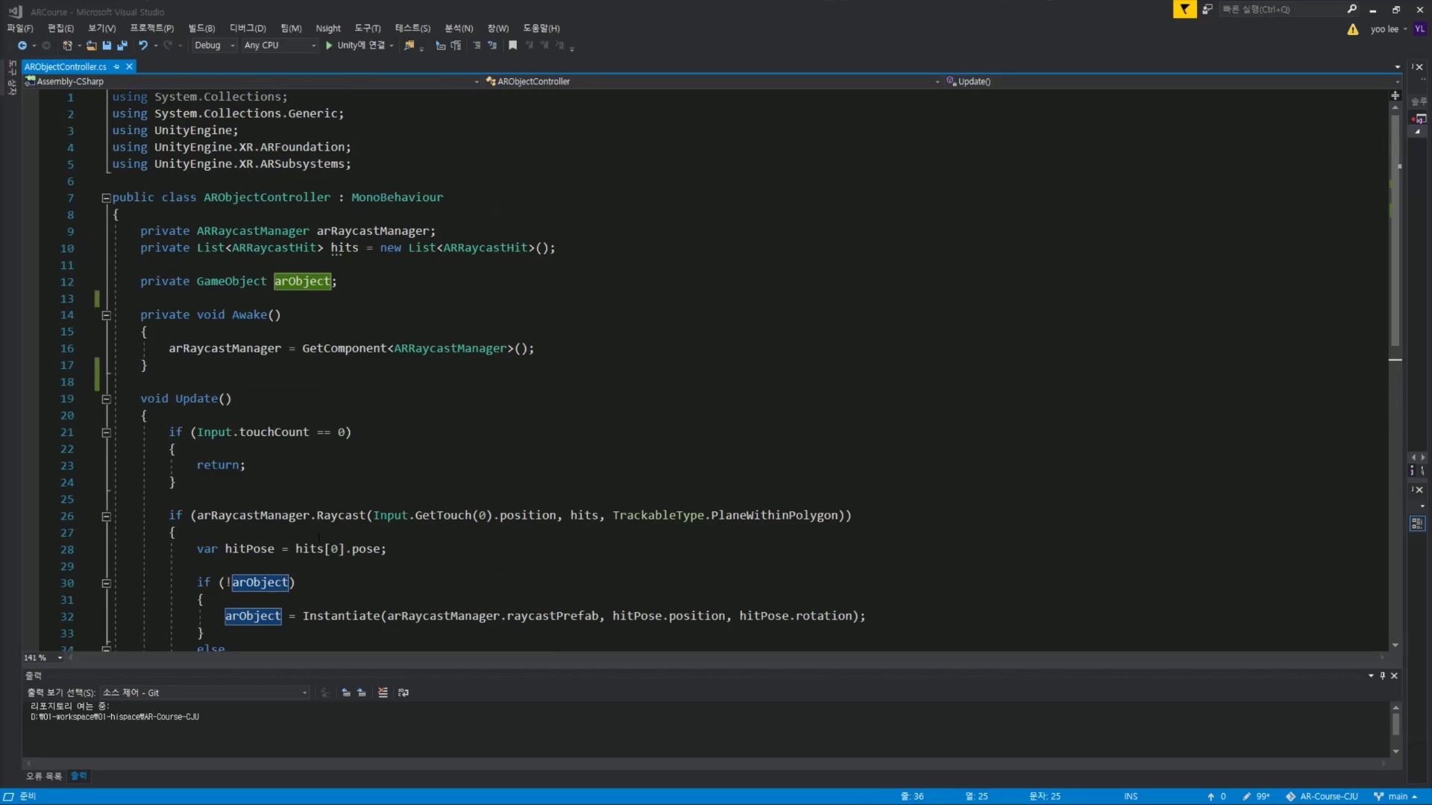
click(373, 282)
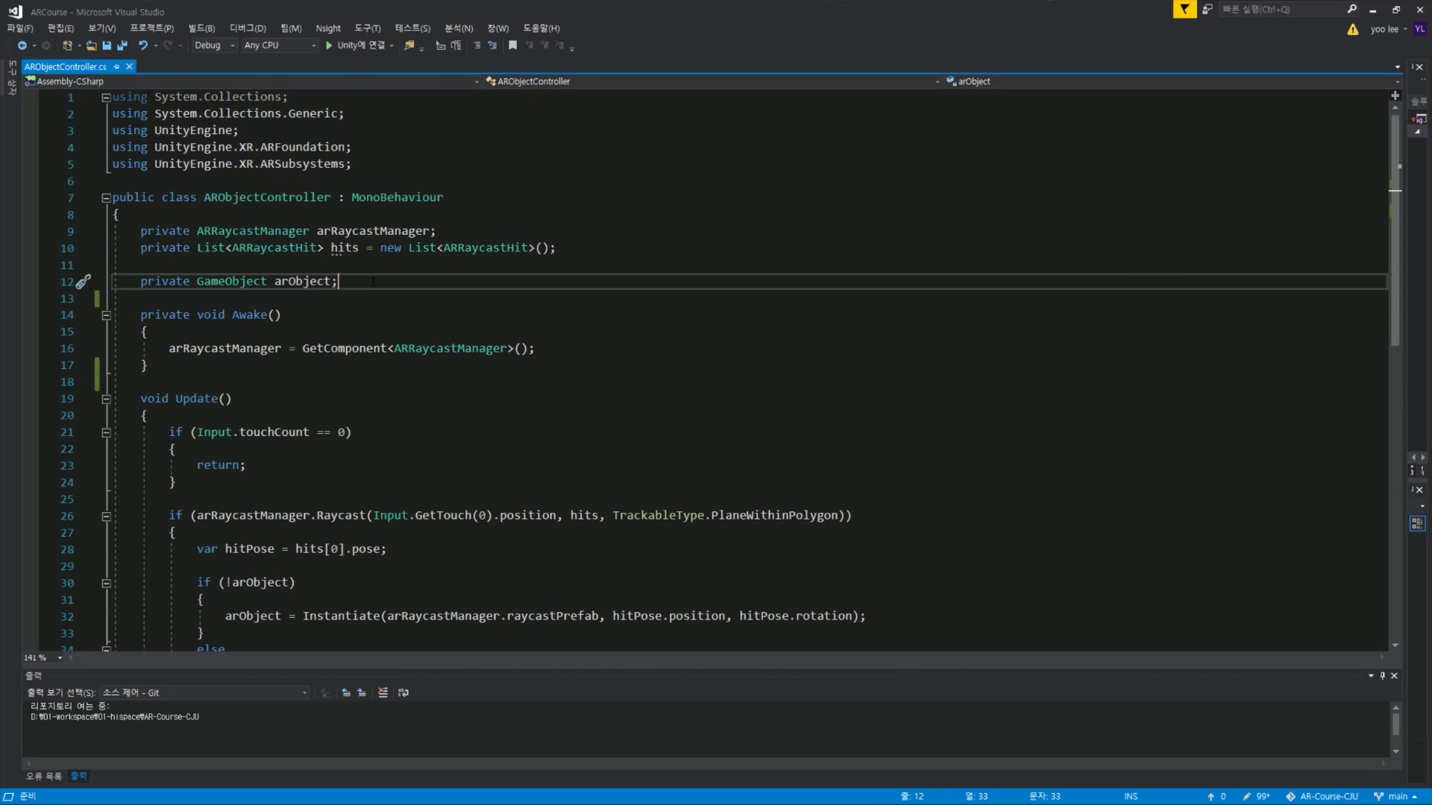
key(Return)
key(Return)
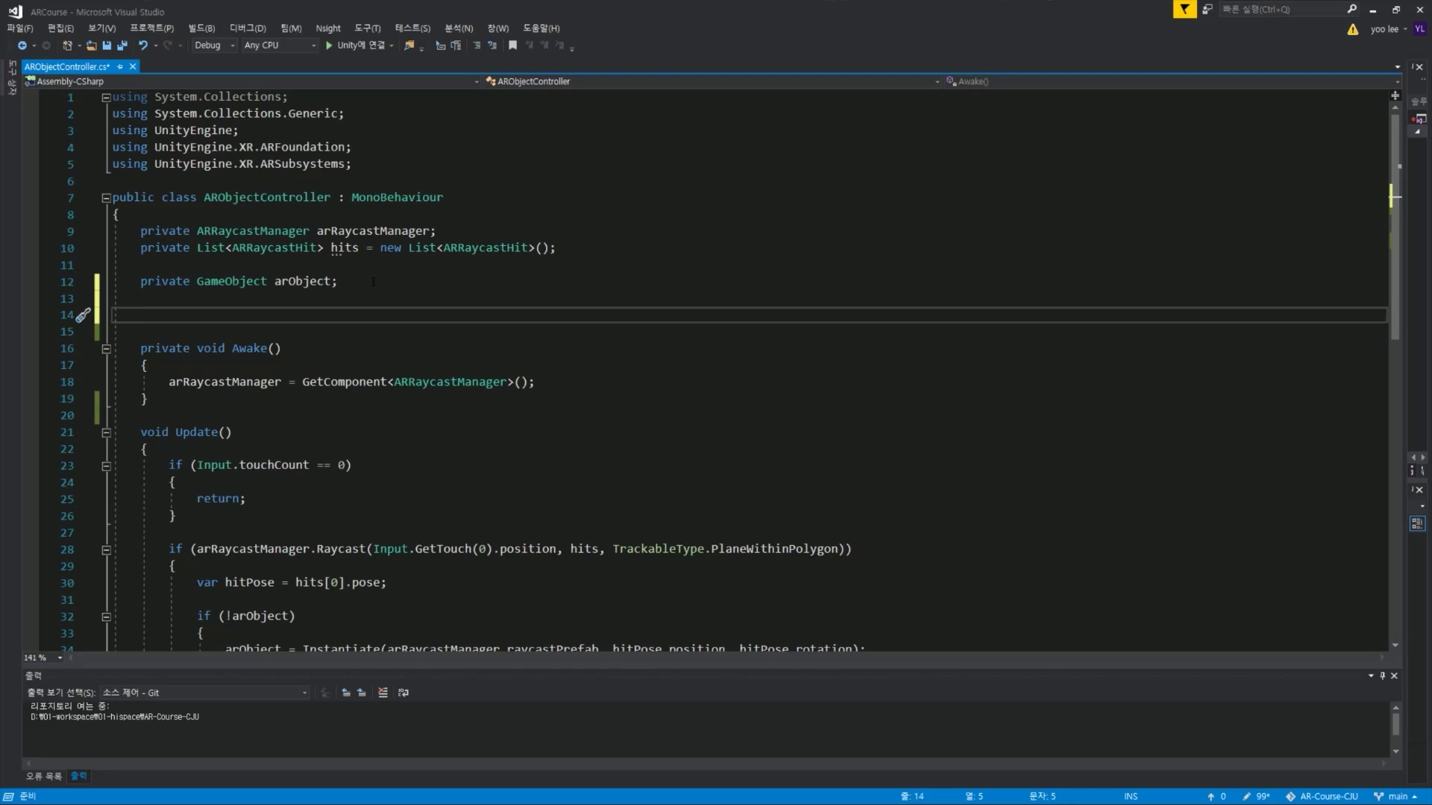
Declare private float scale and private float angle fields and save the script.
text(private float)
text( sc)
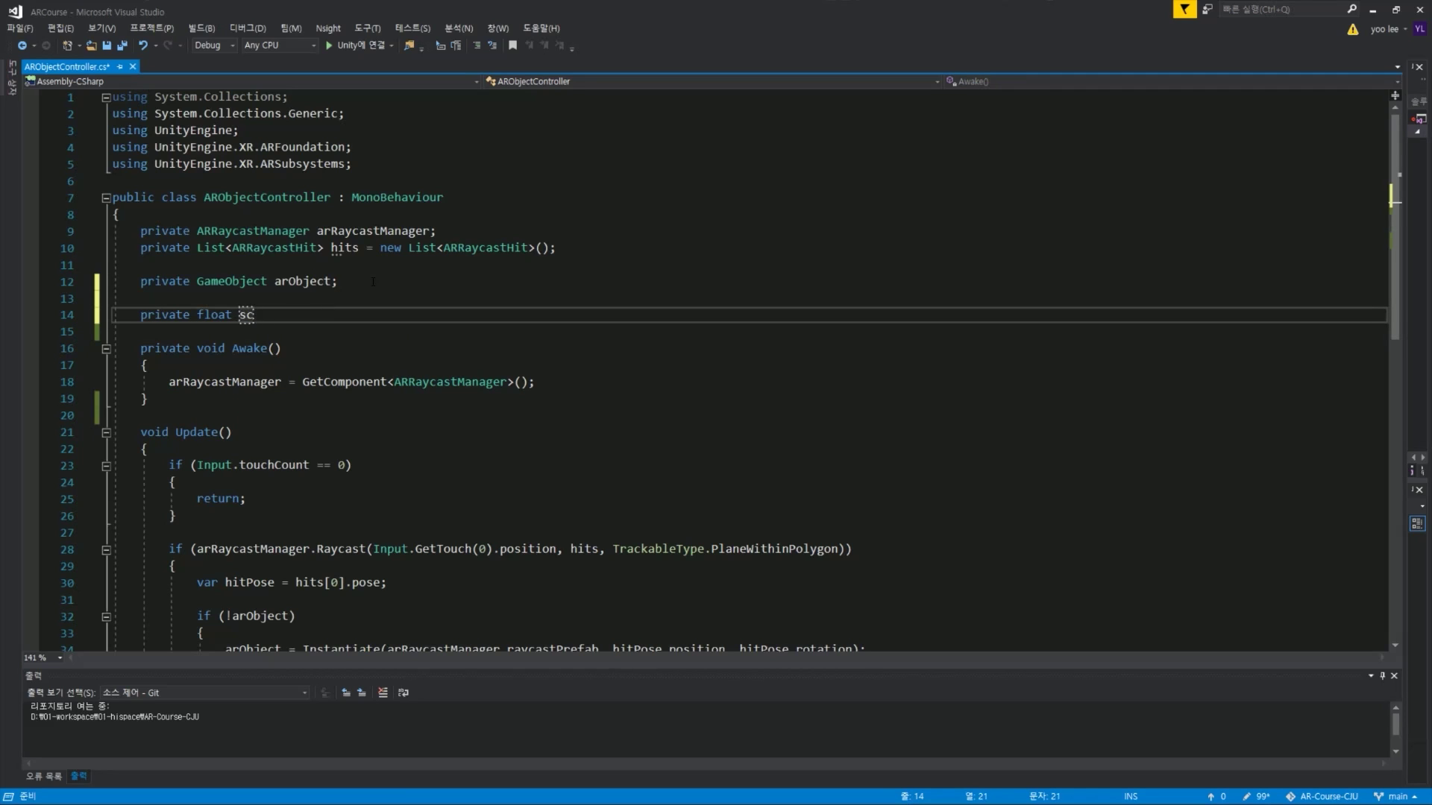
text(ale;)
key(Return)
text(private fl)
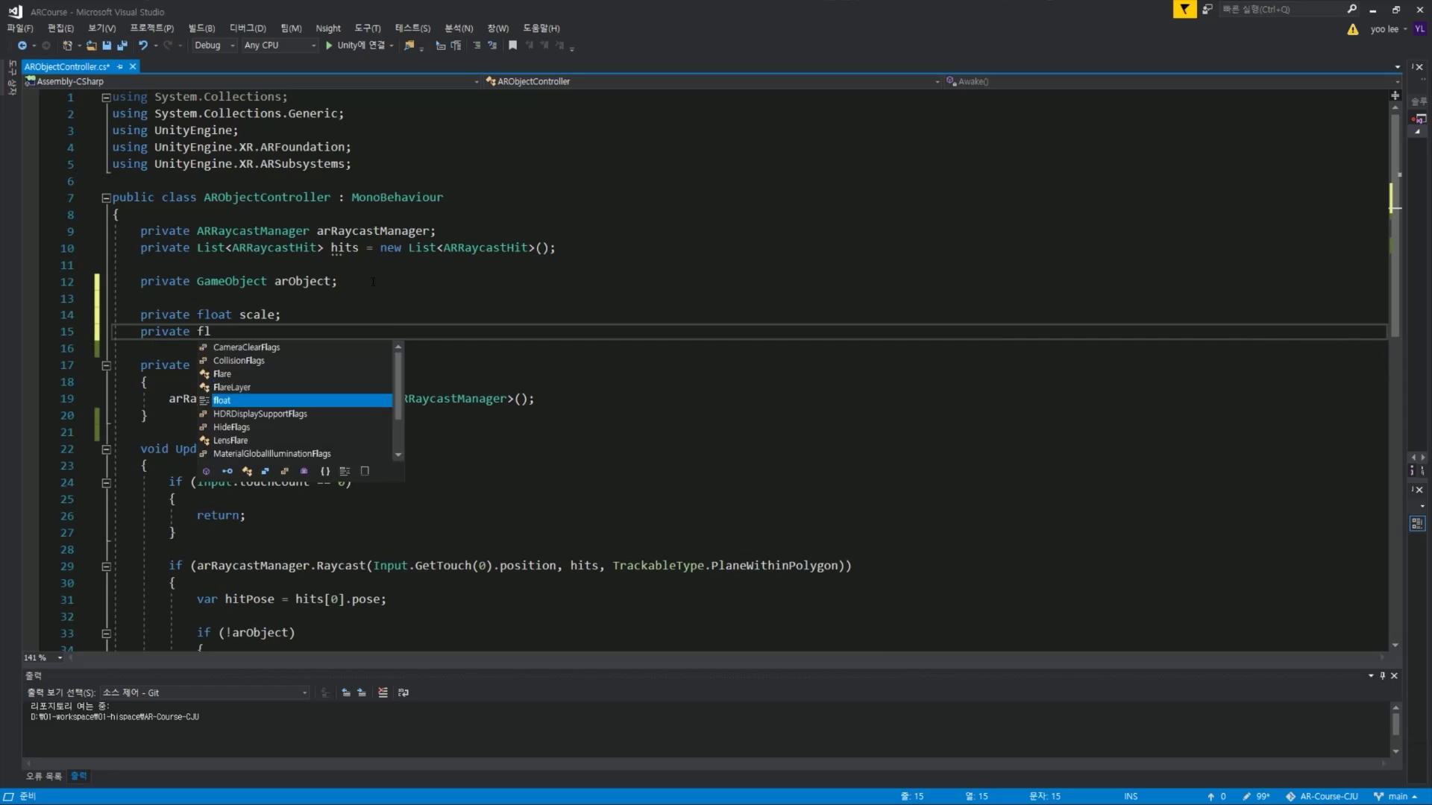
text(oat angle;)
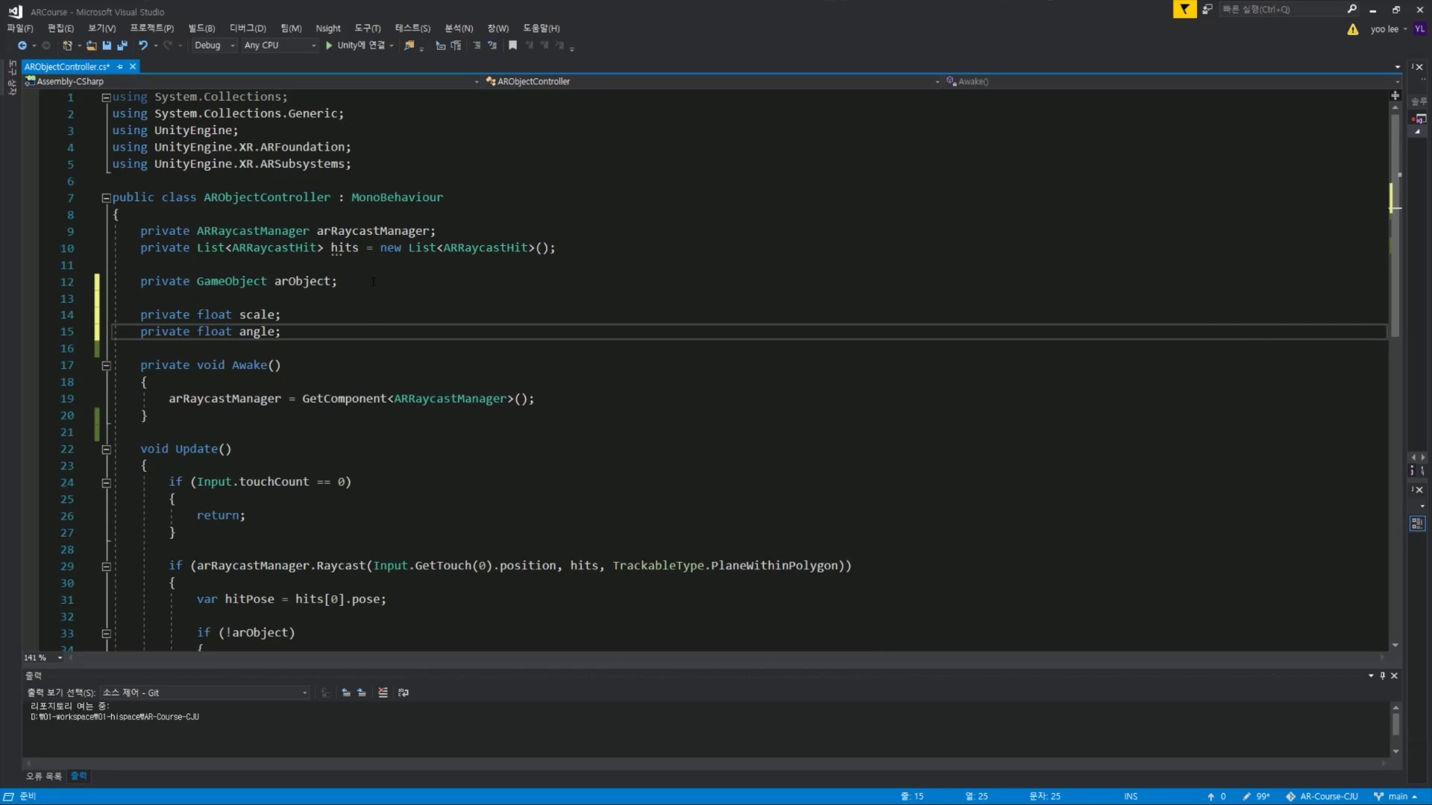
key(ctrl+s)
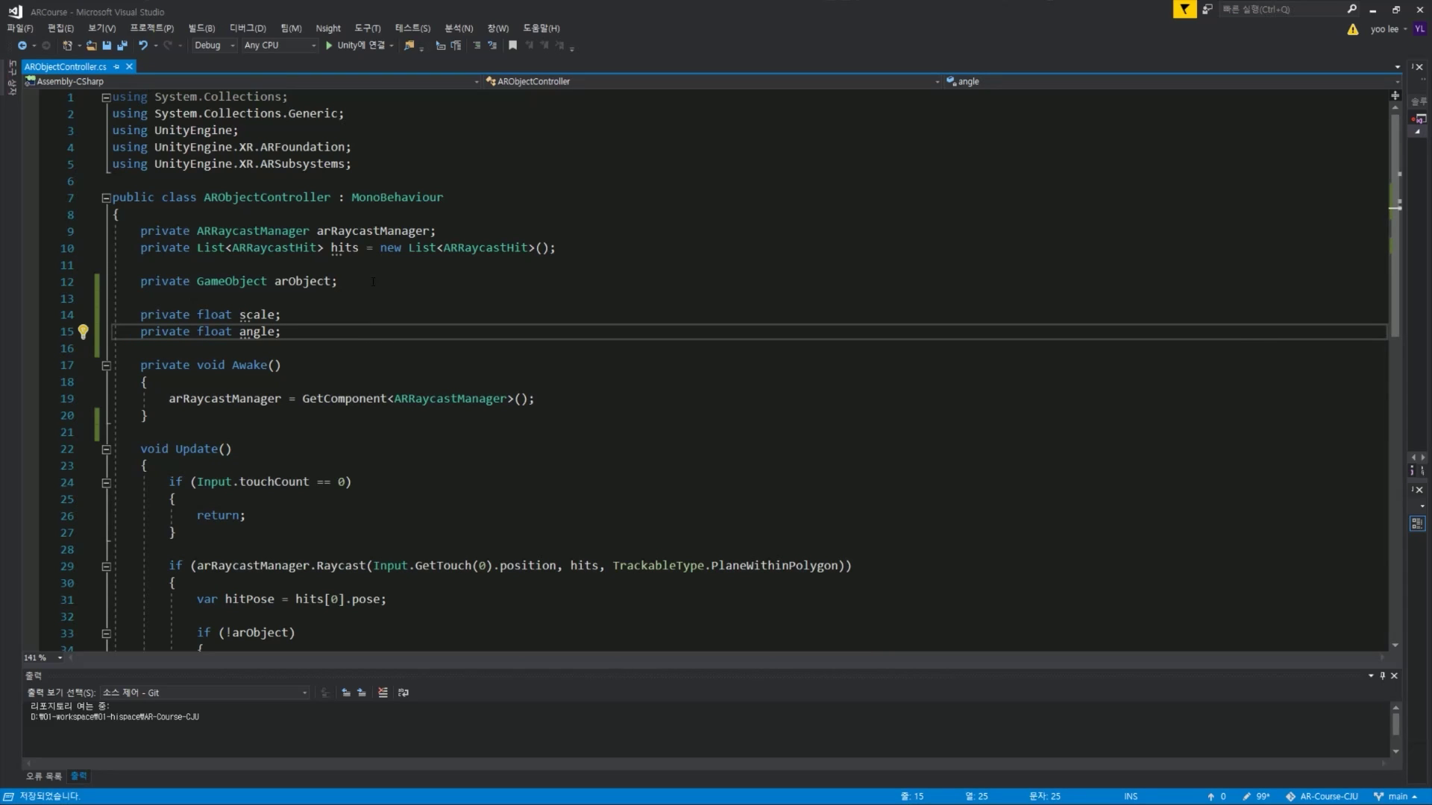
Add an empty void UpdateScale() method after Awake.
scroll(373, 282, down, 2)
click(321, 314)
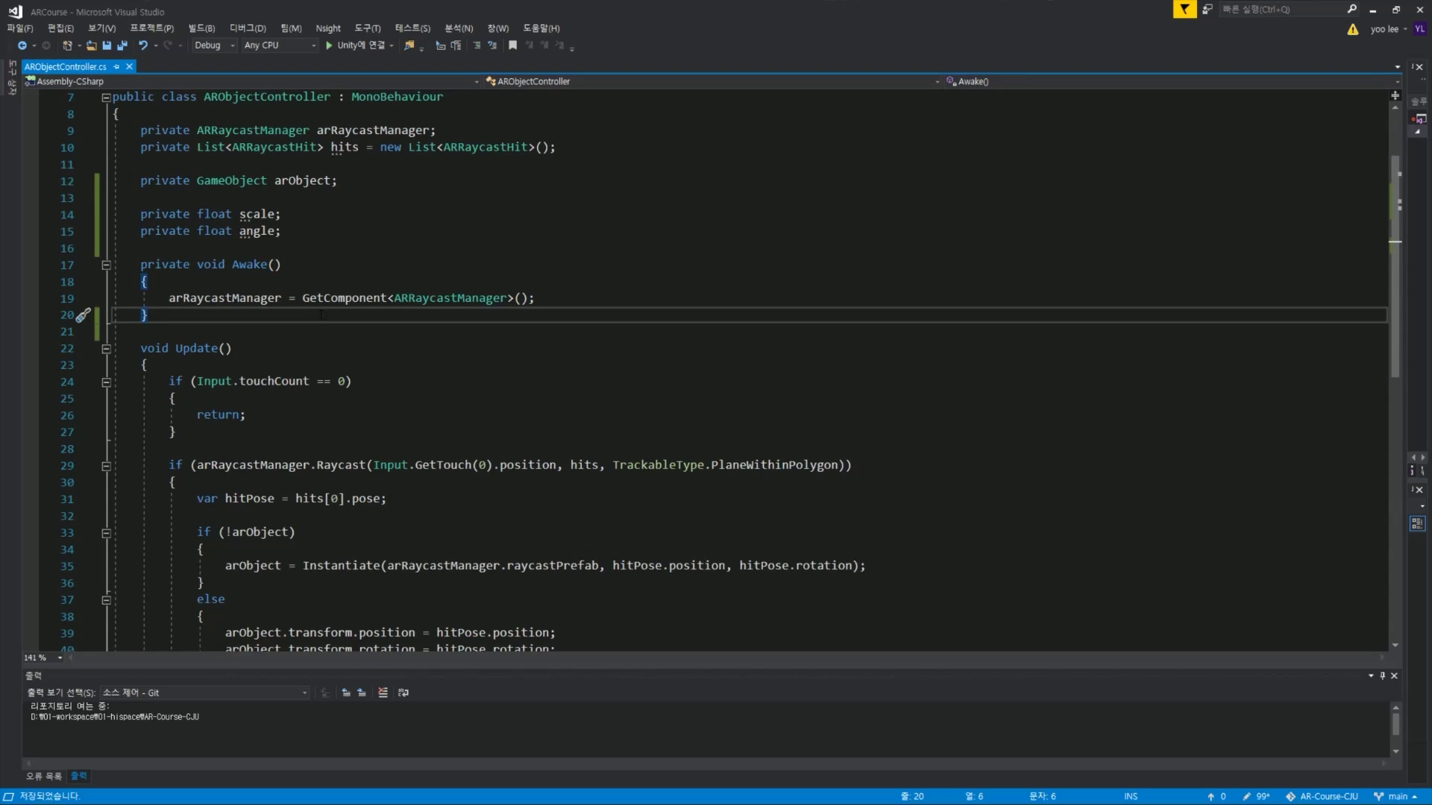
key(Return)
key(Return)
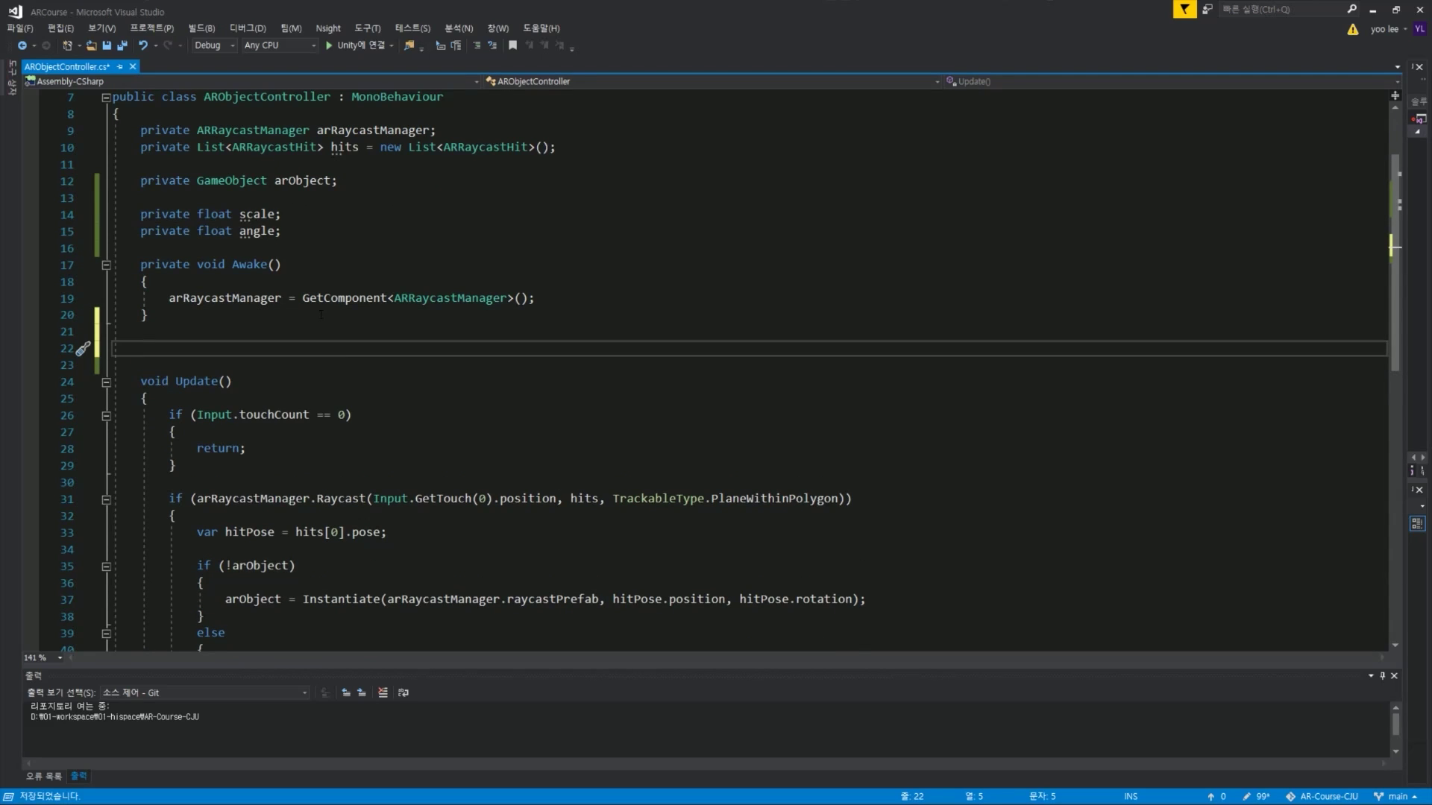
text(void Update)
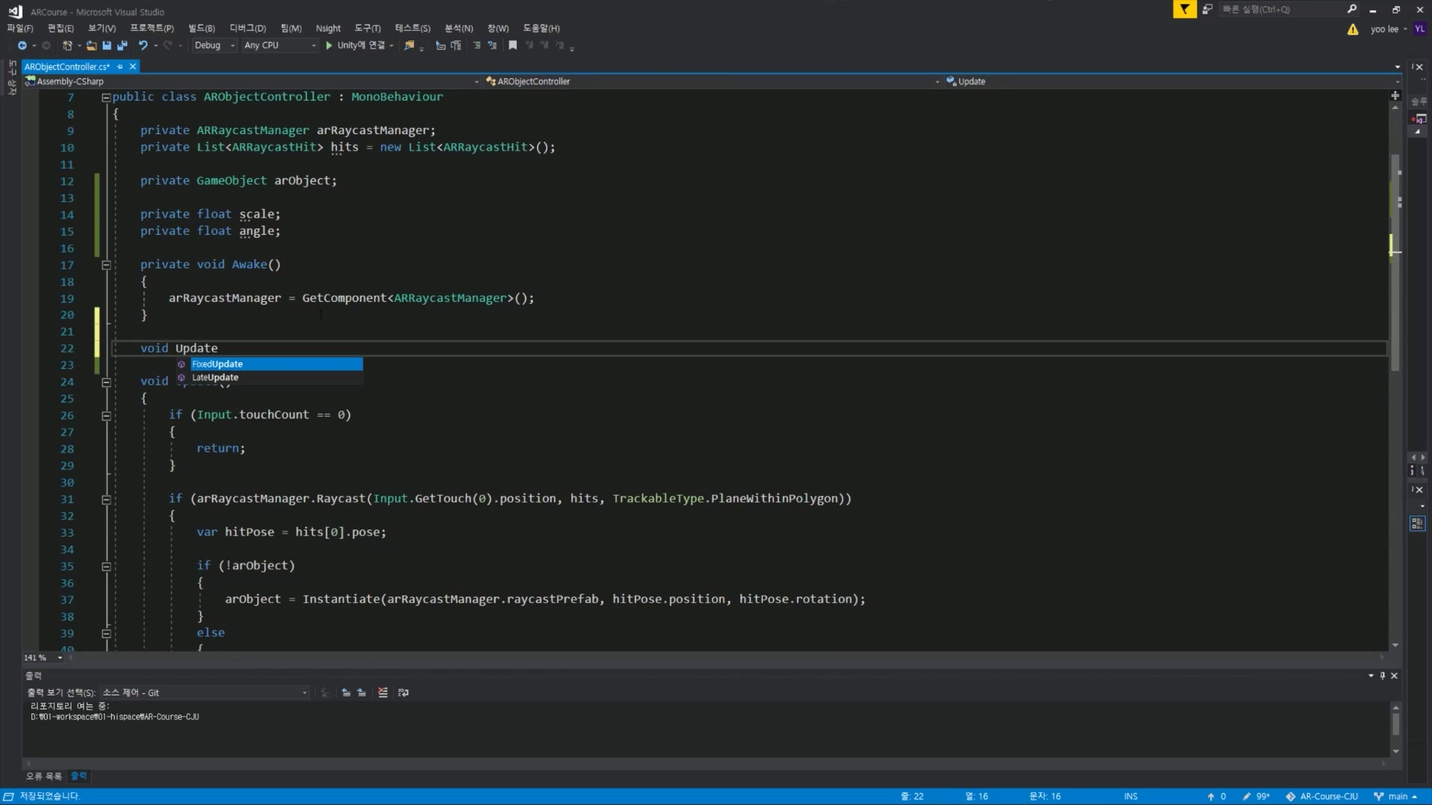
text(Scale())
key(Return)
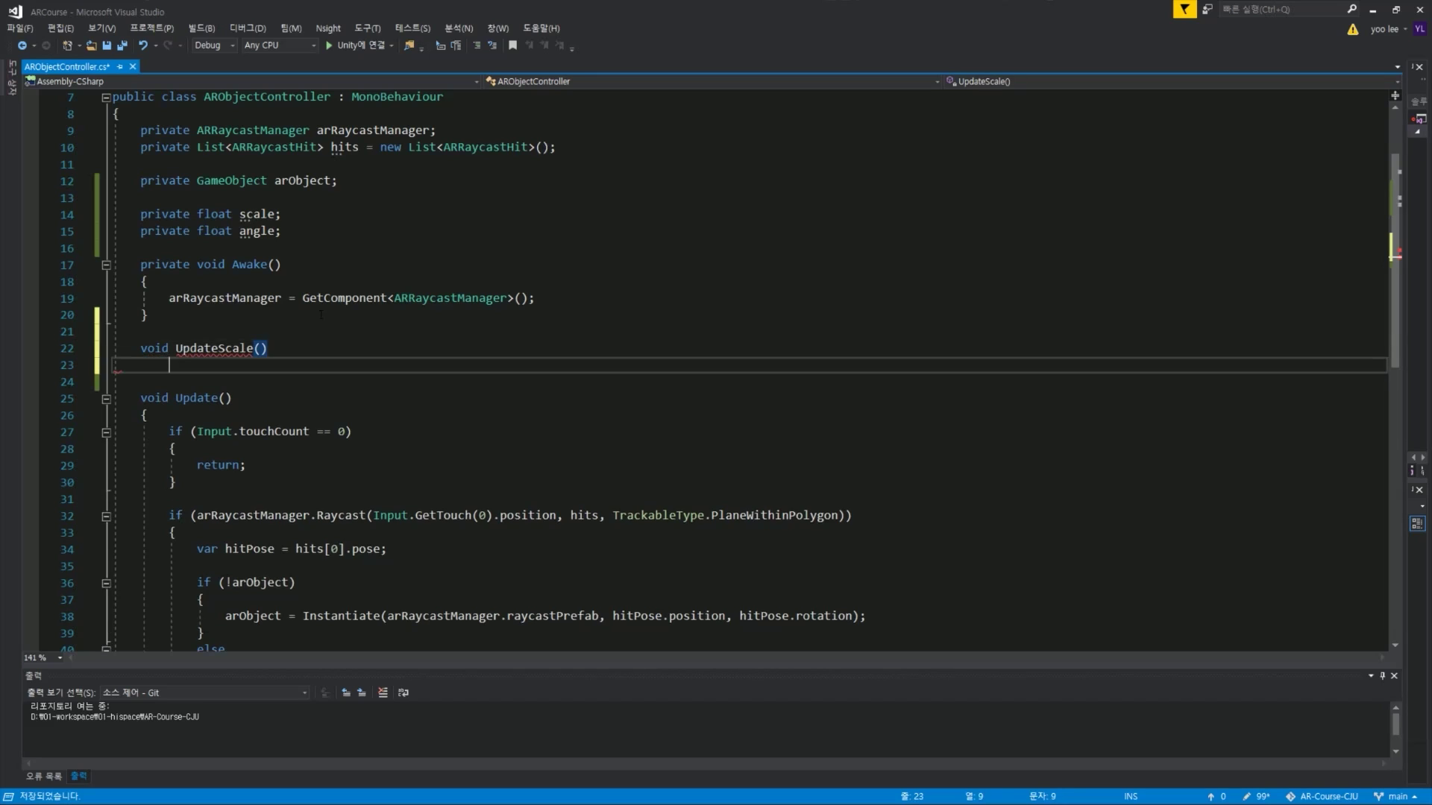
text({)
key(Return)
key(Down)
key(Return)
key(Return)
Add an empty void UpdateRotation() method below UpdateScale.
text(void U)
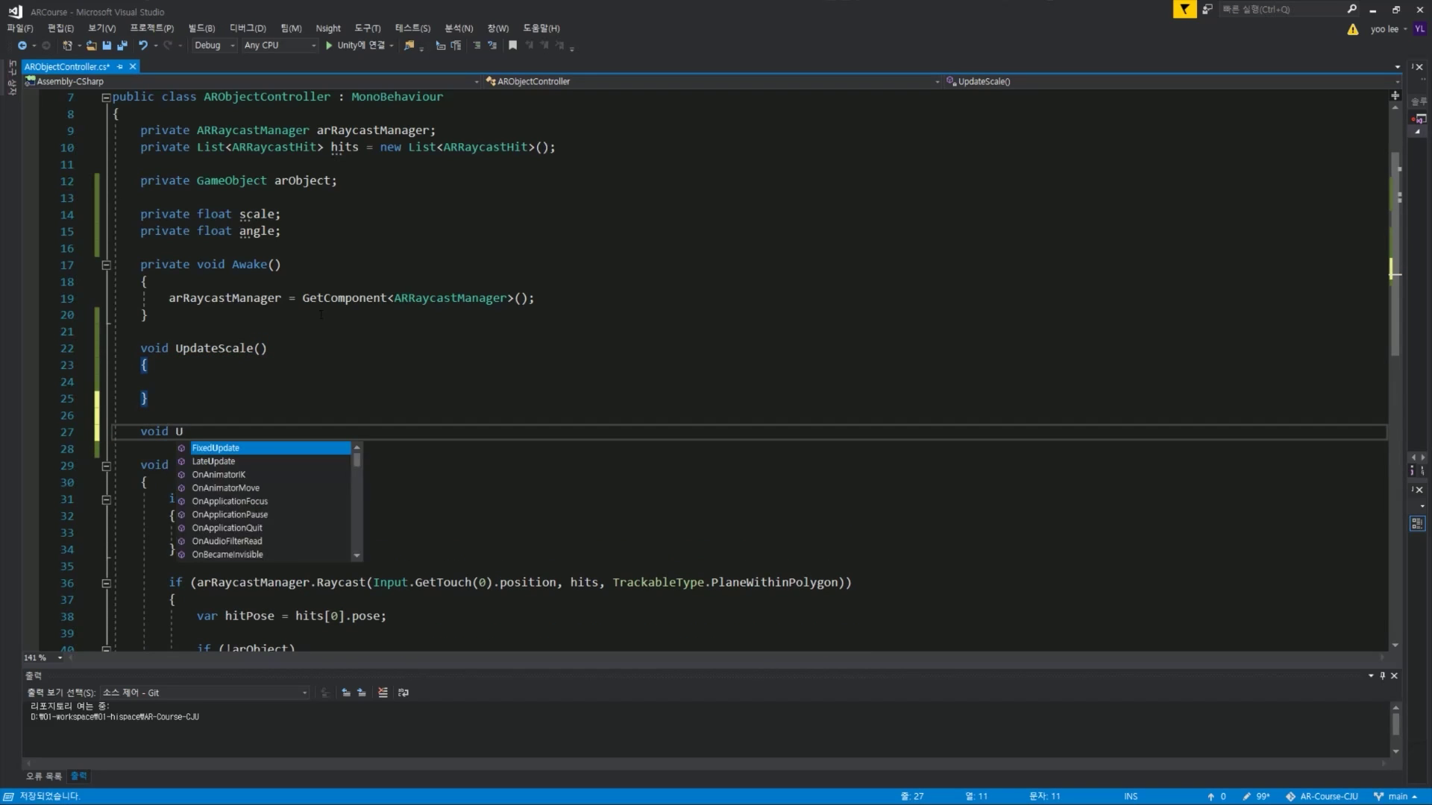
text(pdateRotation())
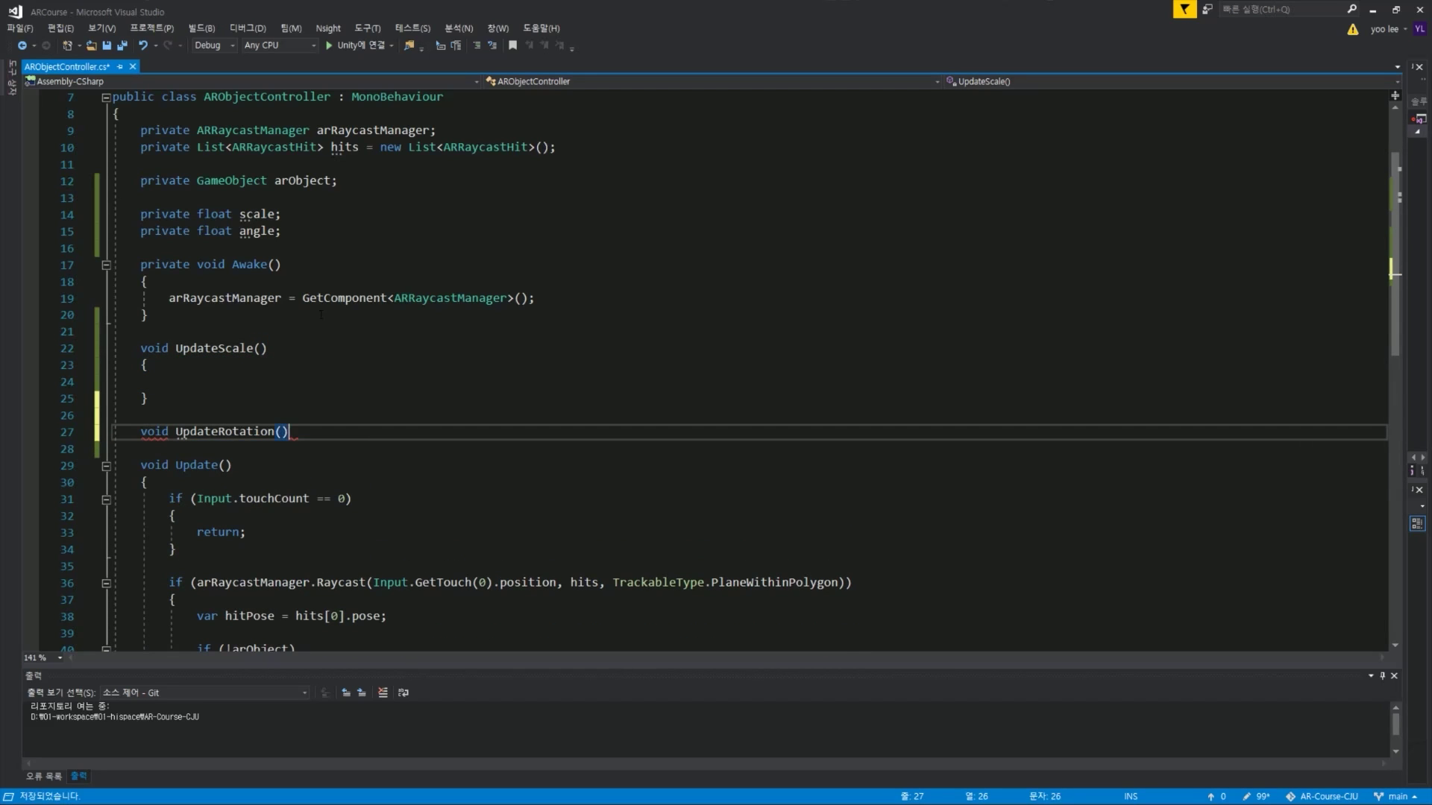
key(Return)
text({)
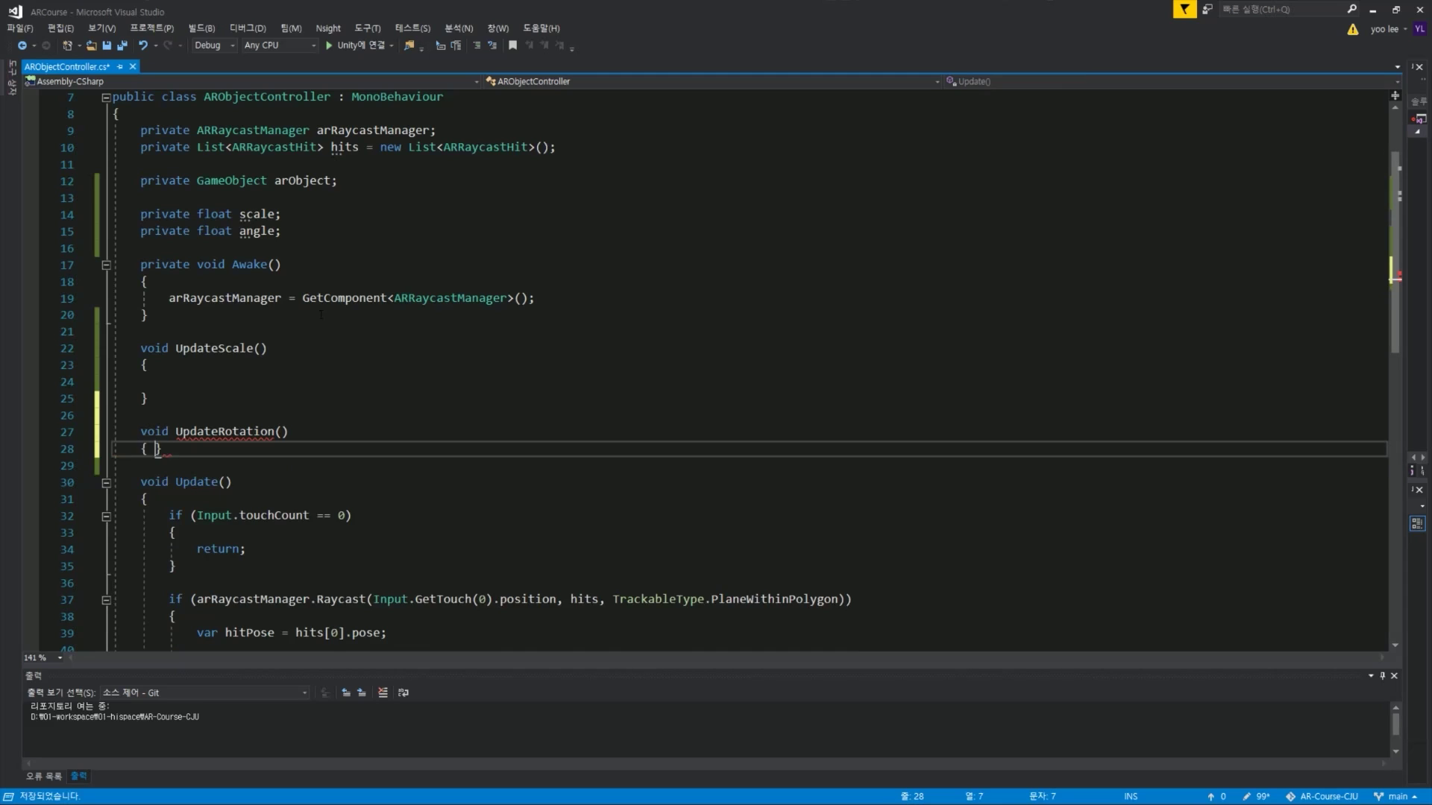
key(Return)
key(Up)
key(Up)
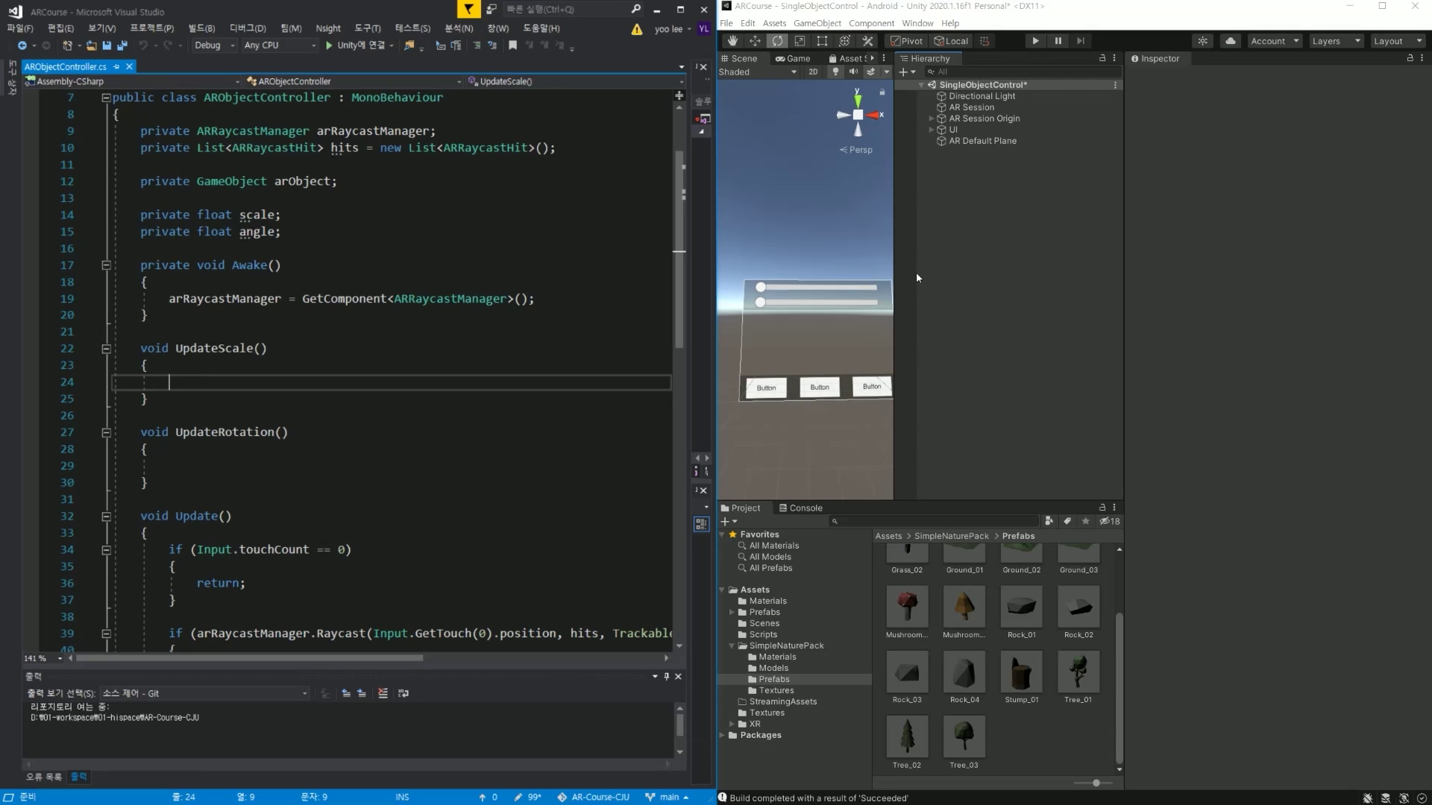
Expand UI > Canvas > Sliders in the Hierarchy and select ScaleSlider.
click(958, 129)
key(Right)
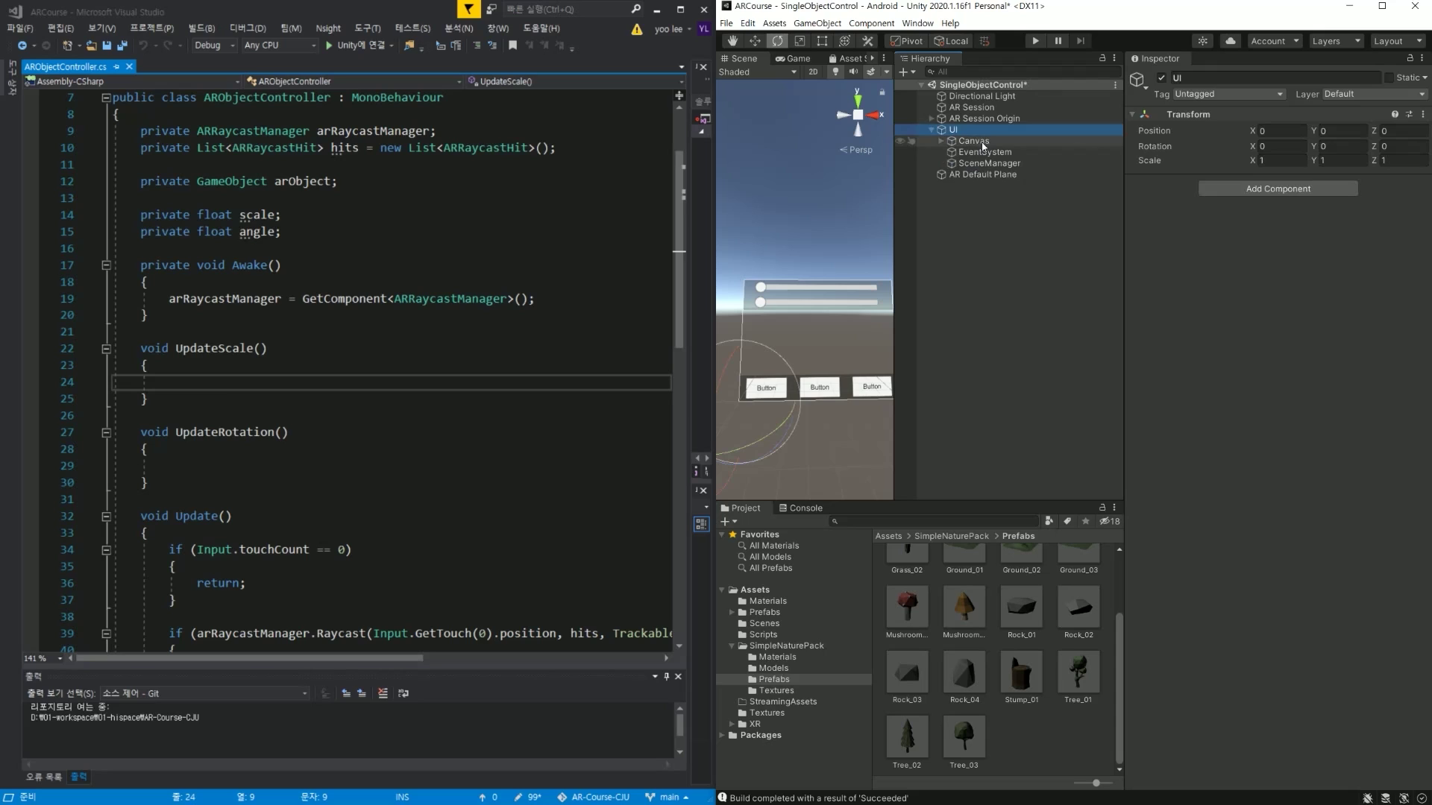
click(973, 141)
key(Right)
click(983, 175)
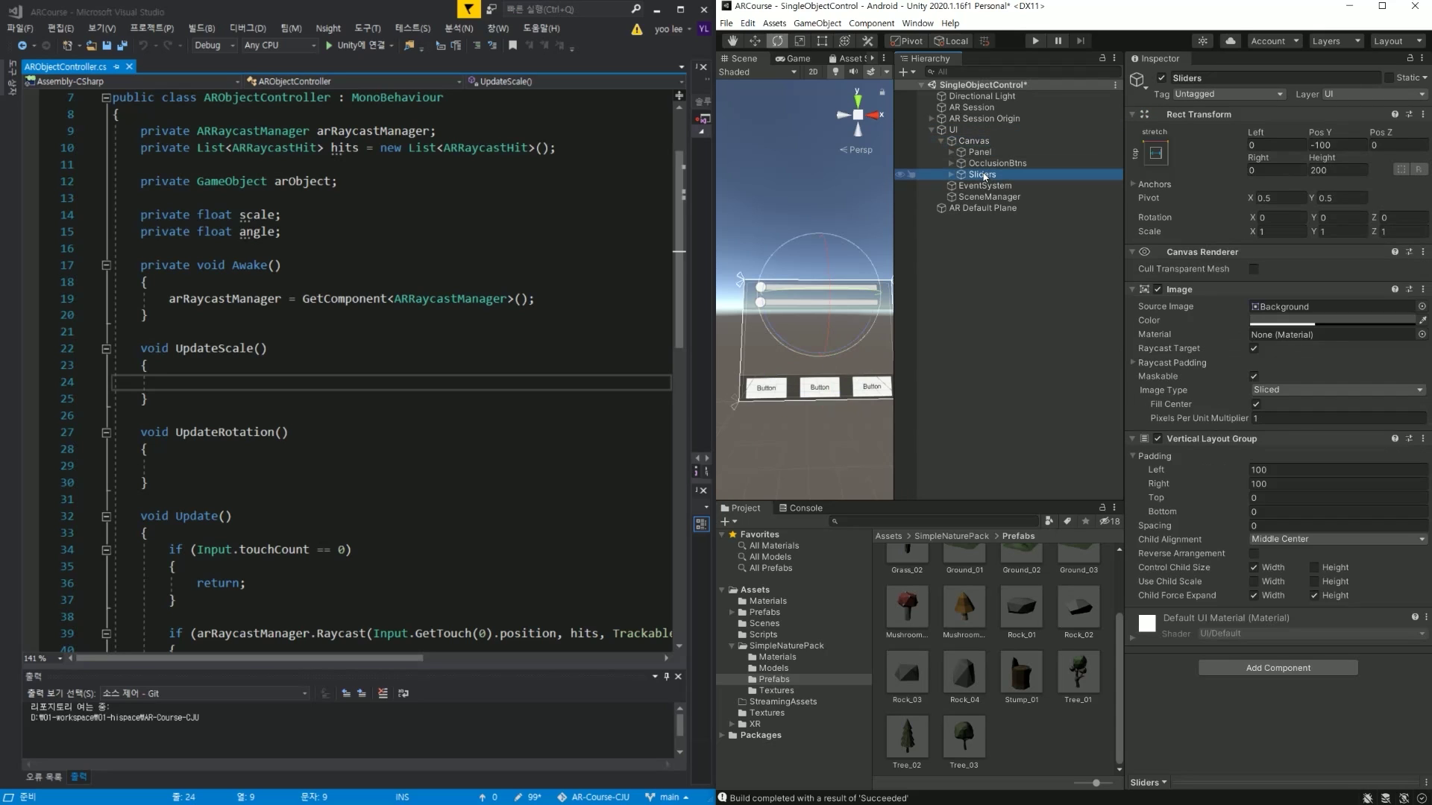
key(Right)
click(1001, 185)
key(Right)
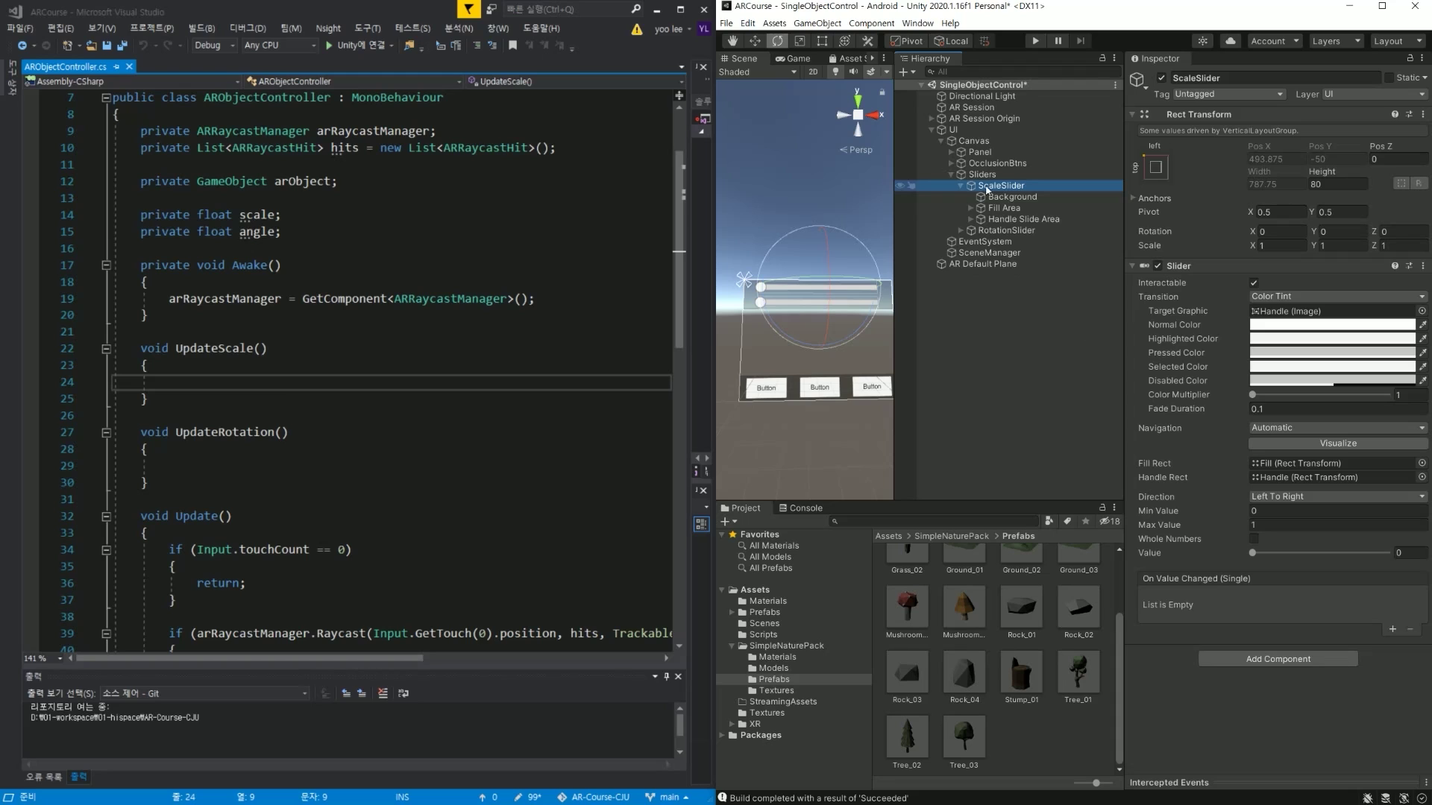
After checking EnvDepthBtn, reselect ScaleSlider and add an empty On Value Changed entry.
click(997, 163)
click(1003, 174)
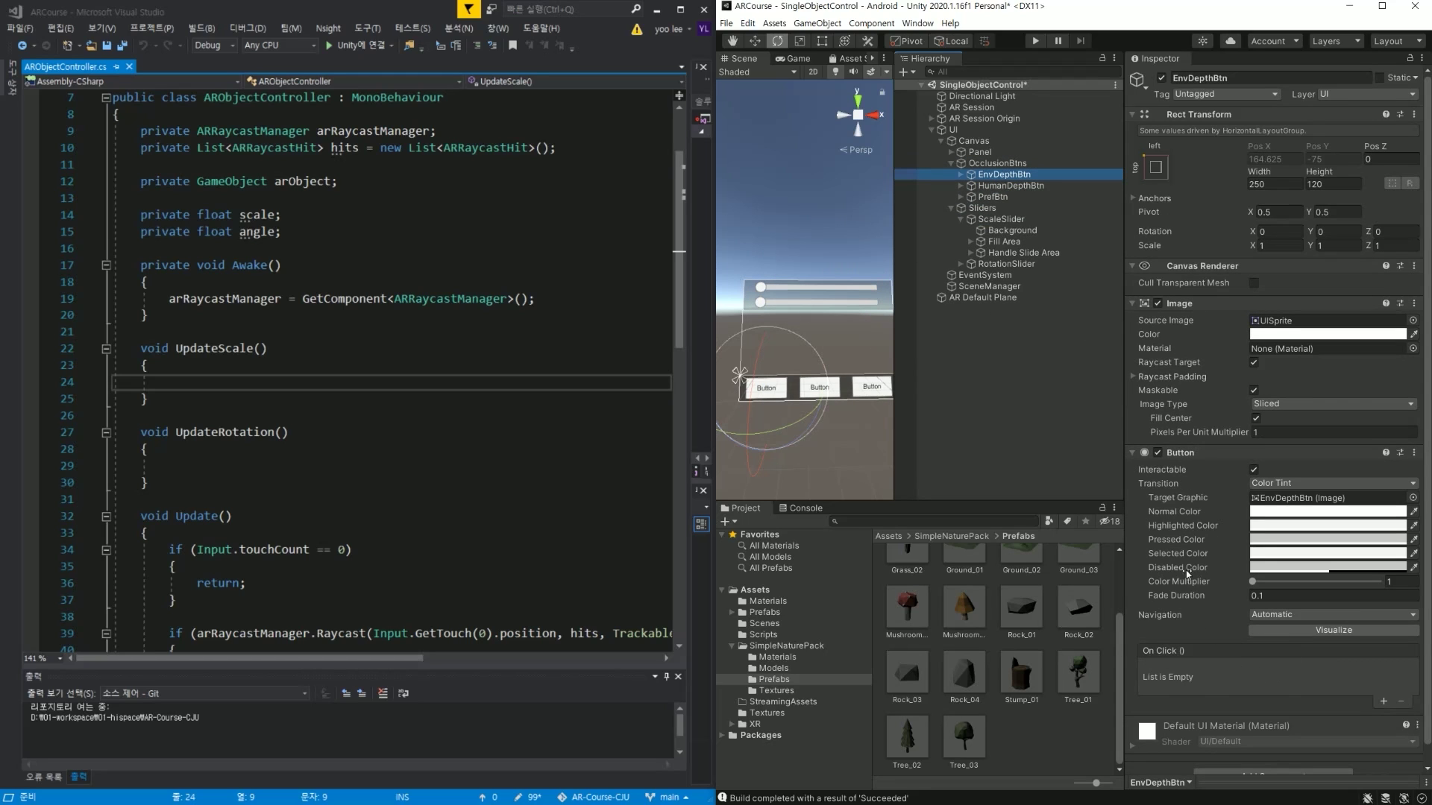
click(997, 163)
click(952, 163)
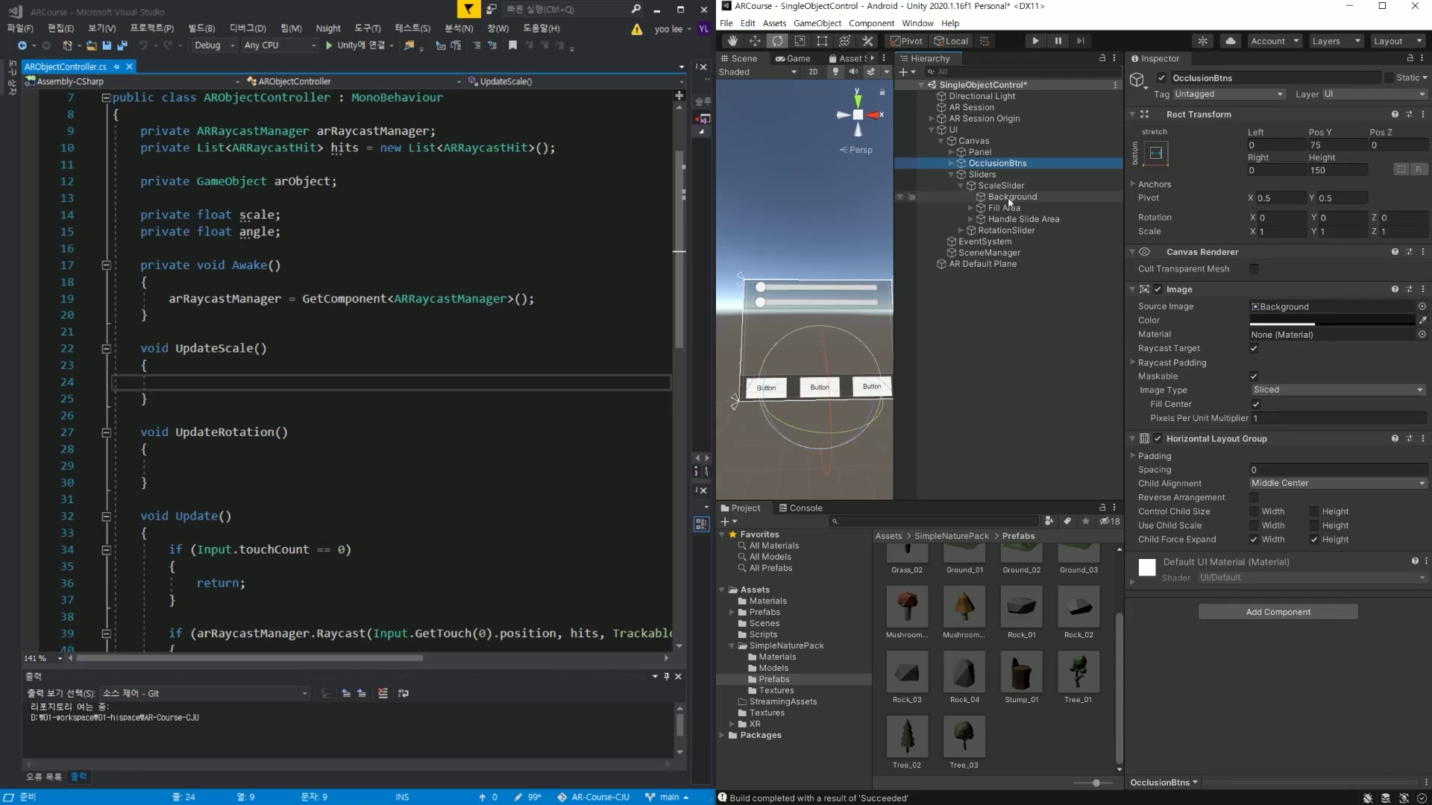
click(1007, 188)
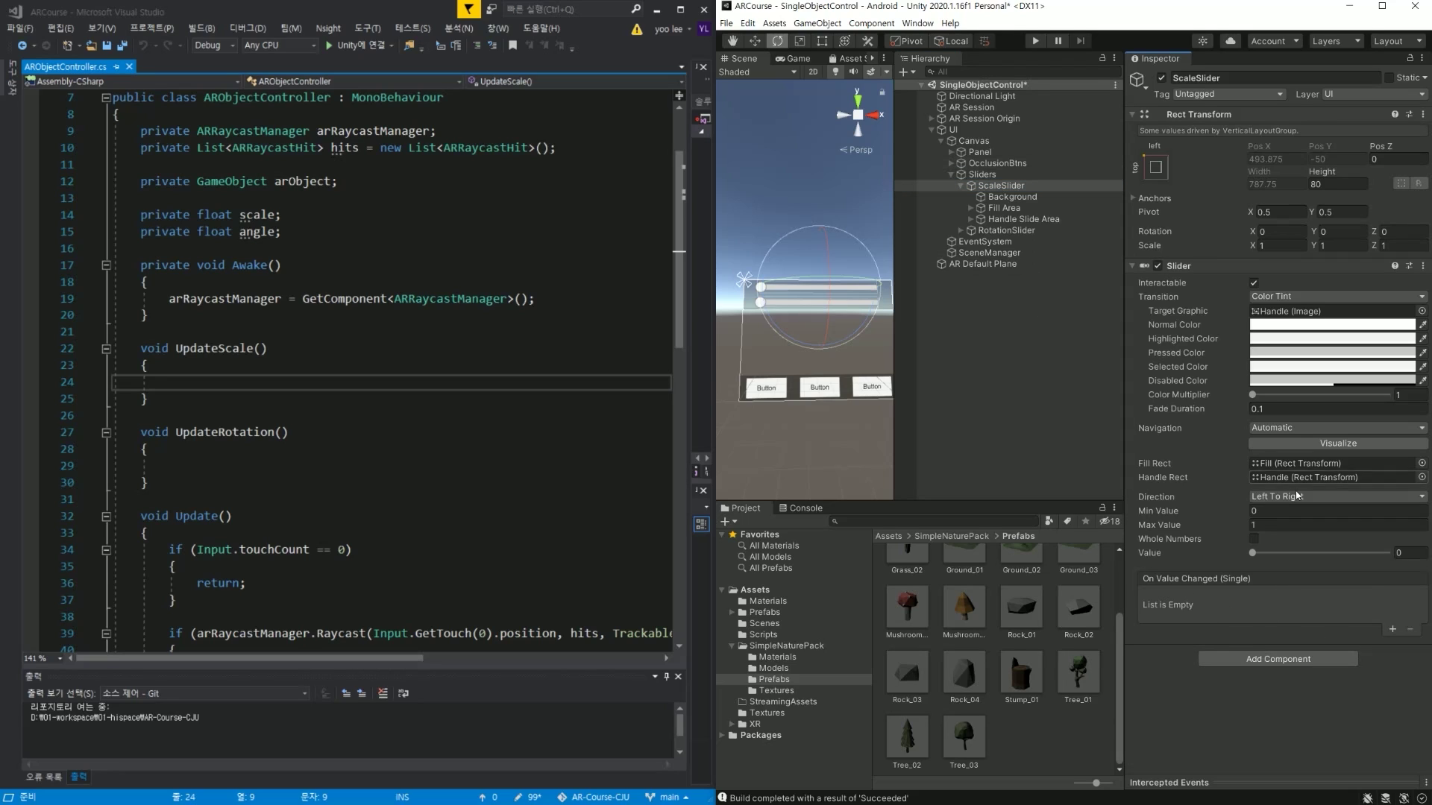
click(1393, 629)
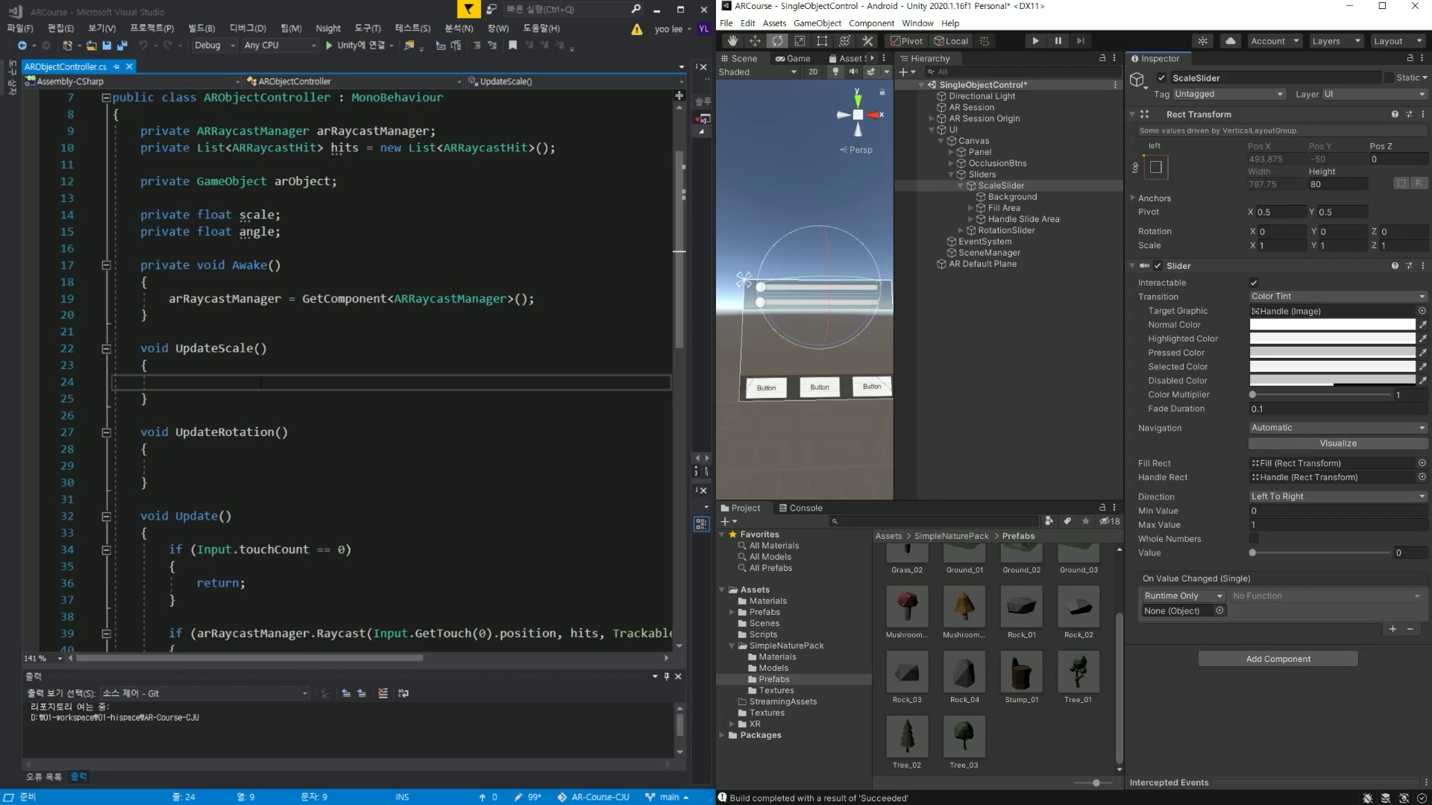
Give UpdateScale a float sliderValue parameter and save the script.
click(327, 353)
key(Left)
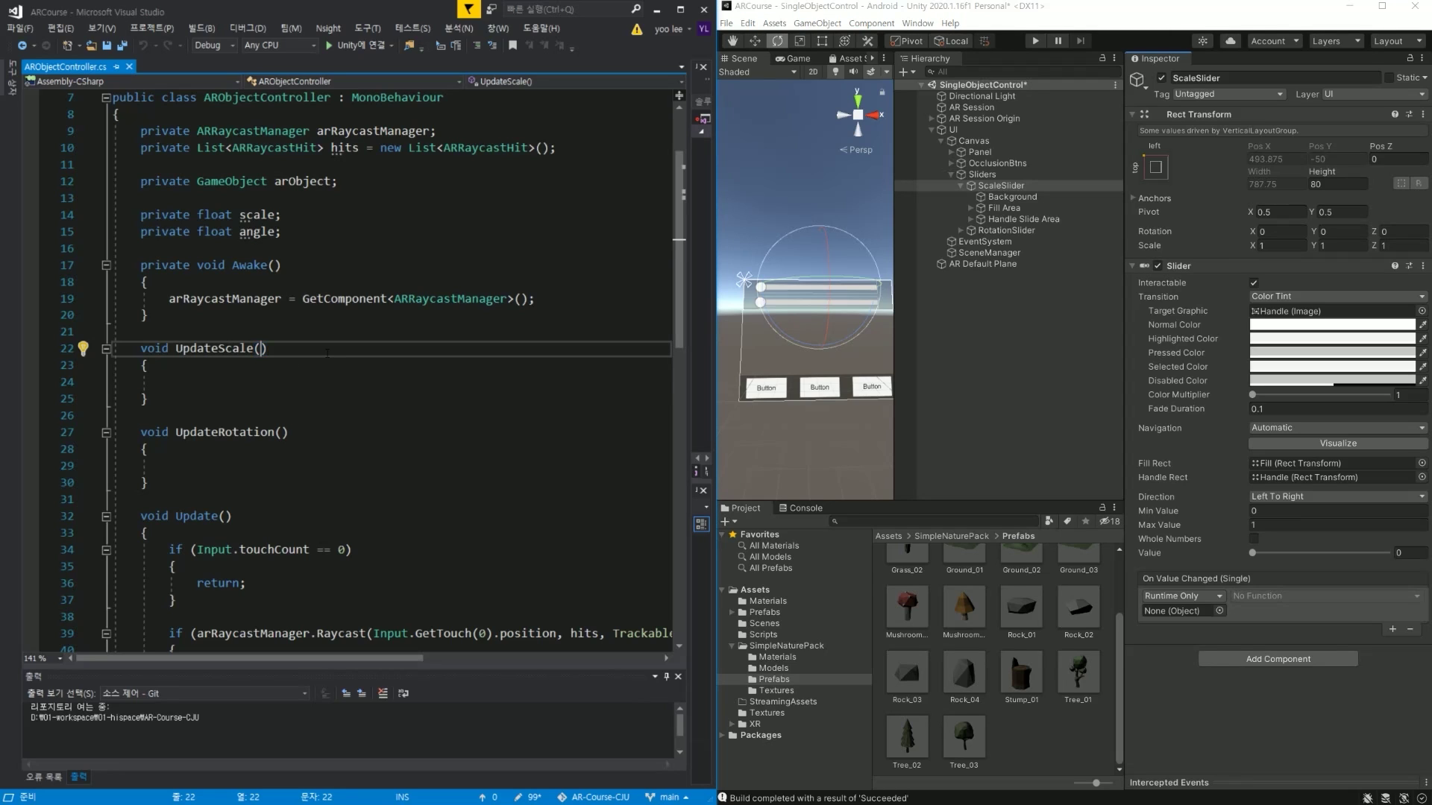
text(float )
text(sliderValue)
key(Right)
key(ctrl+s)
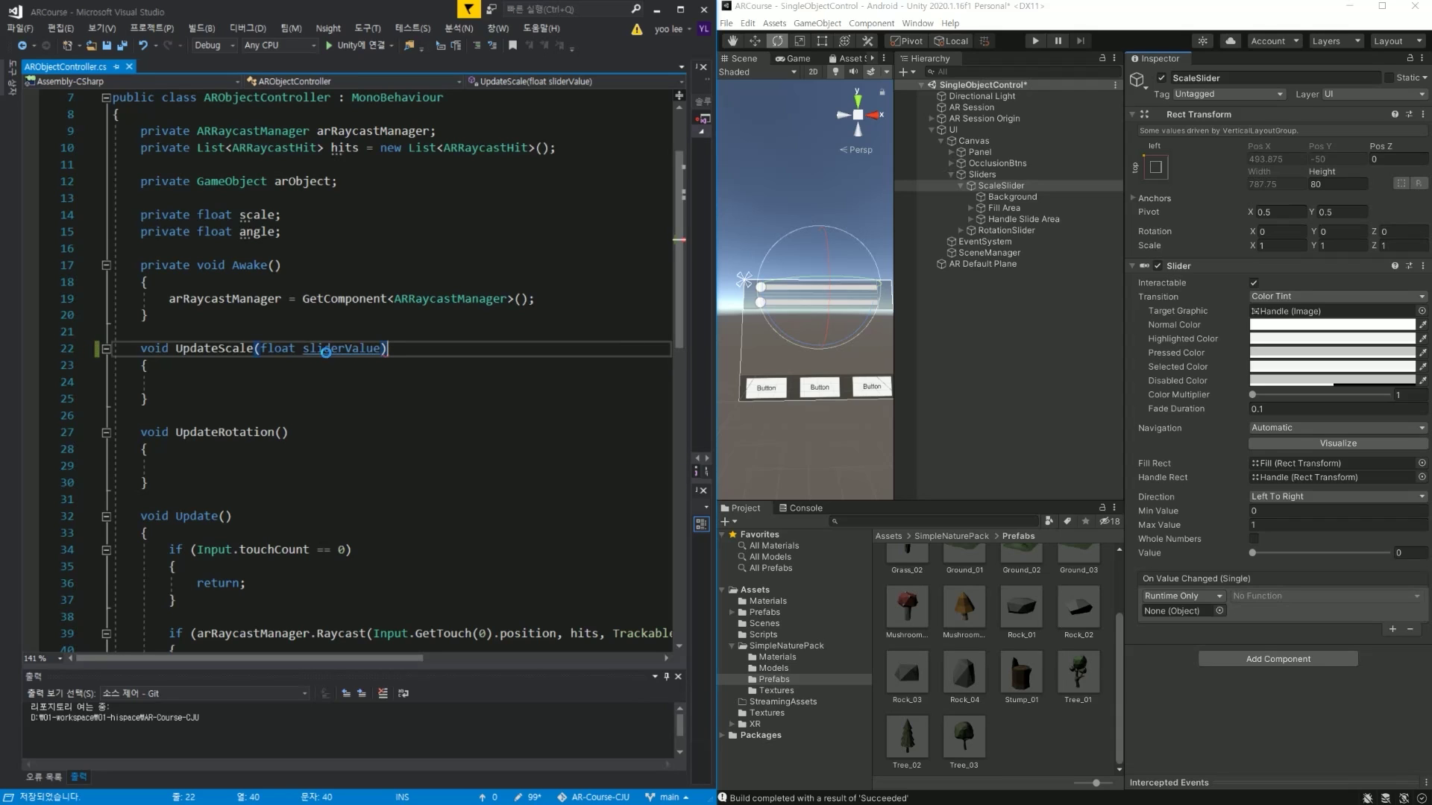
Copy the float sliderValue parameter into UpdateRotation's parentheses.
key(Left)
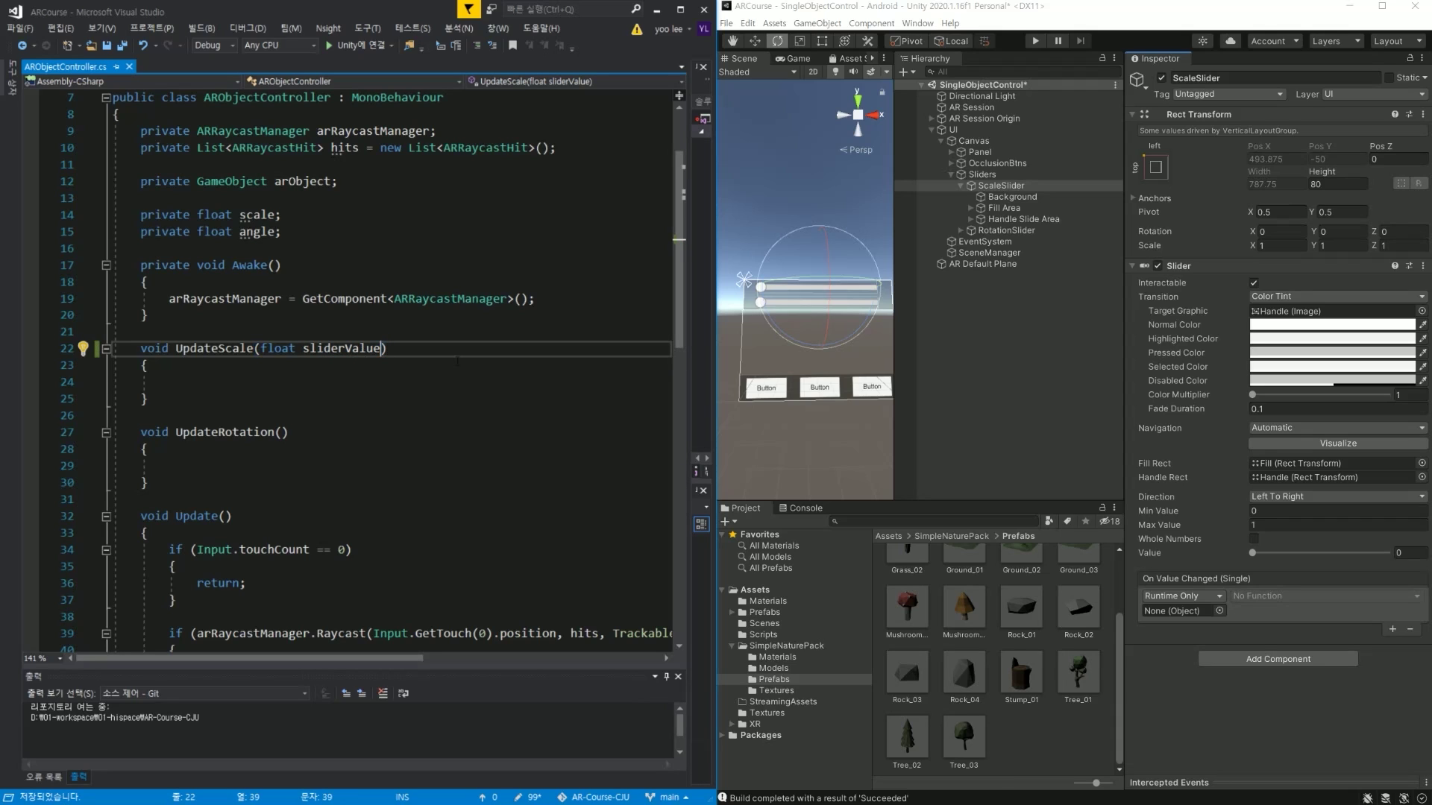
key(ctrl+shift+Left)
key(ctrl+shift+Left)
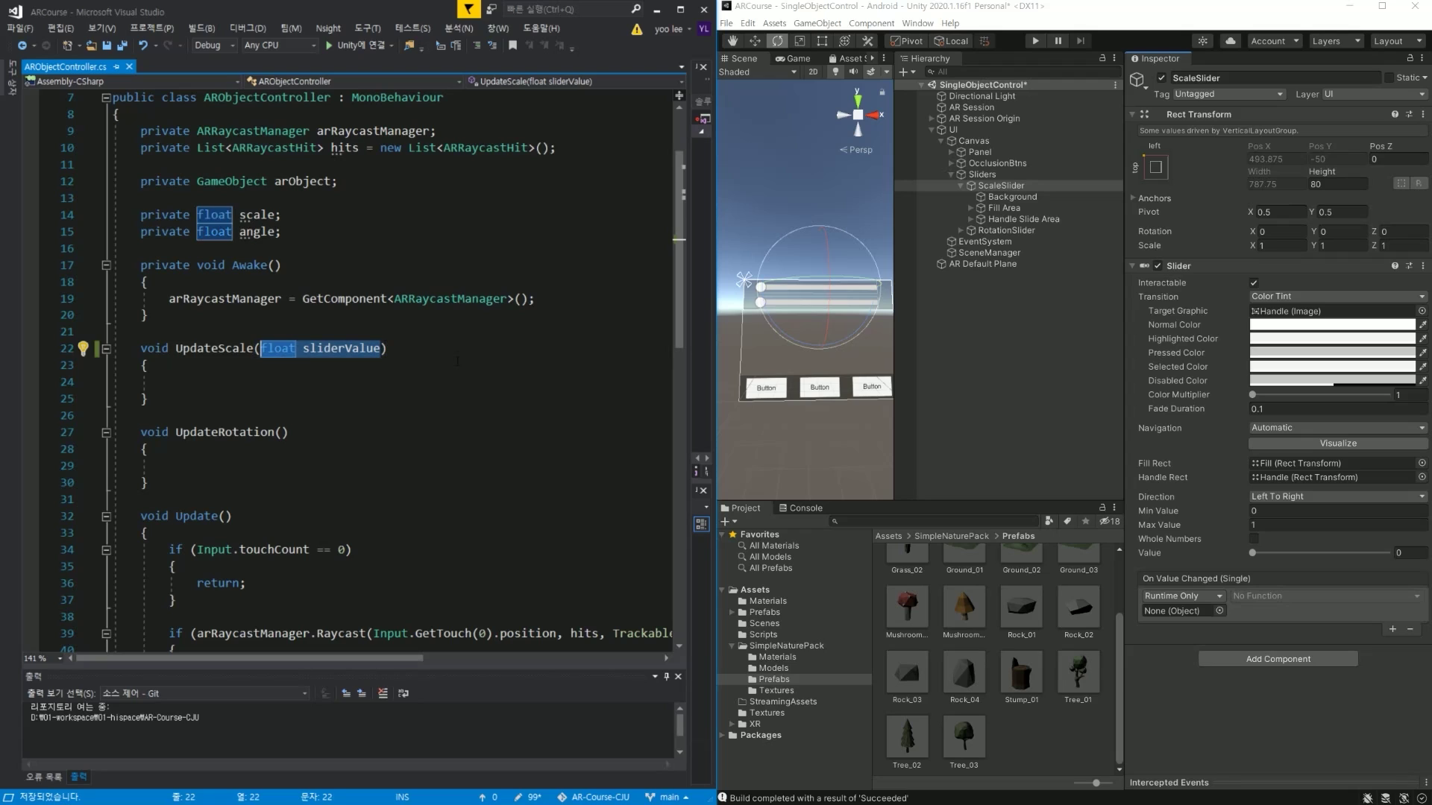
key(ctrl+c)
click(316, 434)
key(Left)
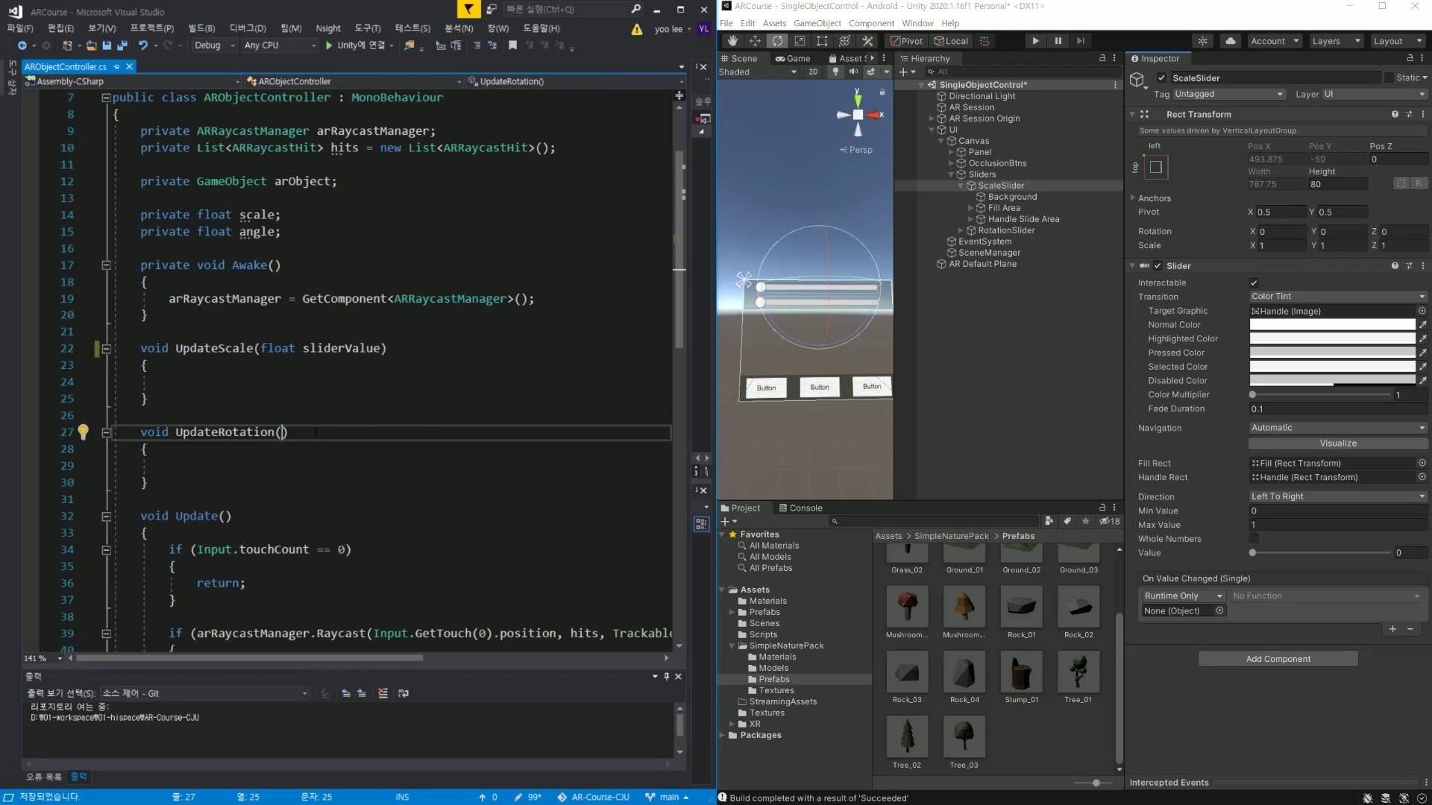
key(ctrl+v)
click(169, 382)
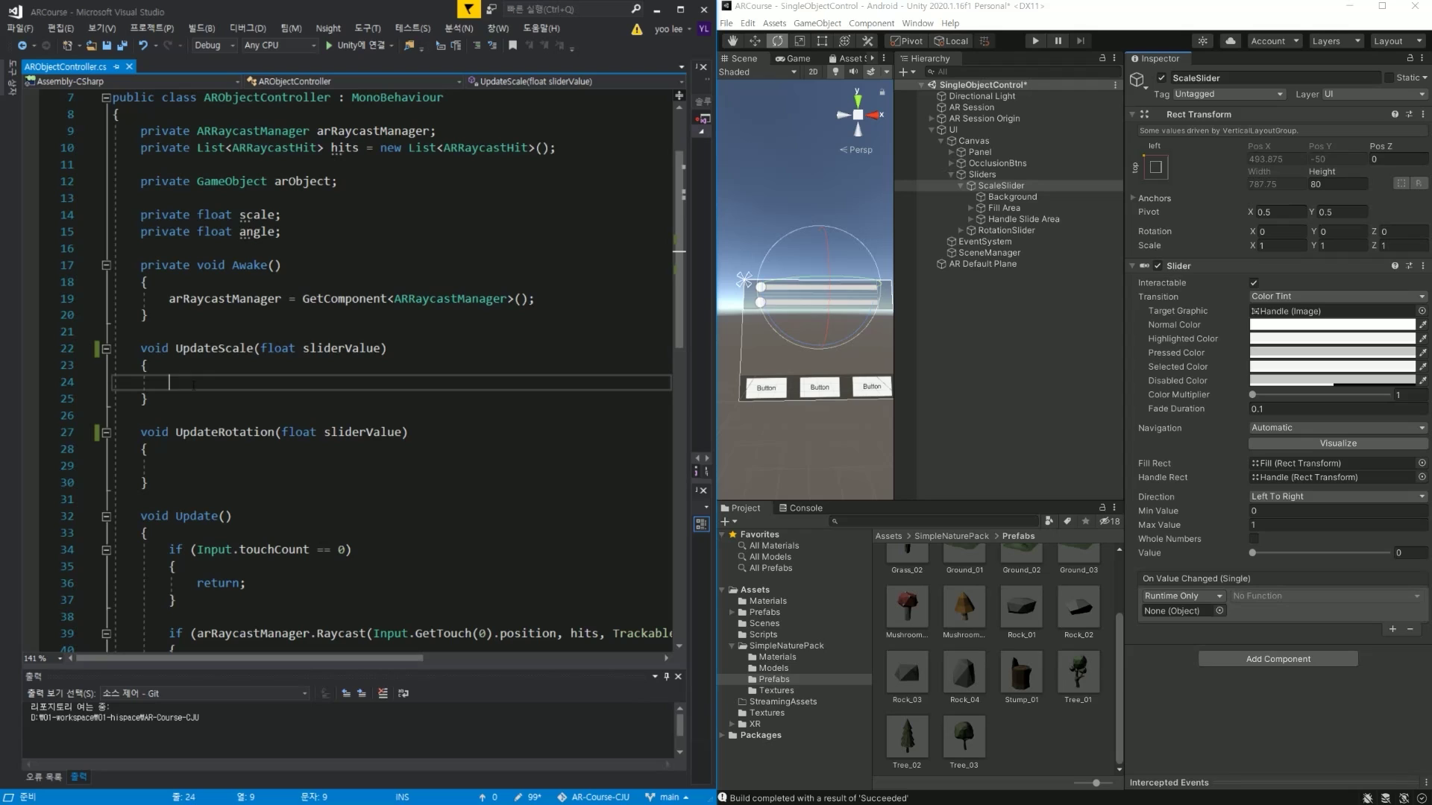
double_click(257, 216)
Write 'scale = sliderValue;' in UpdateScale, save, and add a blank line below the arObject field.
key(ctrl+c)
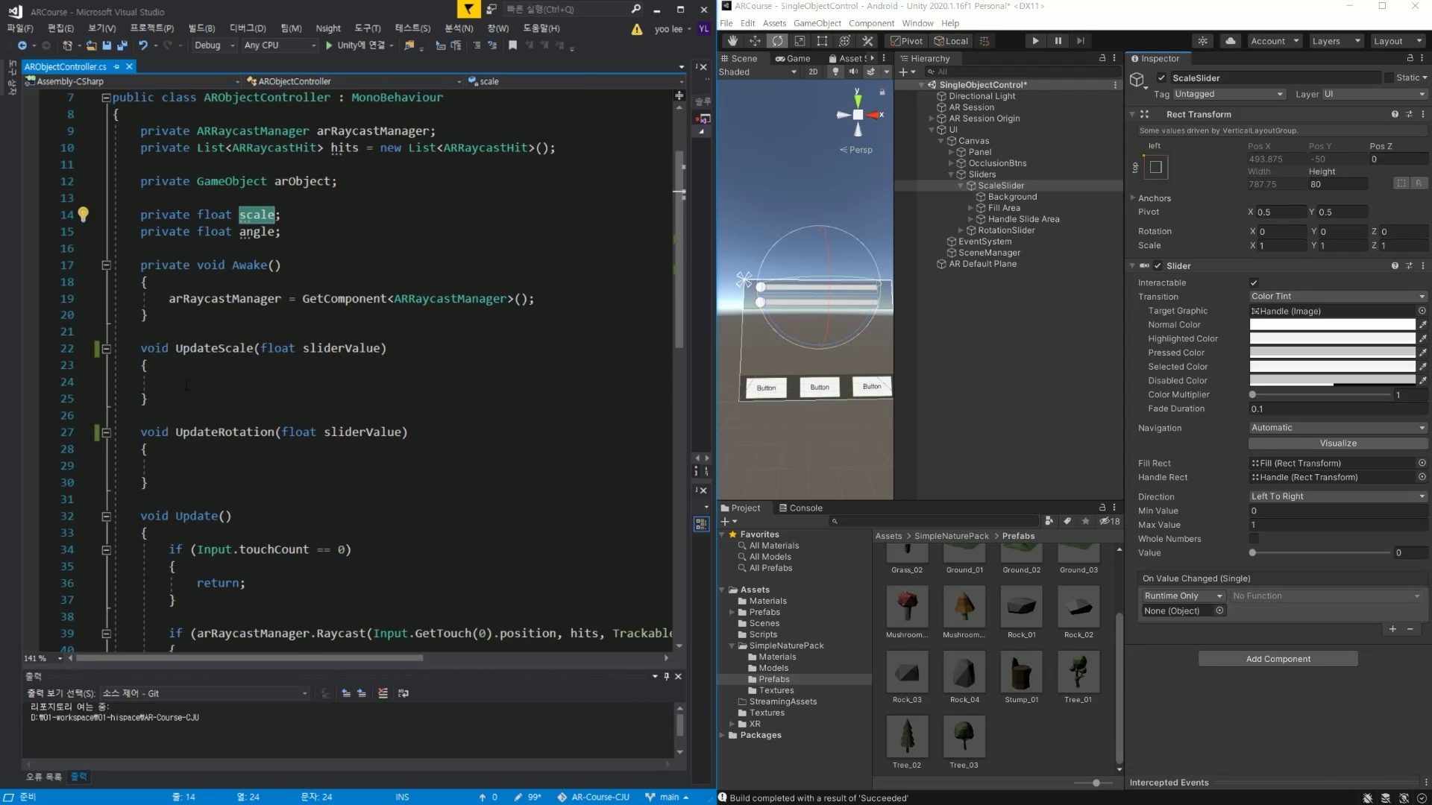
click(179, 382)
key(ctrl+v)
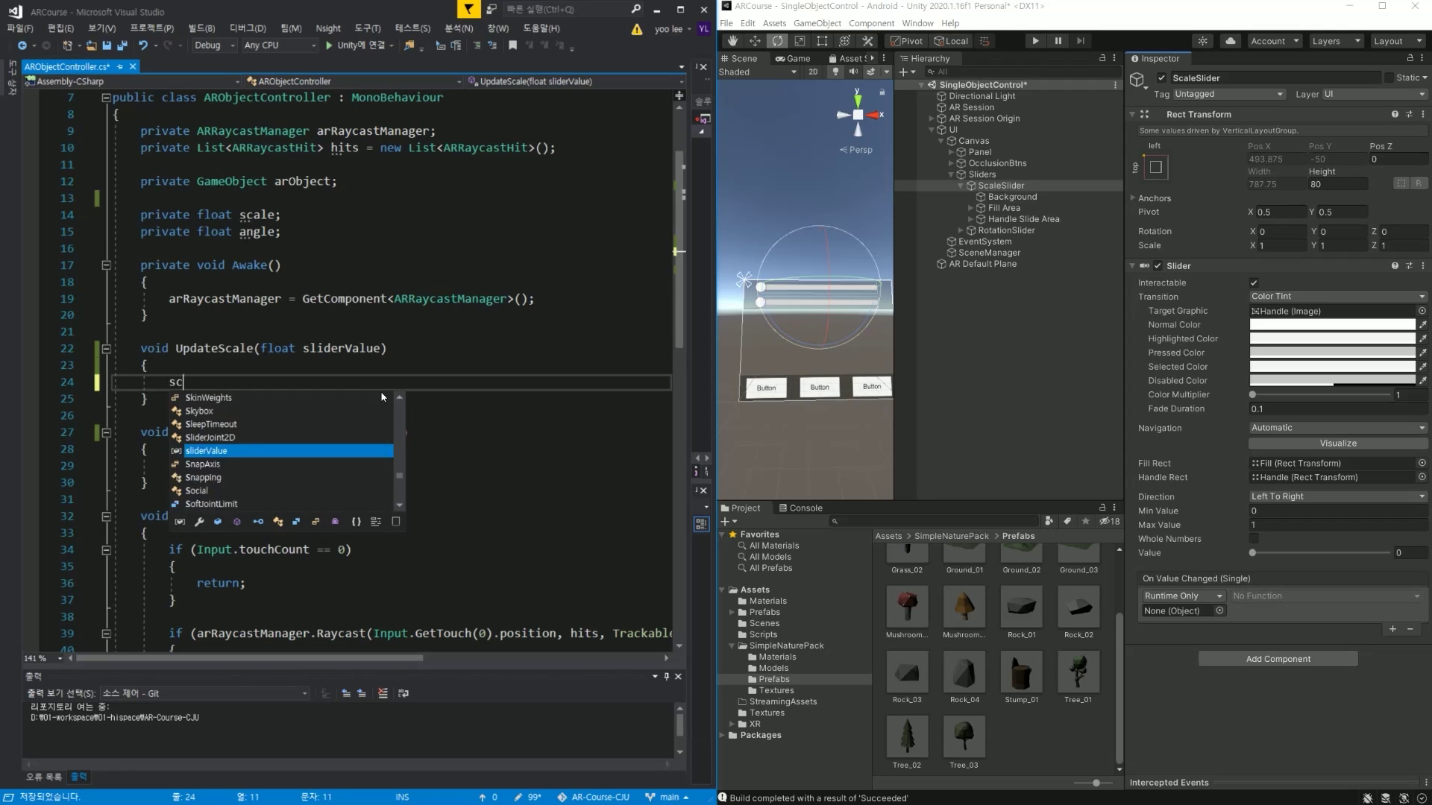
key(BackSpace)
key(BackSpace)
key(BackSpace)
key(ctrl+s)
text(= s)
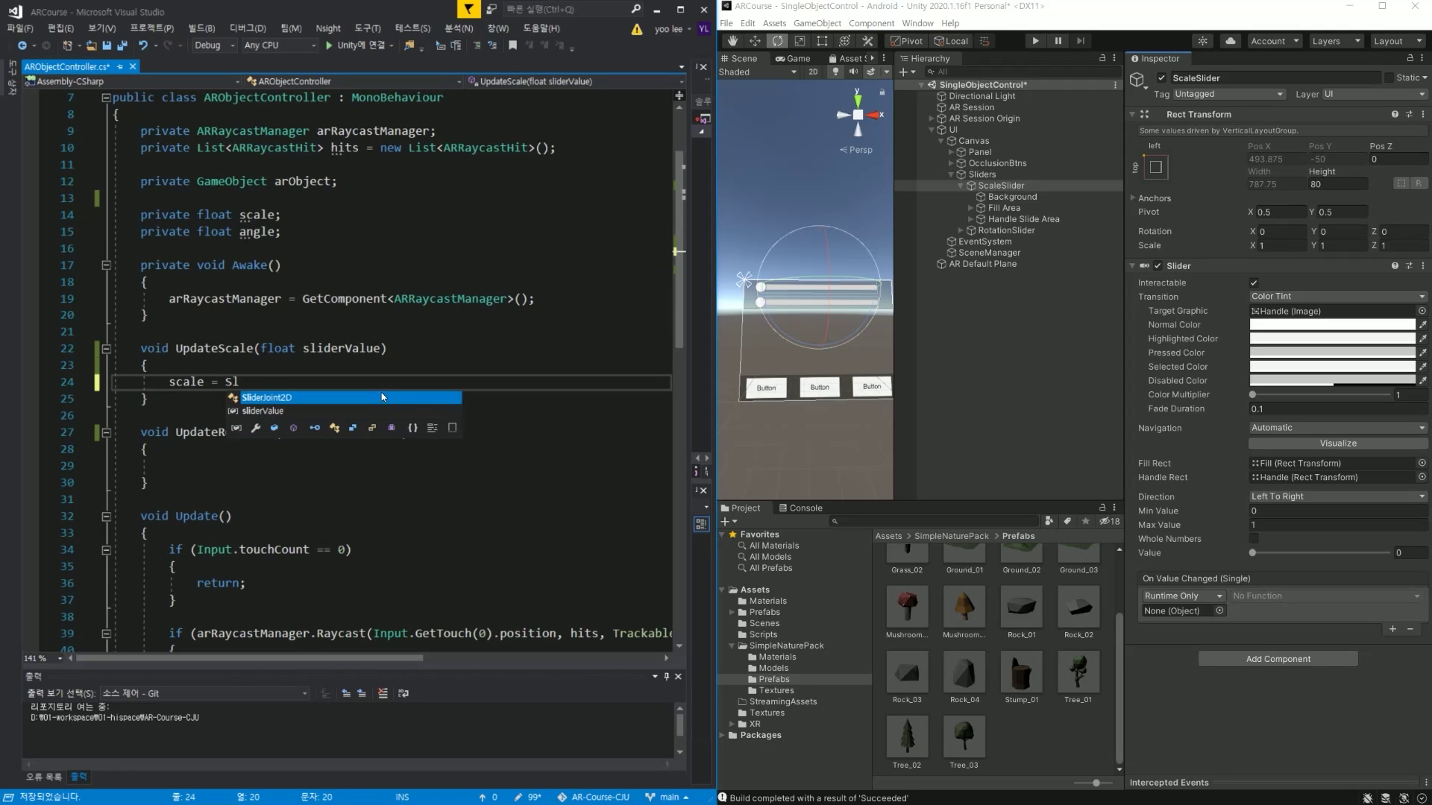
text(lide)
key(Tab)
key(ctrl+s)
text(;)
key(ctrl+s)
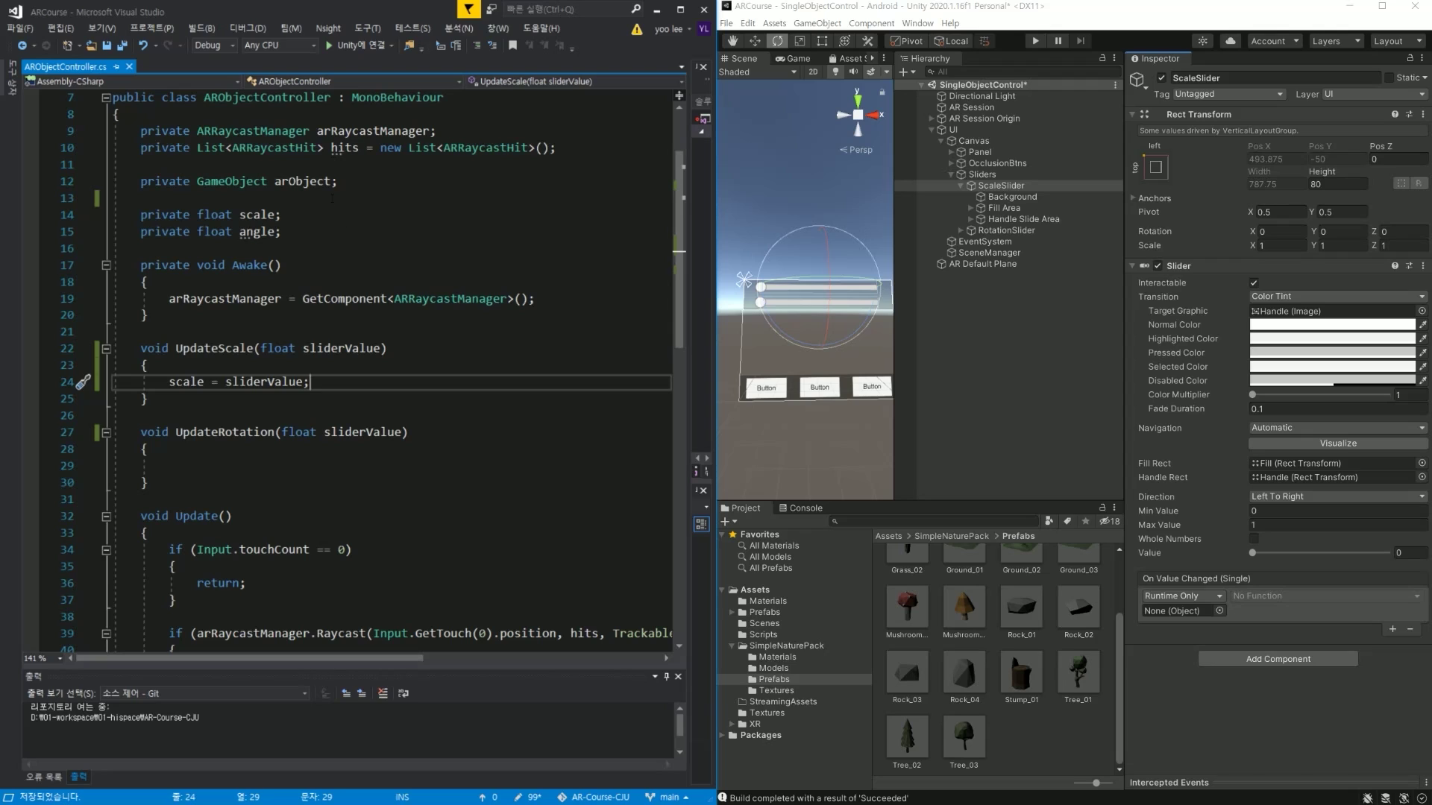
click(332, 197)
key(Return)
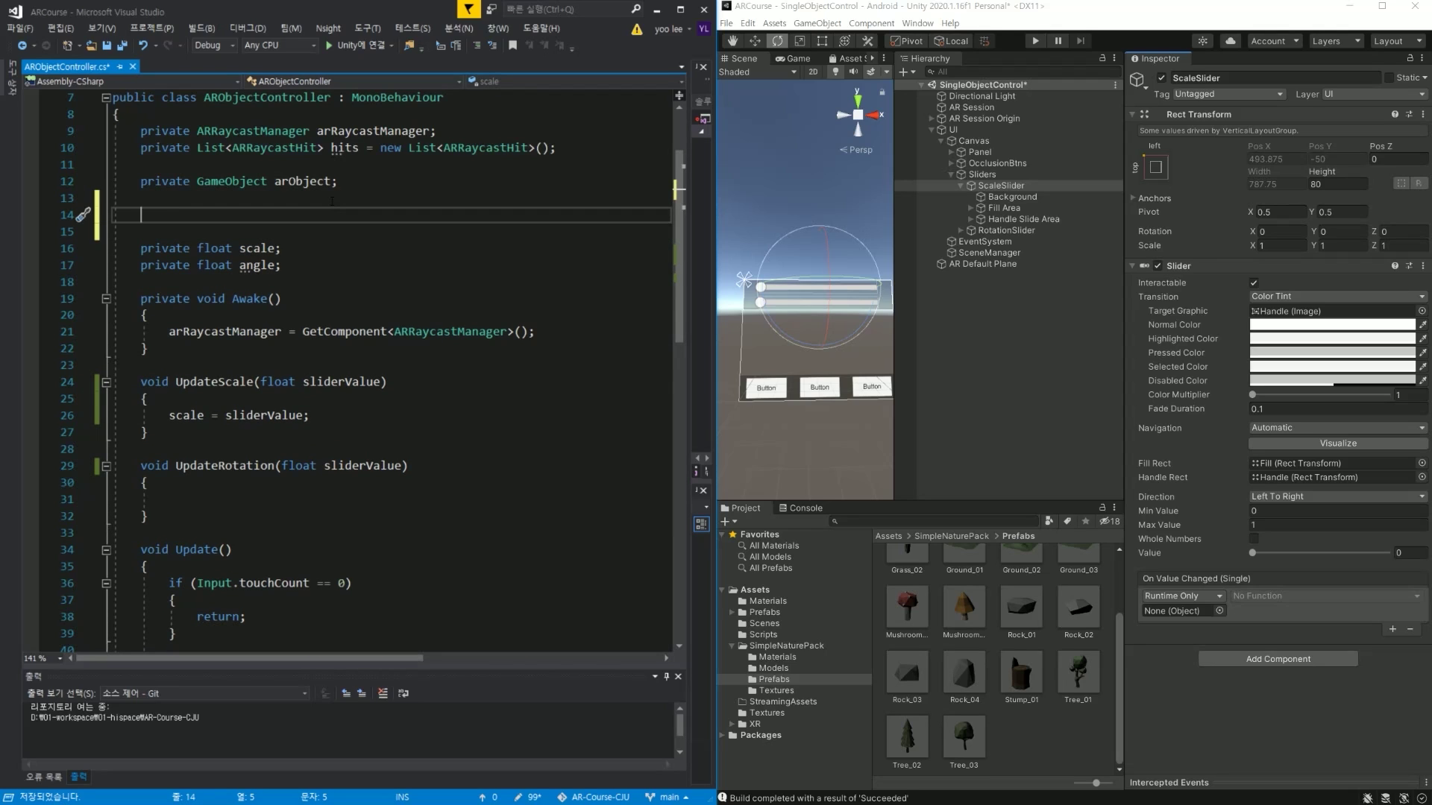
Declare private float fields scaleMin = .1f and ScaleMax = 1.0f on new lines.
text(private )
text(flo)
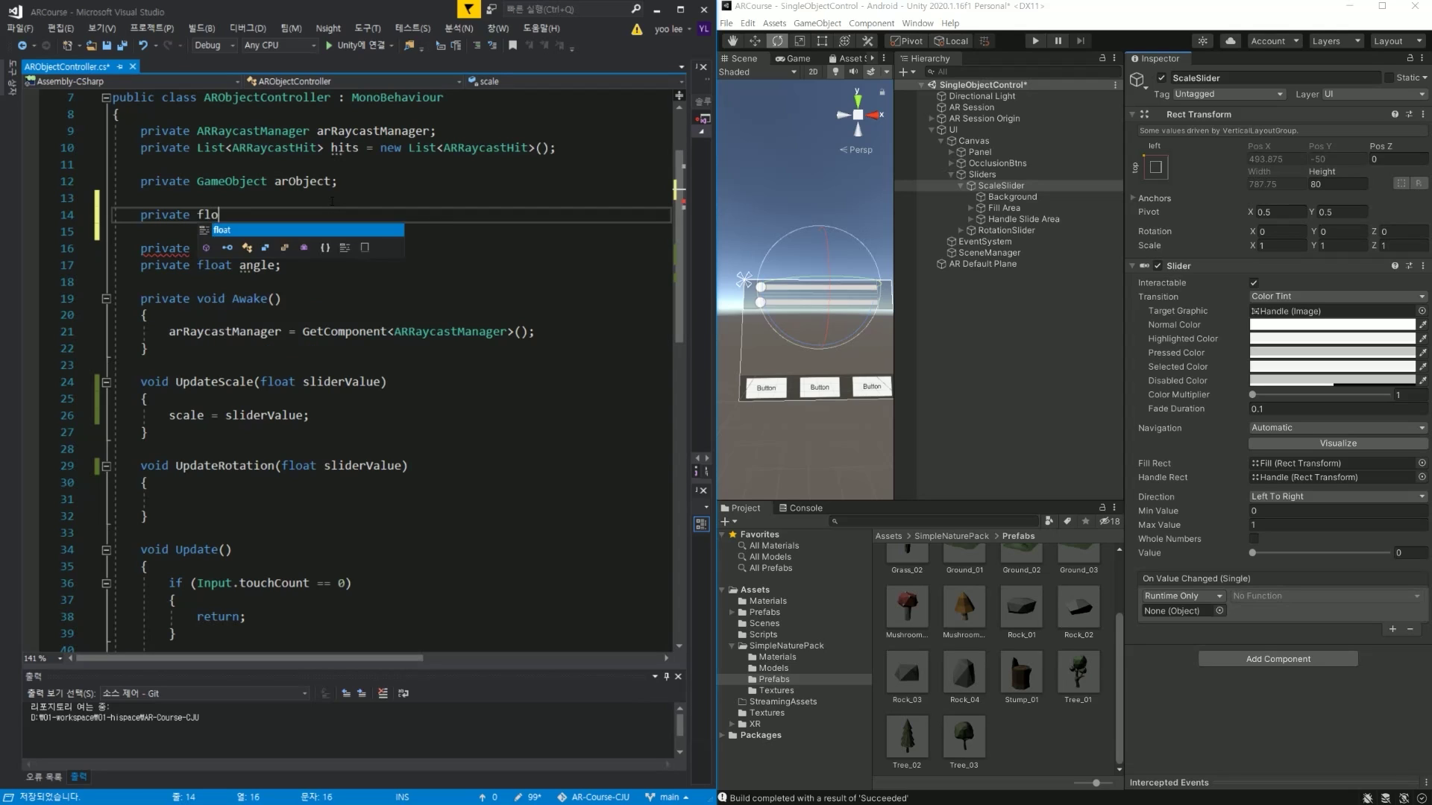
text(at scale)
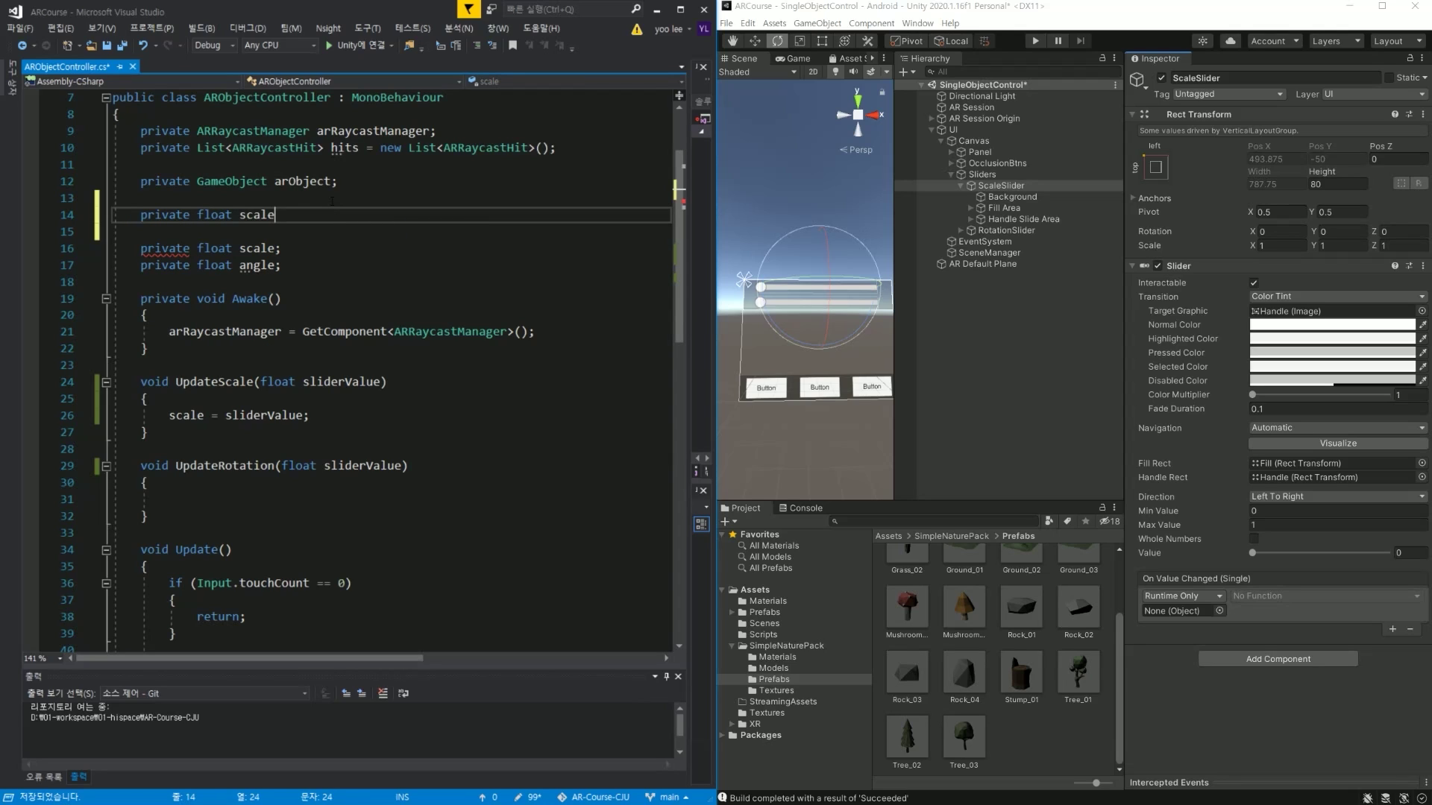
text(Min)
text( = )
text(.1f)
text(f;)
key(Return)
text(p)
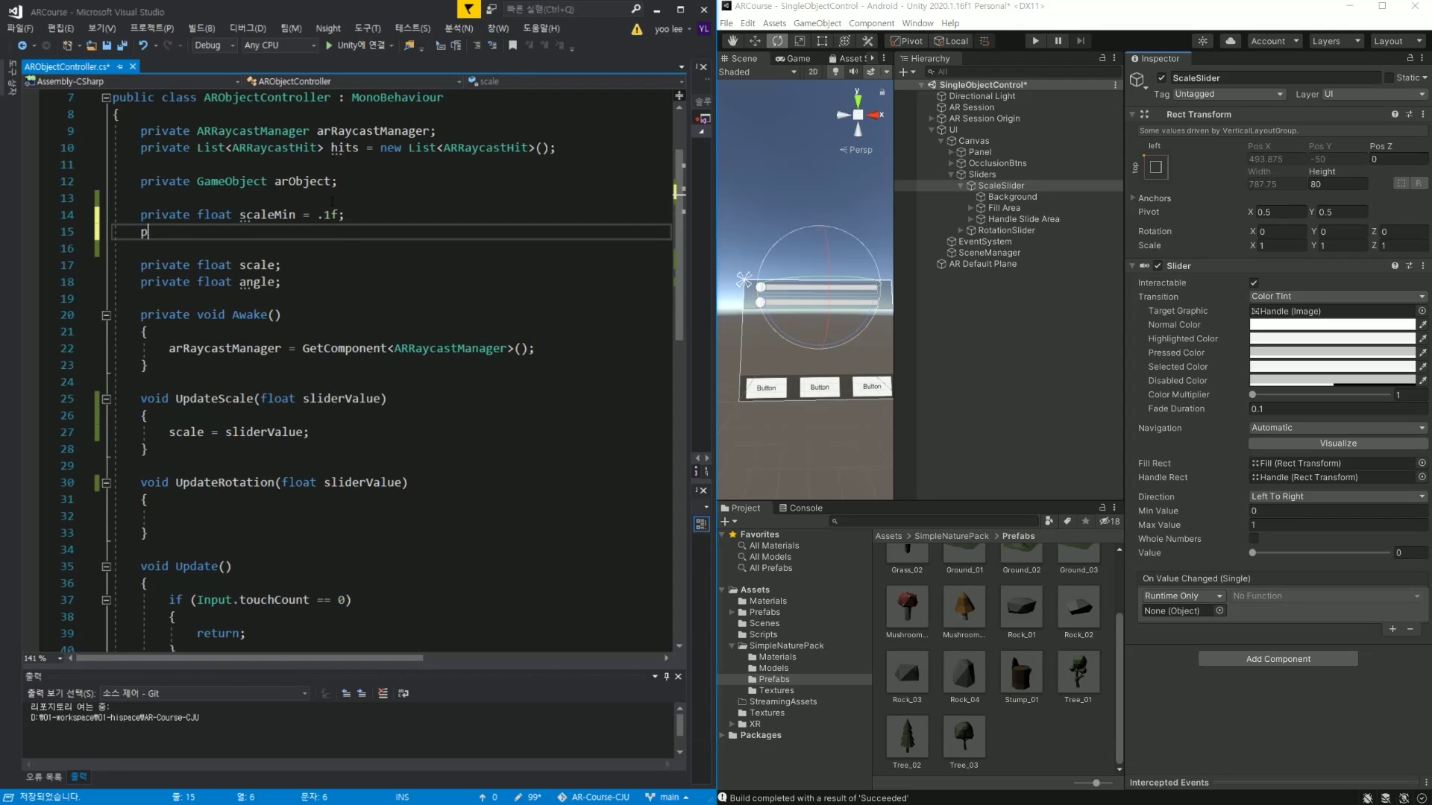
text(rivate float scal)
key(BackSpace)
key(BackSpace)
key(BackSpace)
text(ScaleMax = )
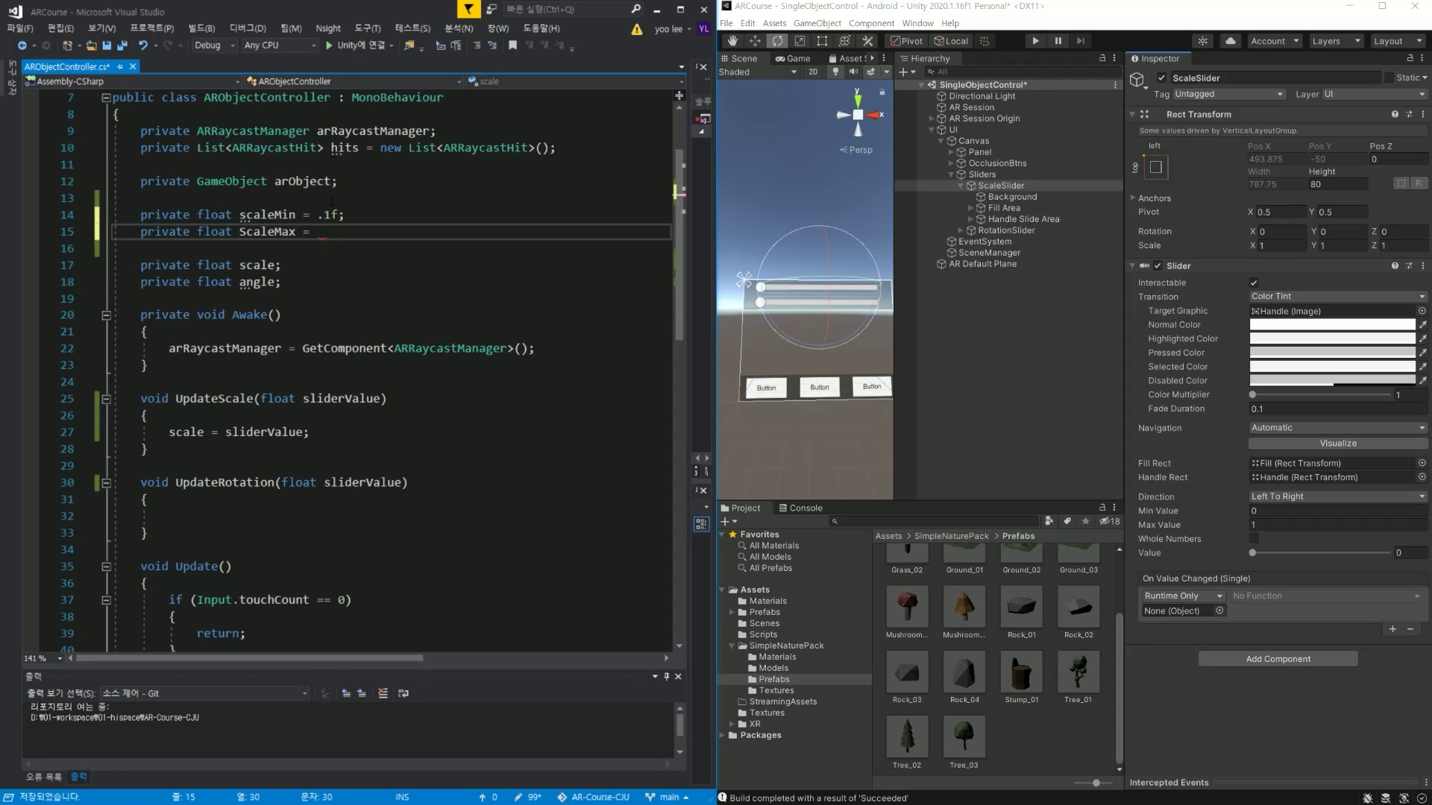
text(1.0f;)
Capitalize the scaleMin field name to ScaleMin.
key(Up)
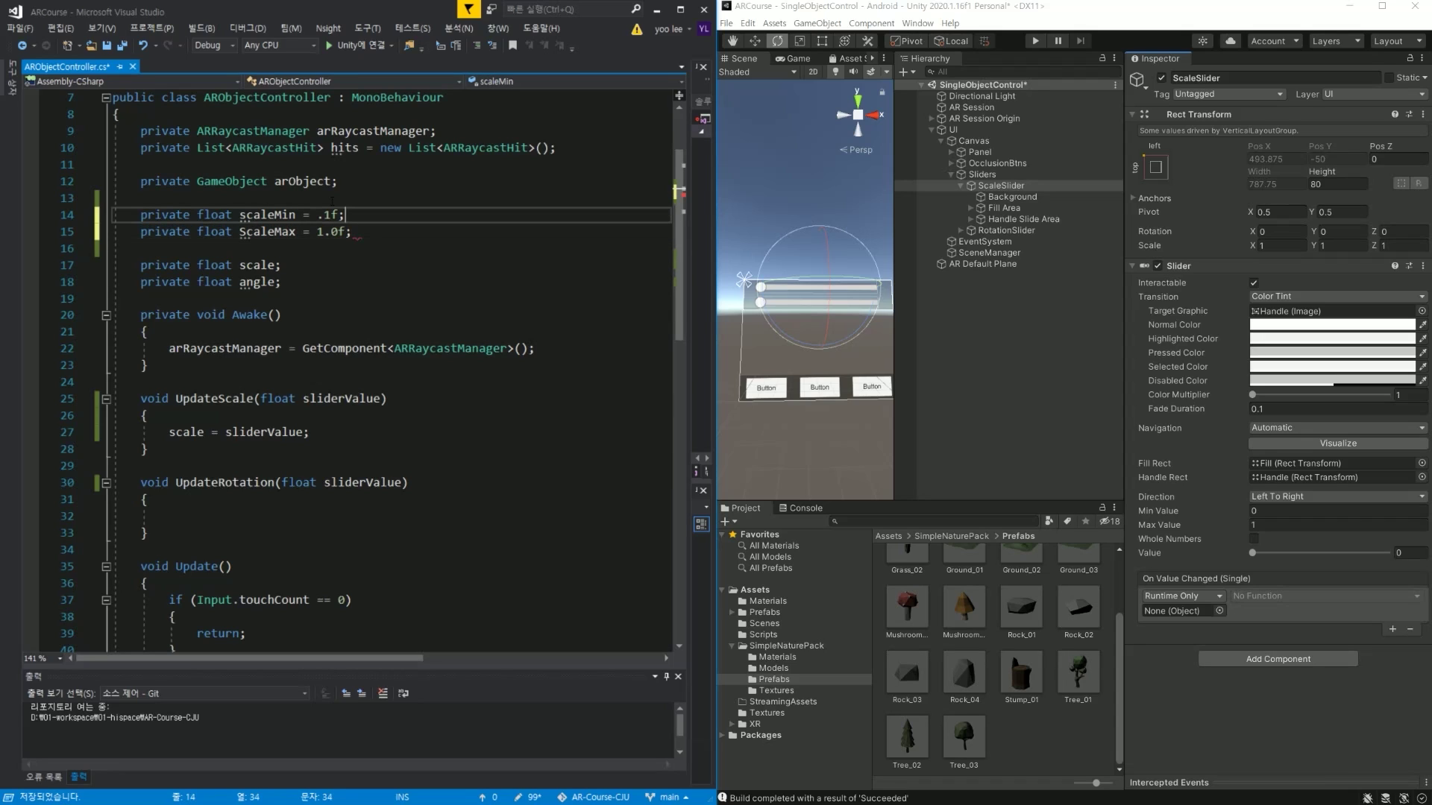
key(Home)
key(ctrl+Right)
key(ctrl+Right)
key(Delete)
text(S)
key(Down)
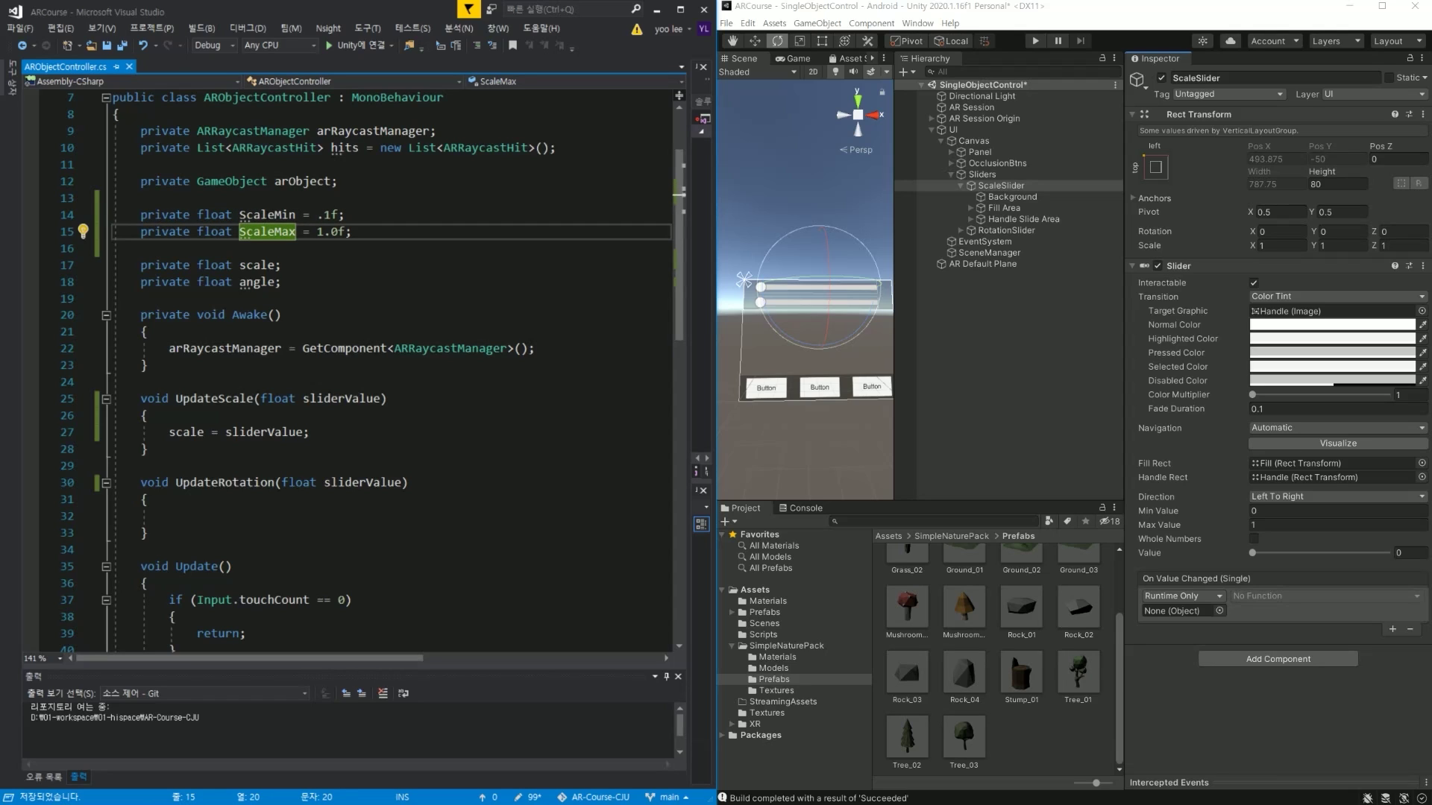
key(Up)
click(359, 433)
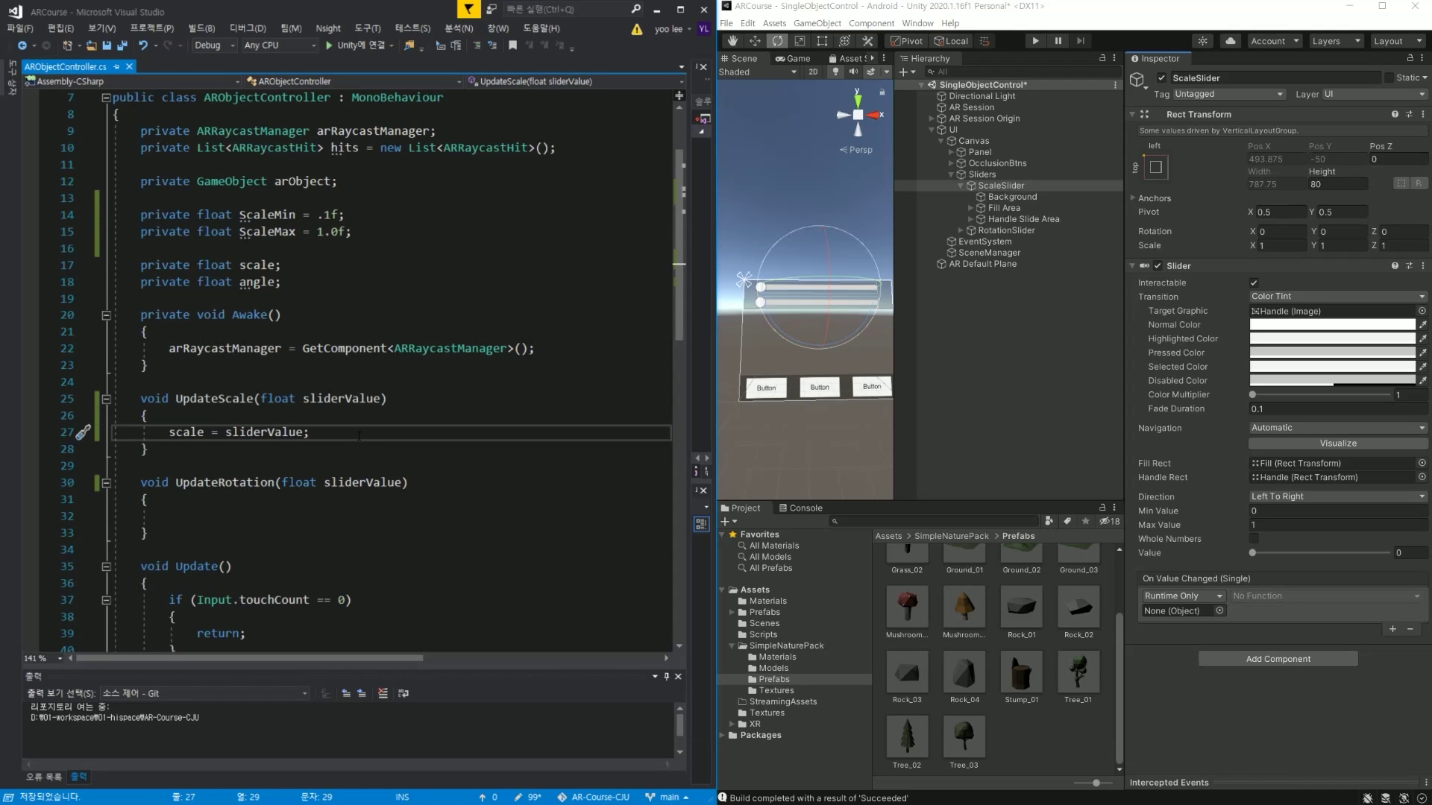
Change the assignment to 'scale = sliderValue * (ScaleMax - ScaleMin) + ScaleMin;'.
key(Left)
text(* )
text((s)
text(caleM)
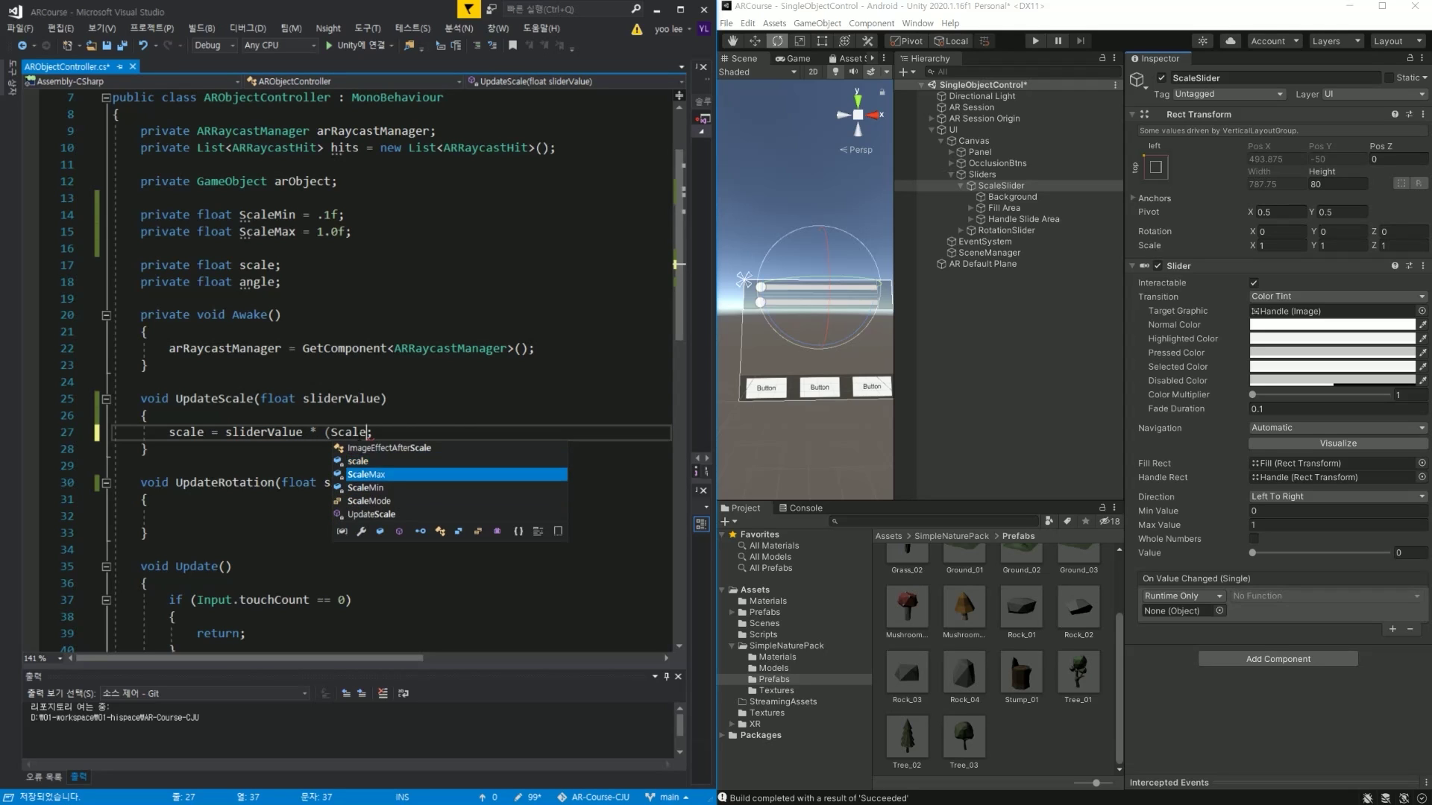
text( - ScaleM)
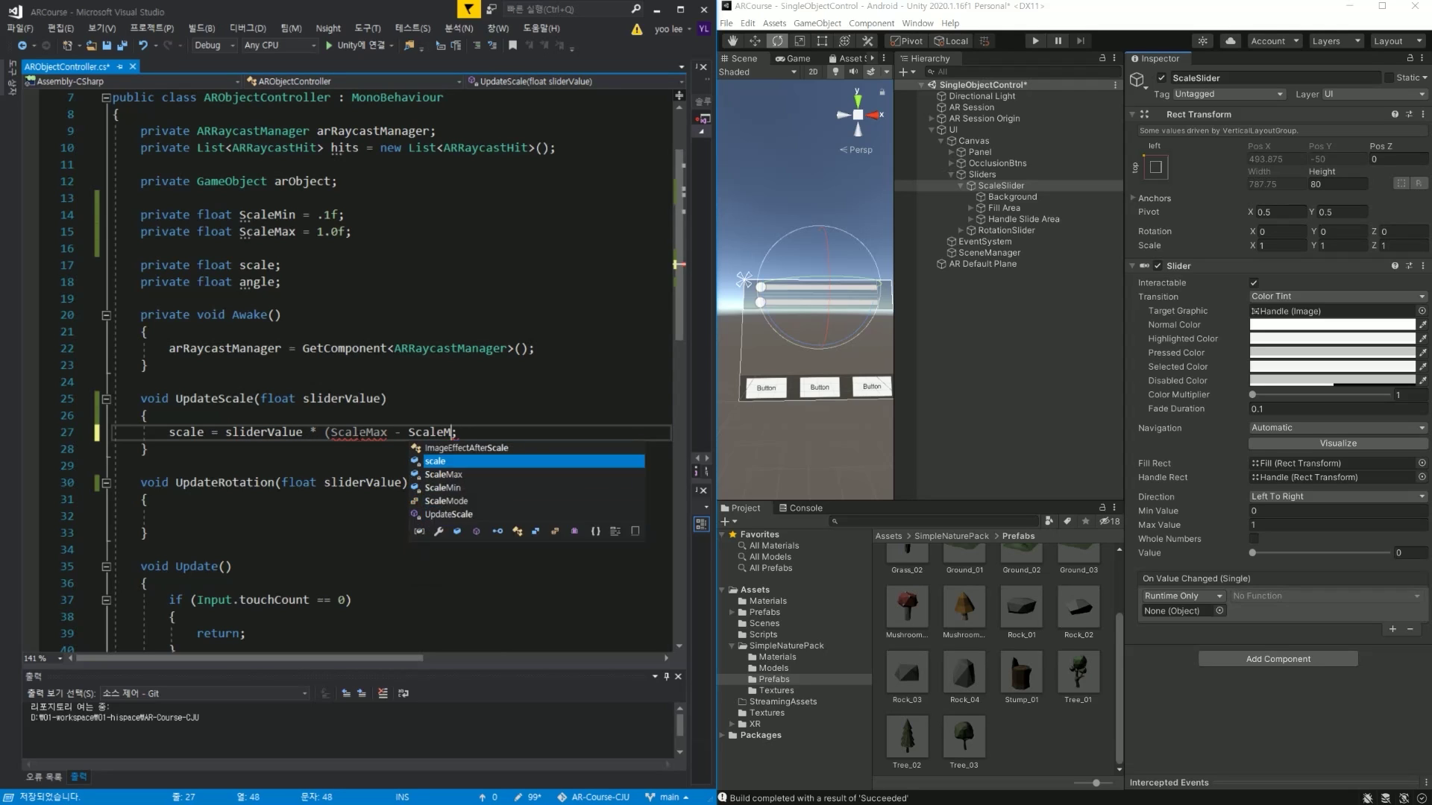
key(Tab)
key(BackSpace)
key(BackSpace)
text(in) )
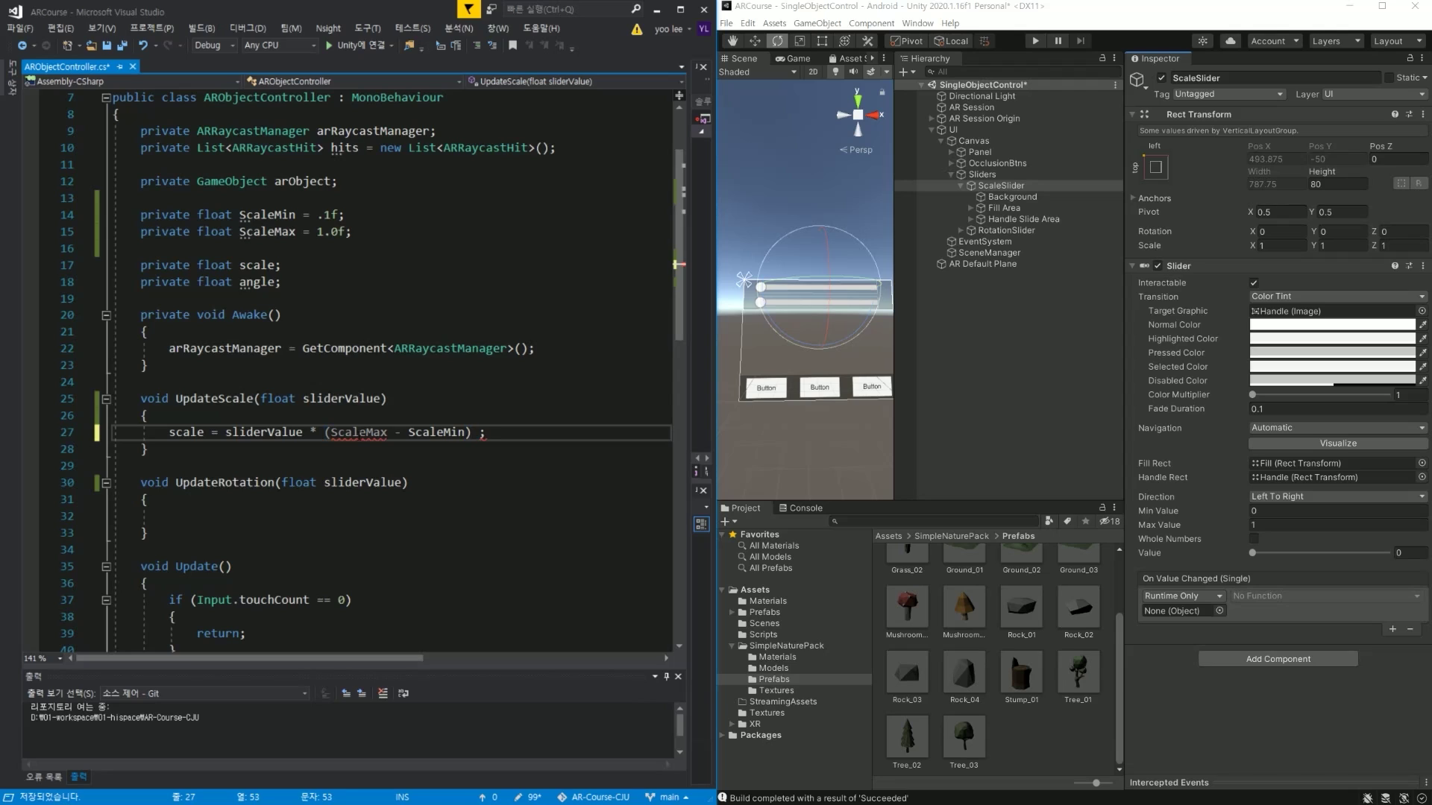
text(+ ScaleMi)
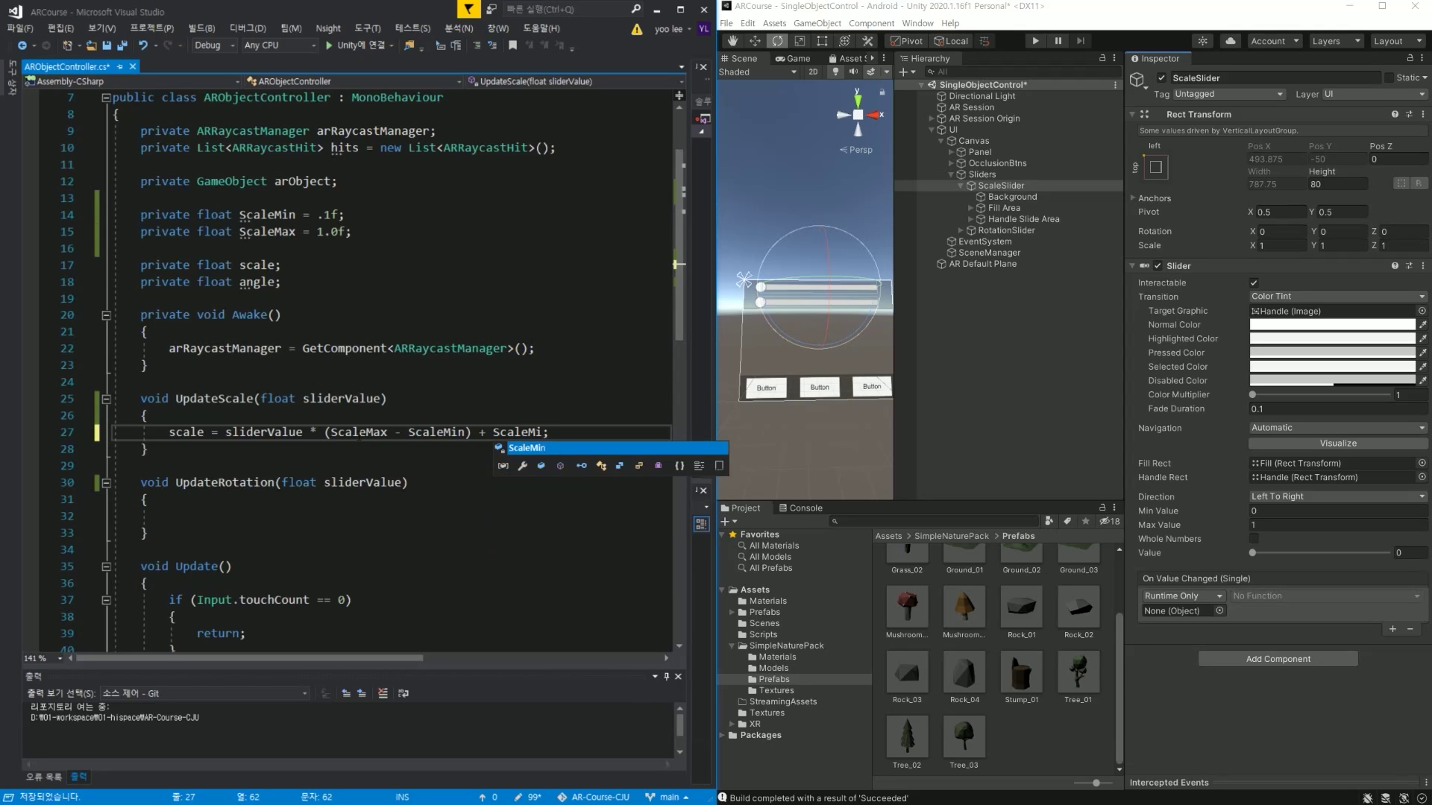
text(n)
key(End)
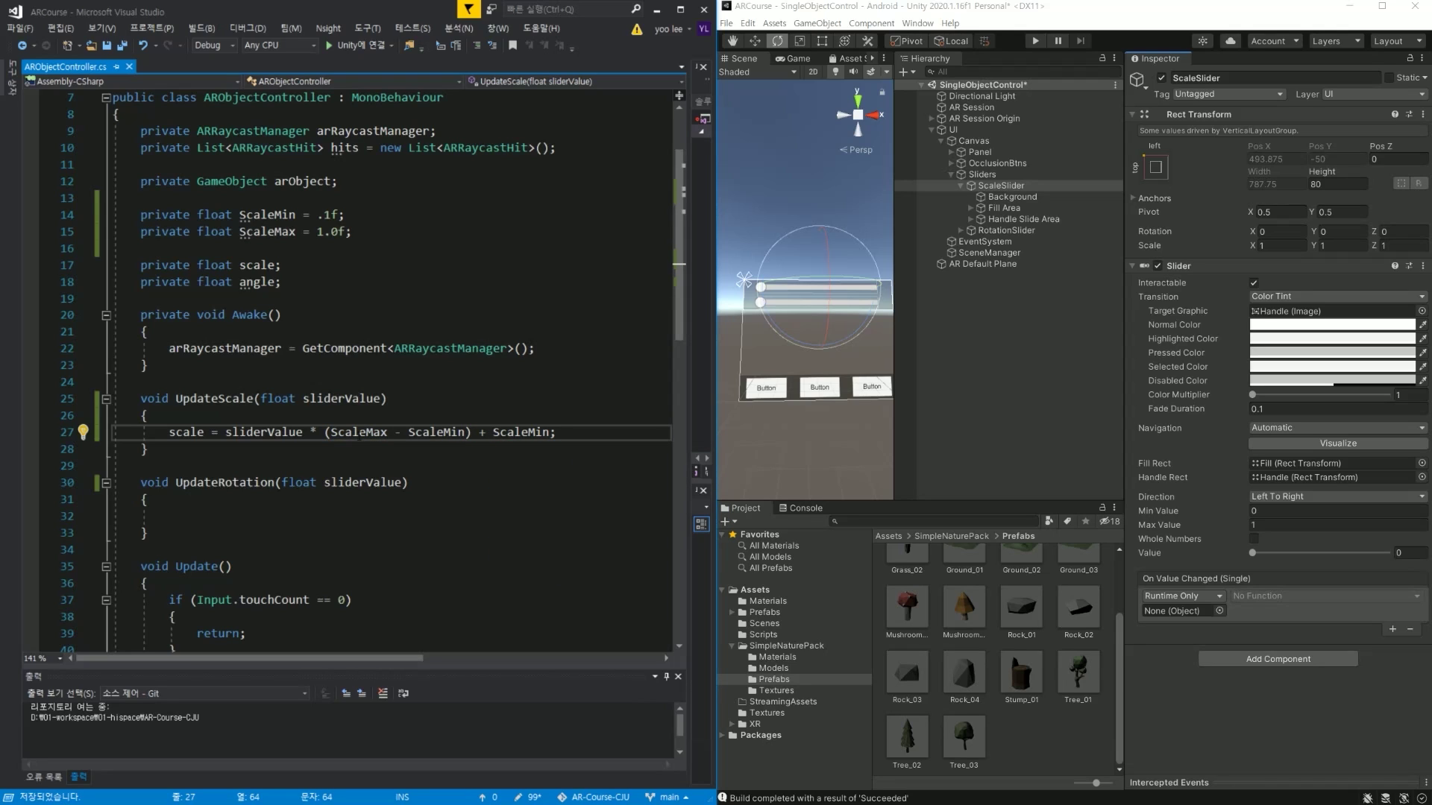
key(Return)
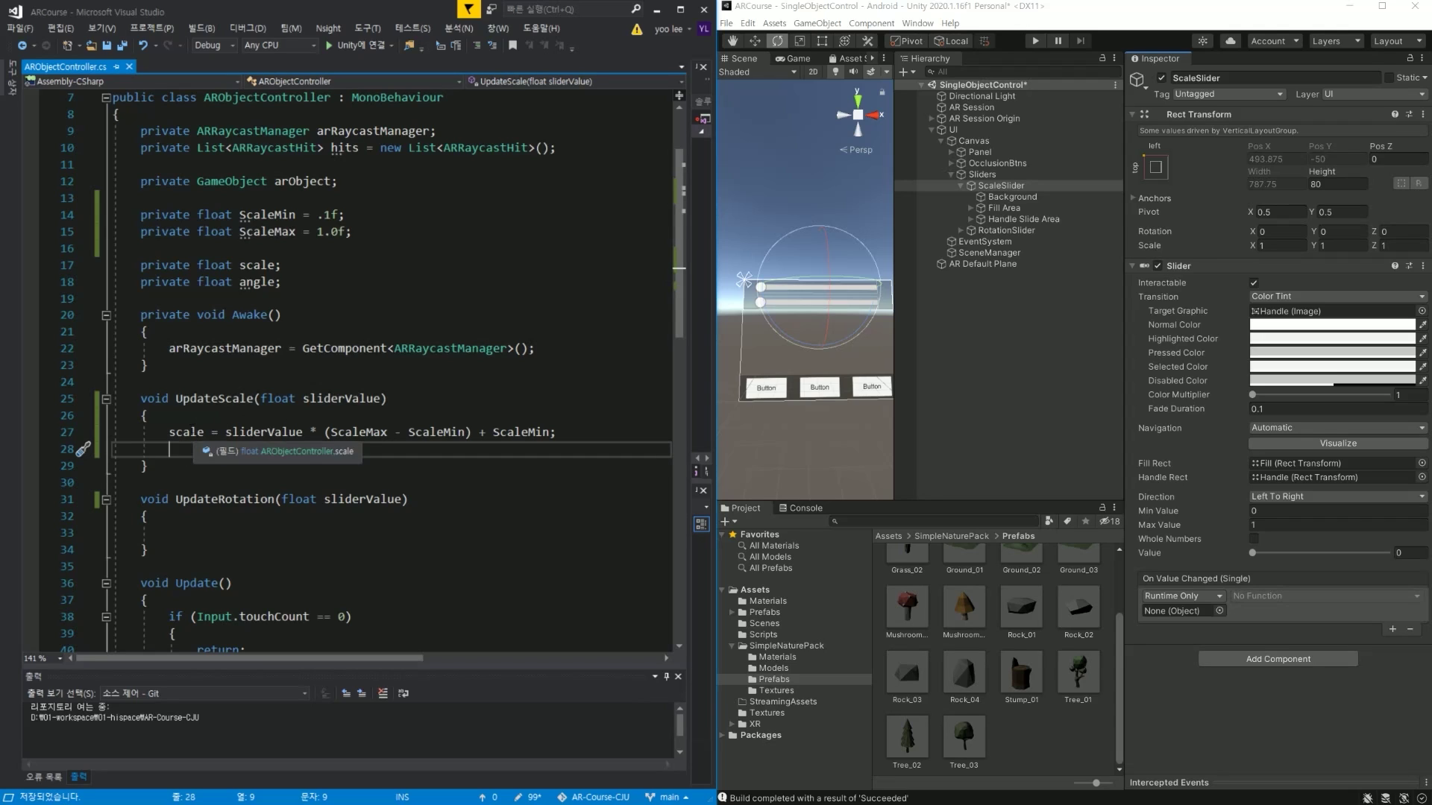
Add 'arObject.transform.localScale = Vector3.one * scale;' to UpdateScale and save.
key(Return)
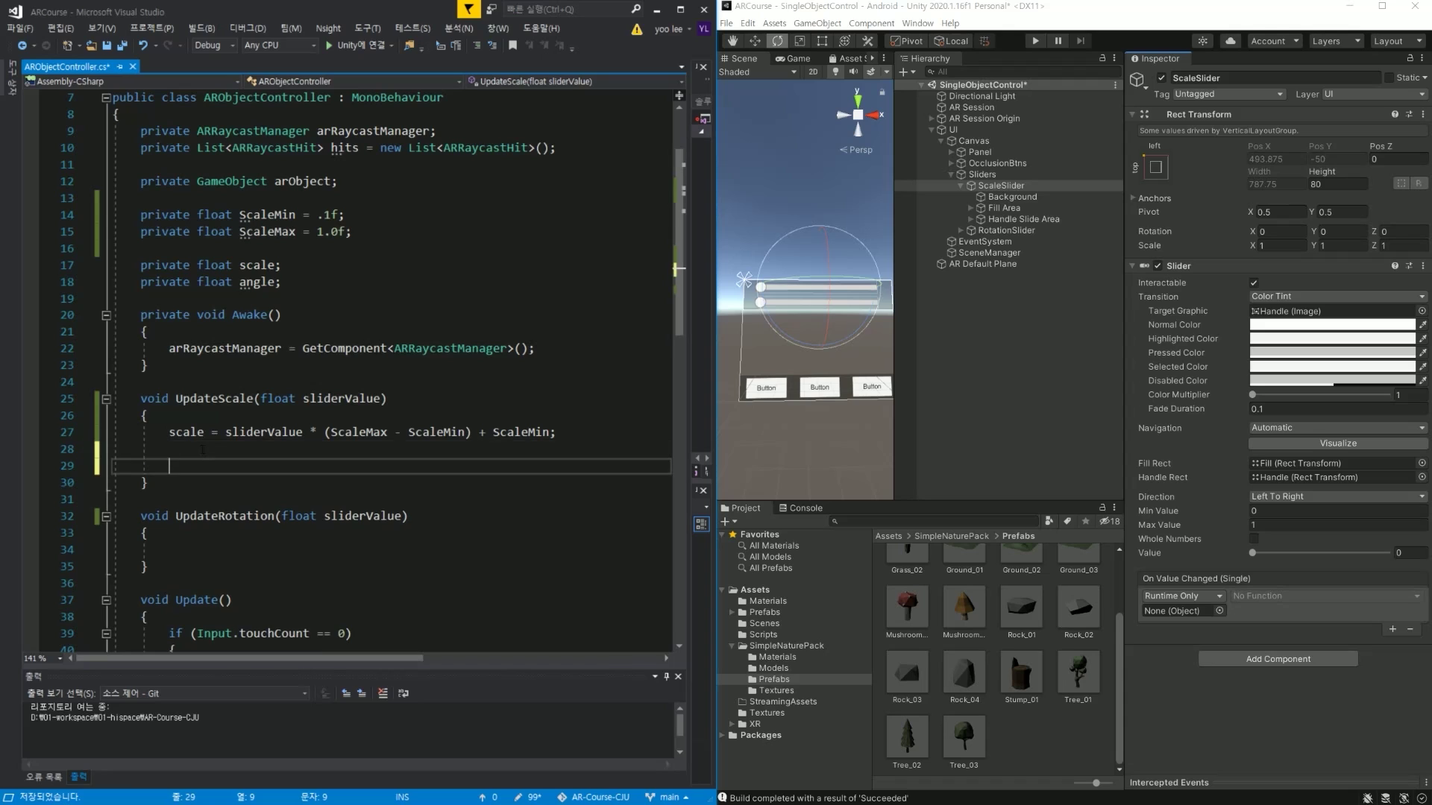
text(arObject.)
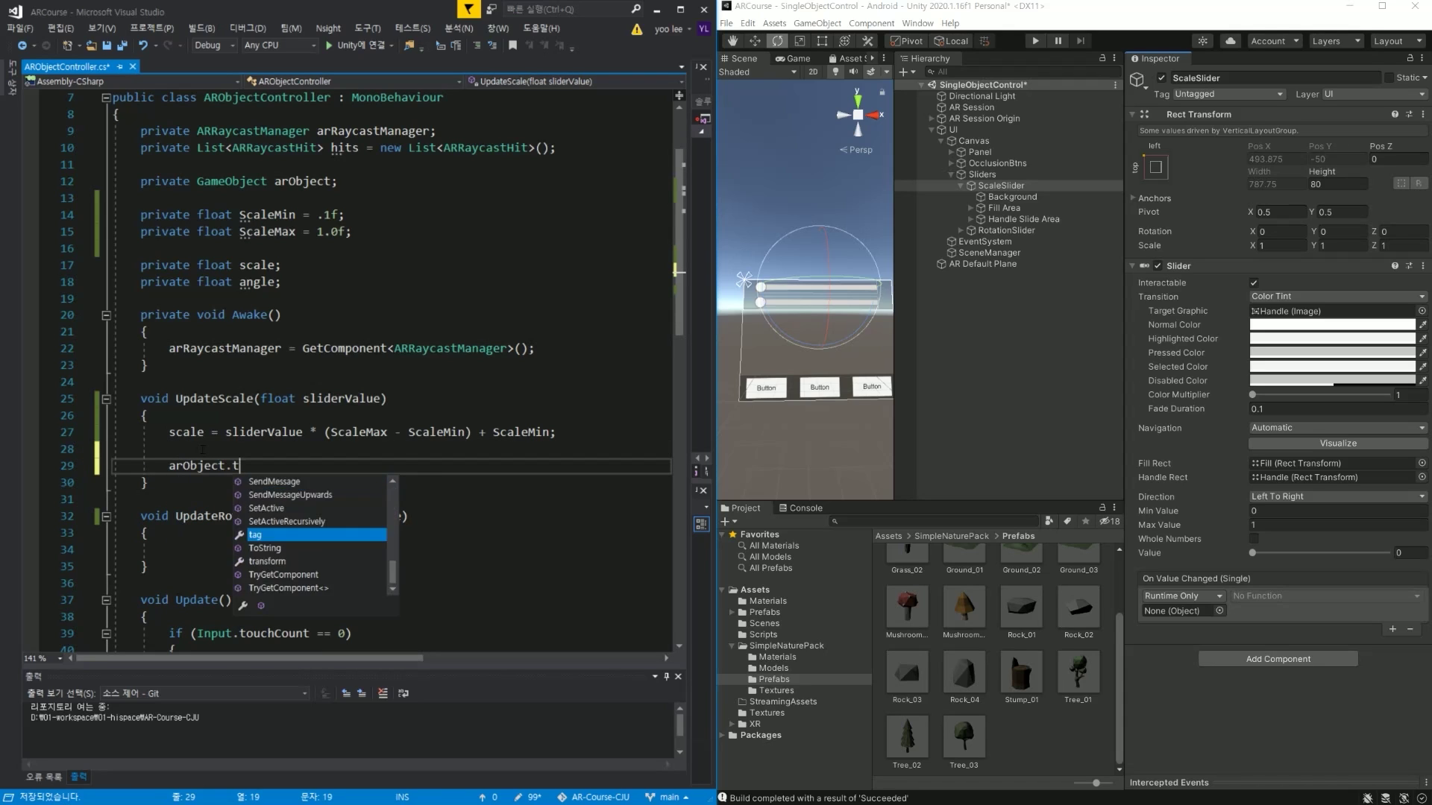
text(transform.scal)
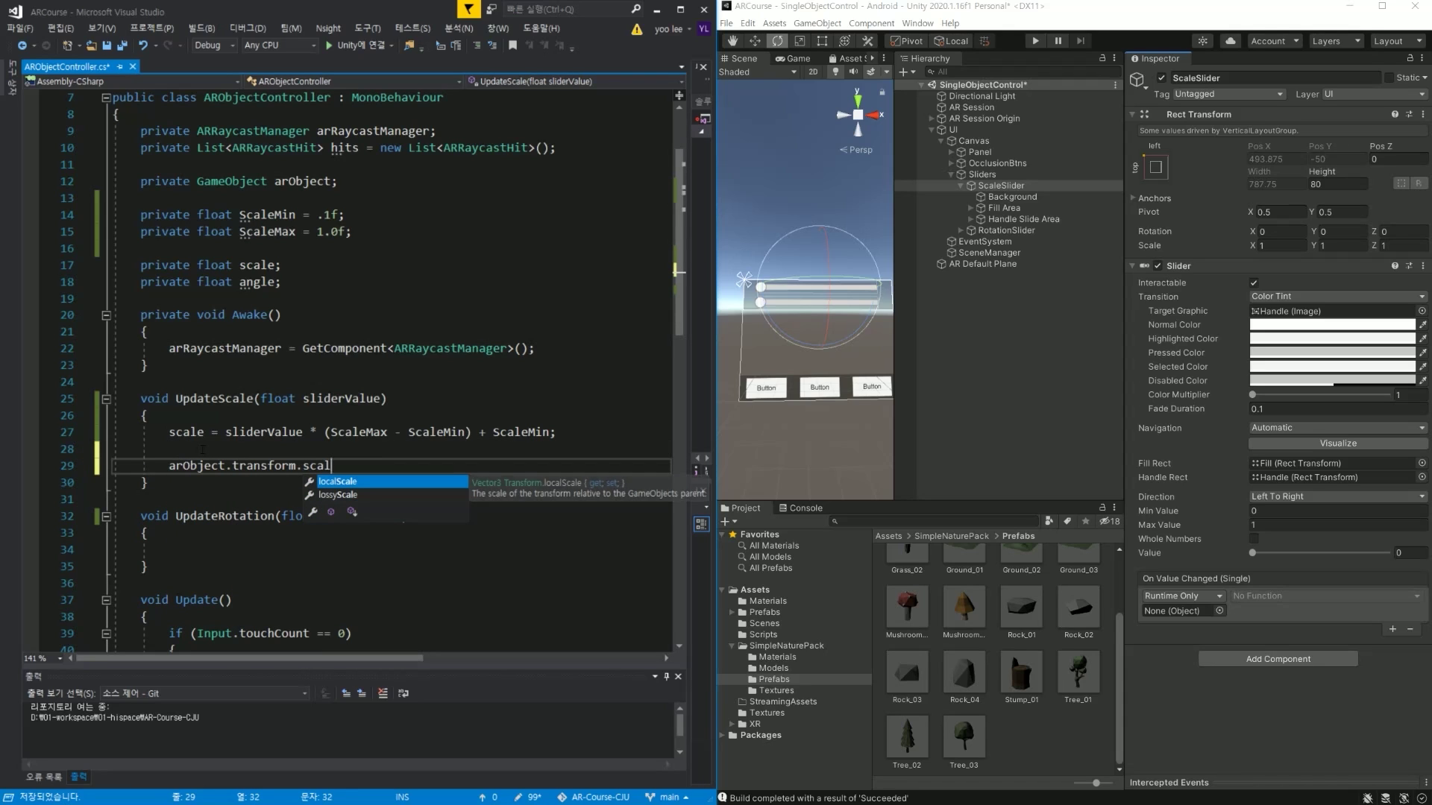
key(Tab)
scroll(420, 337, down, 1)
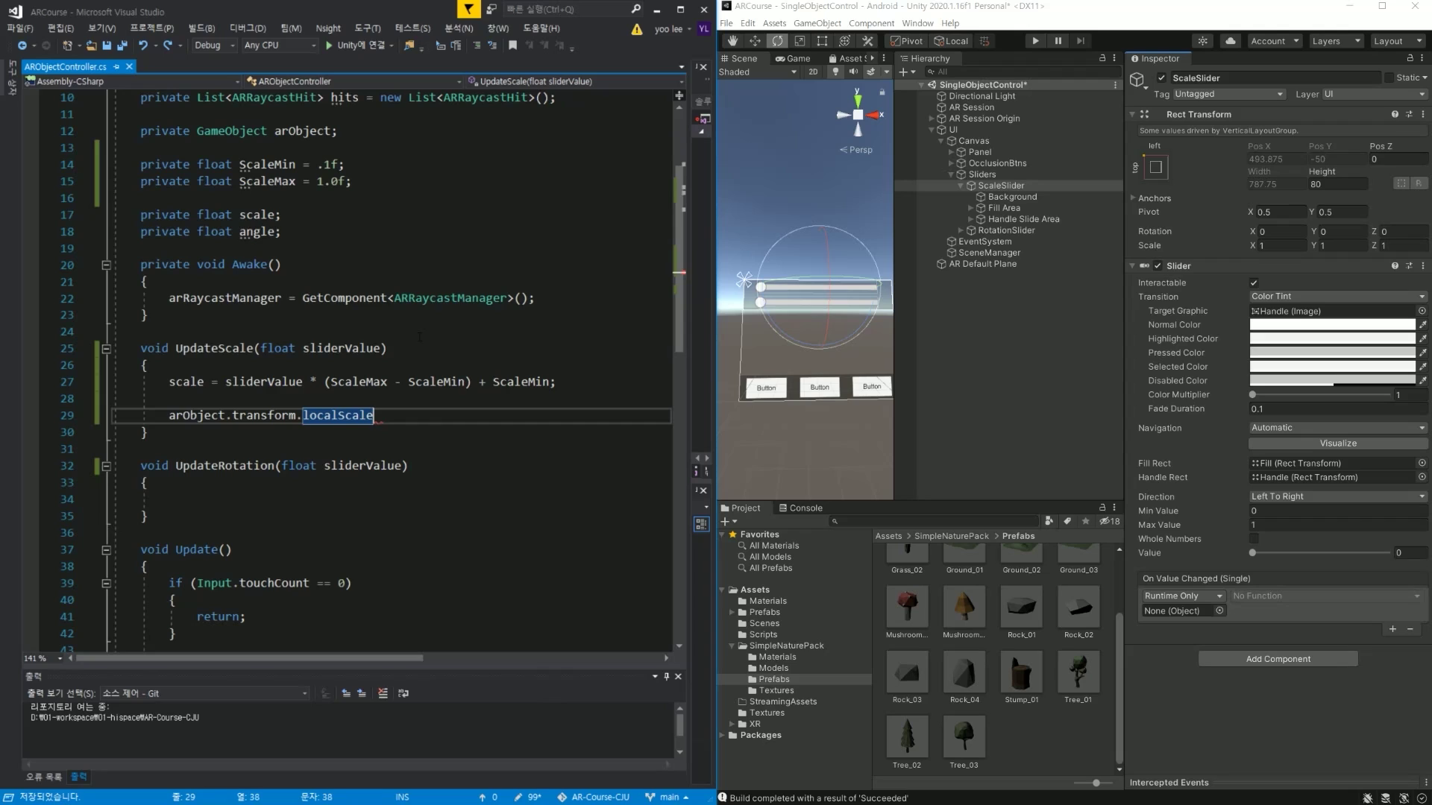
text( =)
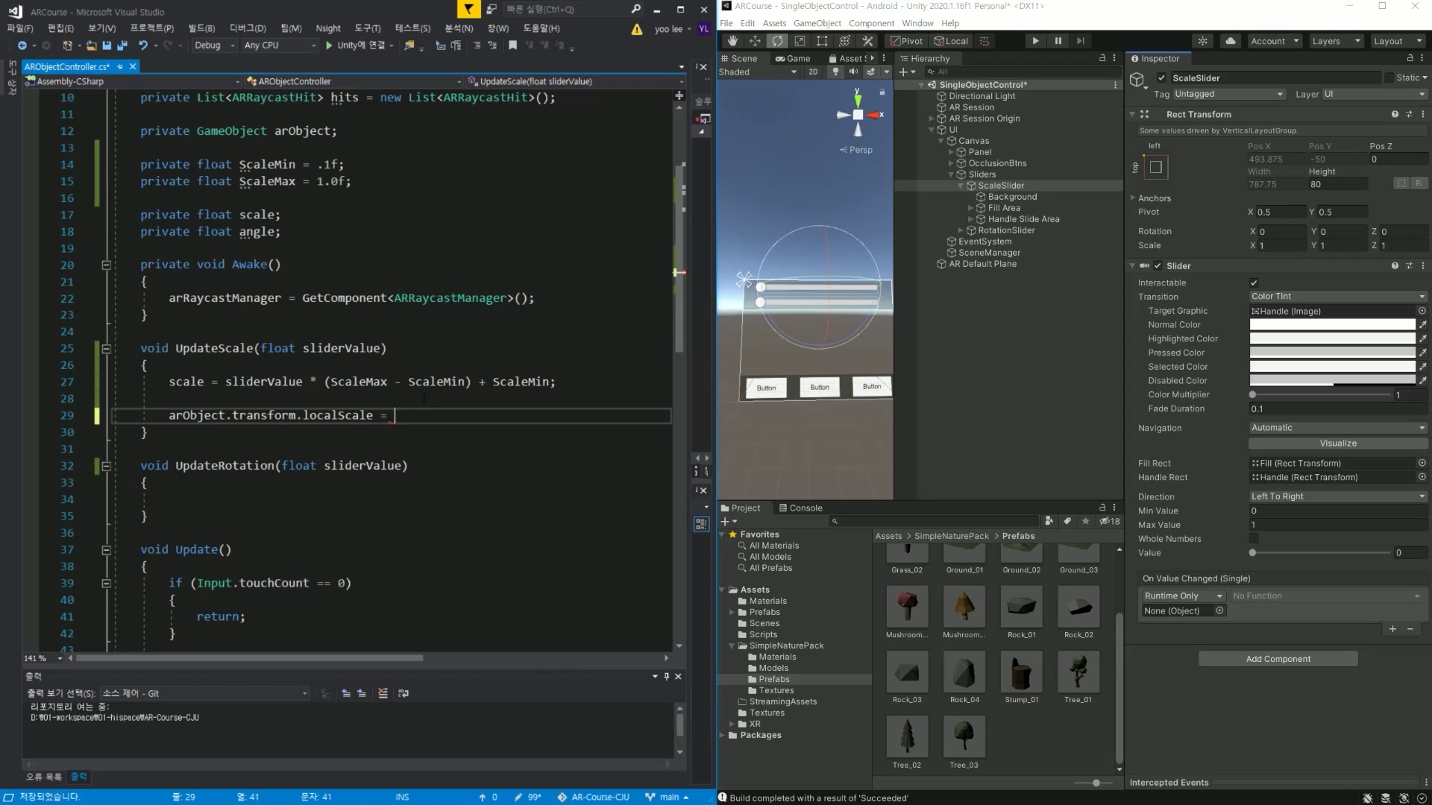
text(Vect)
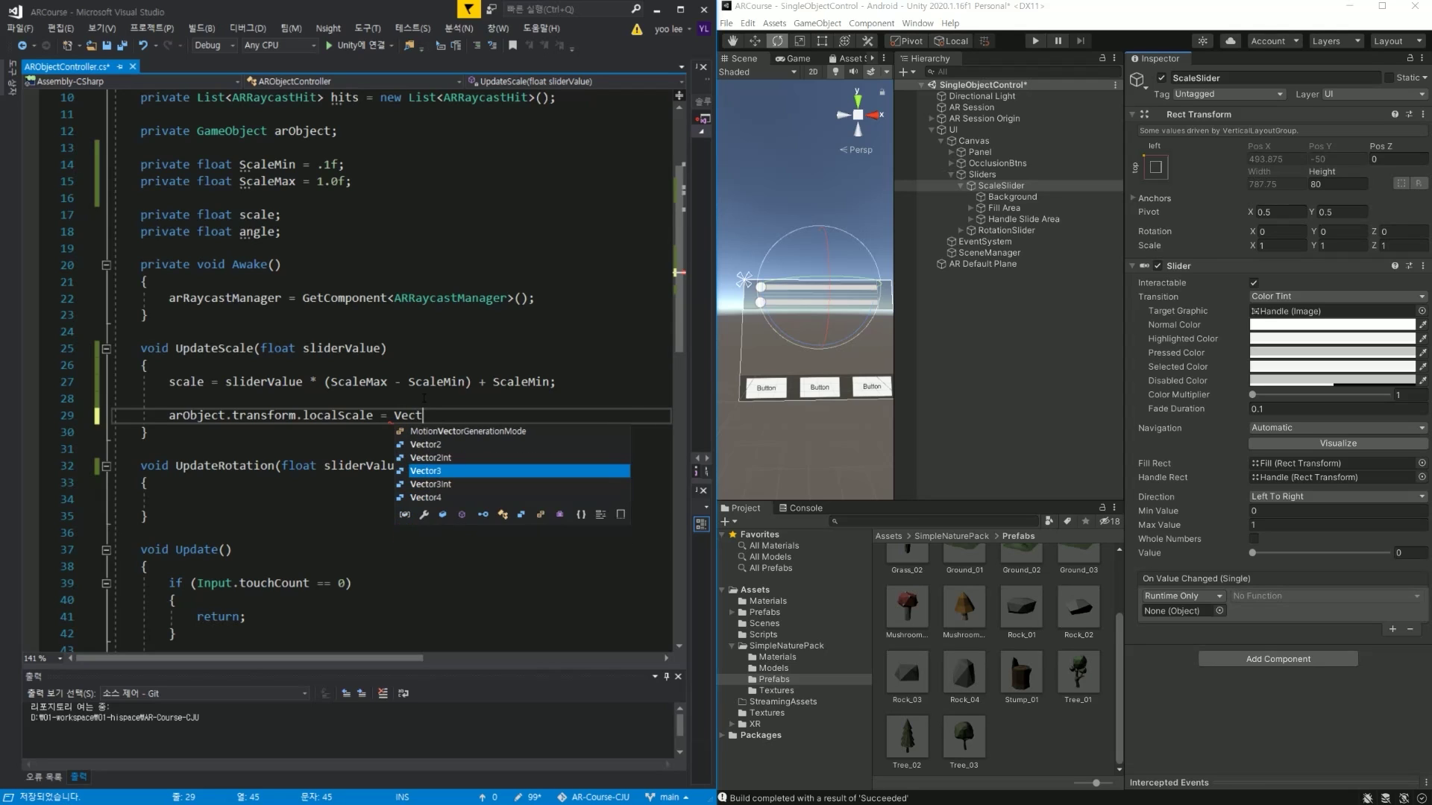
text(or3.one )
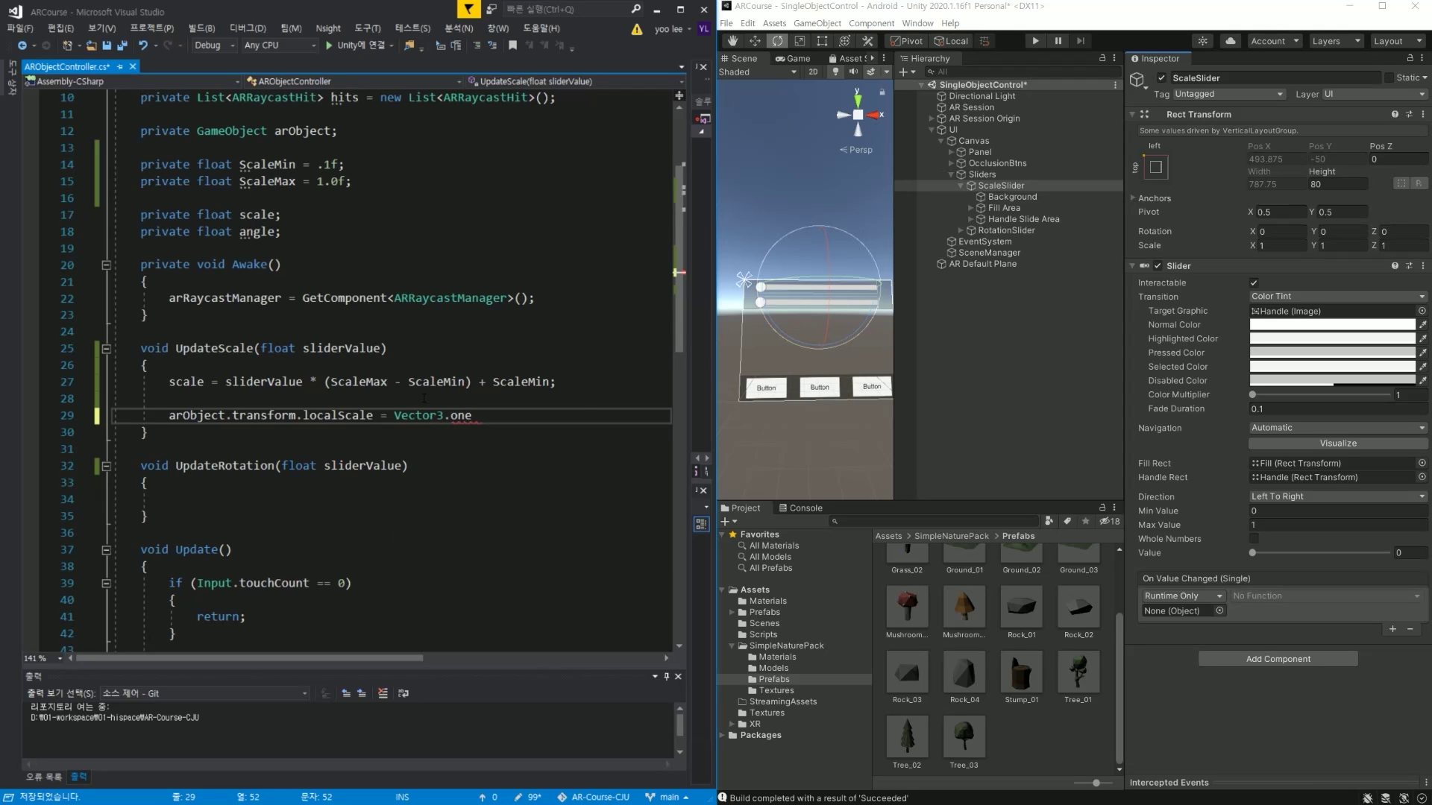
text(* scale)
text(;)
key(ctrl+s)
Review the scale and arObject references, then insert a blank line above the localScale statement.
click(204, 382)
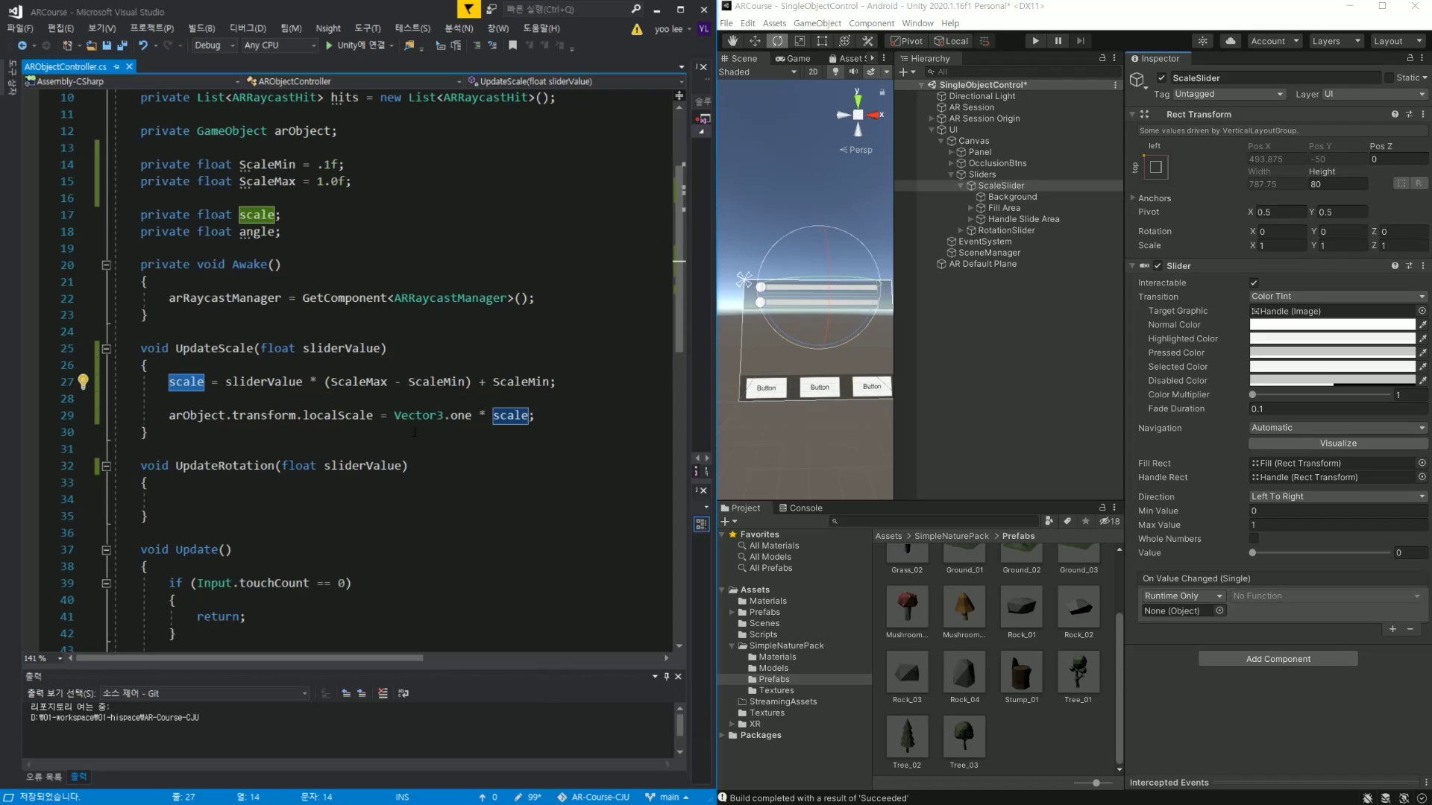
key(Down)
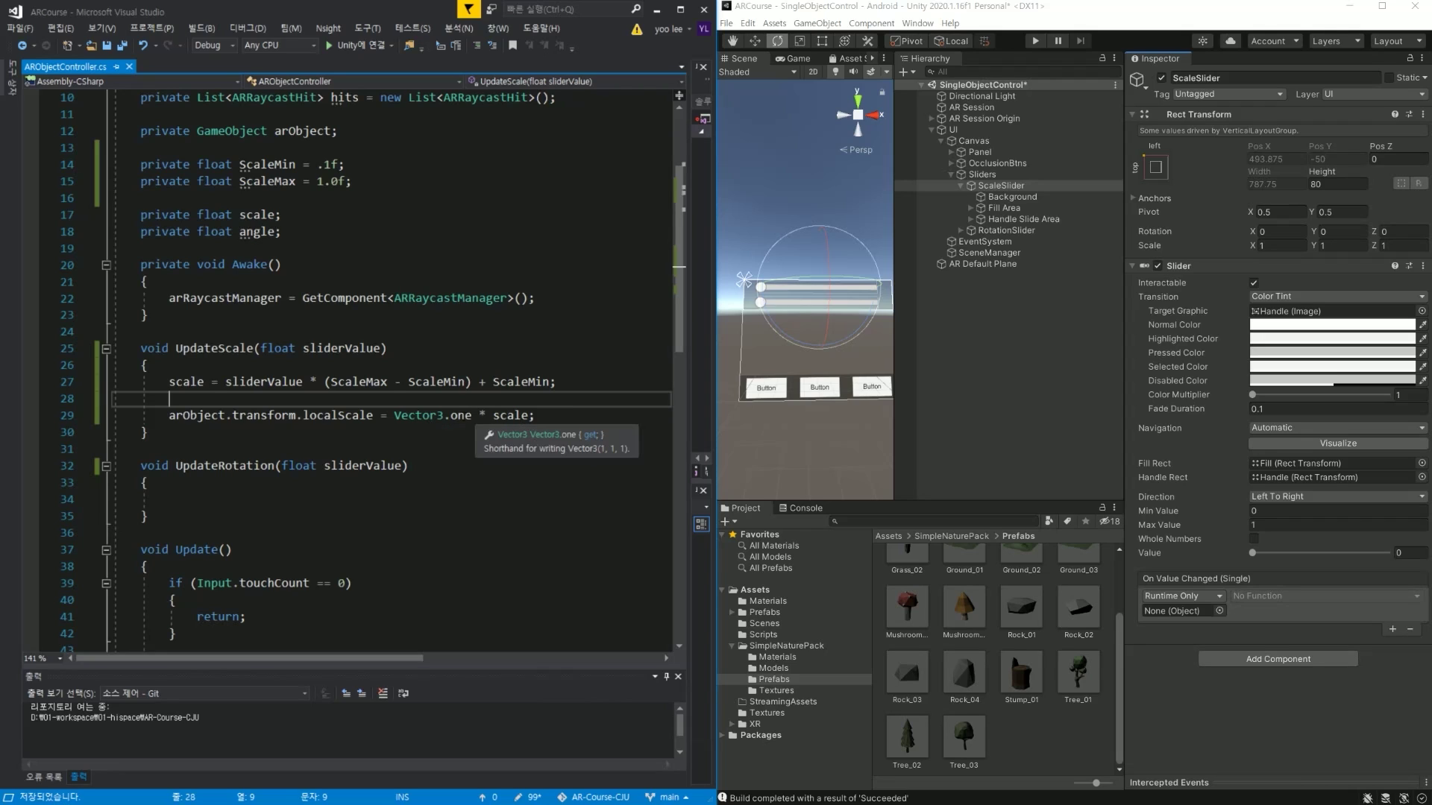
click(571, 419)
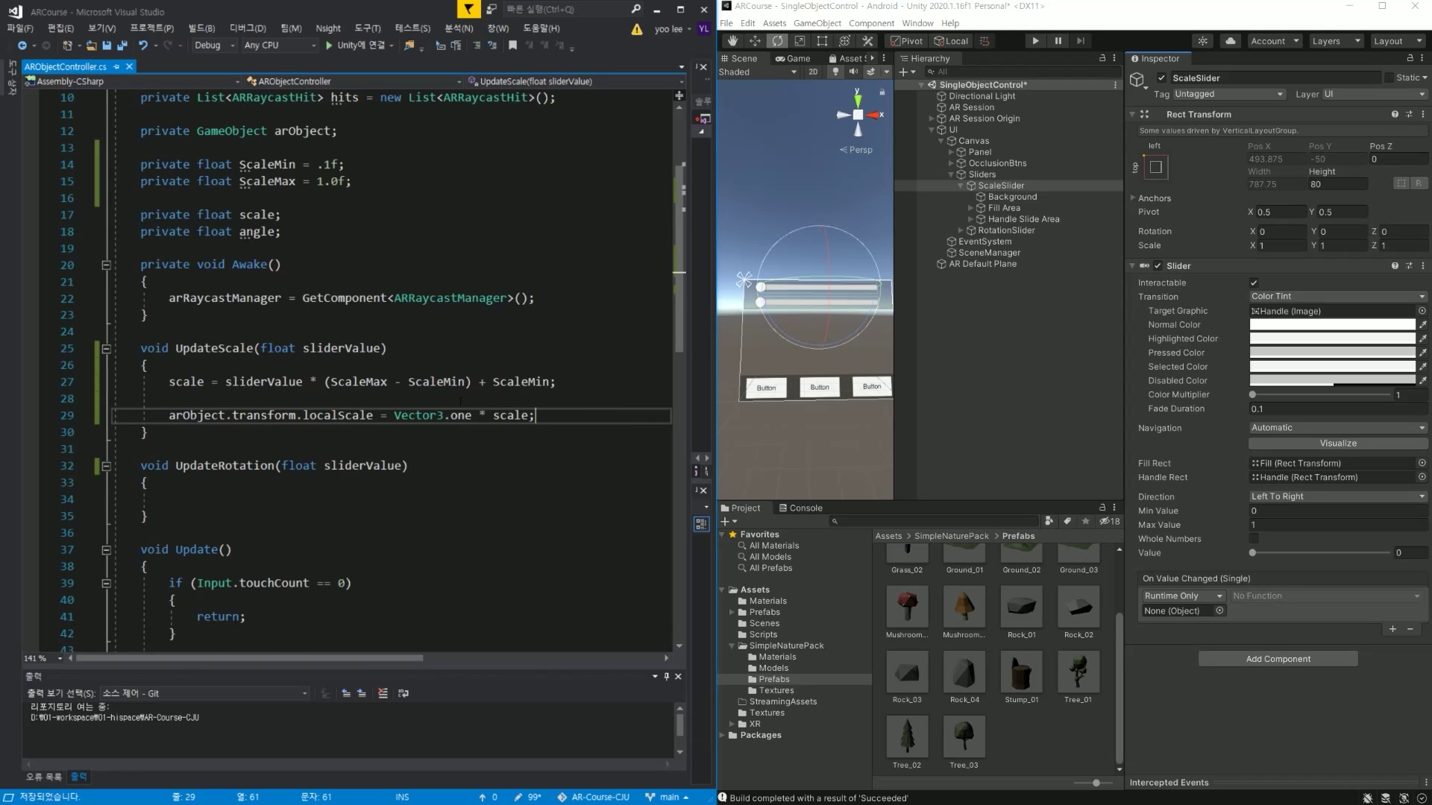
scroll(461, 402, down, 2)
scroll(402, 436, down, 1)
scroll(347, 472, up, 1)
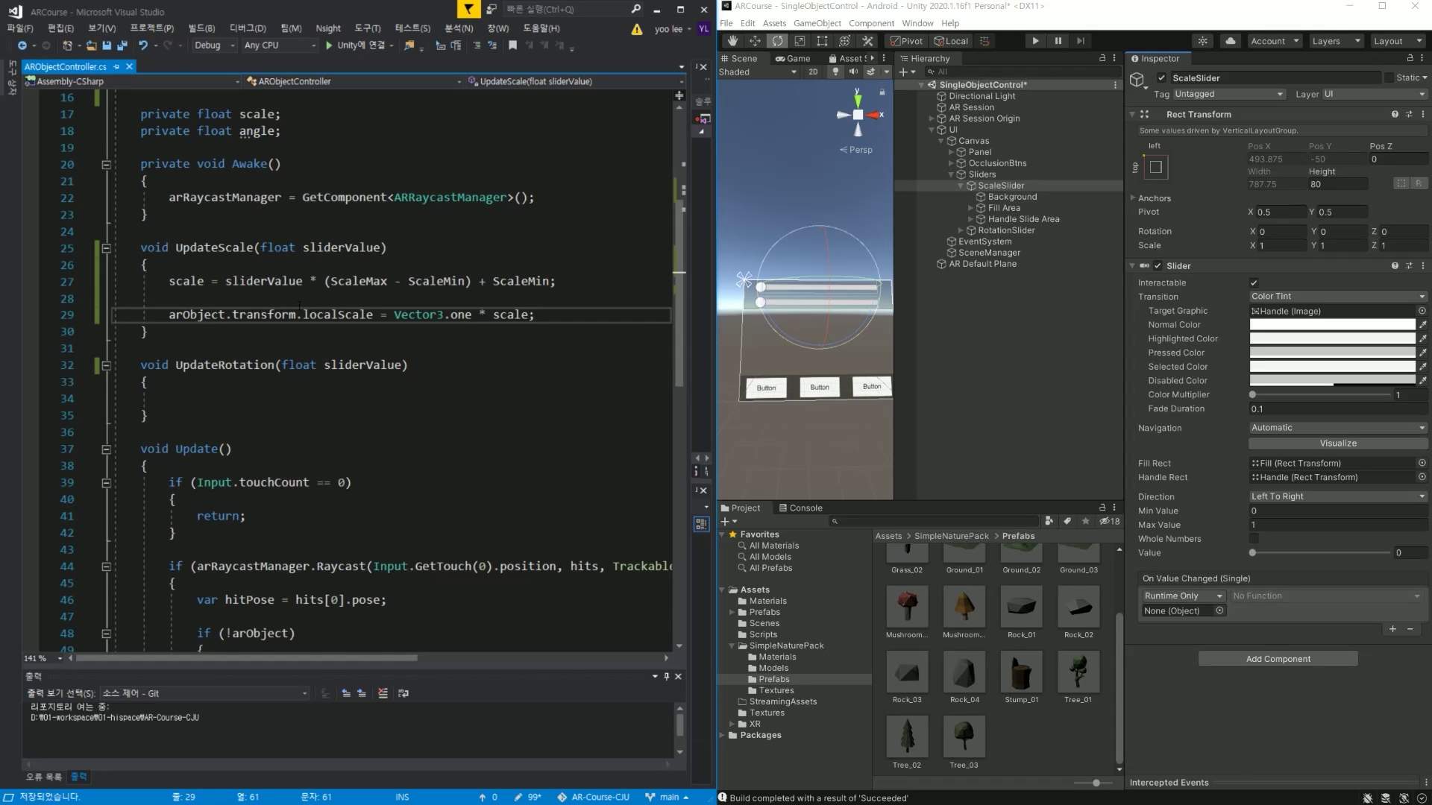
scroll(299, 306, up, 1)
double_click(218, 365)
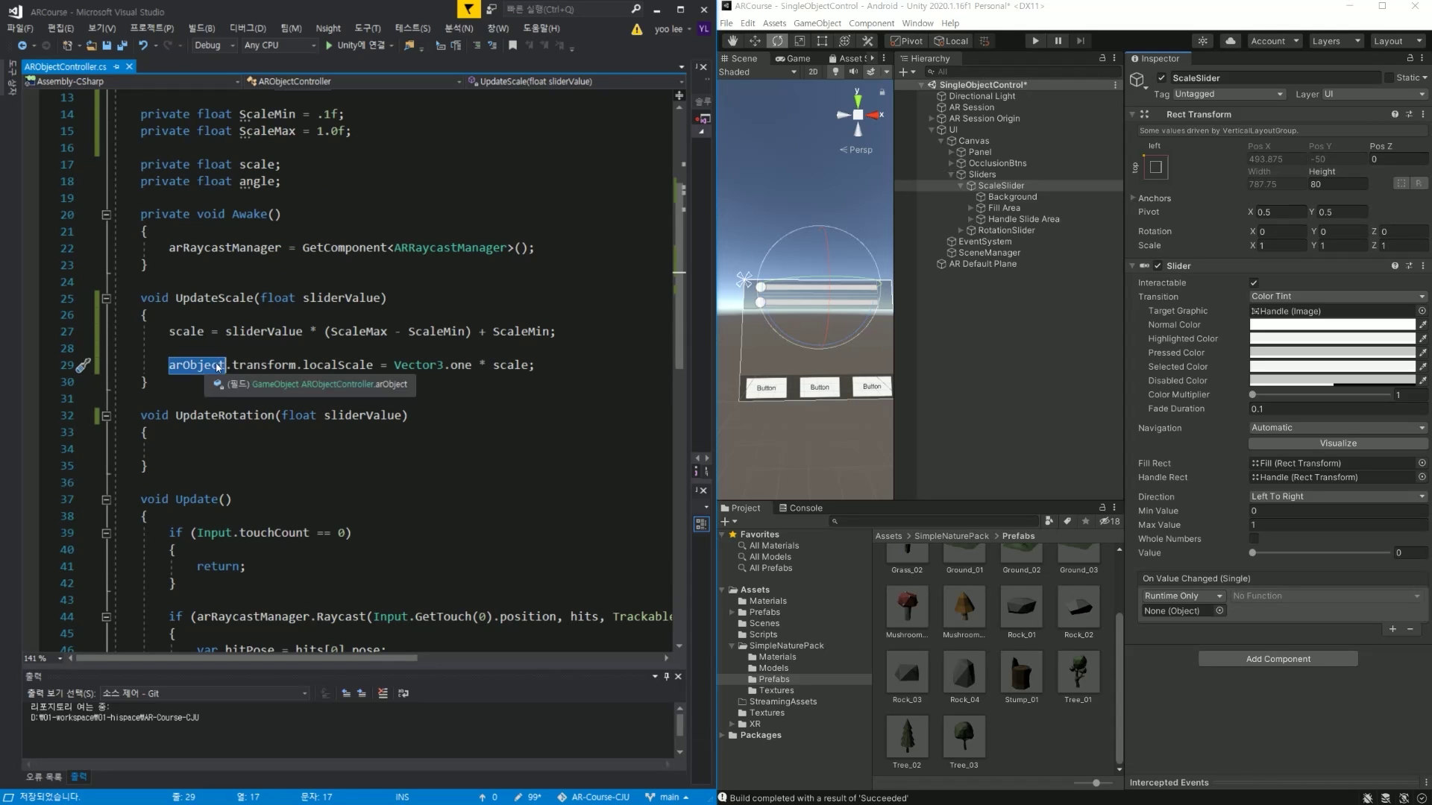
double_click(262, 365)
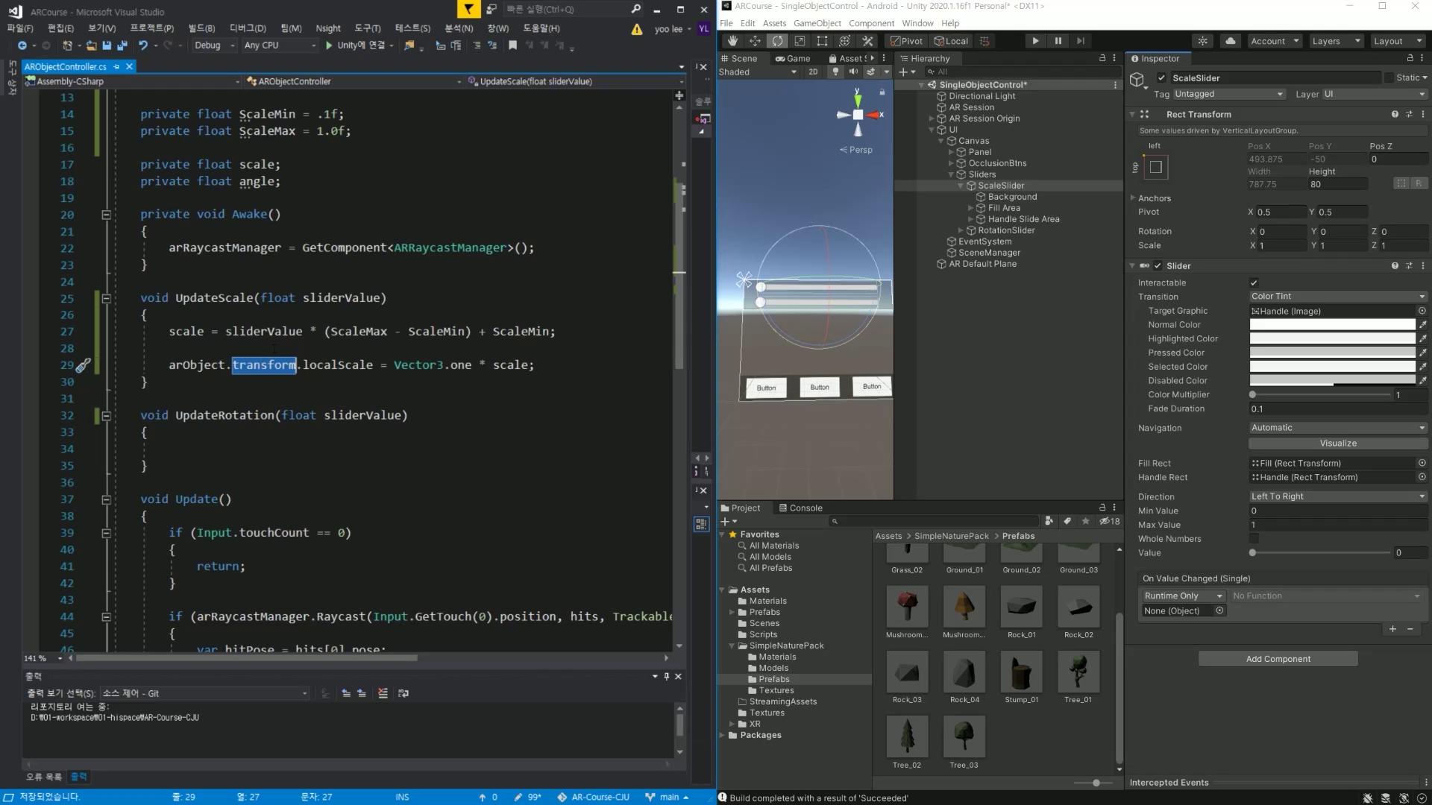
key(ctrl+Return)
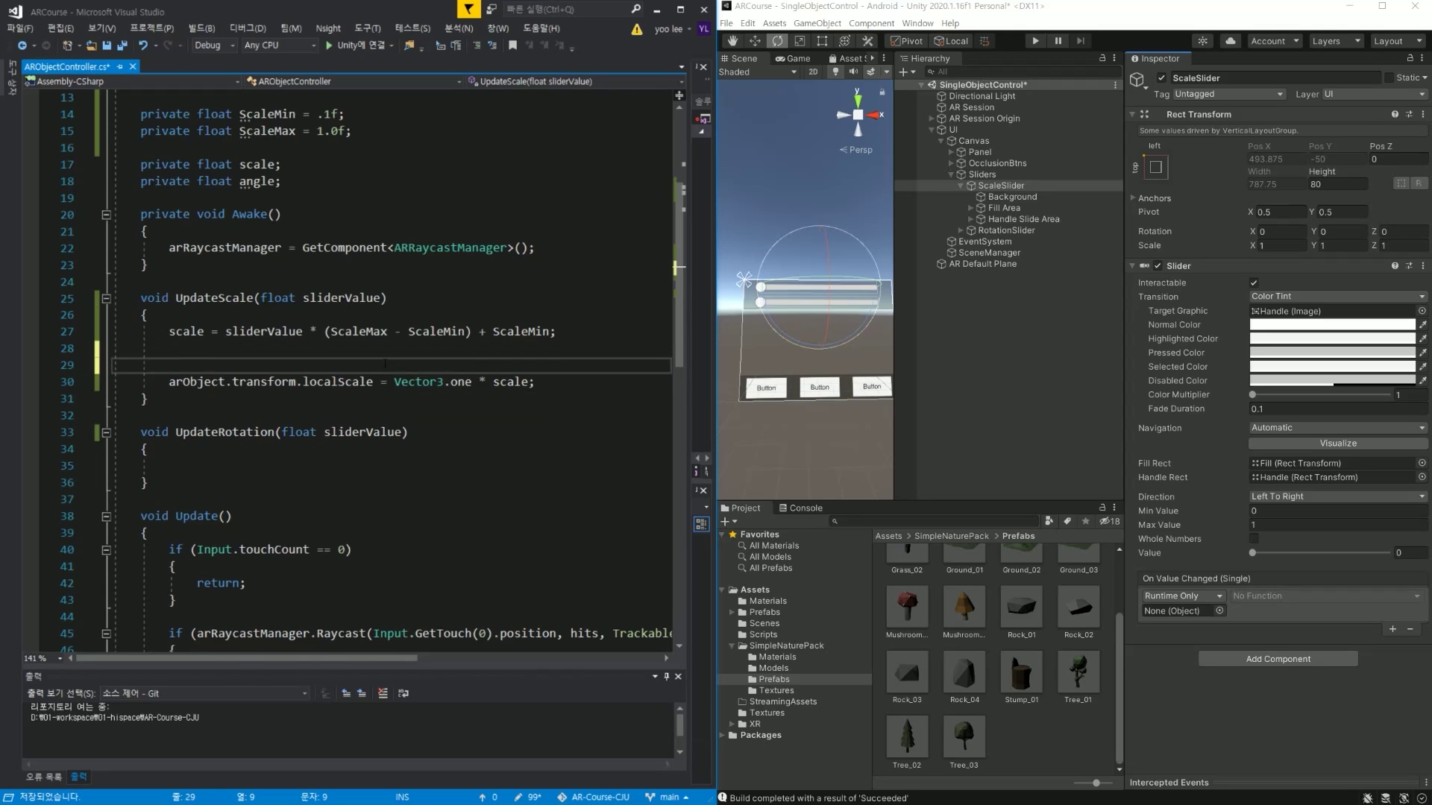
Wrap the localScale statement in an if (arObject) block, remove the leftover blank line, and save.
text(if (arObject)
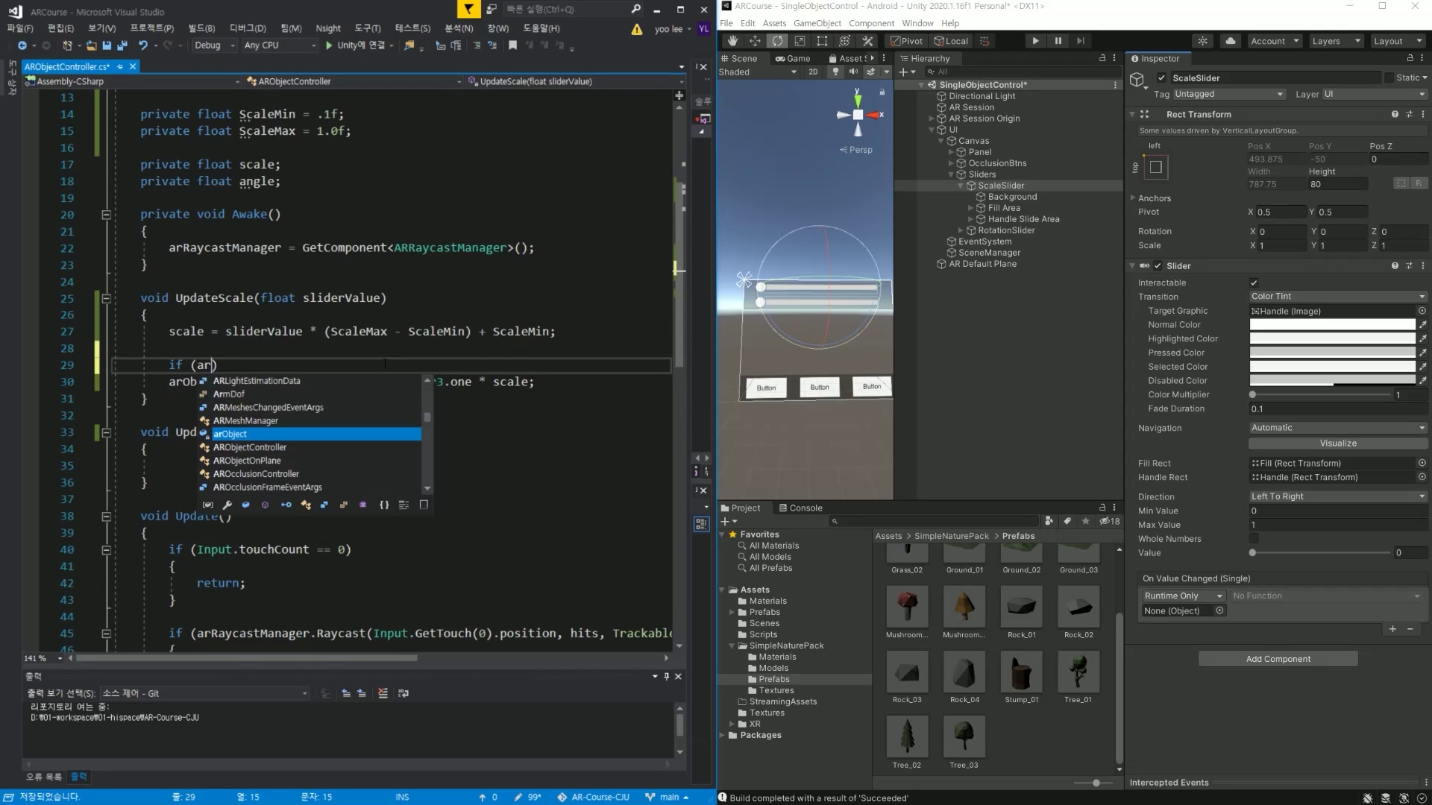
key(End)
key(Return)
text({)
key(Return)
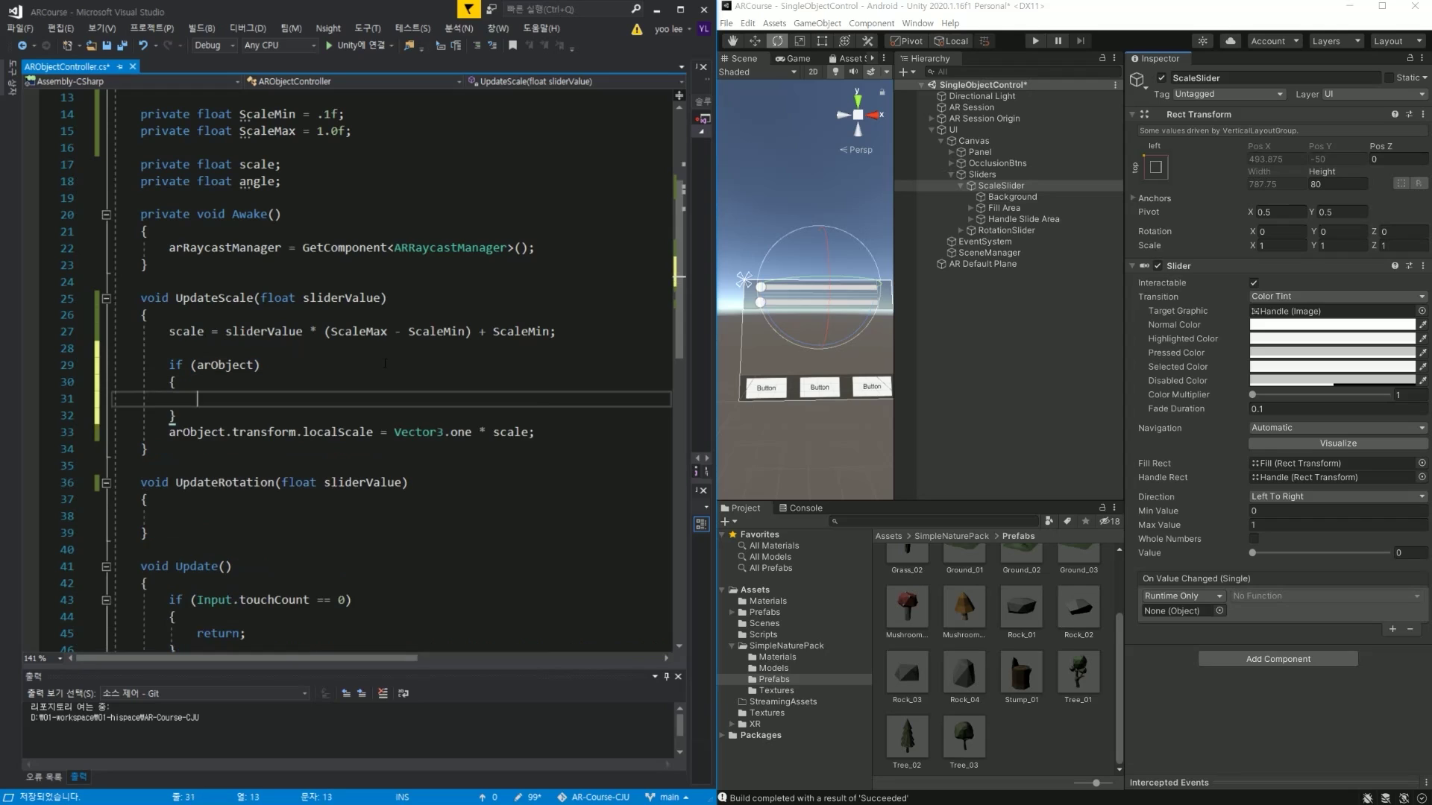
key(Down)
key(Down)
key(shift+End)
key(ctrl+x)
key(Up)
key(Up)
key(ctrl+v)
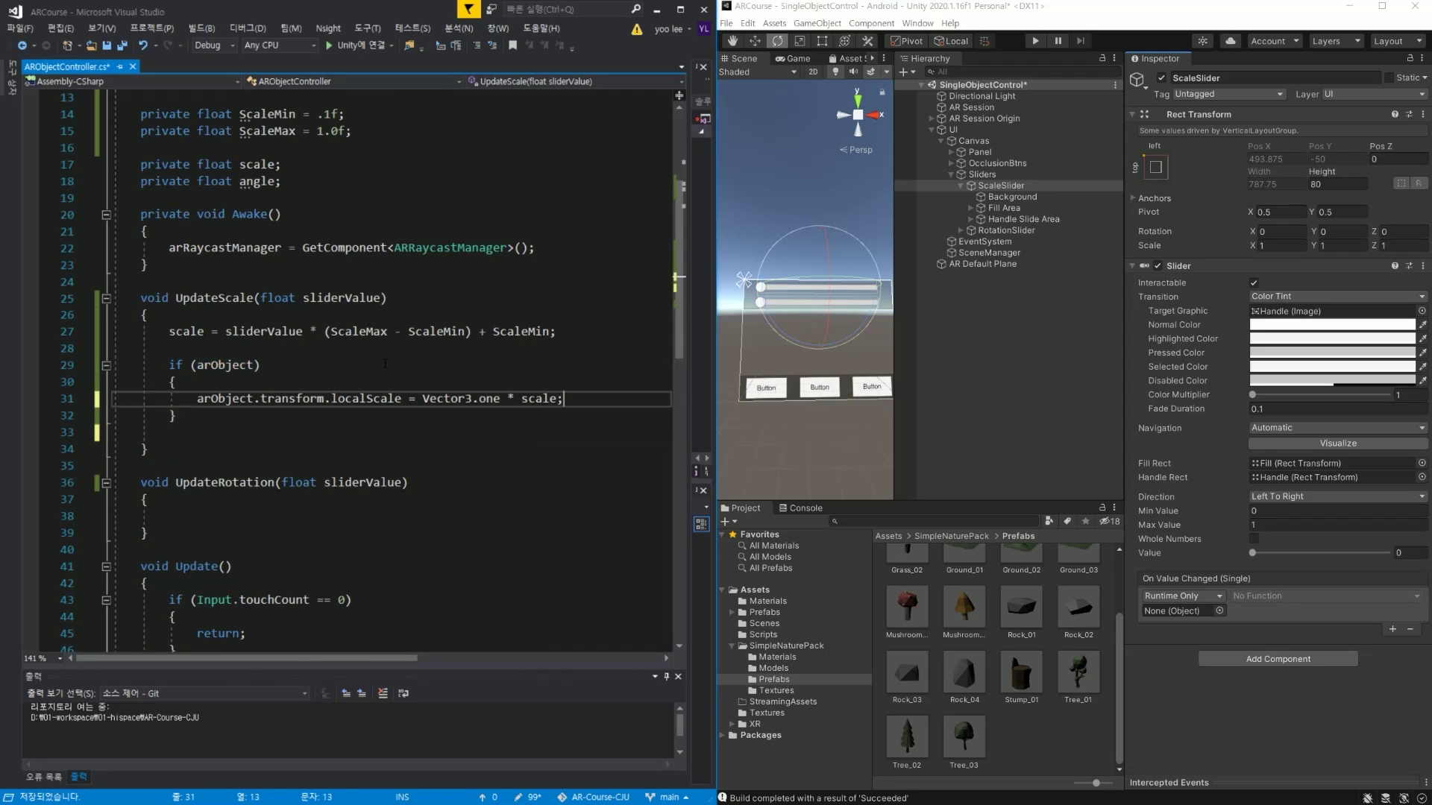
key(Down)
key(Delete)
key(ctrl+s)
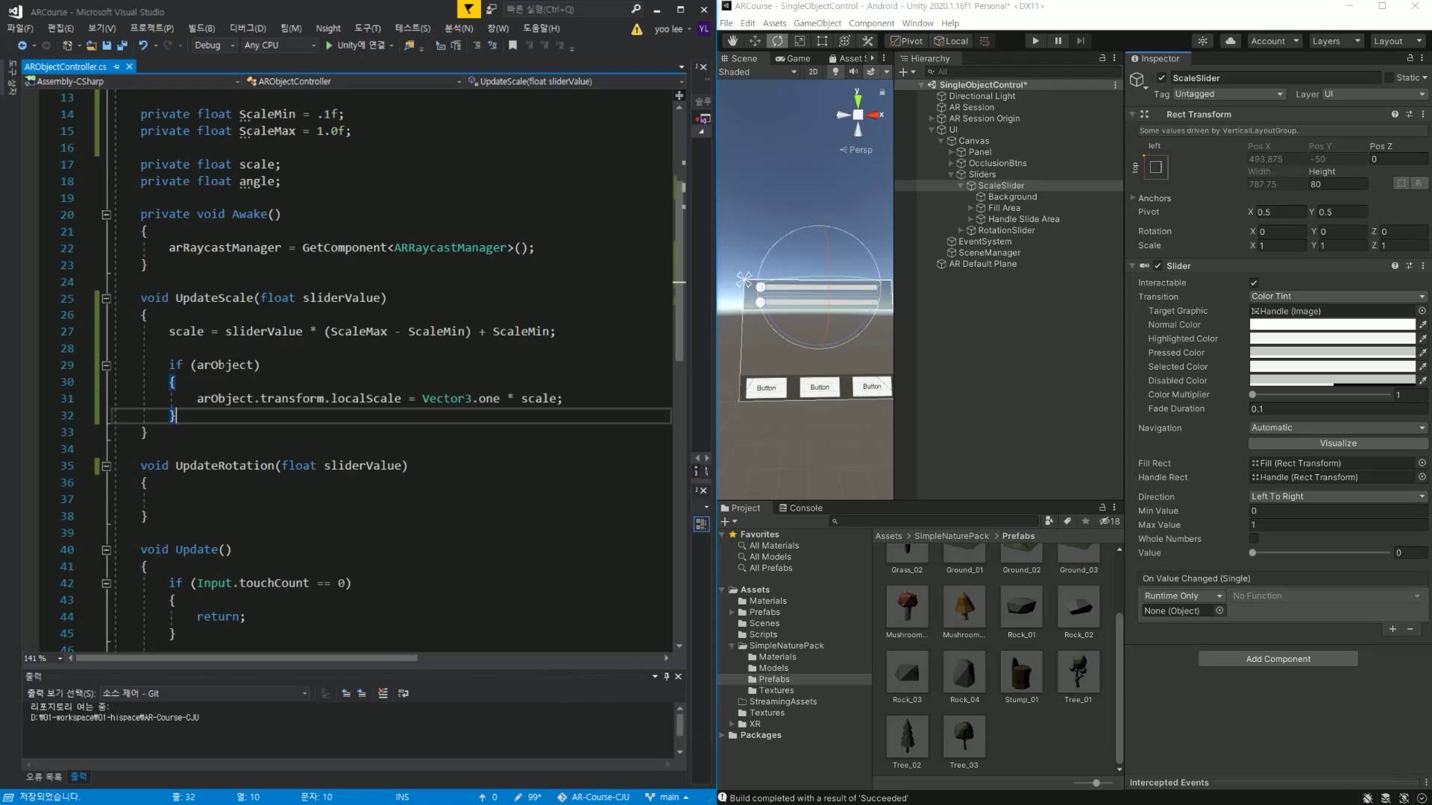
Check where scale and arObject are used in the updated UpdateScale code.
mouse_move(228, 366)
click(203, 331)
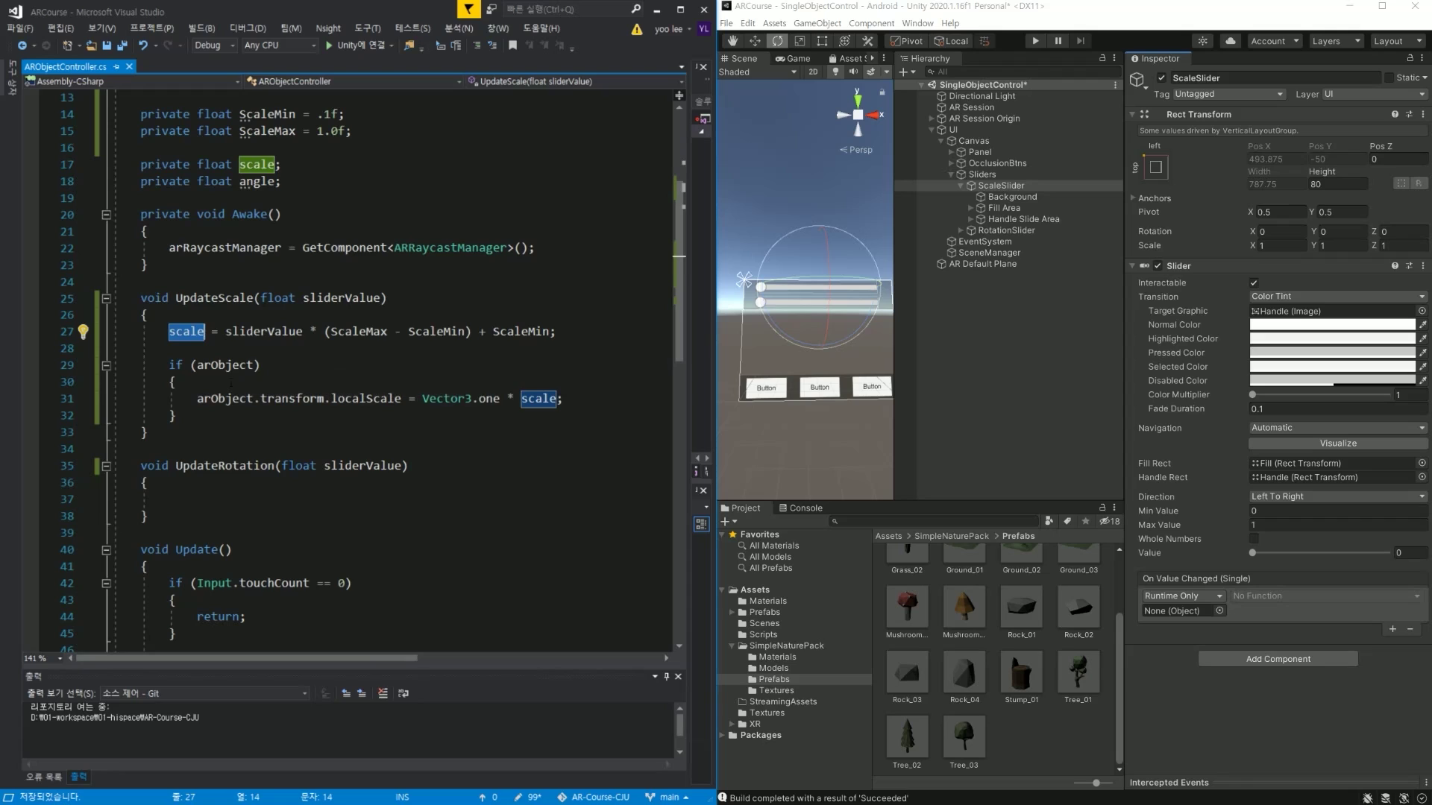
click(230, 382)
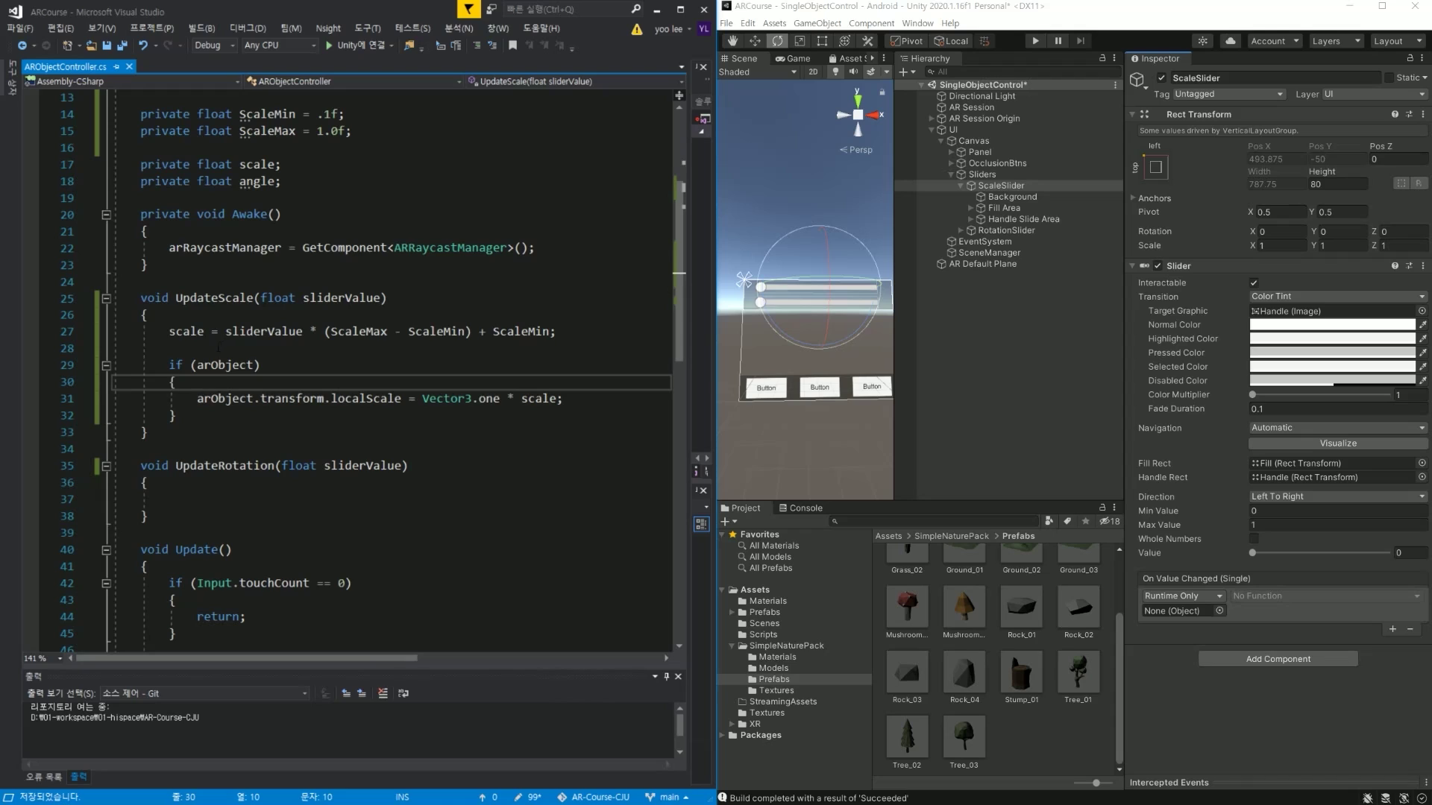
double_click(181, 333)
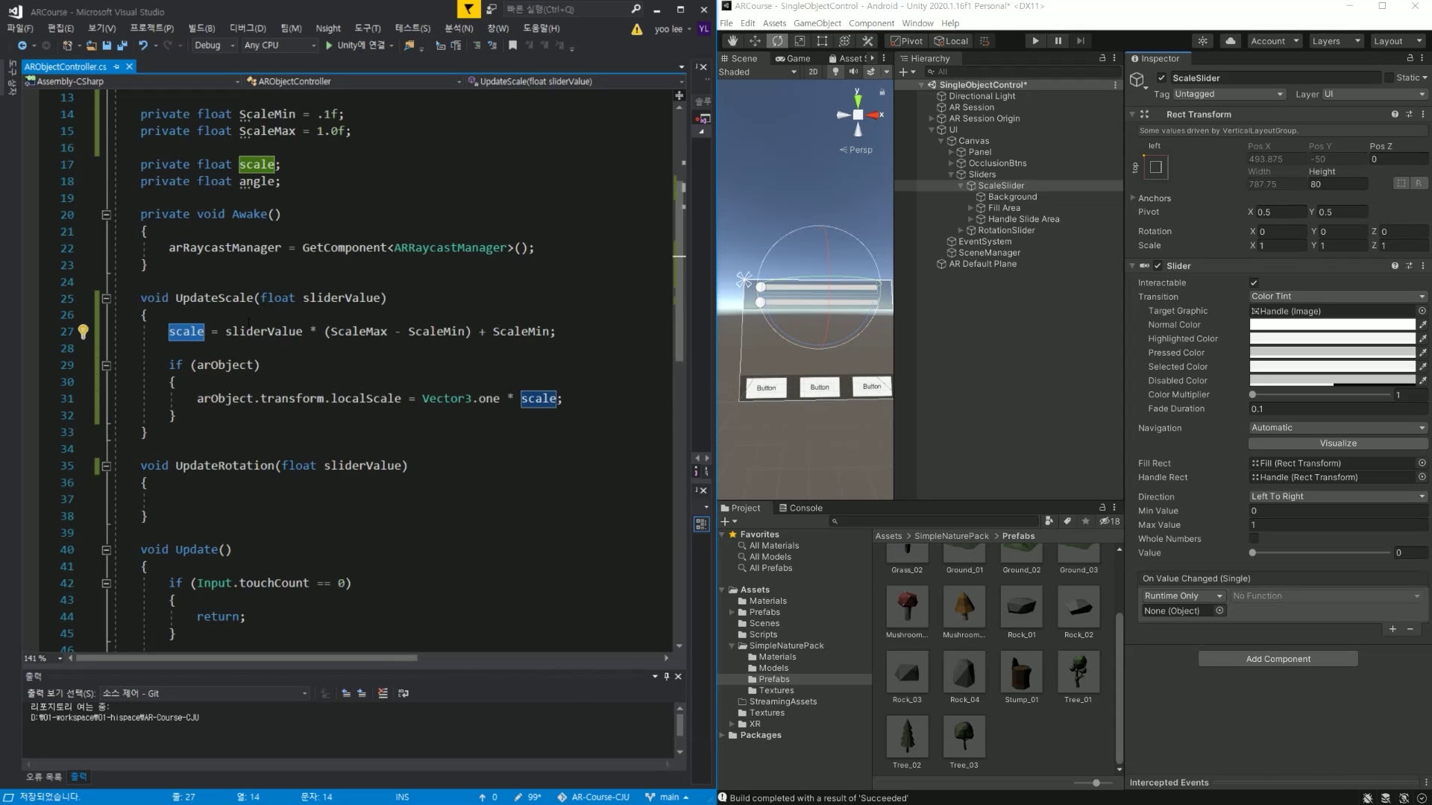
double_click(225, 365)
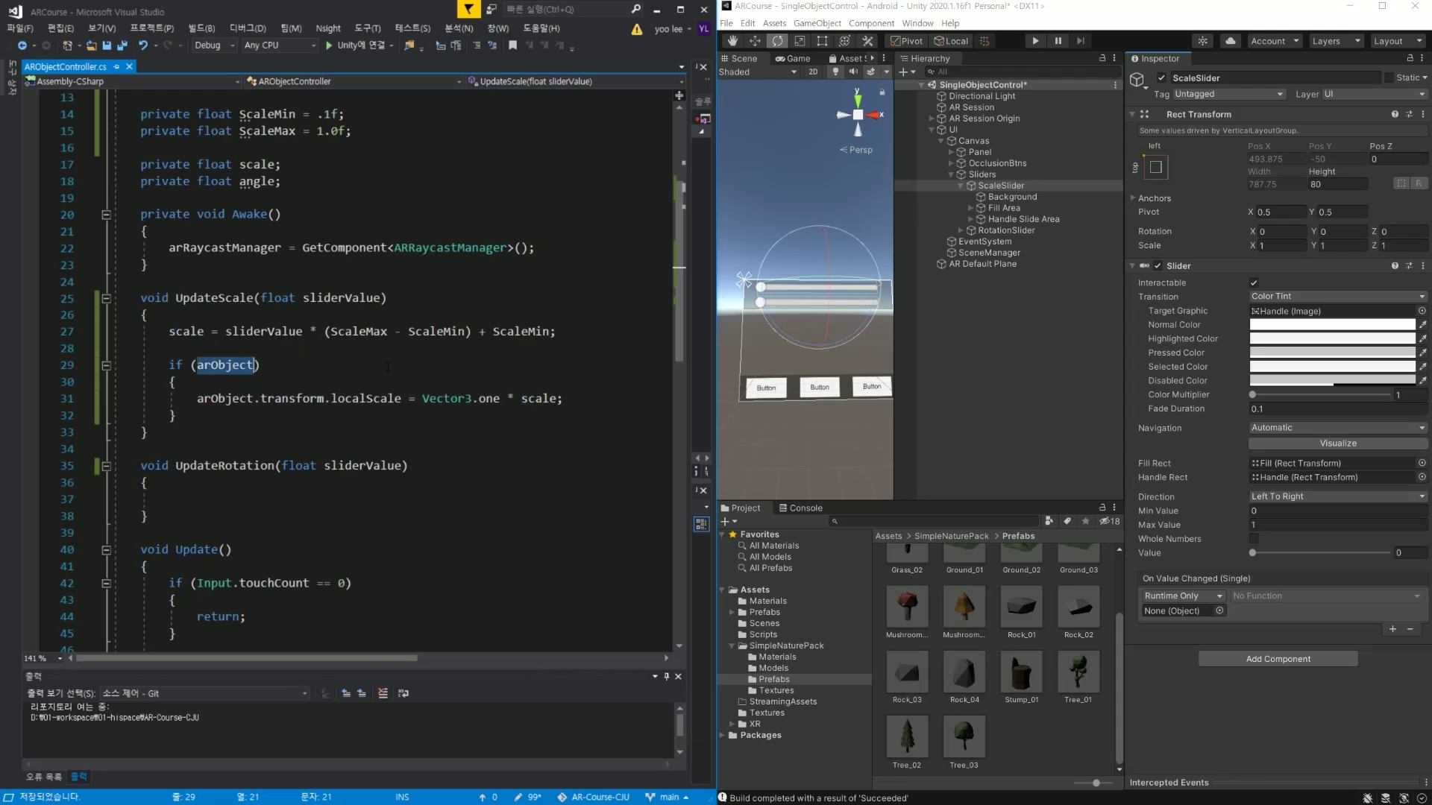
double_click(191, 332)
scroll(268, 485, down, 6)
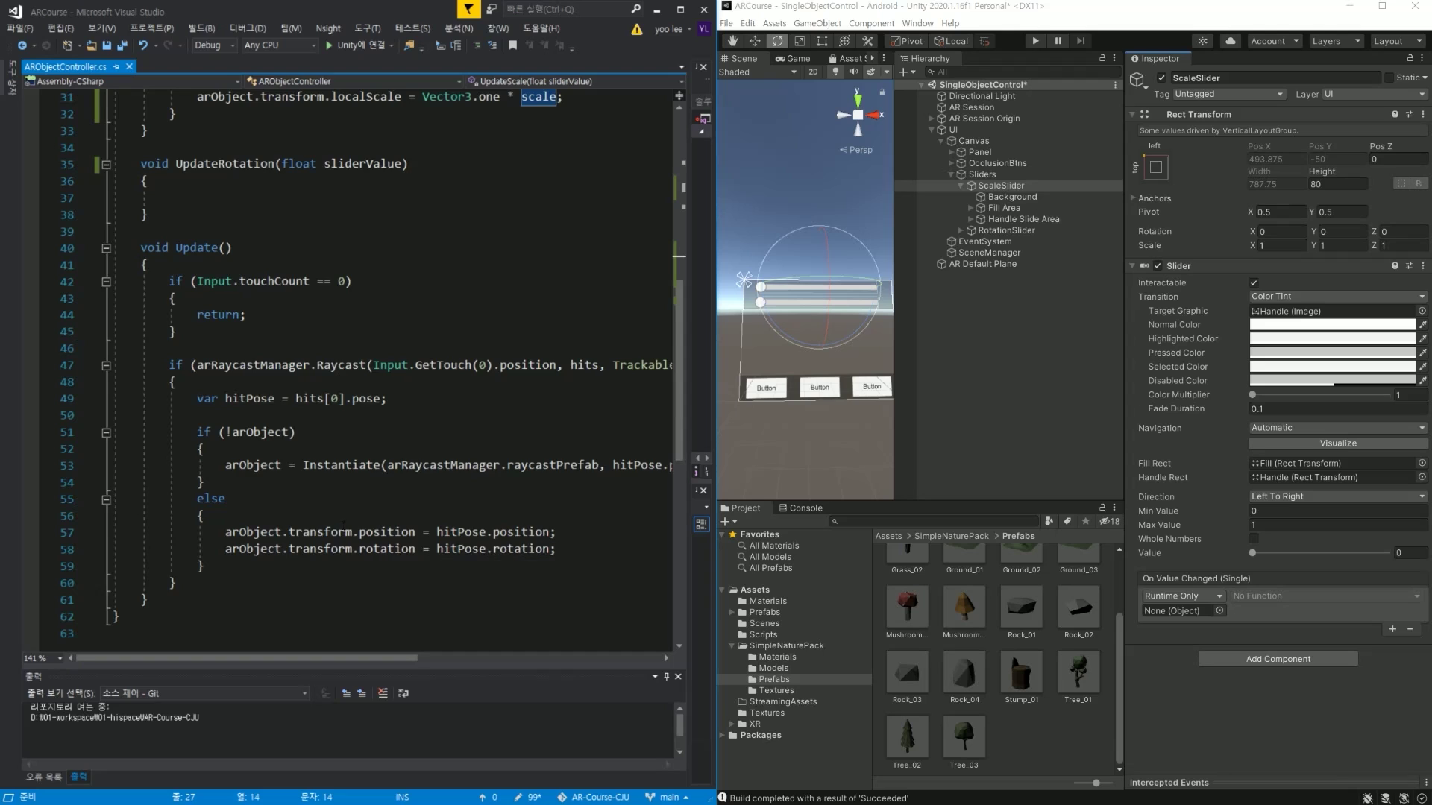
Add 'arObject.transform.localScale = Vector3.one * scale;' after the Instantiate call in Update and save.
scroll(285, 423, down, 1)
click(286, 420)
key(End)
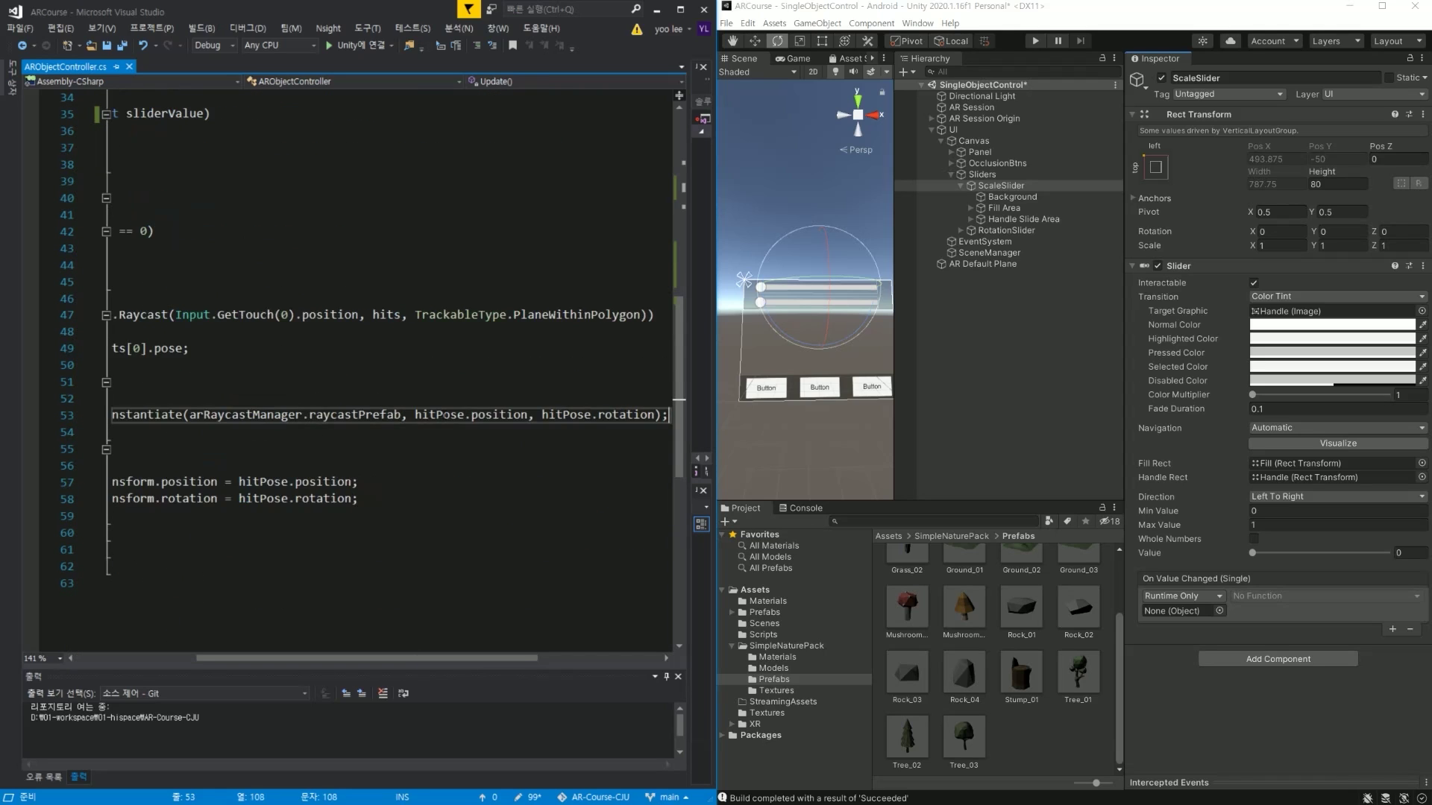
key(Return)
text(arObject.tra)
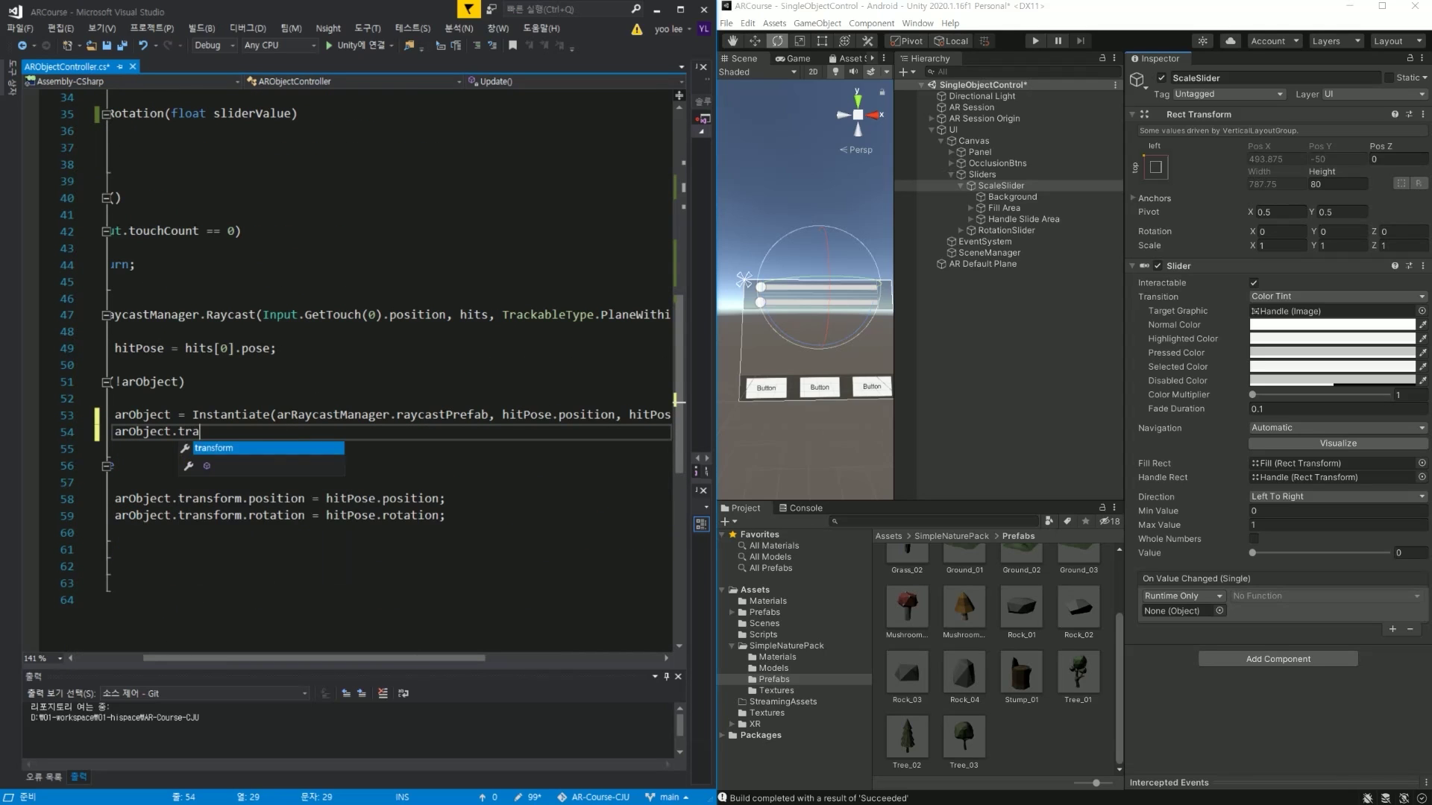
text(nsform.sca =)
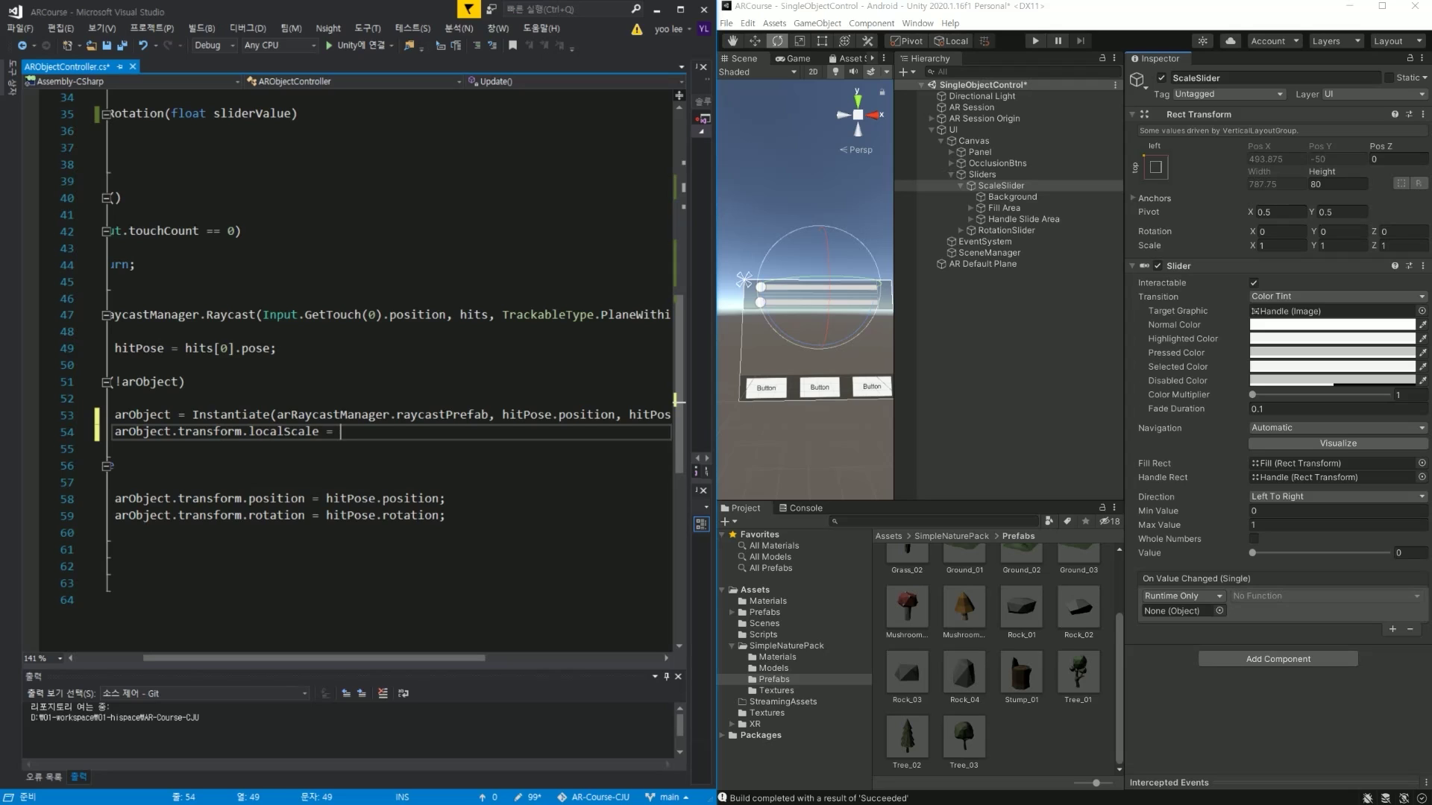
text( Vector)
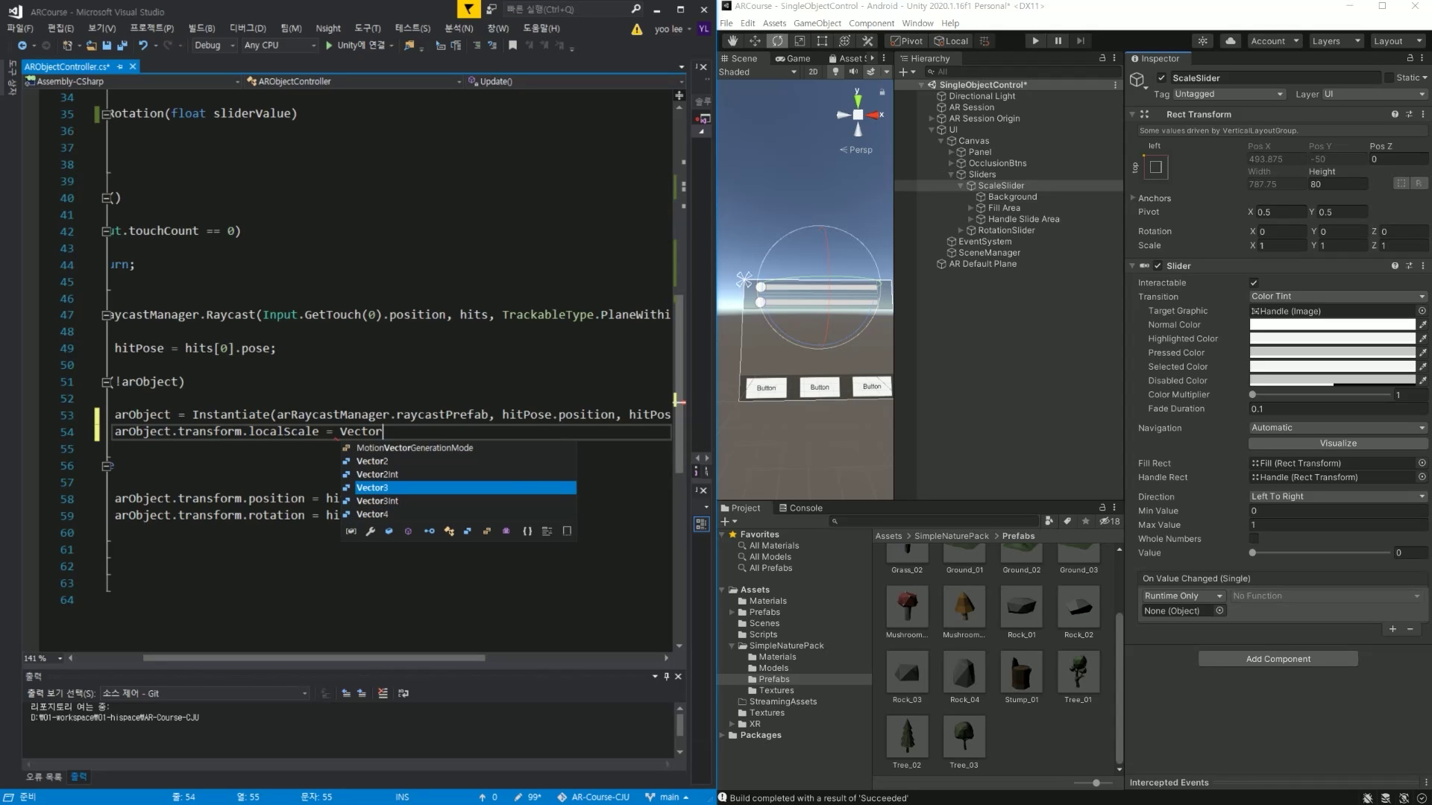
text(3.one * scale)
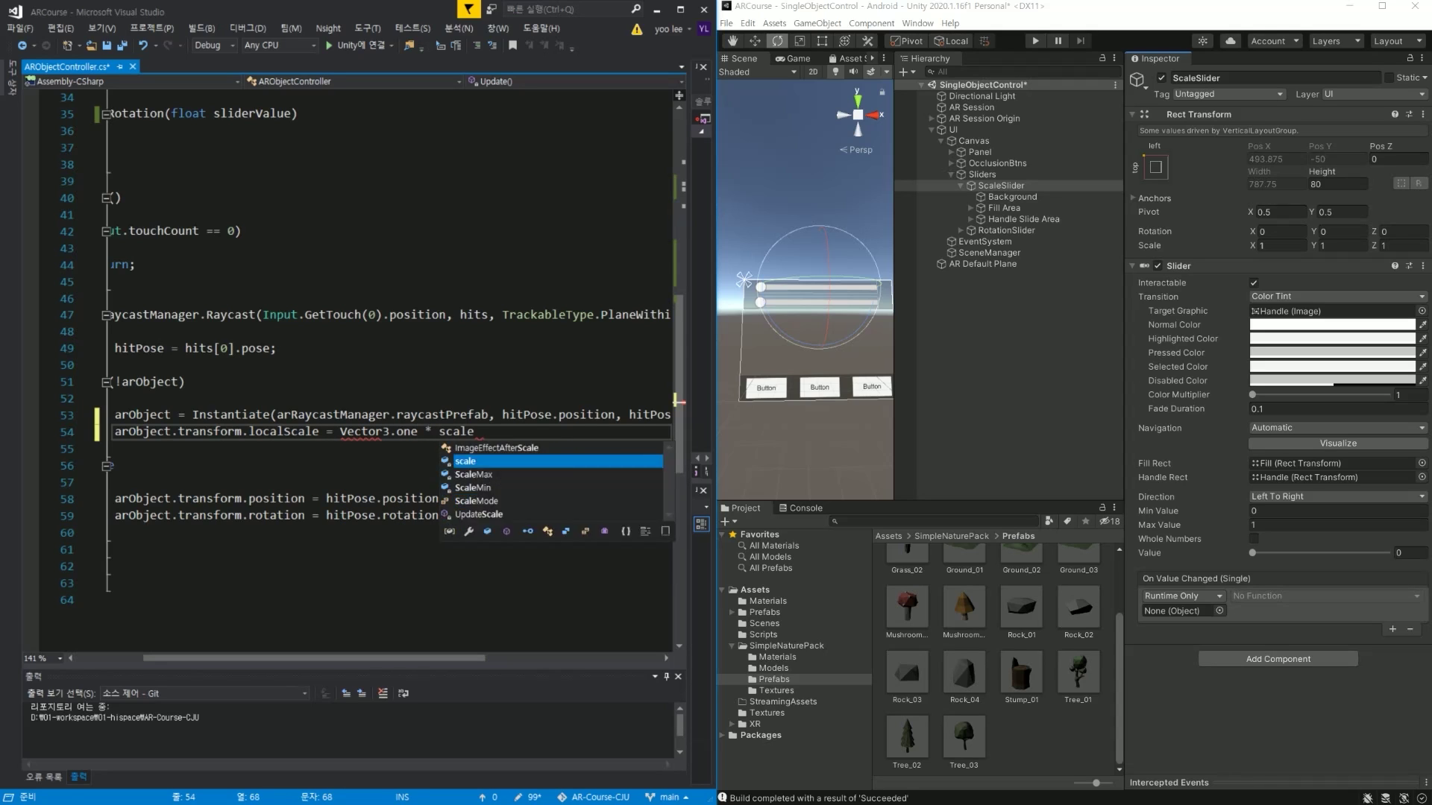
text(;)
key(ctrl+s)
key(Home)
key(Home)
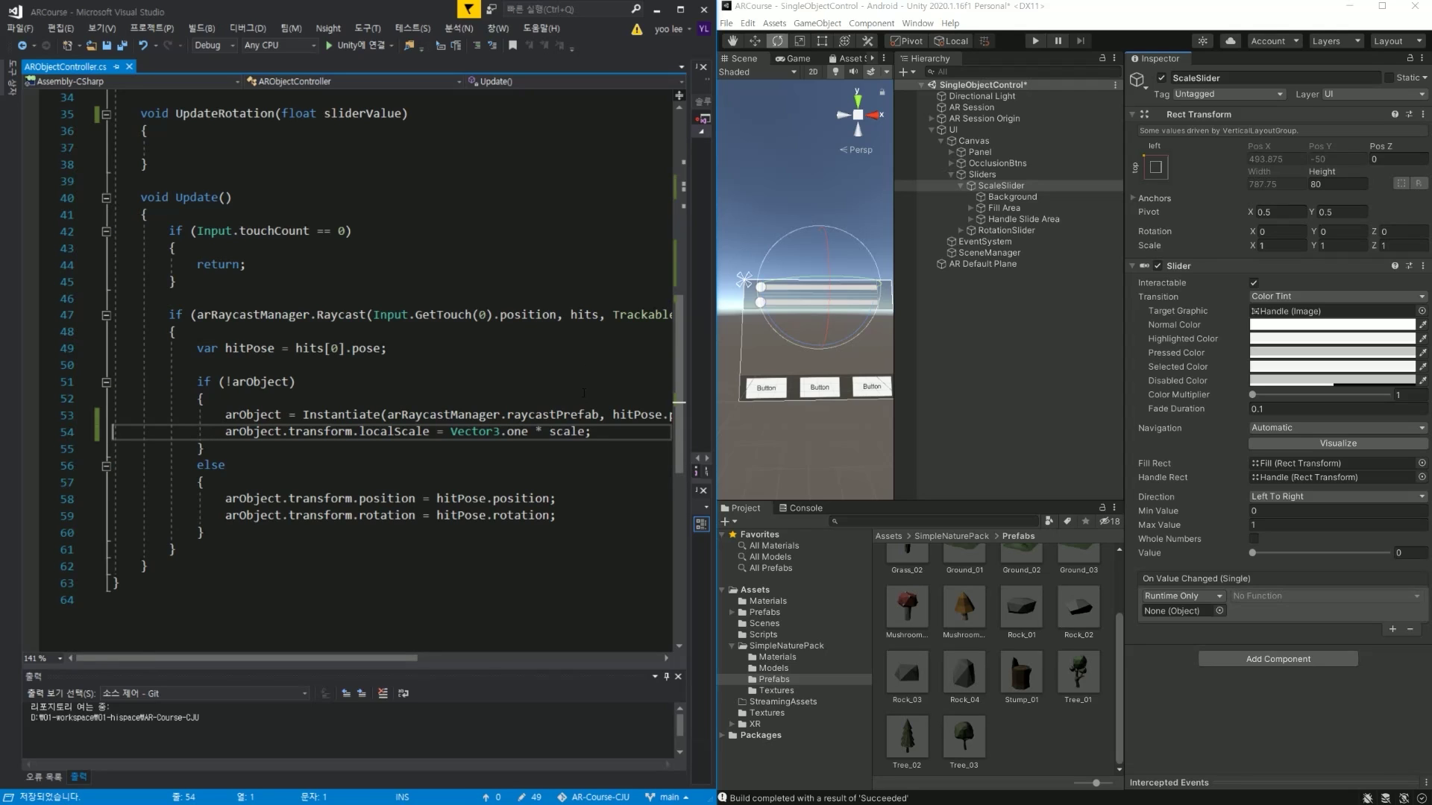
Verify the new localScale line and move into UpdateRotation's empty body.
double_click(394, 432)
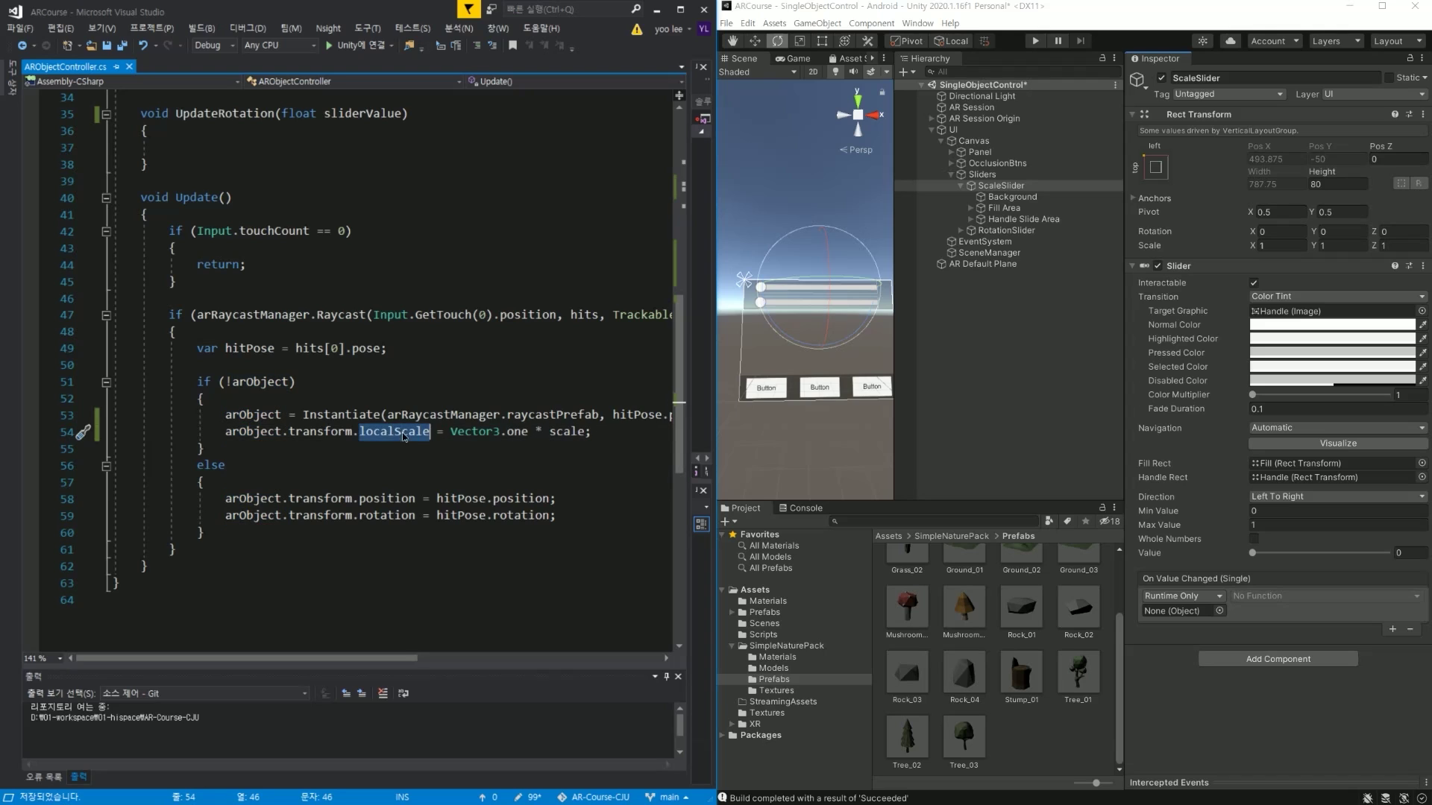
click(417, 464)
scroll(383, 458, up, 6)
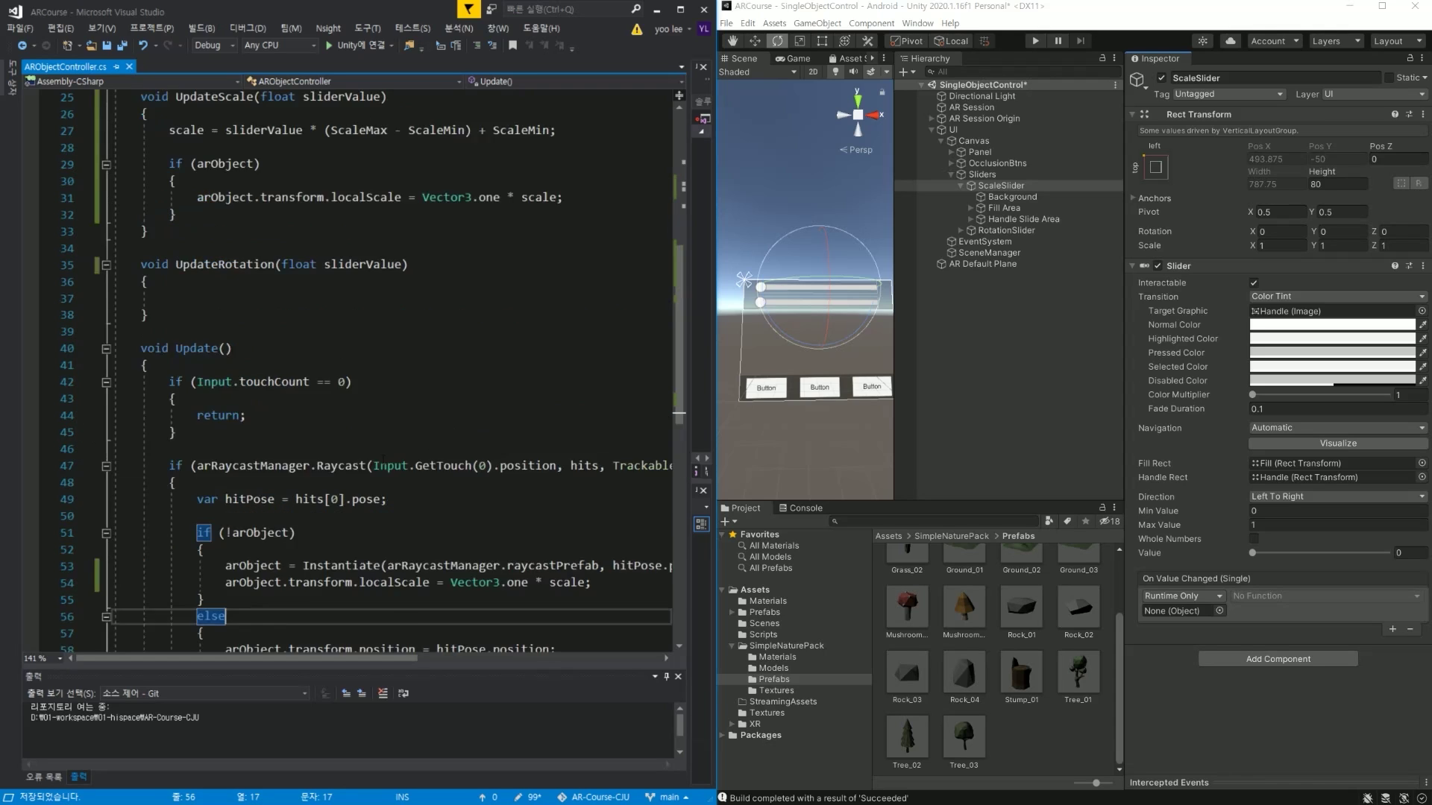
click(382, 455)
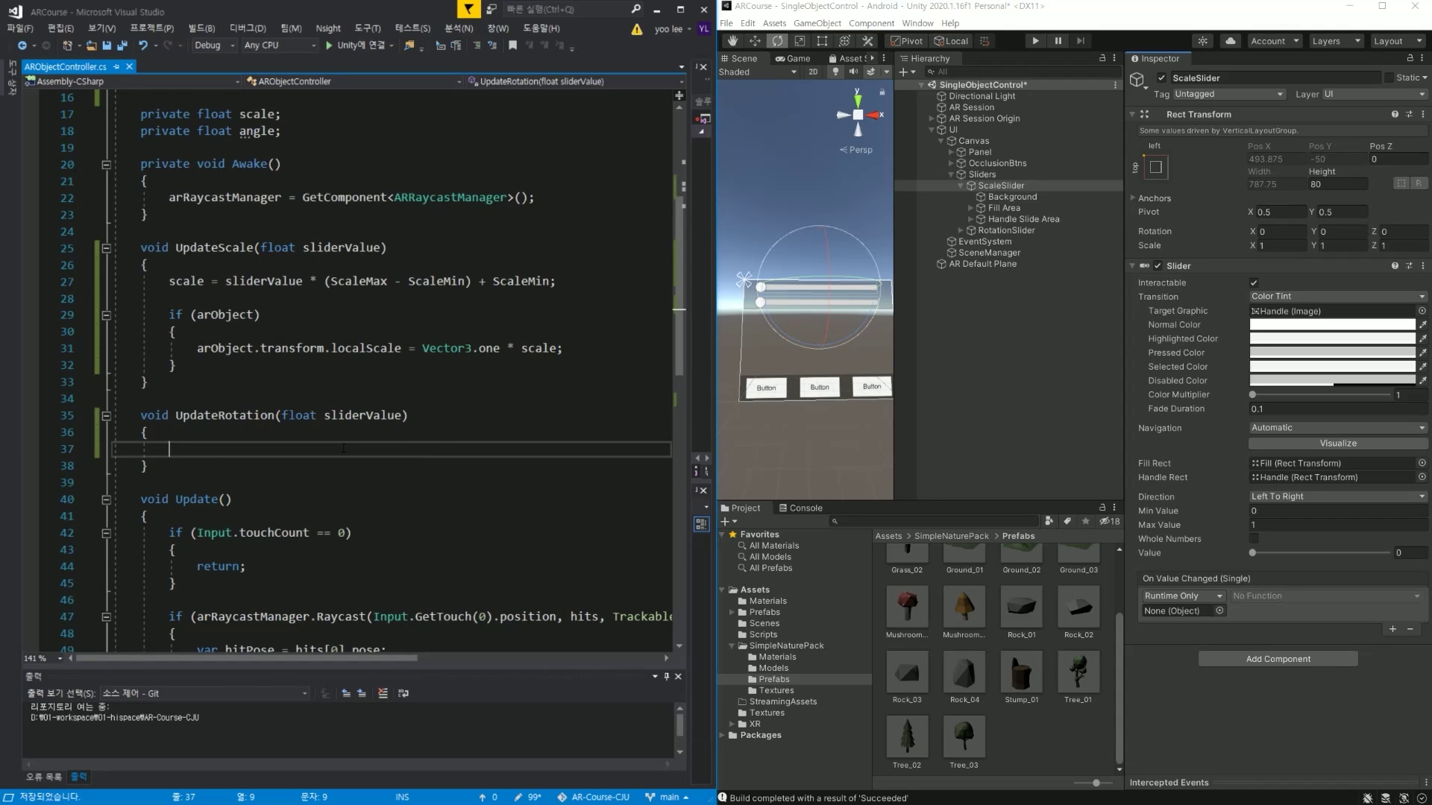
Declare private const float AngleMin = .1f and AngleMax = 10f below ScaleMax and save.
scroll(343, 449, up, 1)
scroll(358, 313, up, 1)
click(372, 182)
key(Return)
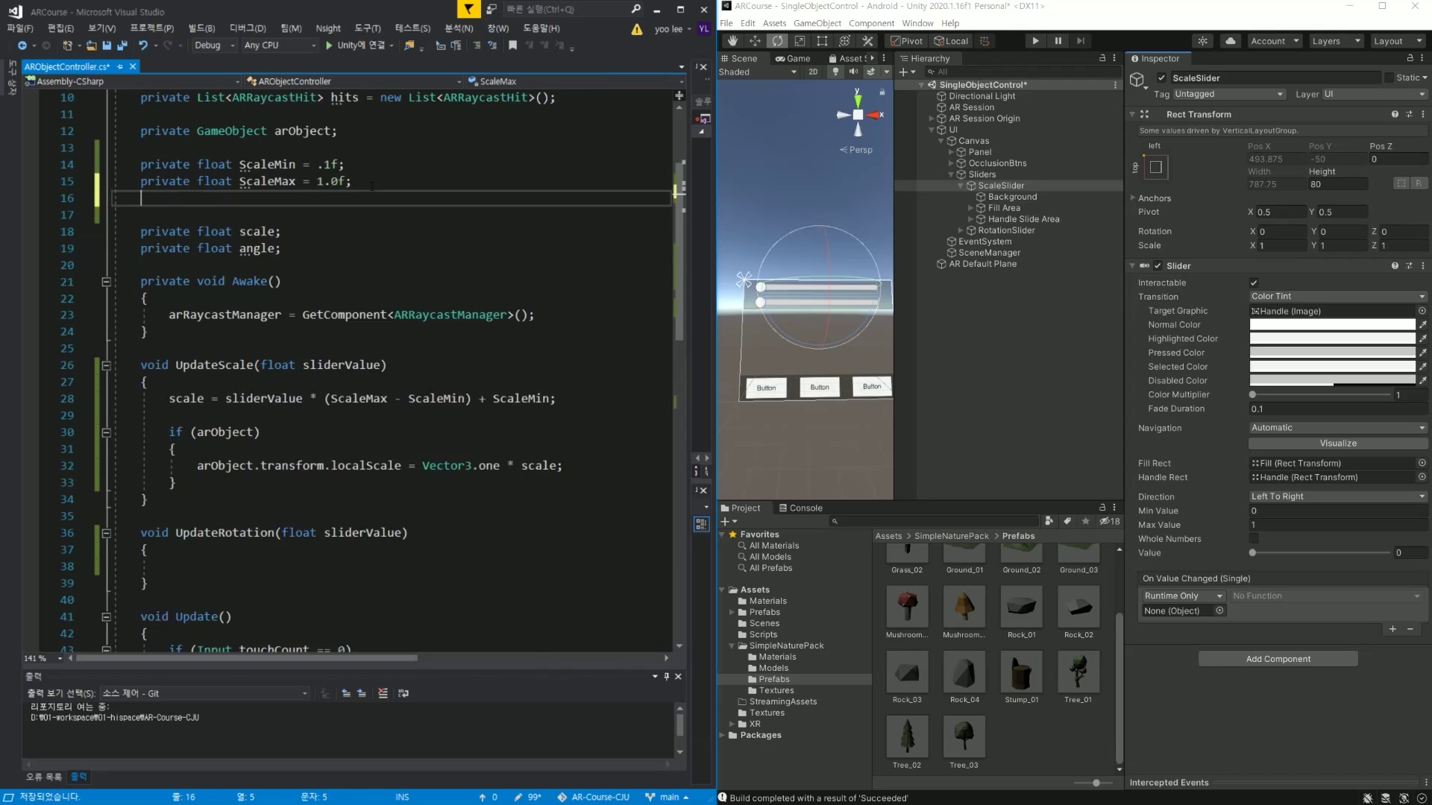
key(Return)
text(p)
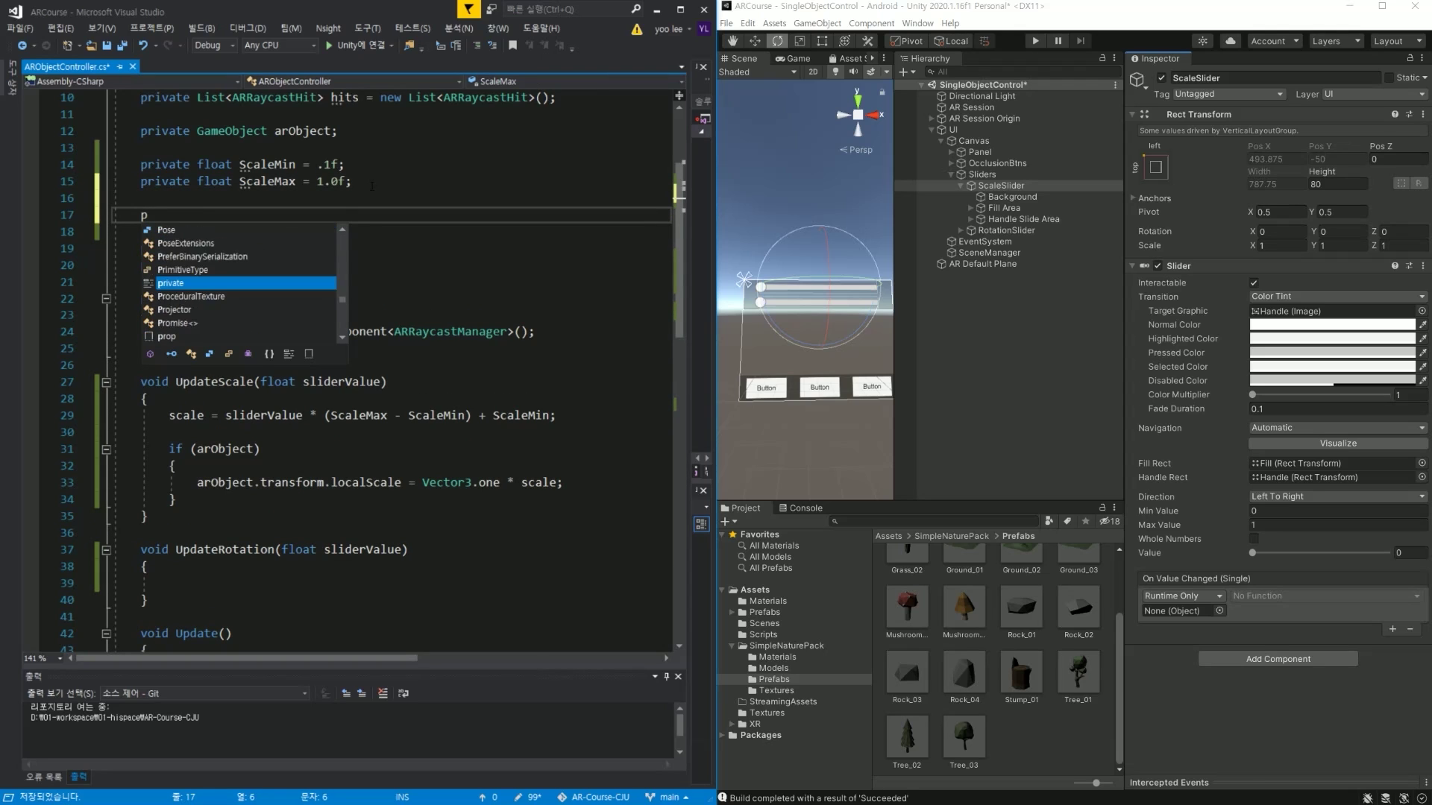
text(rivate float)
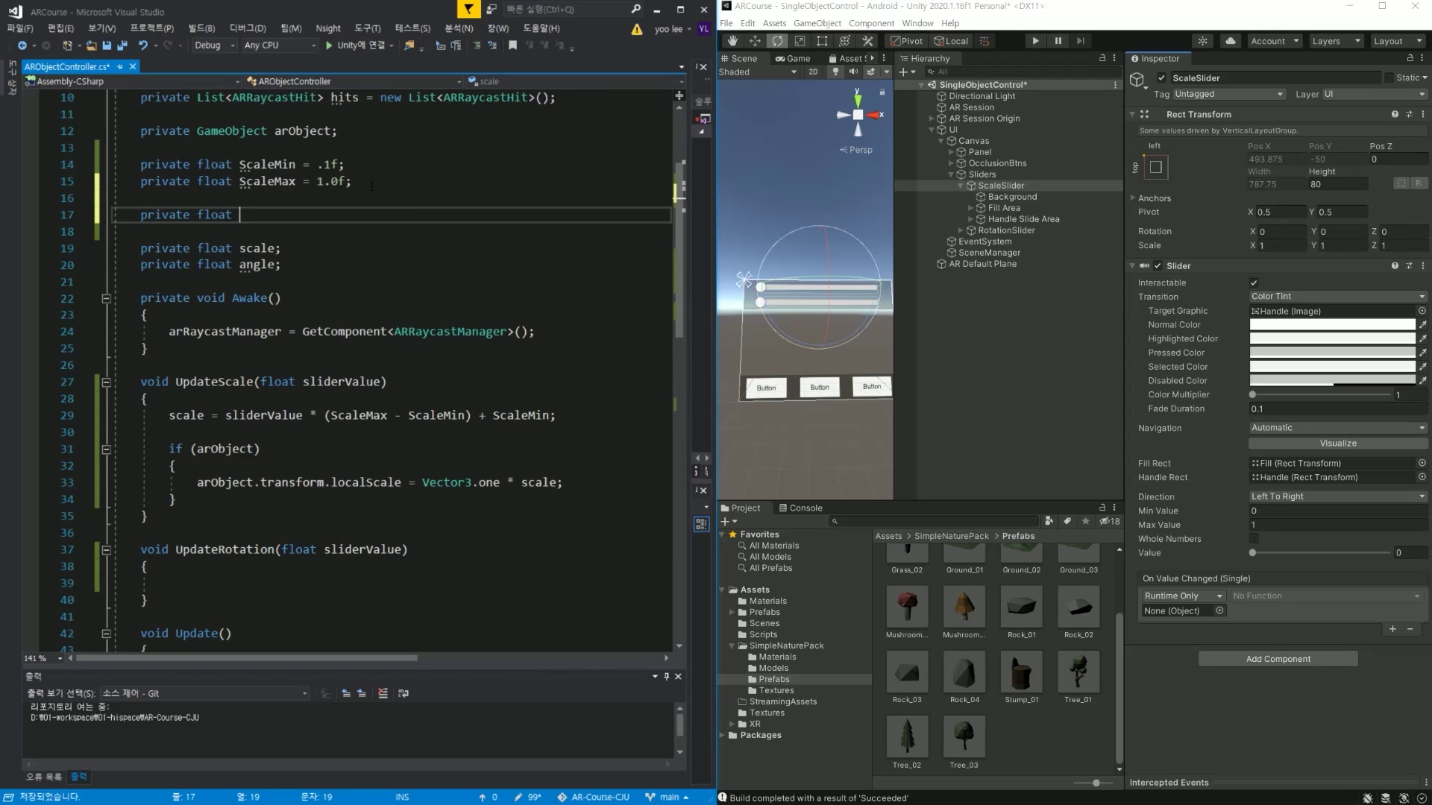
key(BackSpace)
key(BackSpace)
key(BackSpace)
text(const fl)
text(A)
text(ngle)
text(Min = .1f)
text(;)
key(Return)
text(private )
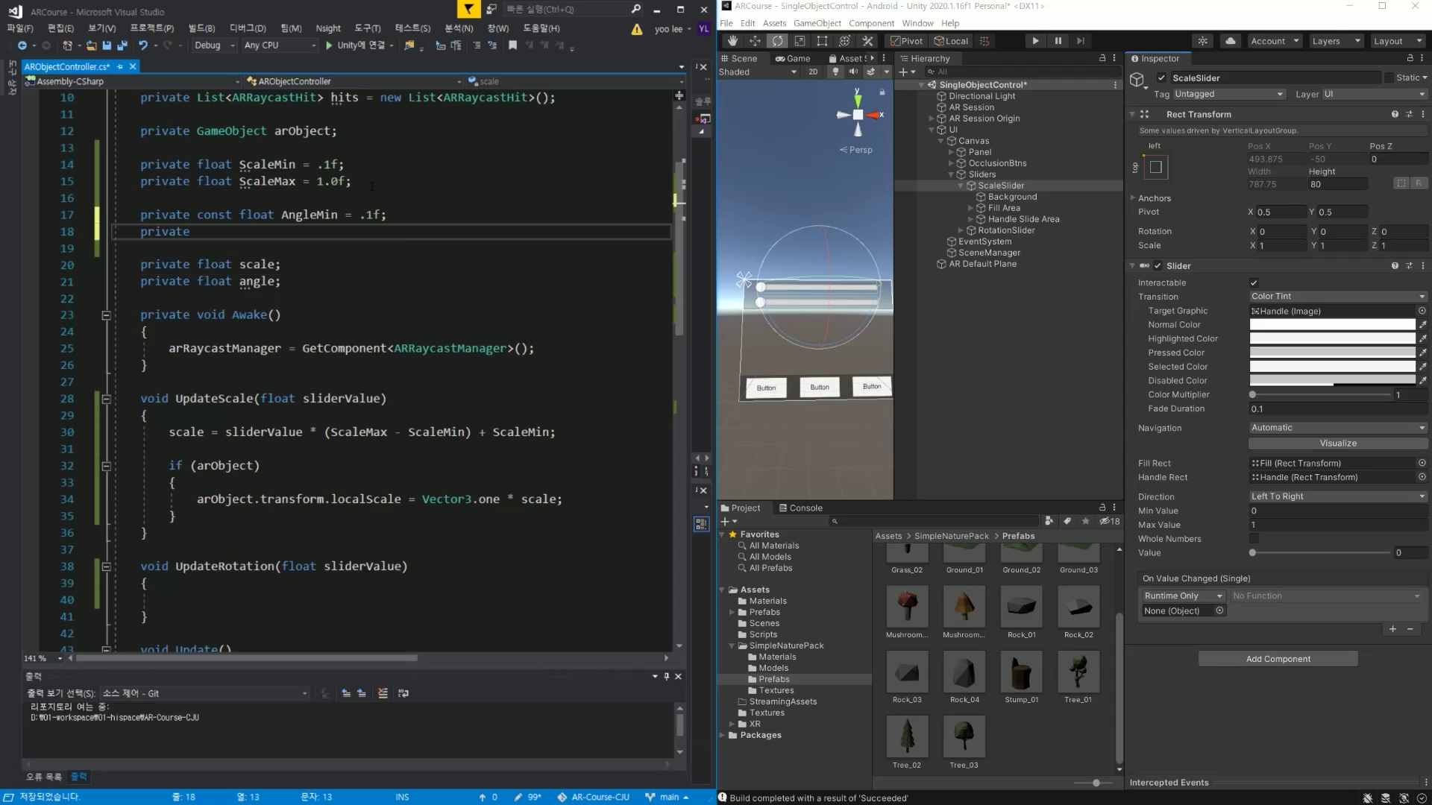
text(const fl)
key(space)
text(oat Ang)
text(leMax = 10)
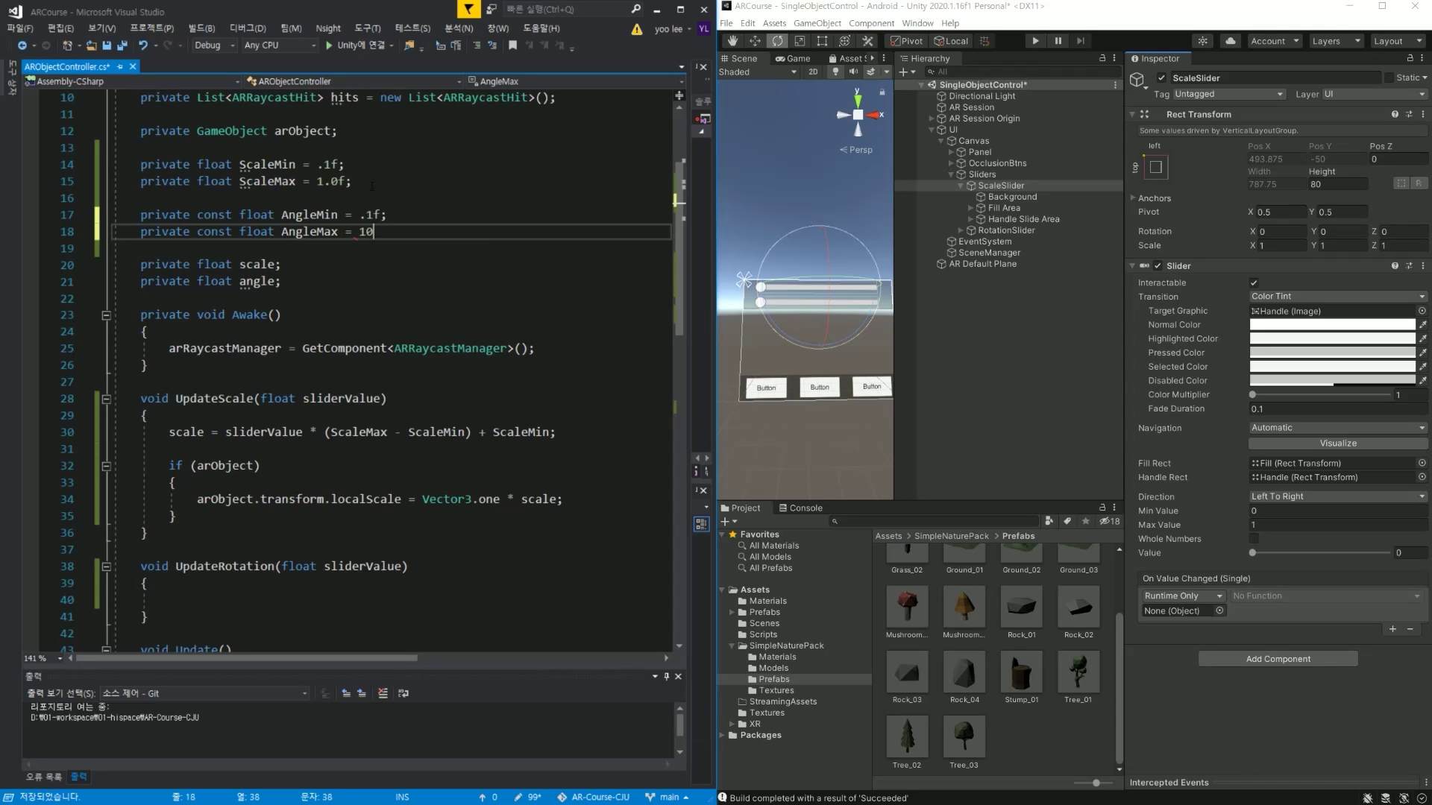
text(f;)
key(ctrl+s)
Make ScaleMin and ScaleMax constants by adding the const keyword, and save.
click(289, 203)
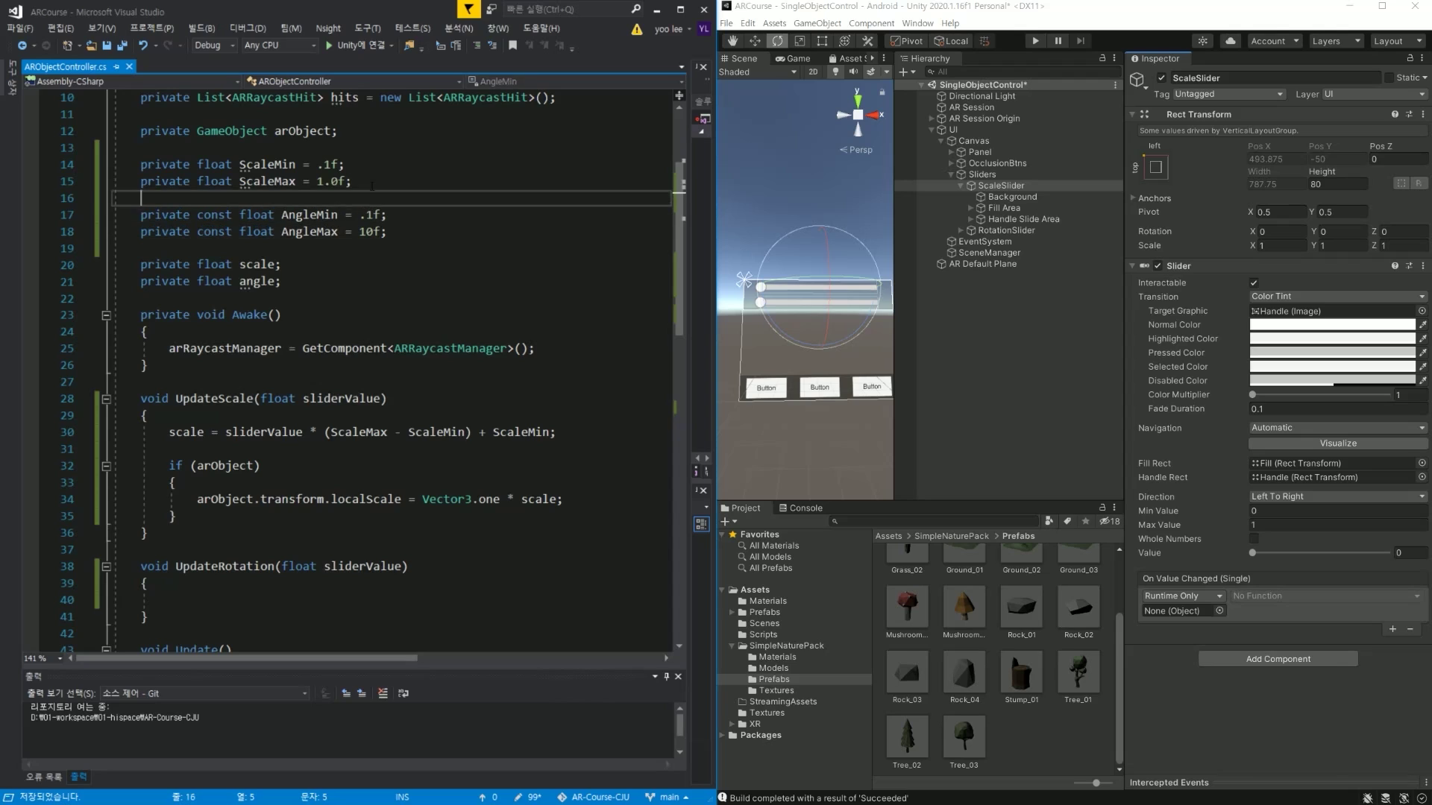
double_click(214, 214)
key(ctrl+c)
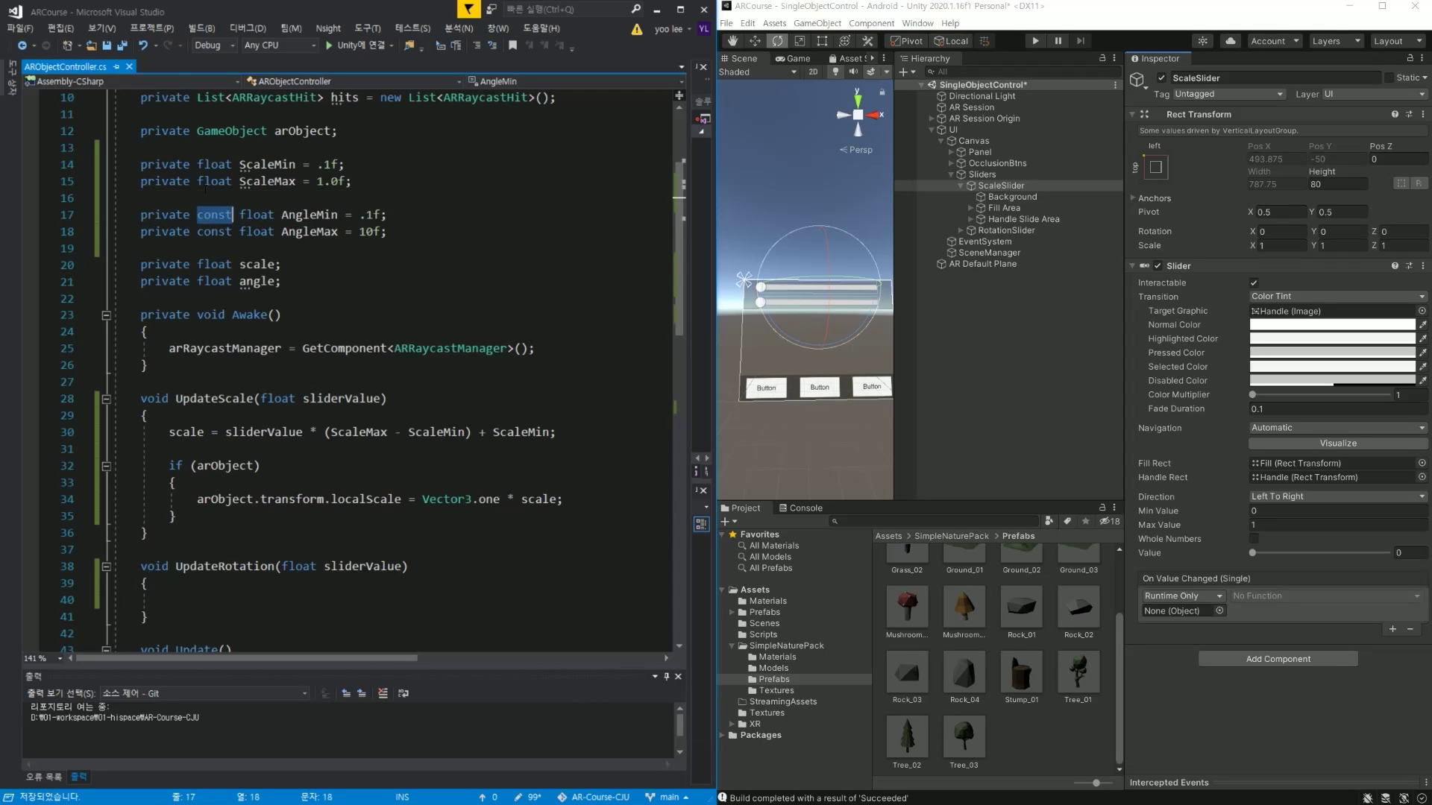
click(196, 164)
key(ctrl+v)
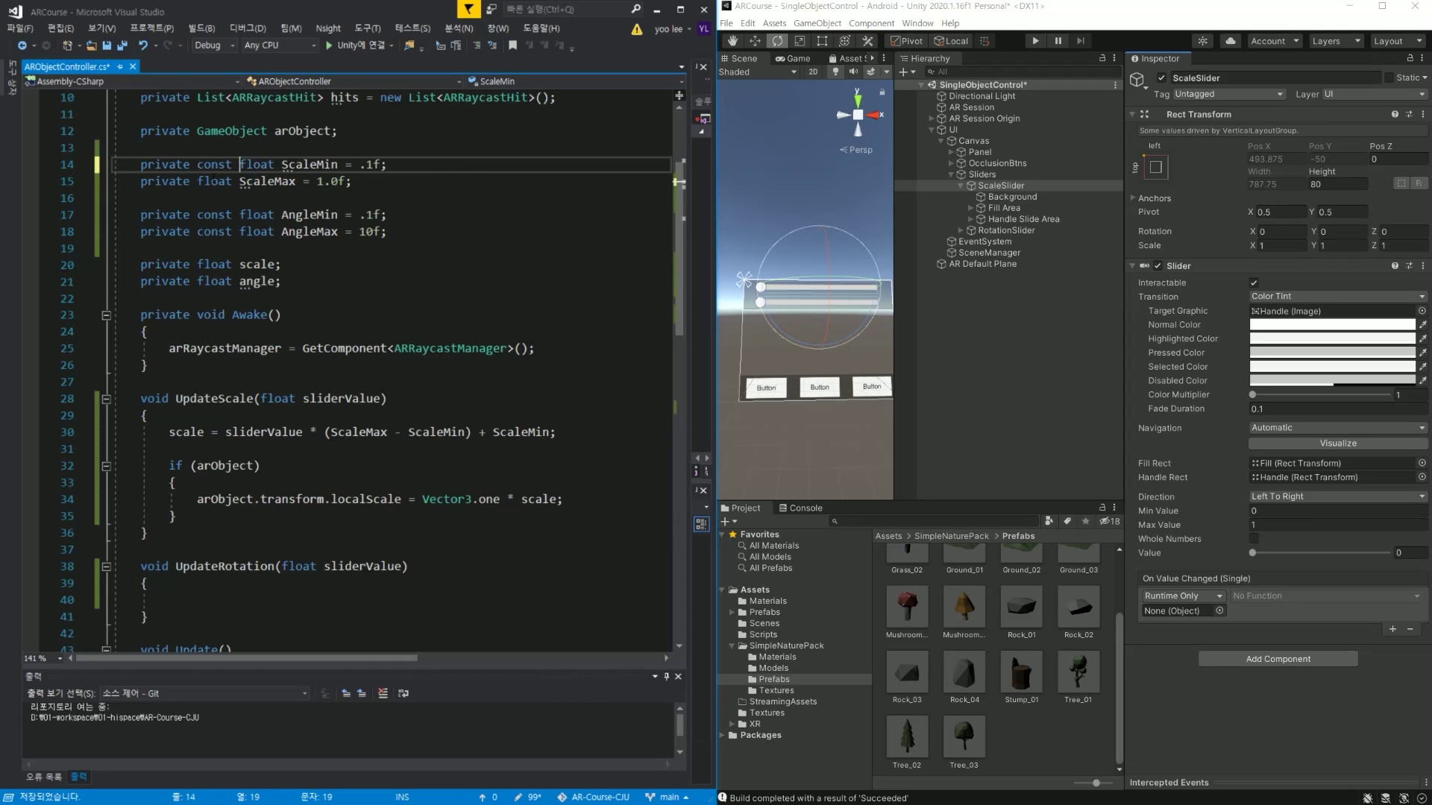
click(197, 181)
key(ctrl+v)
key(ctrl+s)
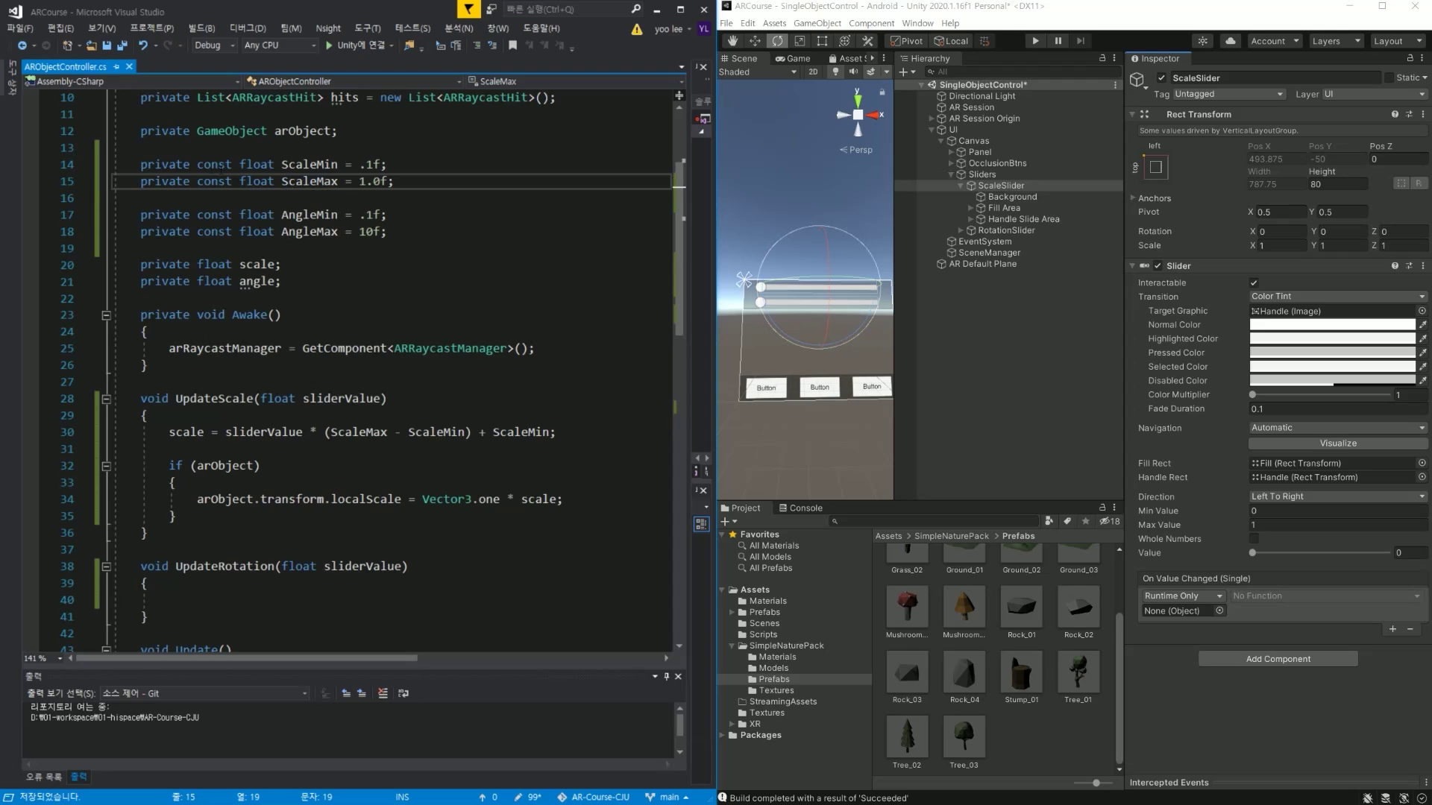
Remove the blank line between the scale and angle limits and save.
click(239, 200)
key(ctrl+x)
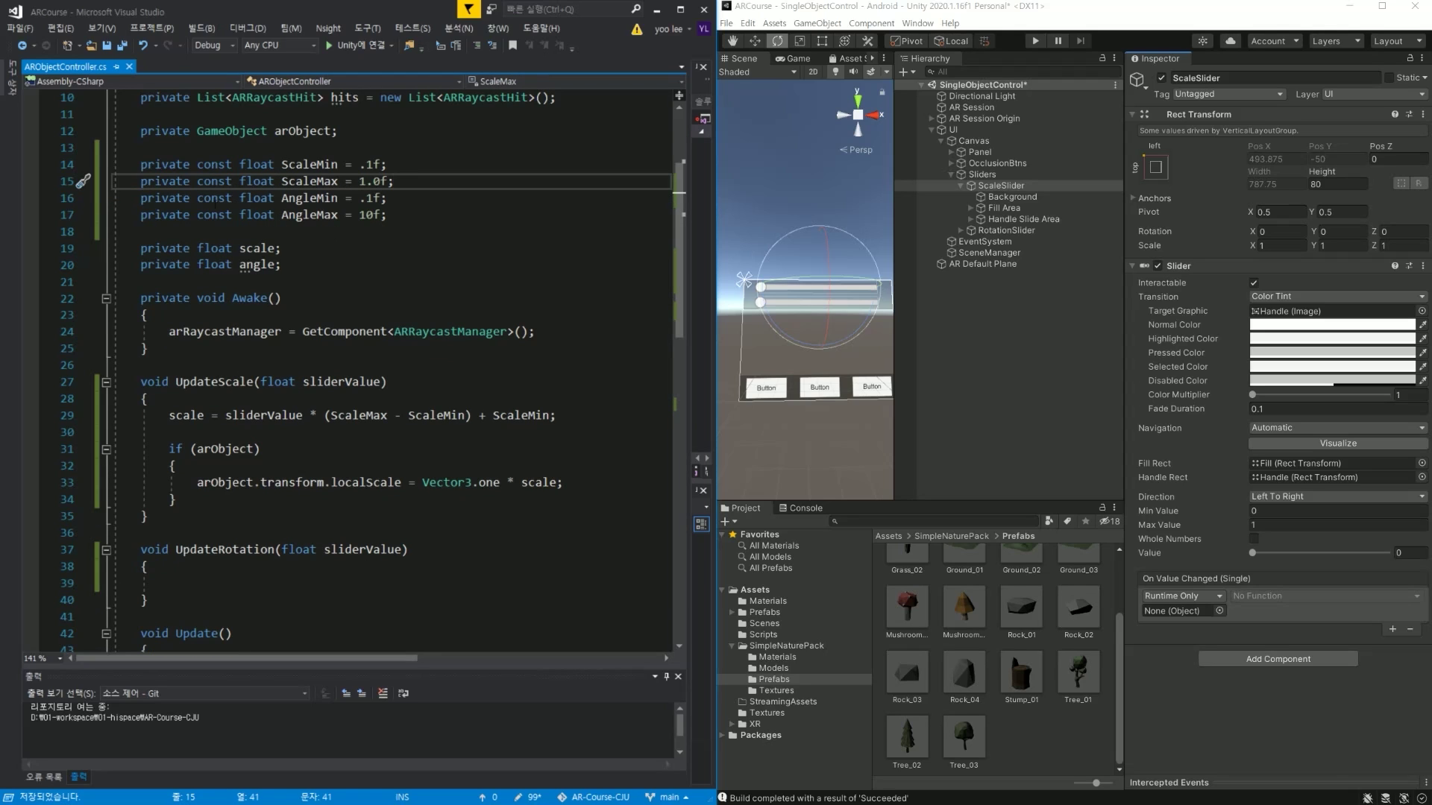
double_click(215, 198)
key(ctrl+s)
click(254, 198)
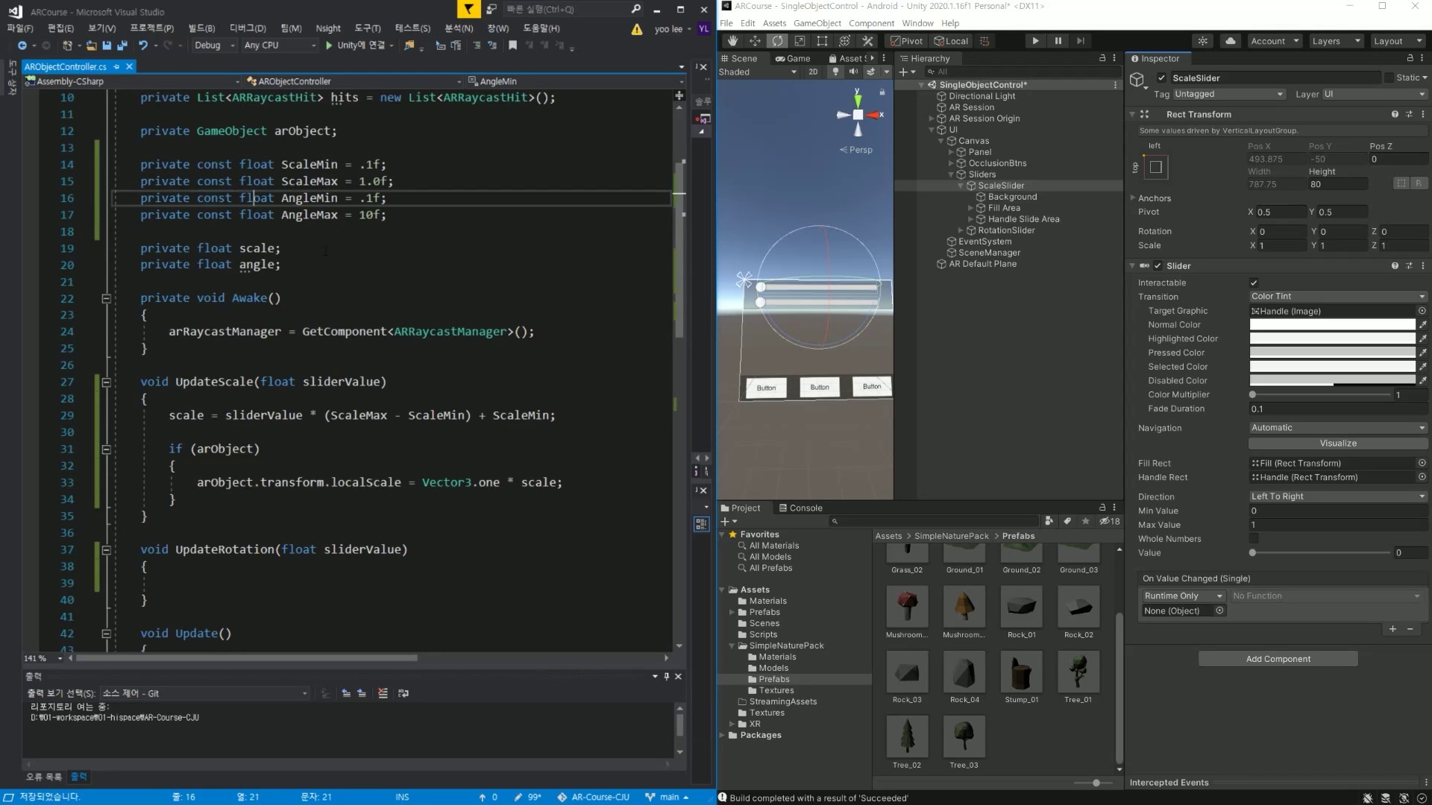
scroll(246, 373, down, 1)
click(236, 530)
Complete the angle formula as sliderValue * (AngleMax - AngleMin) + AngleMin.
text(angle)
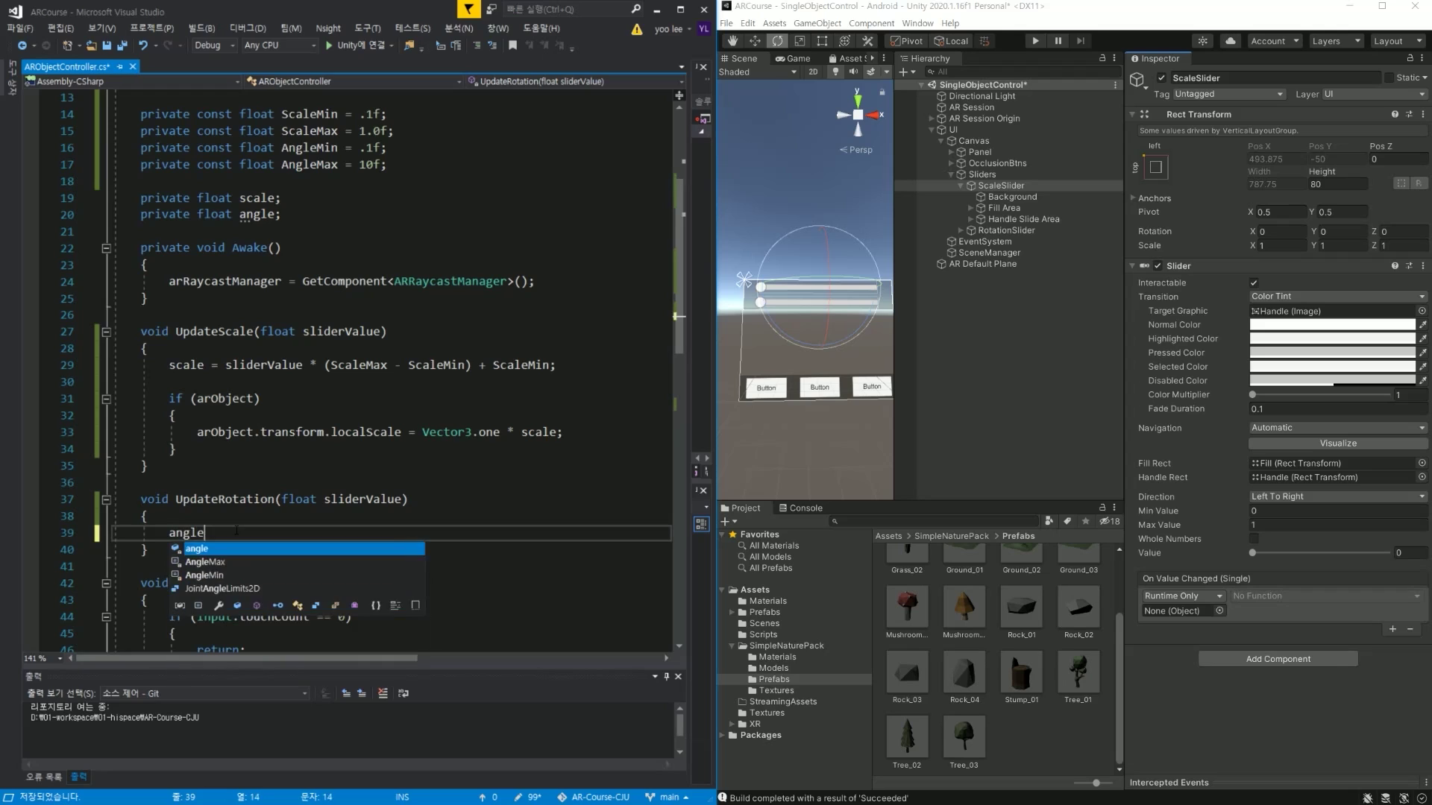
text( = slide)
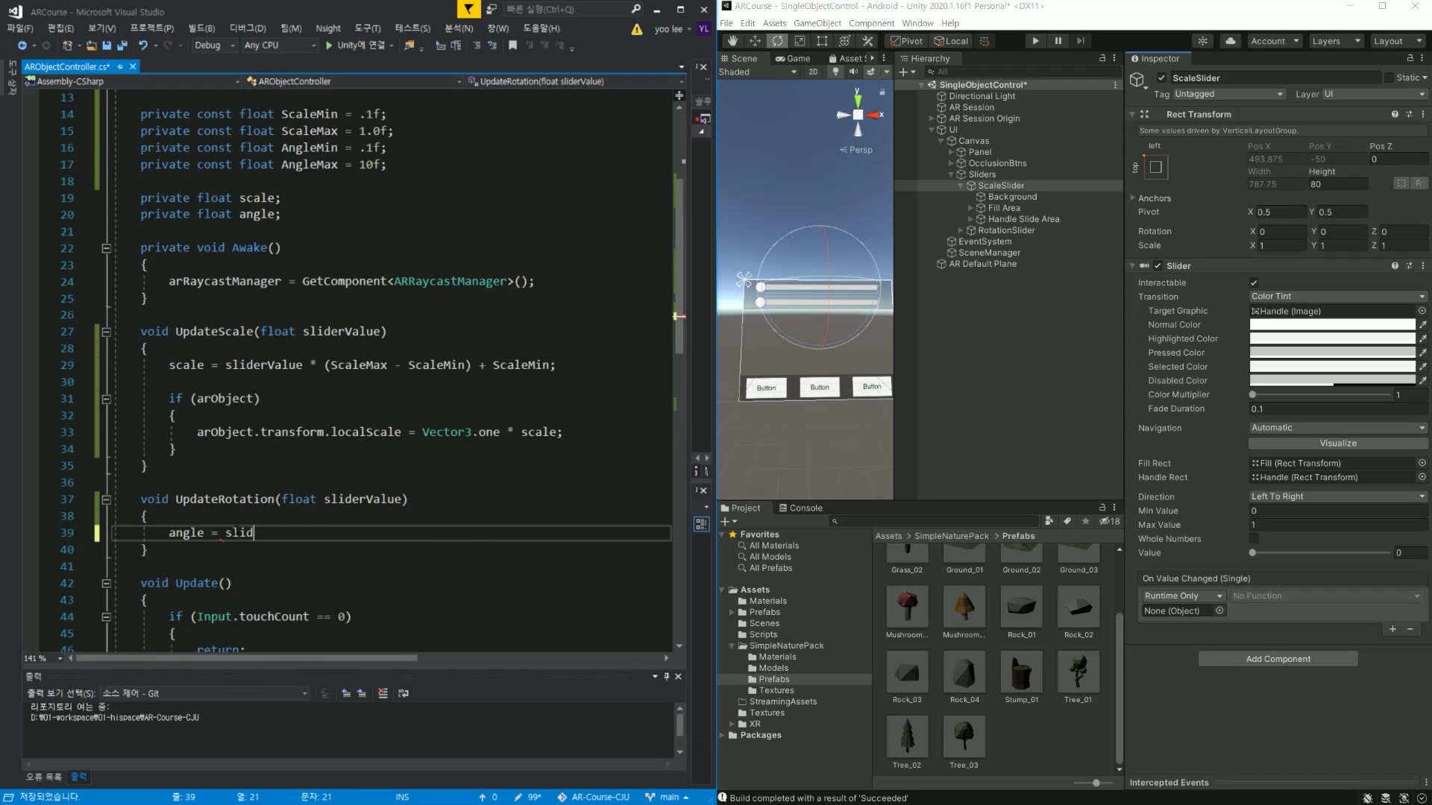
key(Tab)
text(* ()
text(R)
key(BackSpace)
text(angle)
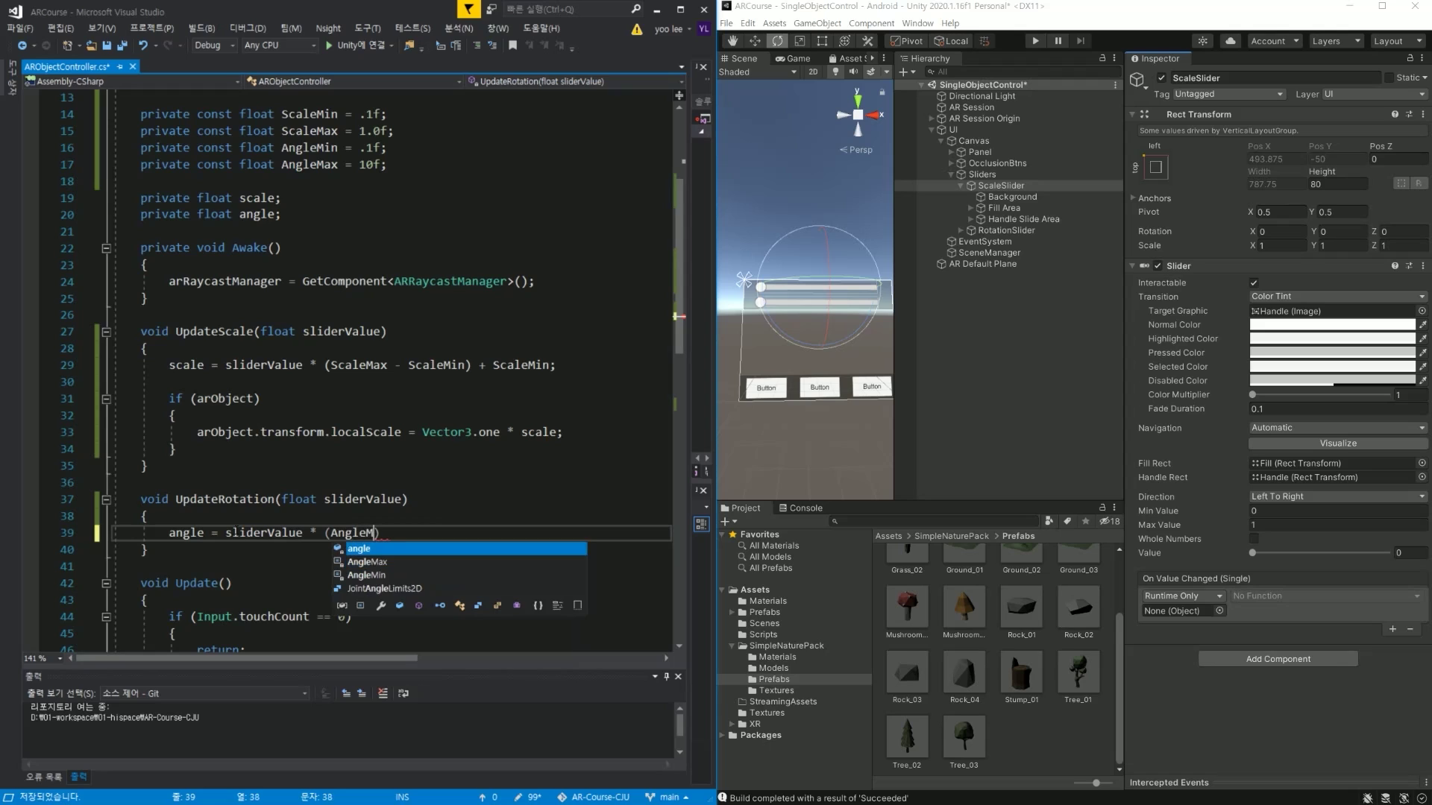
text(M - angle)
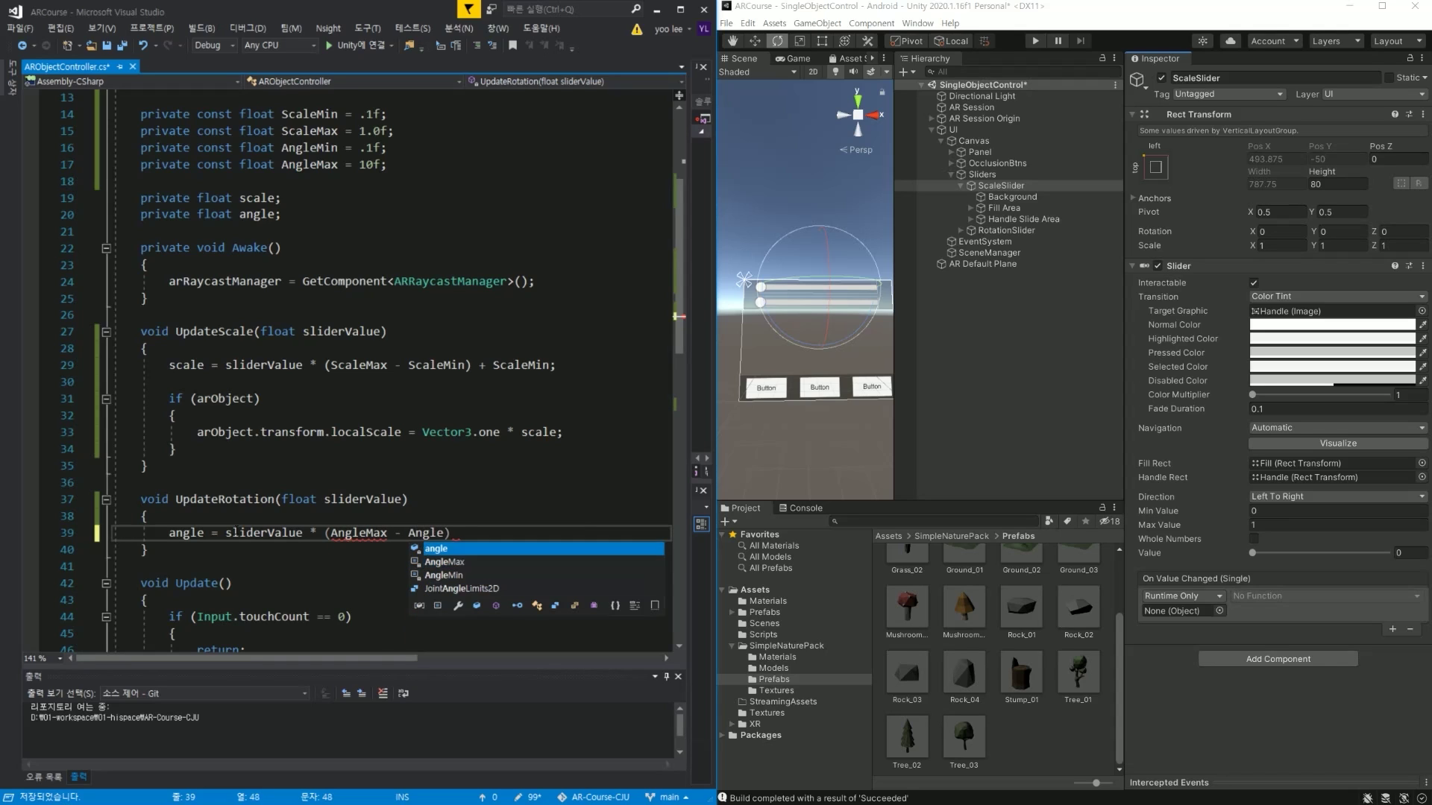
text(M) + angle)
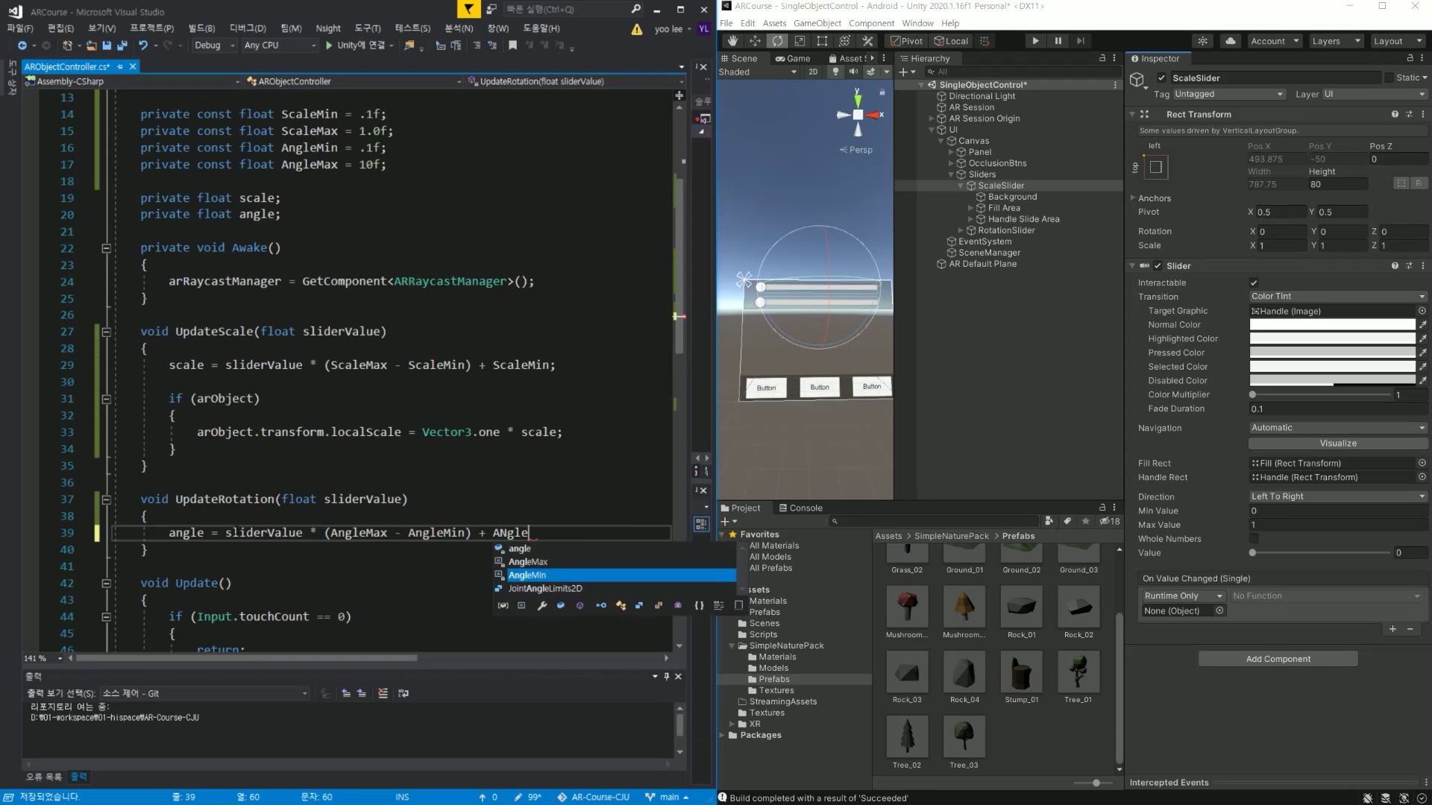
key(BackSpace)
key(BackSpace)
key(BackSpace)
text(ANgleM)
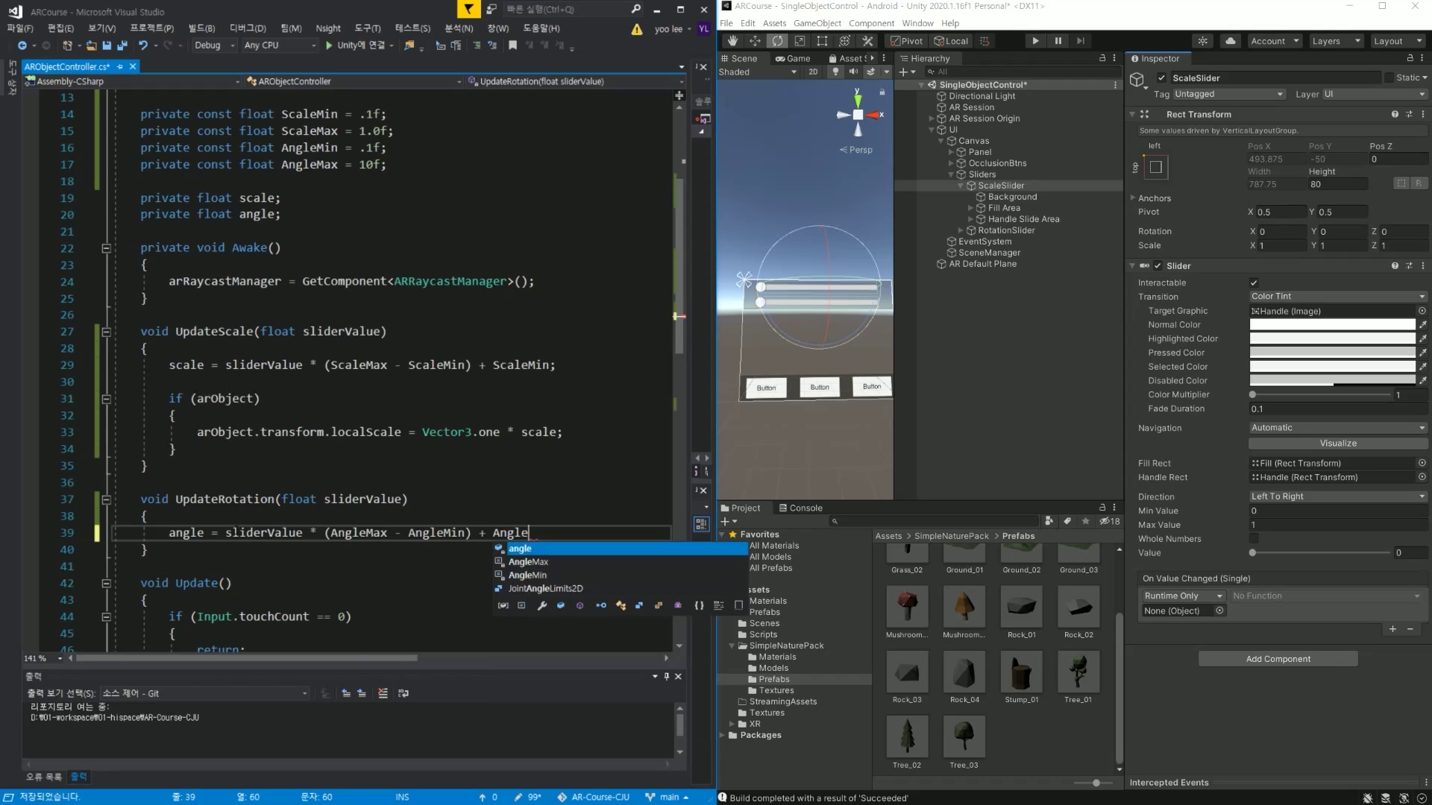
key(Tab)
text(;)
Add an if (arObject) block below the angle calculation.
click(486, 533)
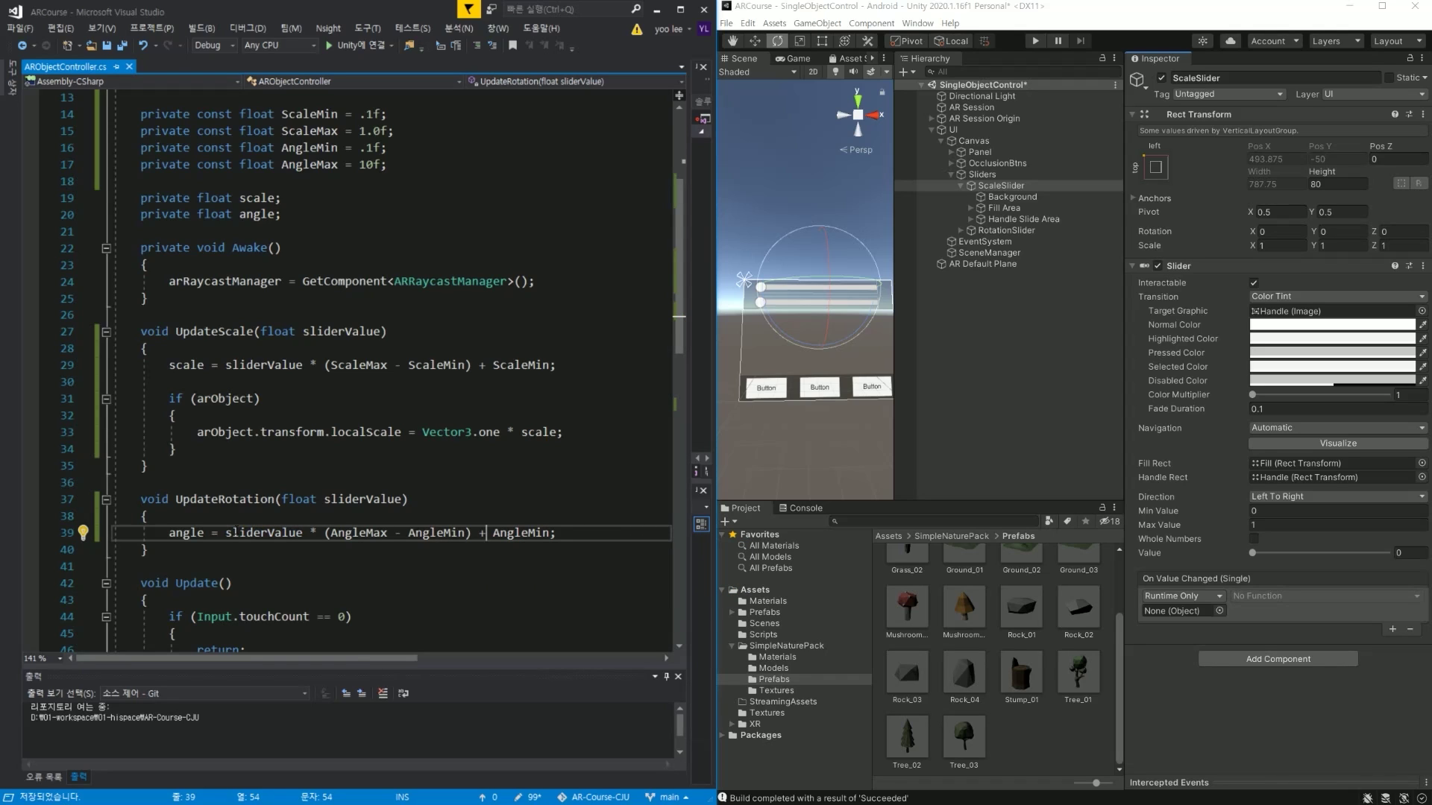
key(End)
key(Return)
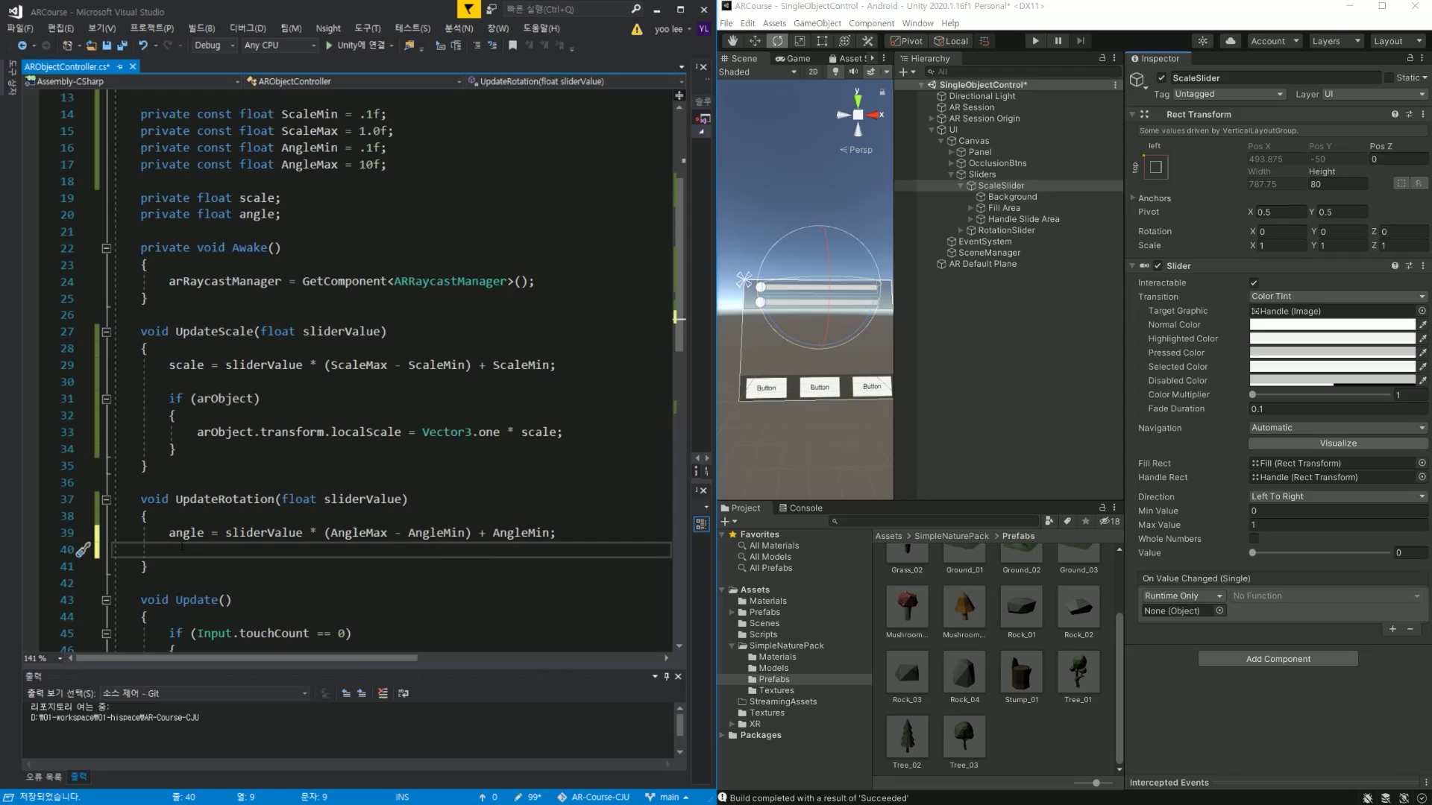
key(Return)
text(if ()
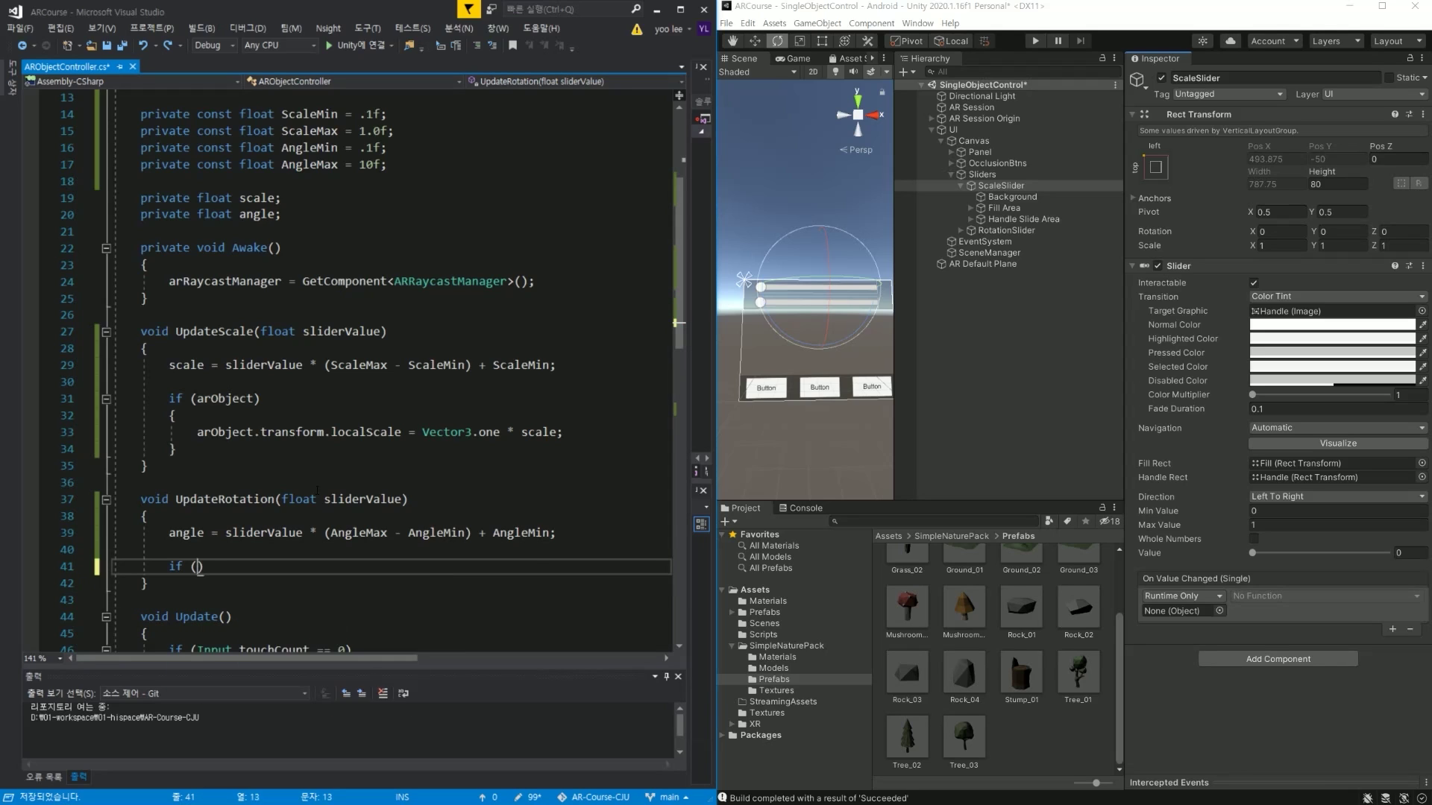
text(arob)
key(Tab)
key(Return)
text({)
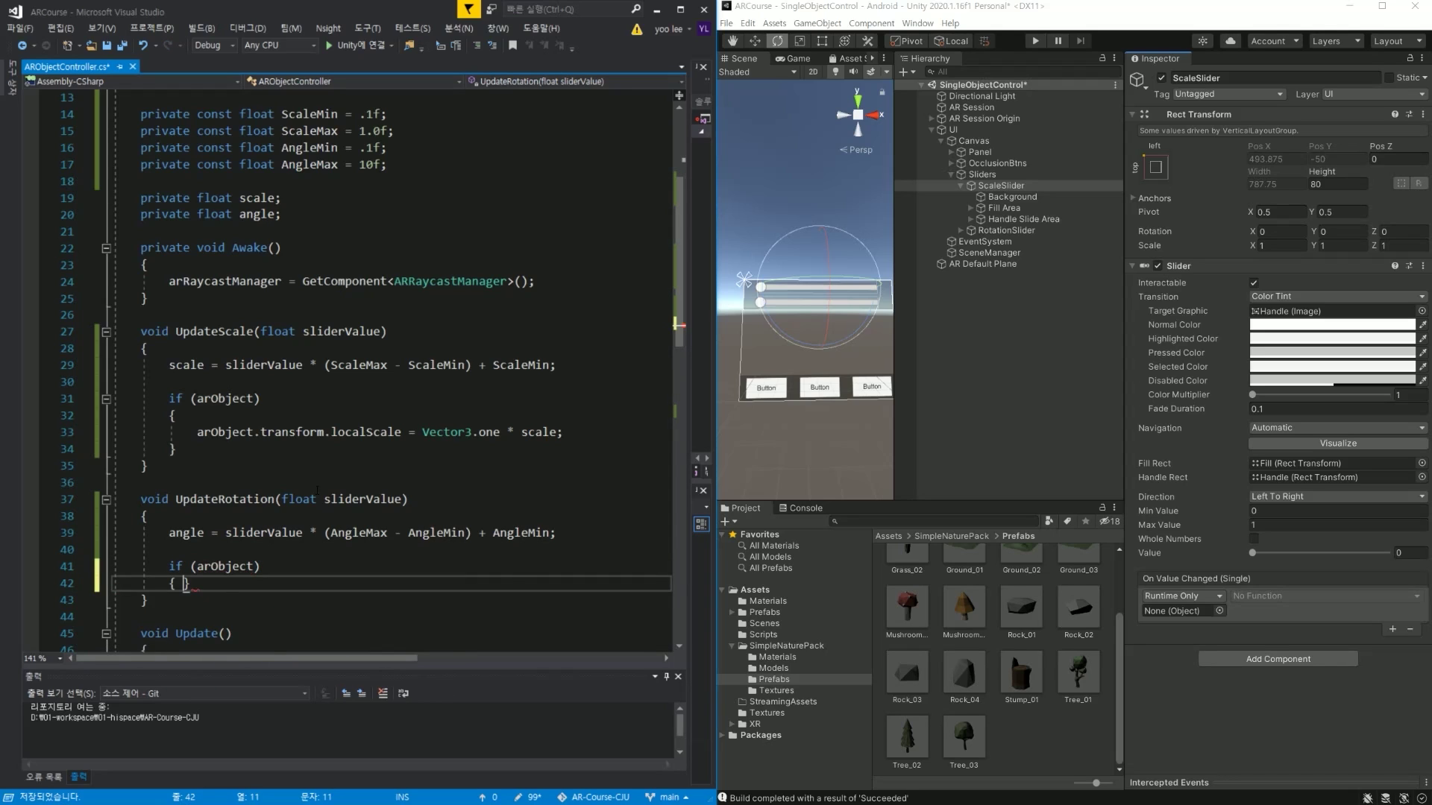
key(Return)
Inside it, set arObject.transform.rotation = Quaternion.AngleAxis(angle, Vector3.up) and save.
text(arO)
key(Tab)
text(.)
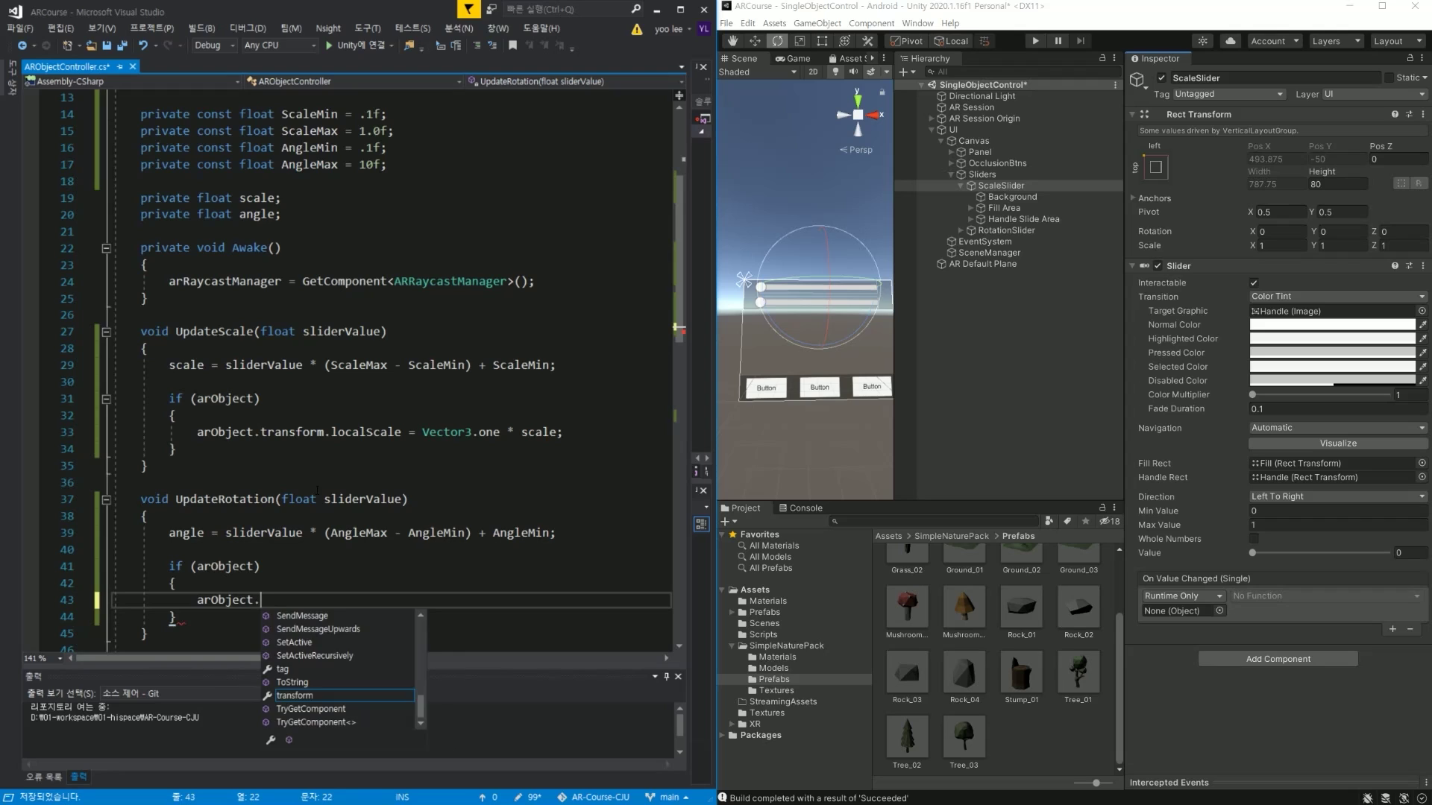
text(tr)
key(Tab)
text(.rota)
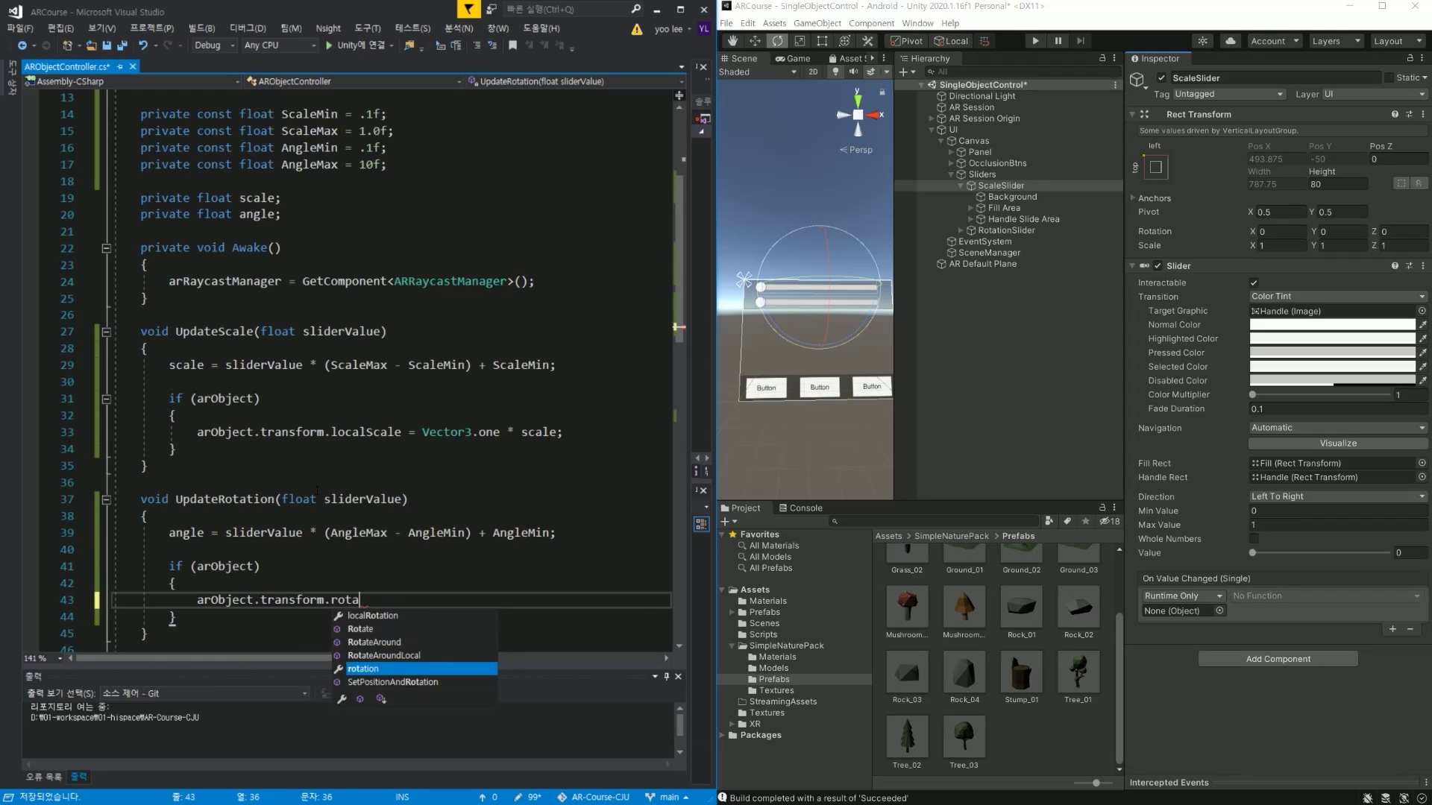
key(Tab)
text(= Qua)
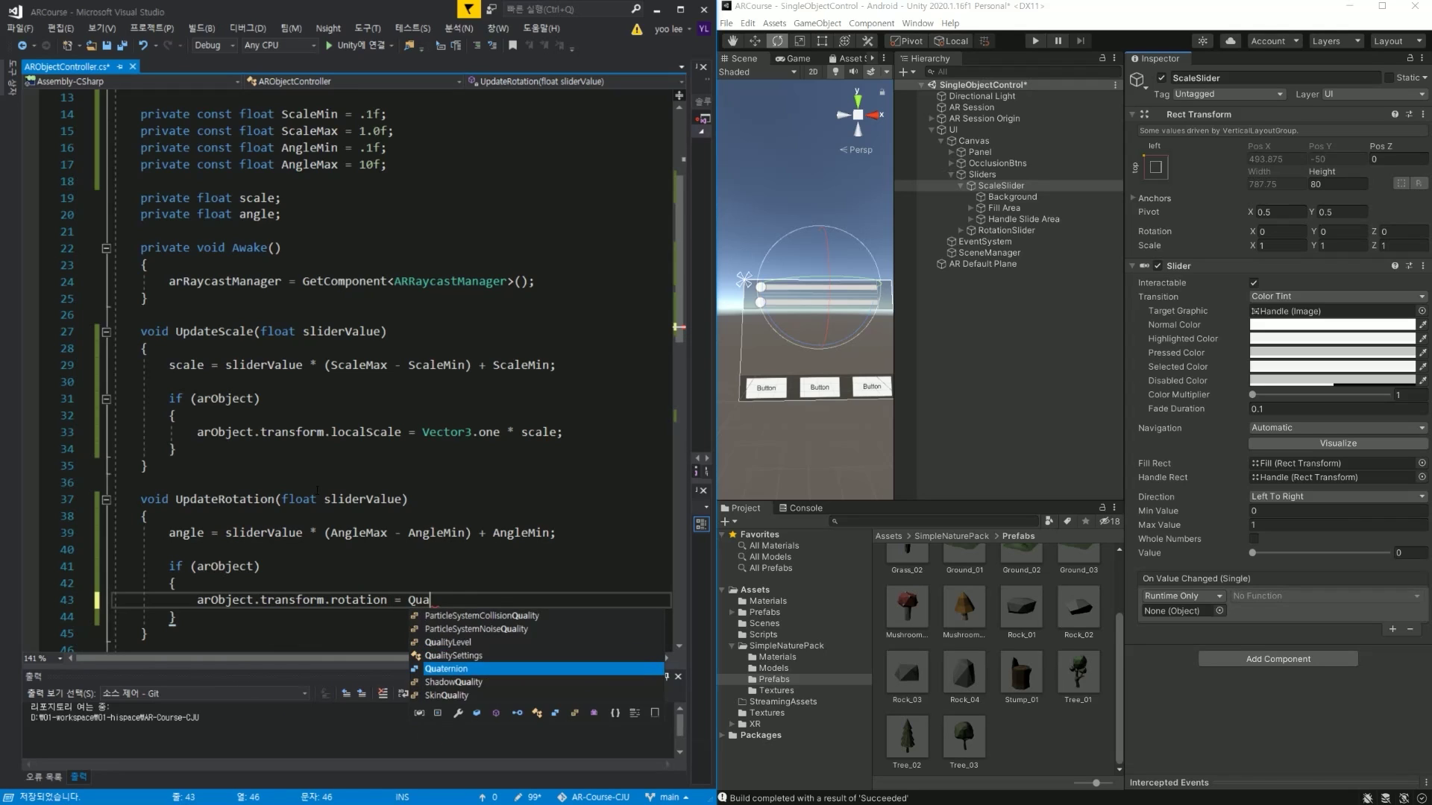
text(ternion.Ang)
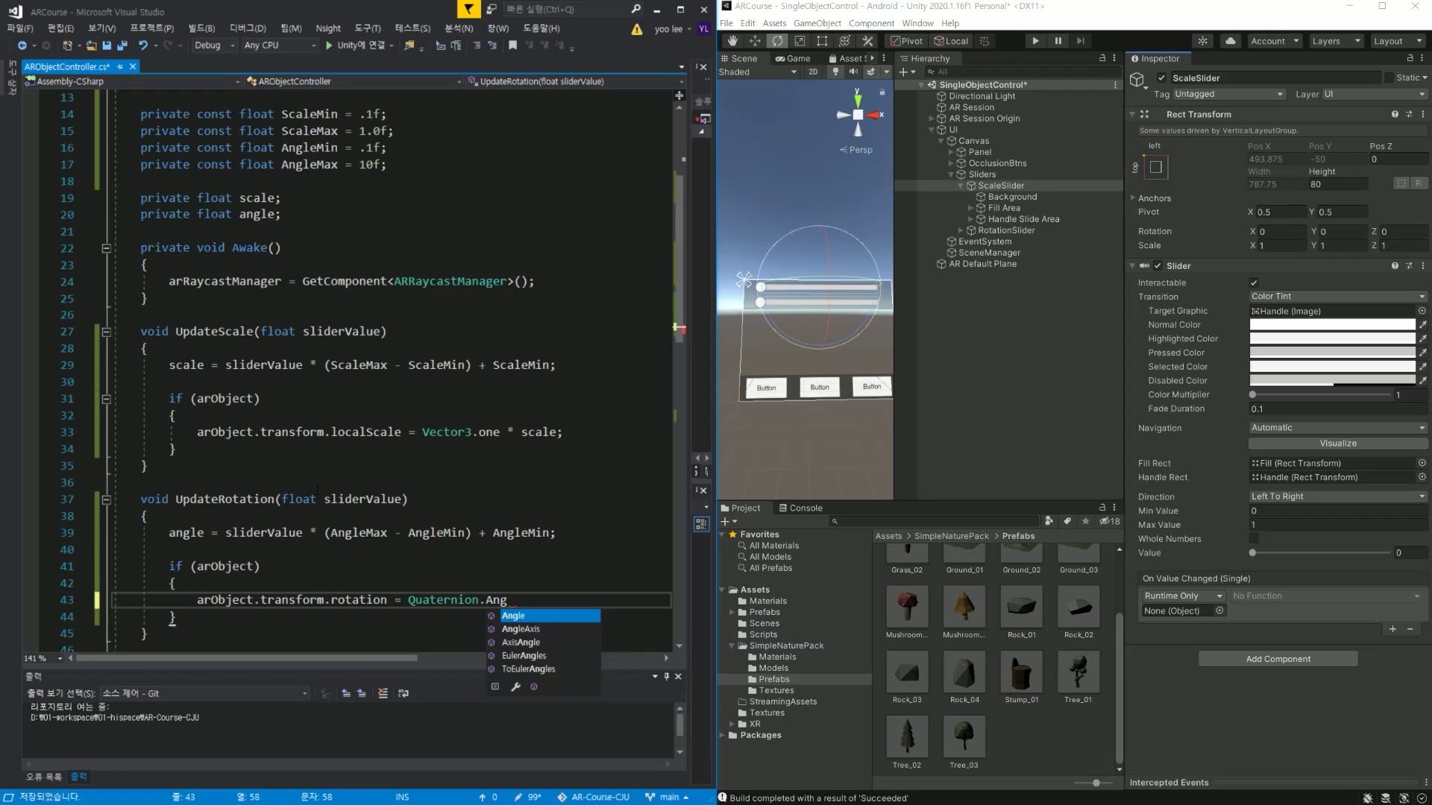
text(leA)
key(Tab)
text(()
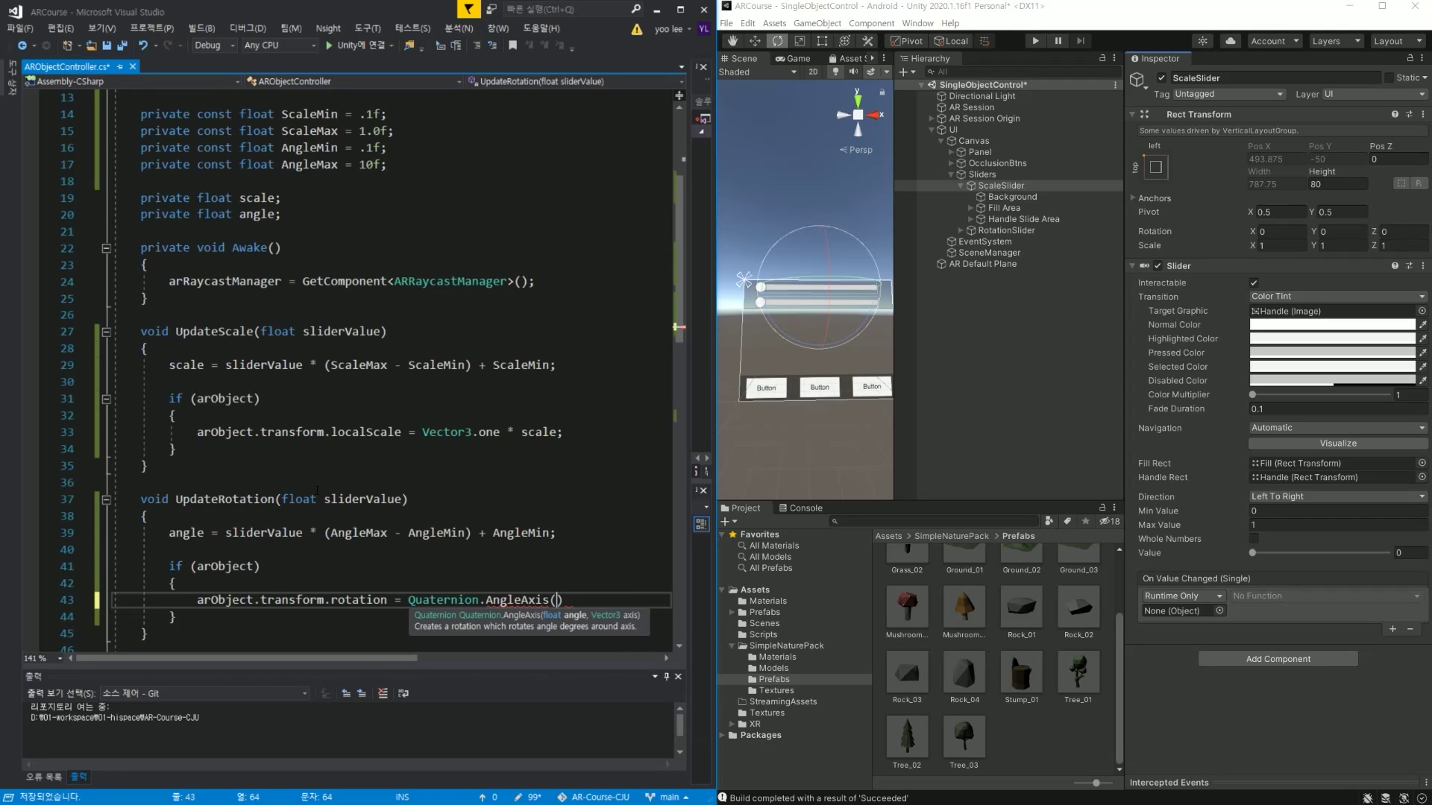
text(angle, )
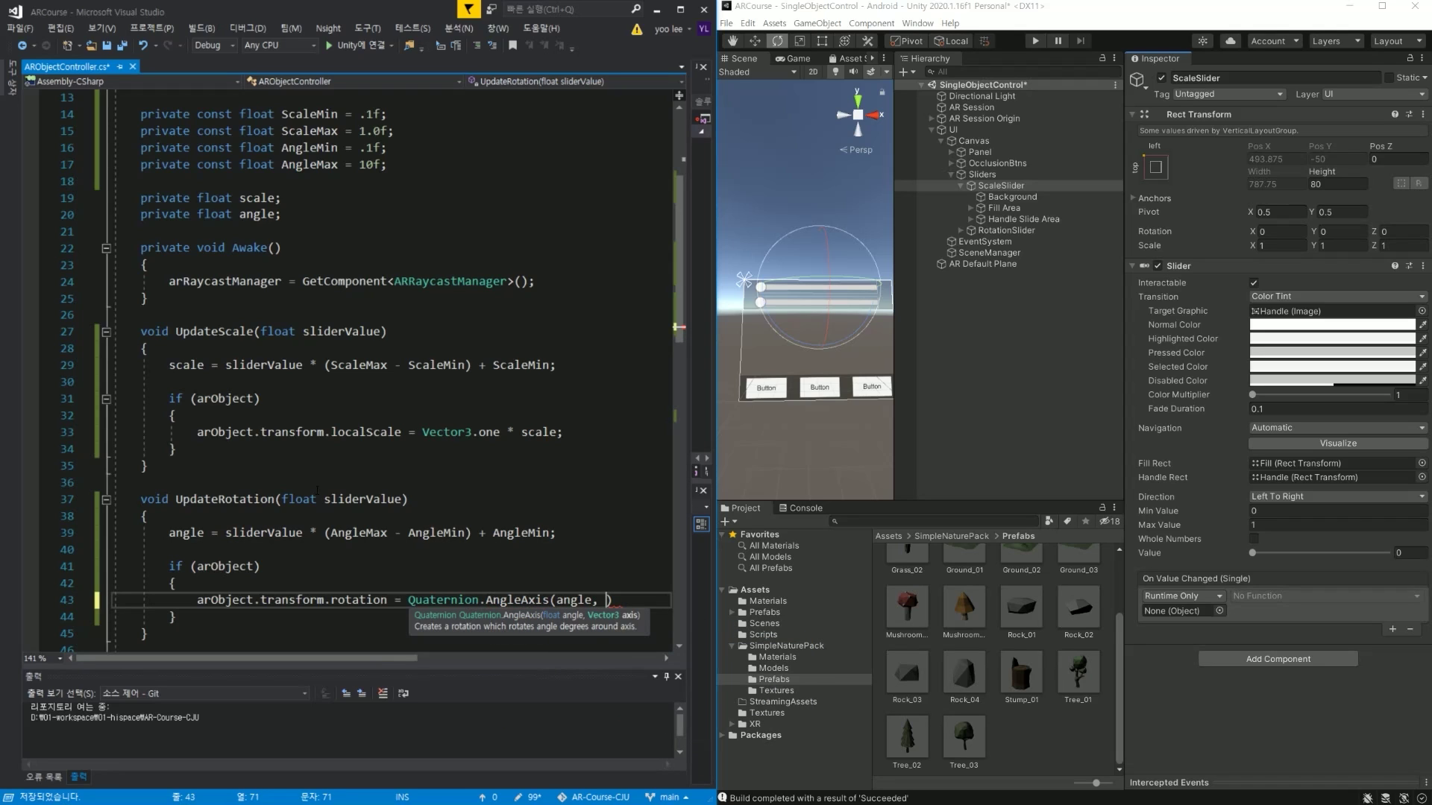
text(Vecrt)
key(BackSpace)
key(BackSpace)
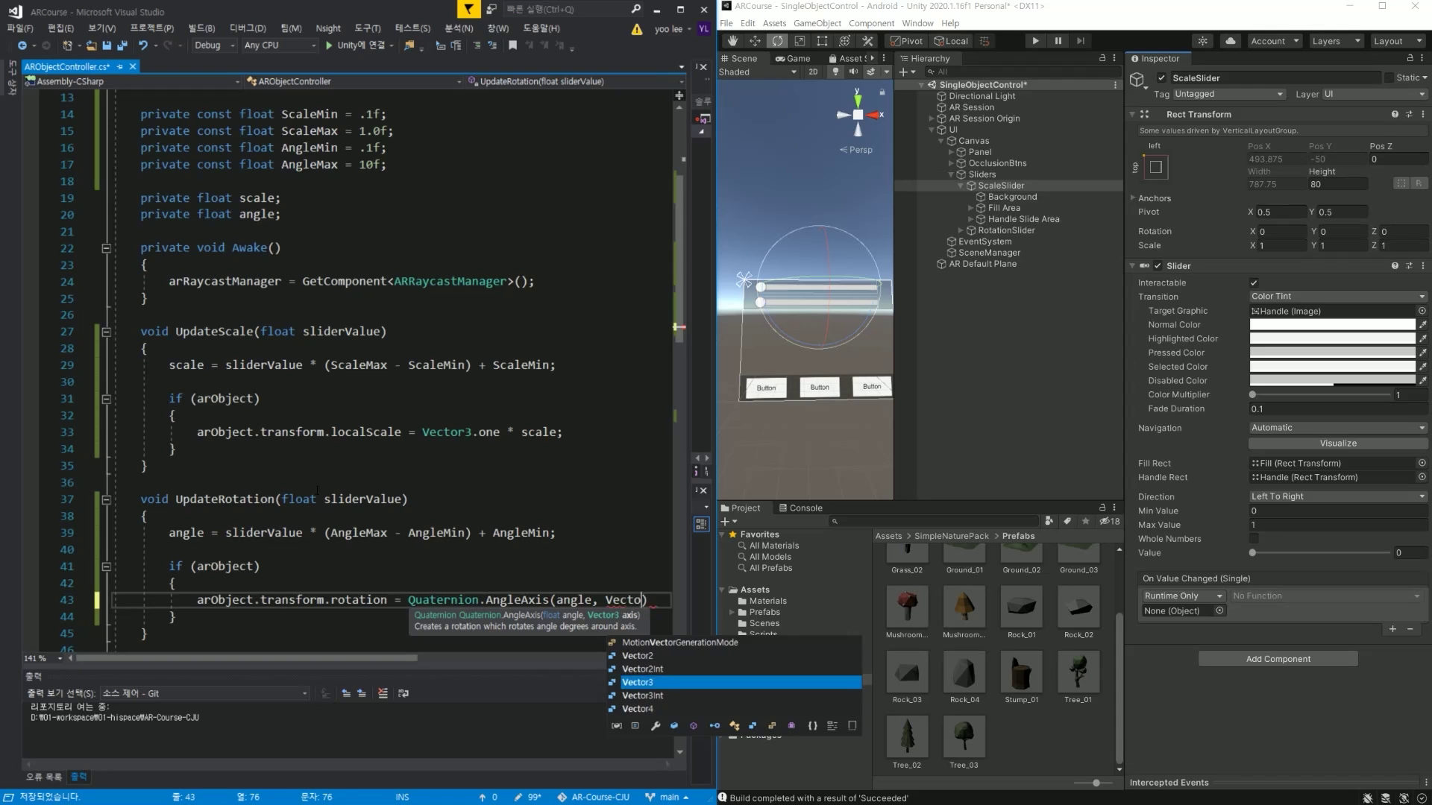
text(tor3.up);)
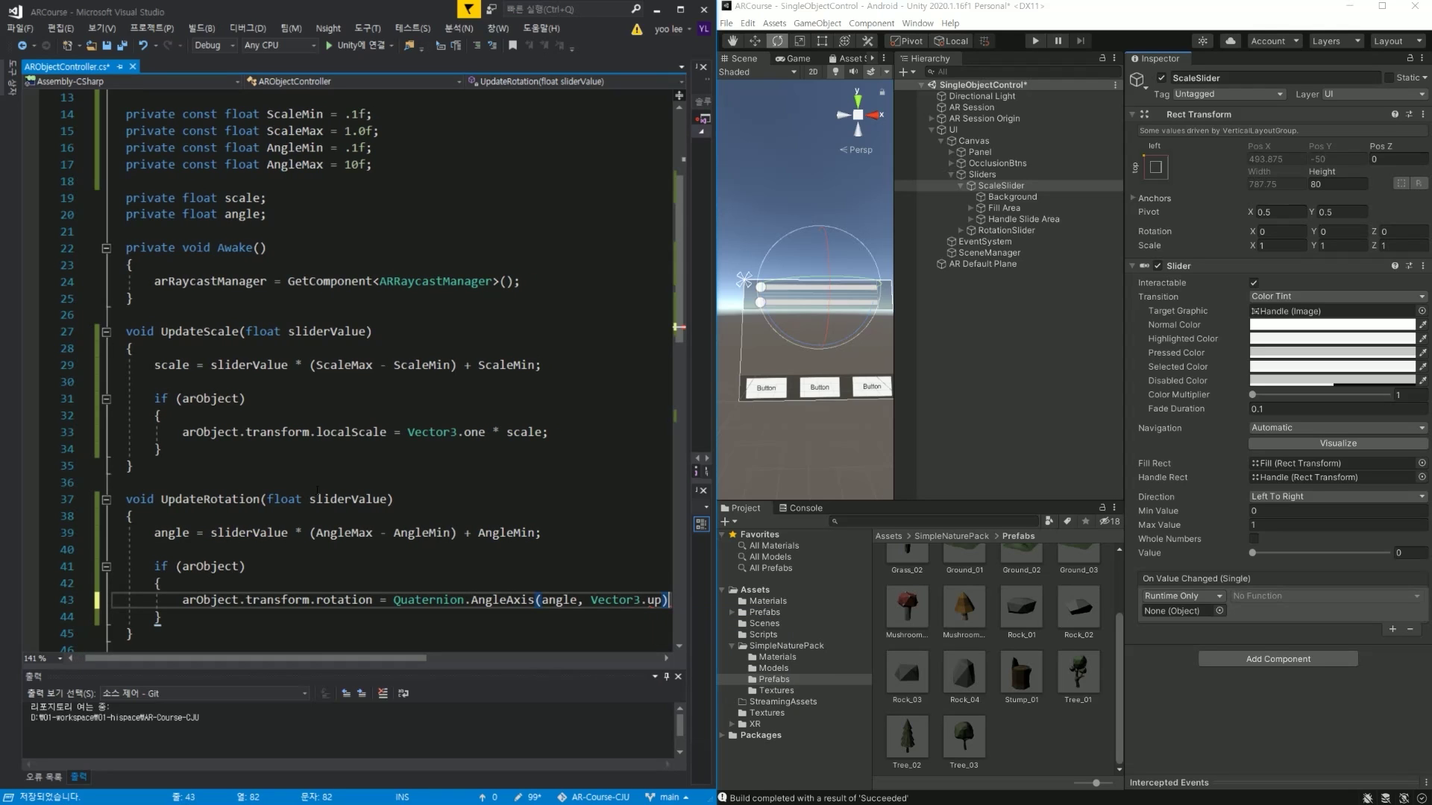
key(ctrl+s)
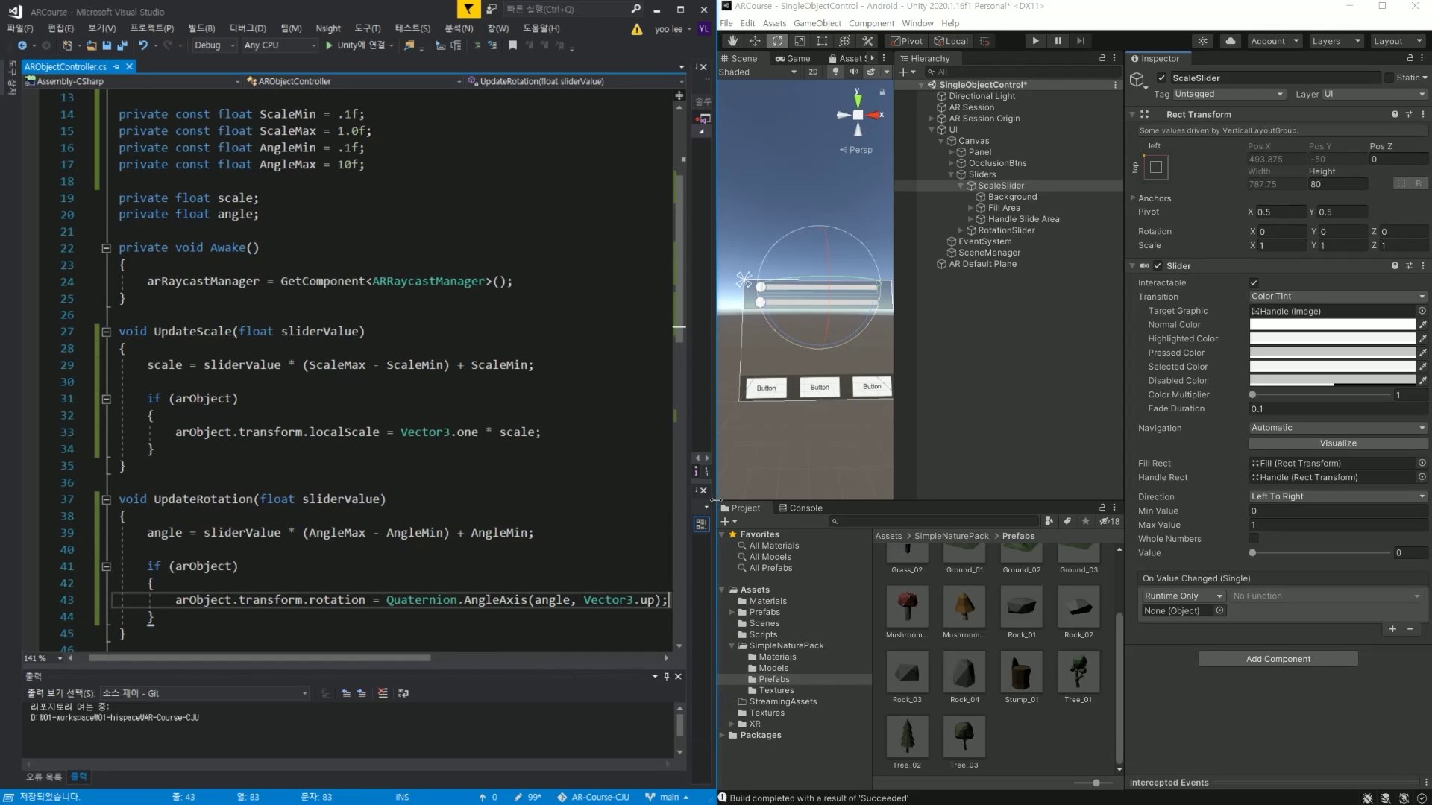
Widen the code editor and review where angle is used.
drag(715, 509, 853, 509)
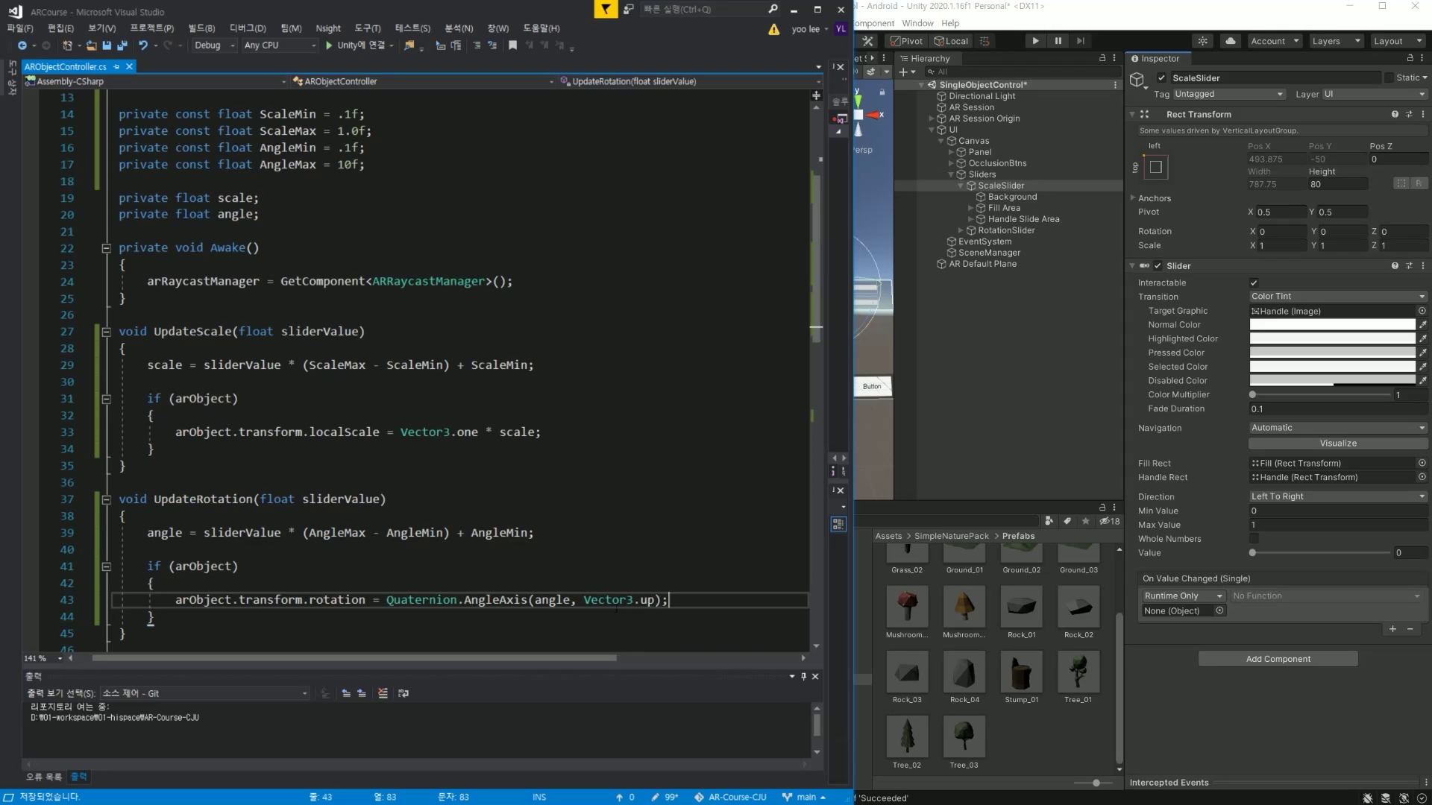
click(561, 600)
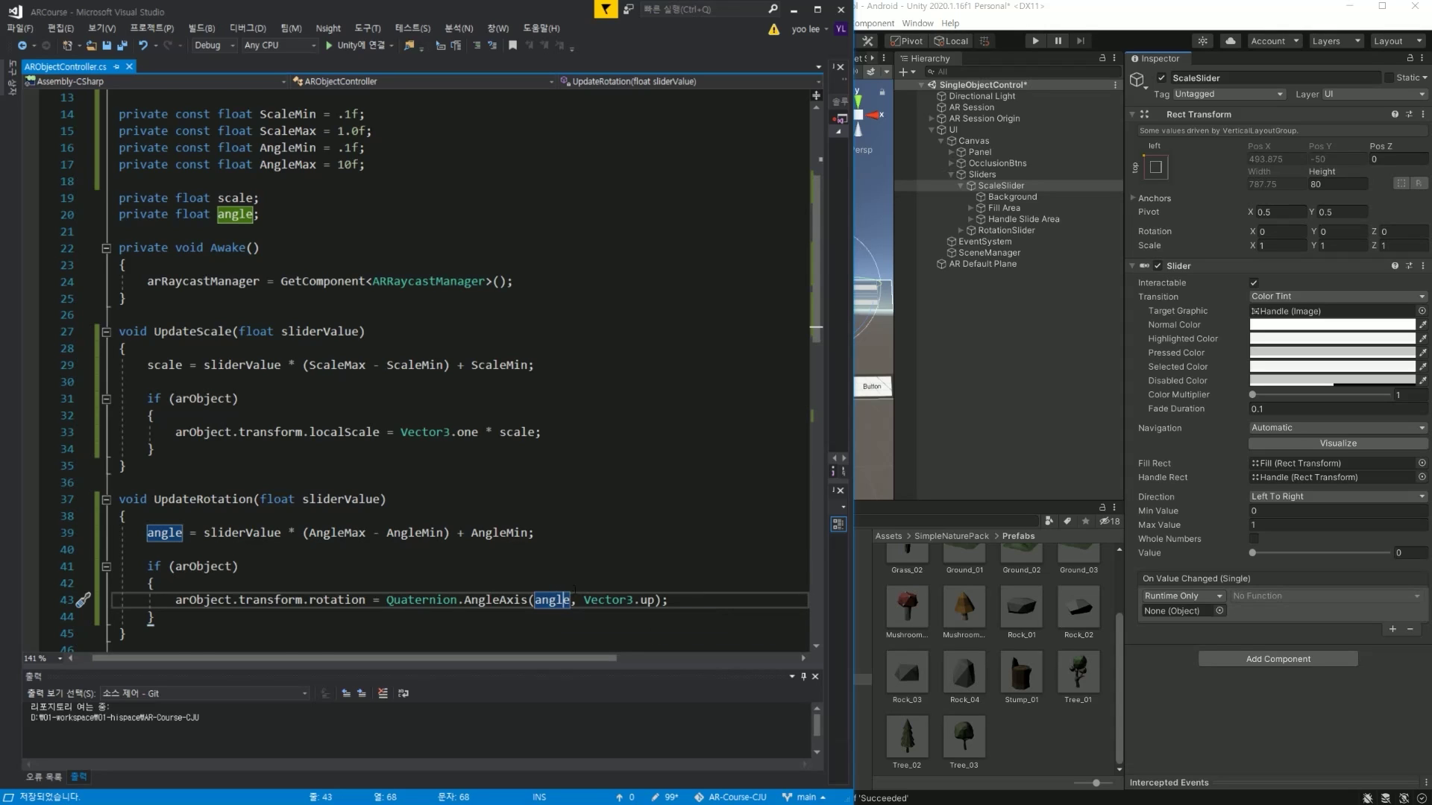
scroll(575, 590, down, 1)
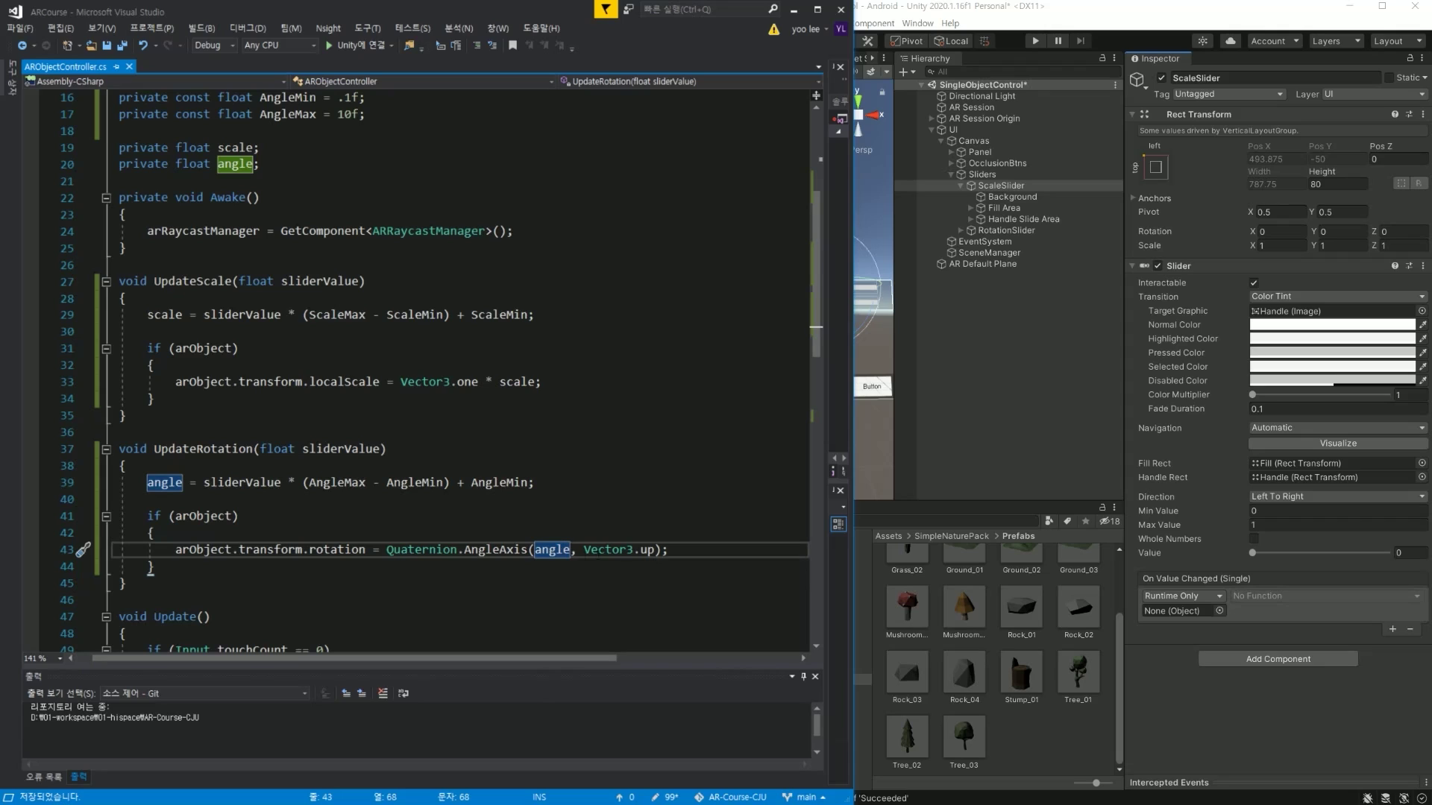
Comment out the AngleAxis line and add rotation = Quaternion.Euler(new Vector3(0, angle, 0)), then save.
click(714, 550)
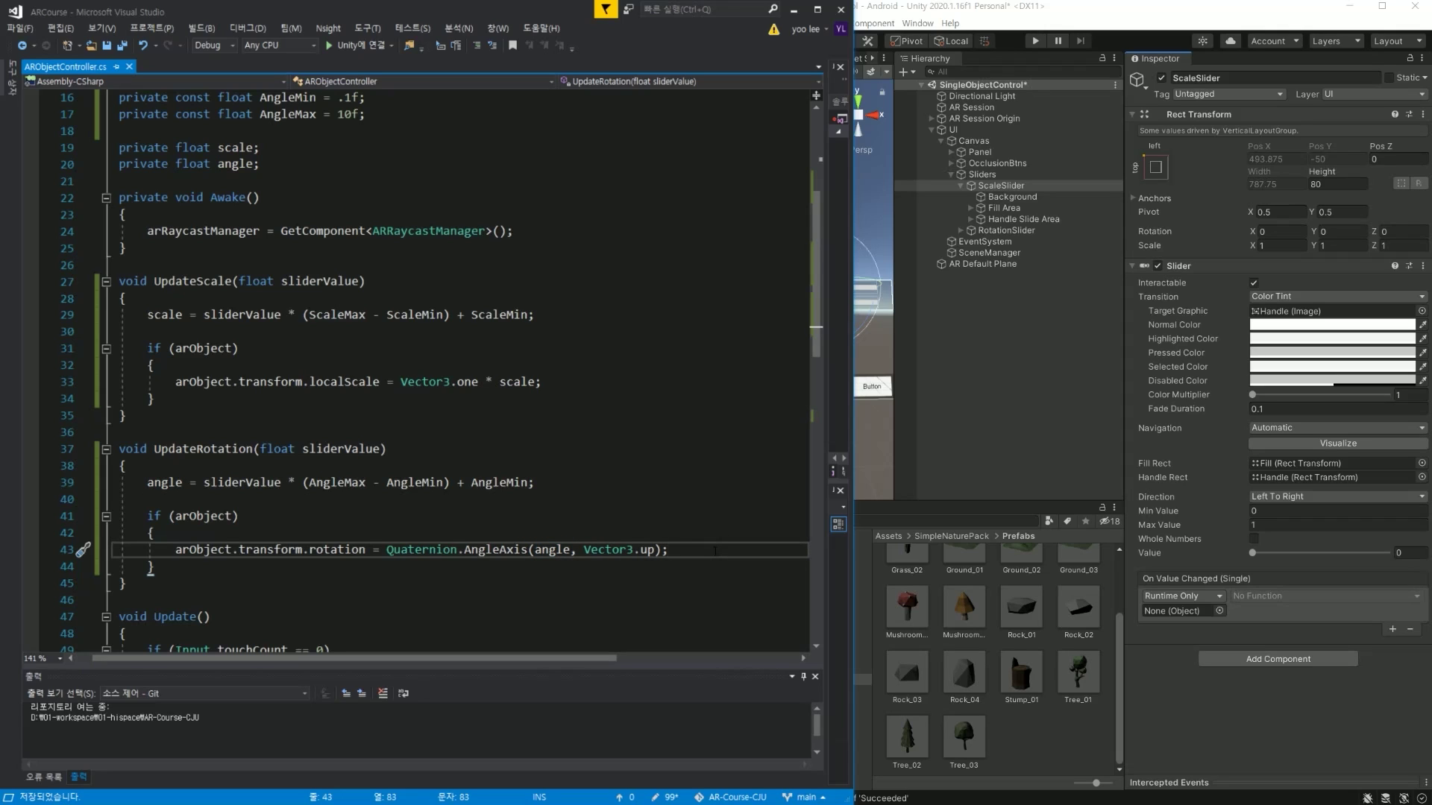
text(//)
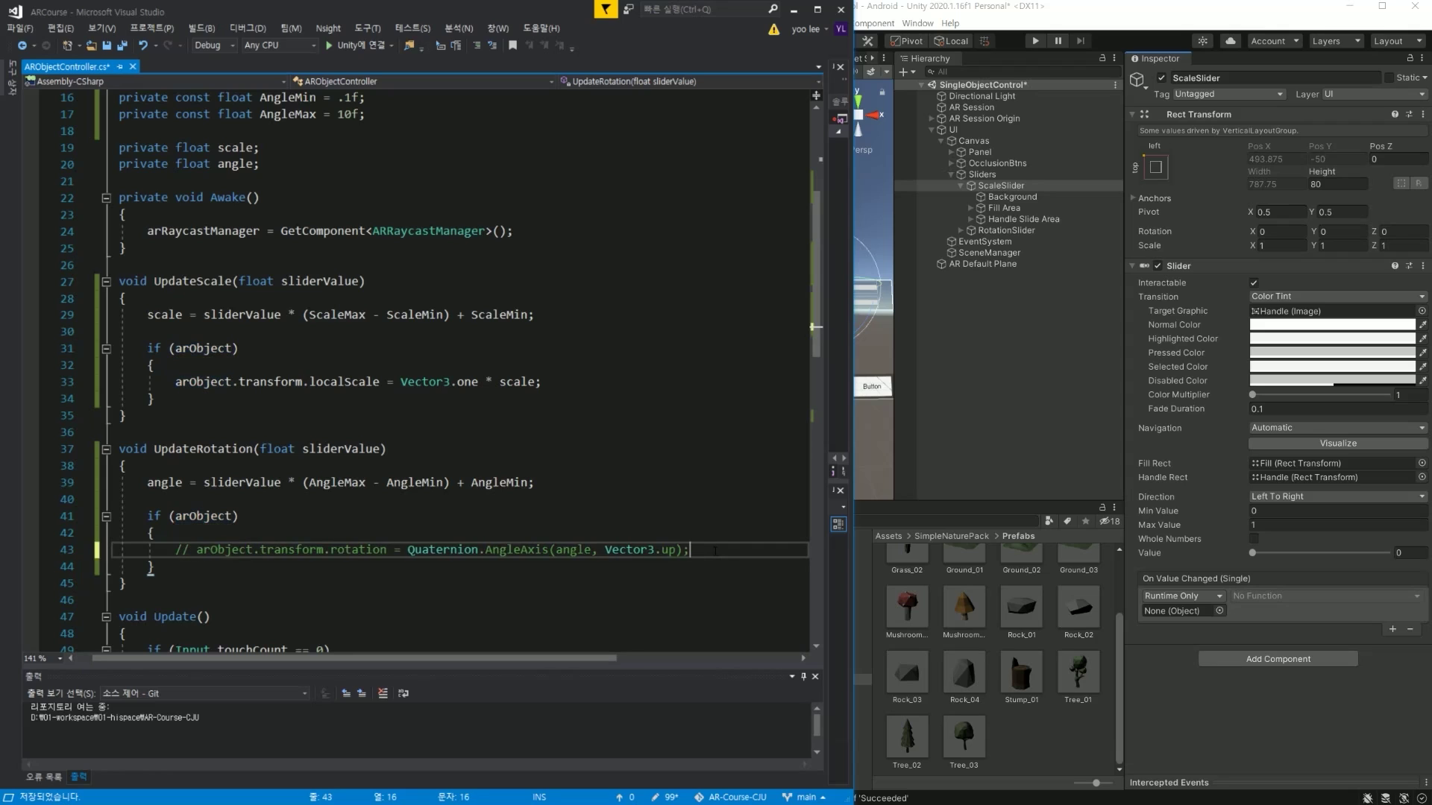
key(End)
key(Return)
text(arOb)
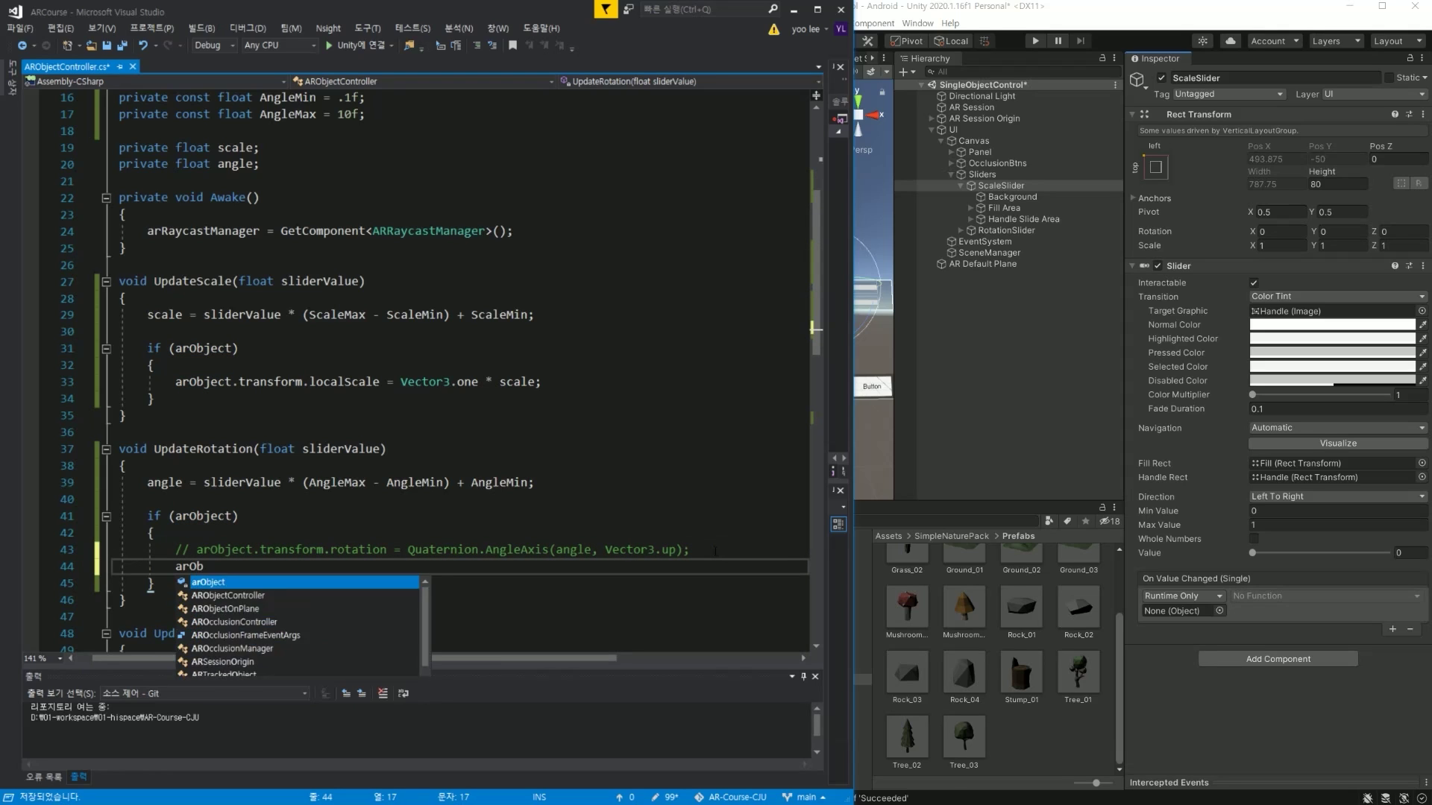
text(ject.tra)
key(Tab)
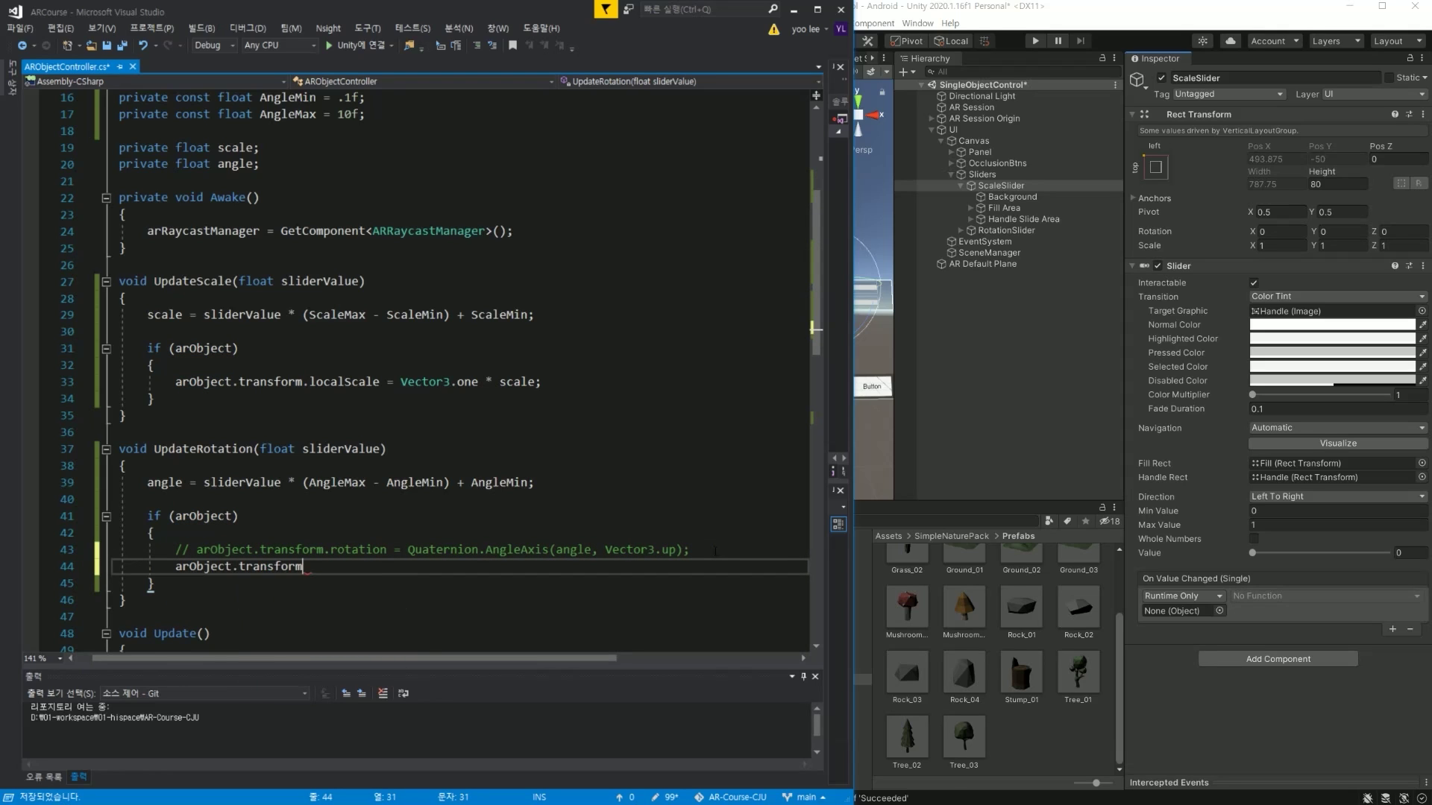
text(.ro)
key(Tab)
text(= )
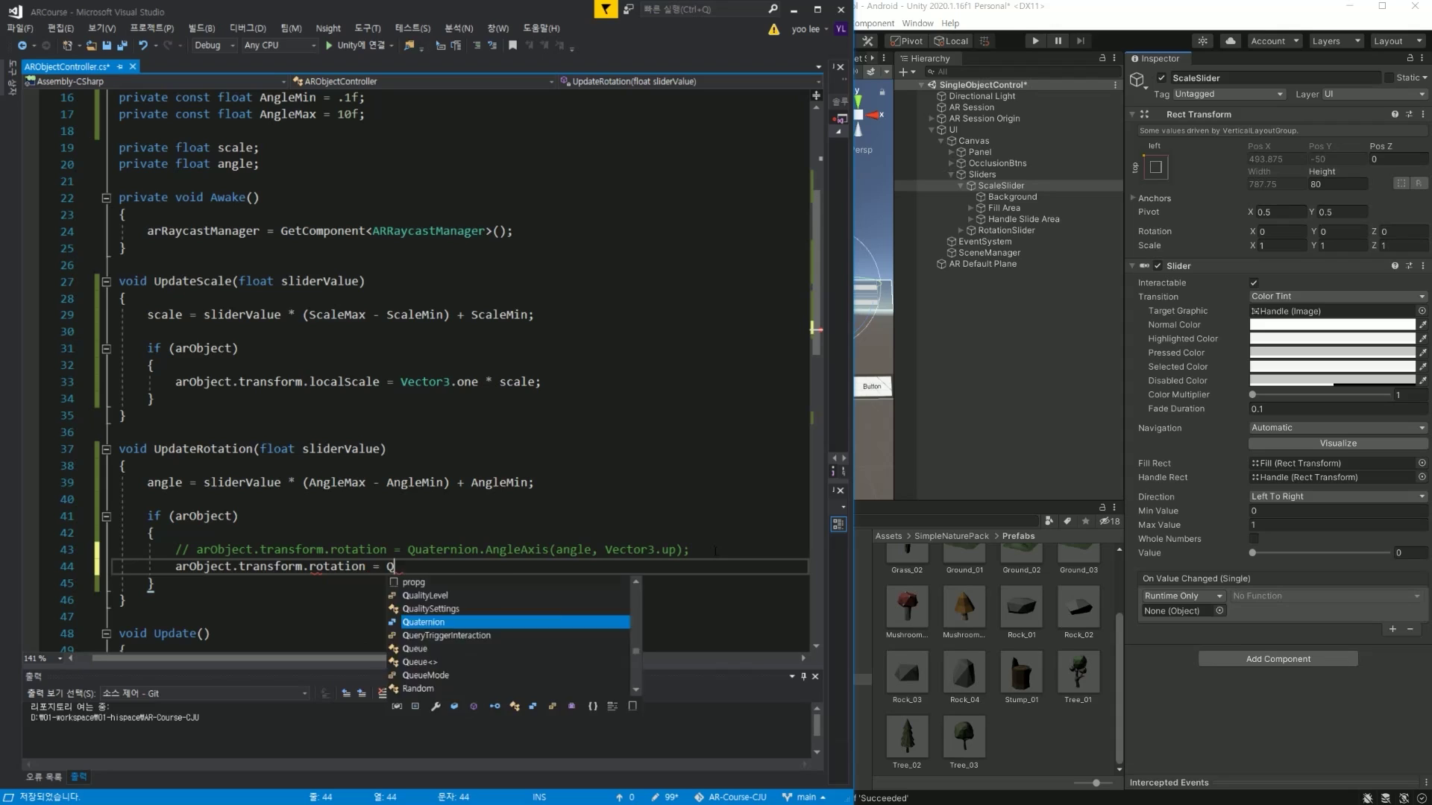
text(Quaternion.E)
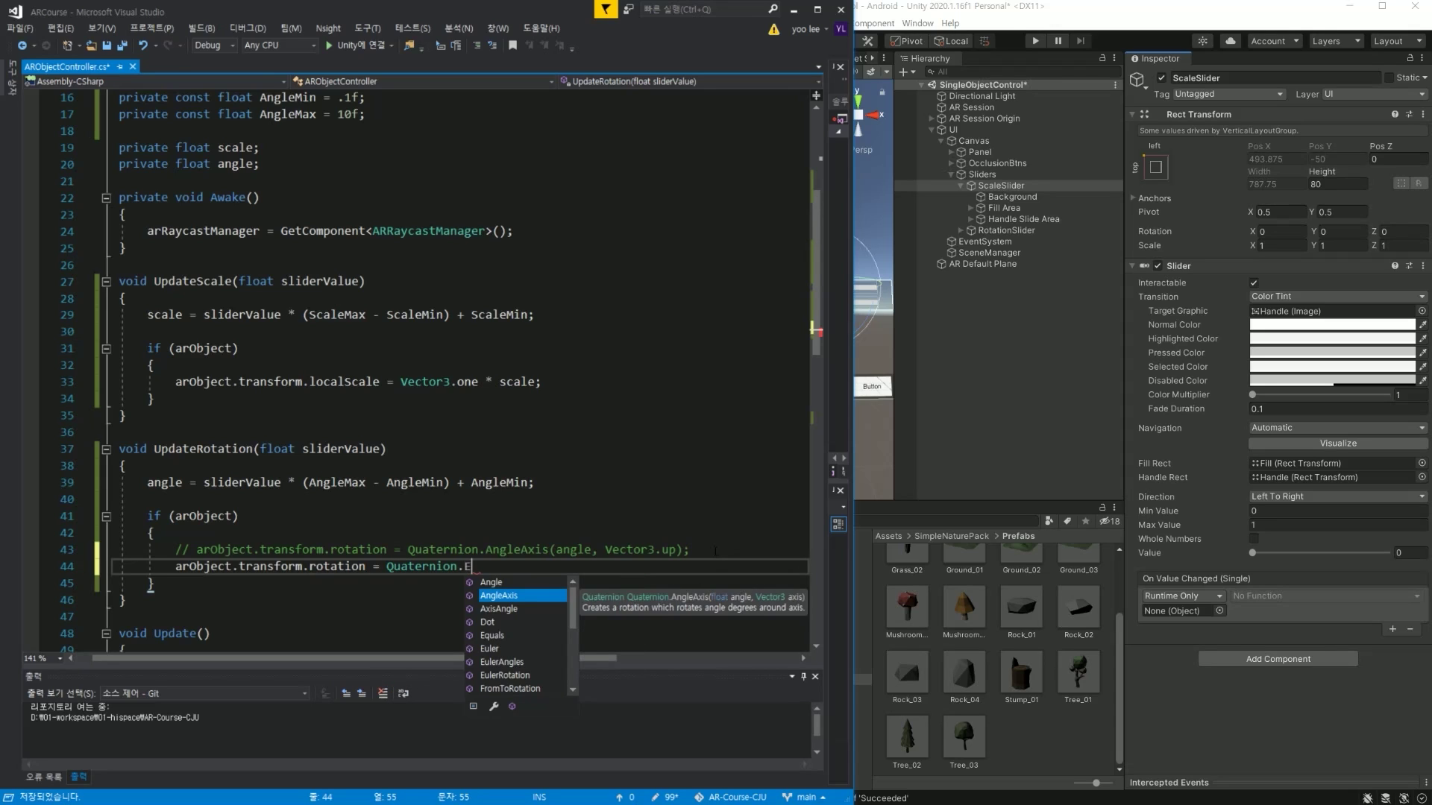
text(uler()
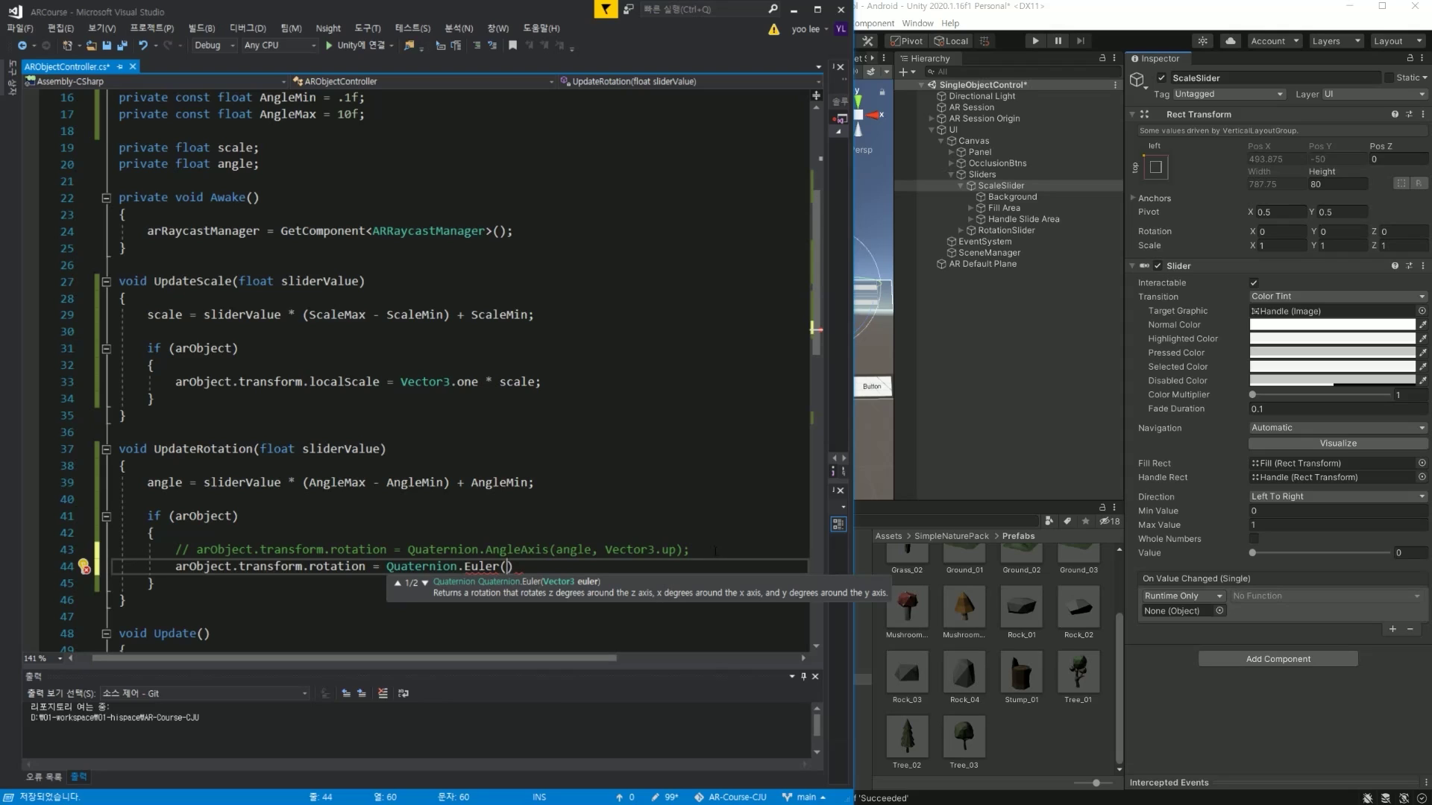
text(Vector3()
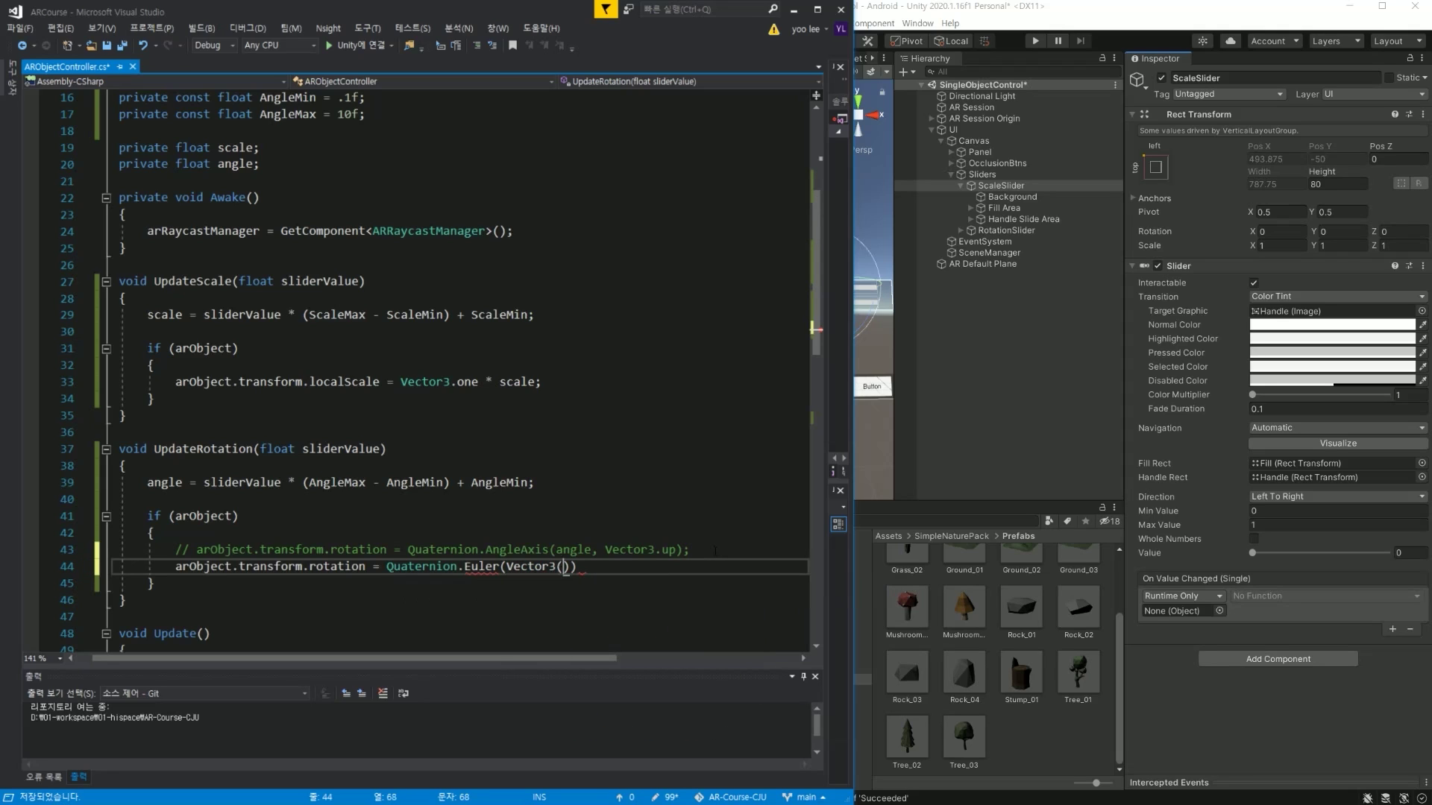
text(0, )
text(angle, 0))
text();)
key(ctrl+Left)
key(ctrl+Left)
key(ctrl+Left)
key(ctrl+Left)
key(ctrl+Left)
text(new)
key(End)
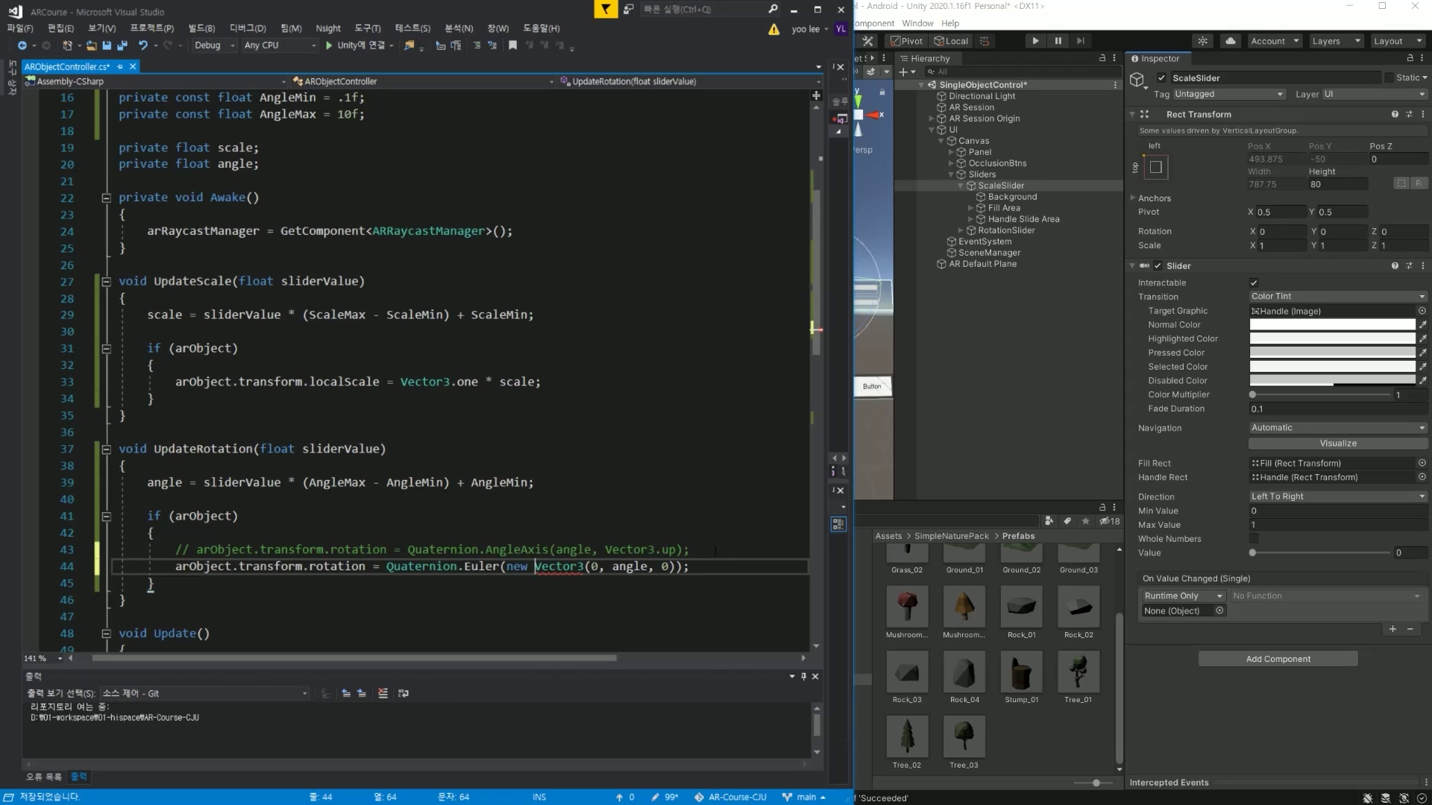
key(ctrl+s)
Change the AngleMin constant to 0.
double_click(626, 567)
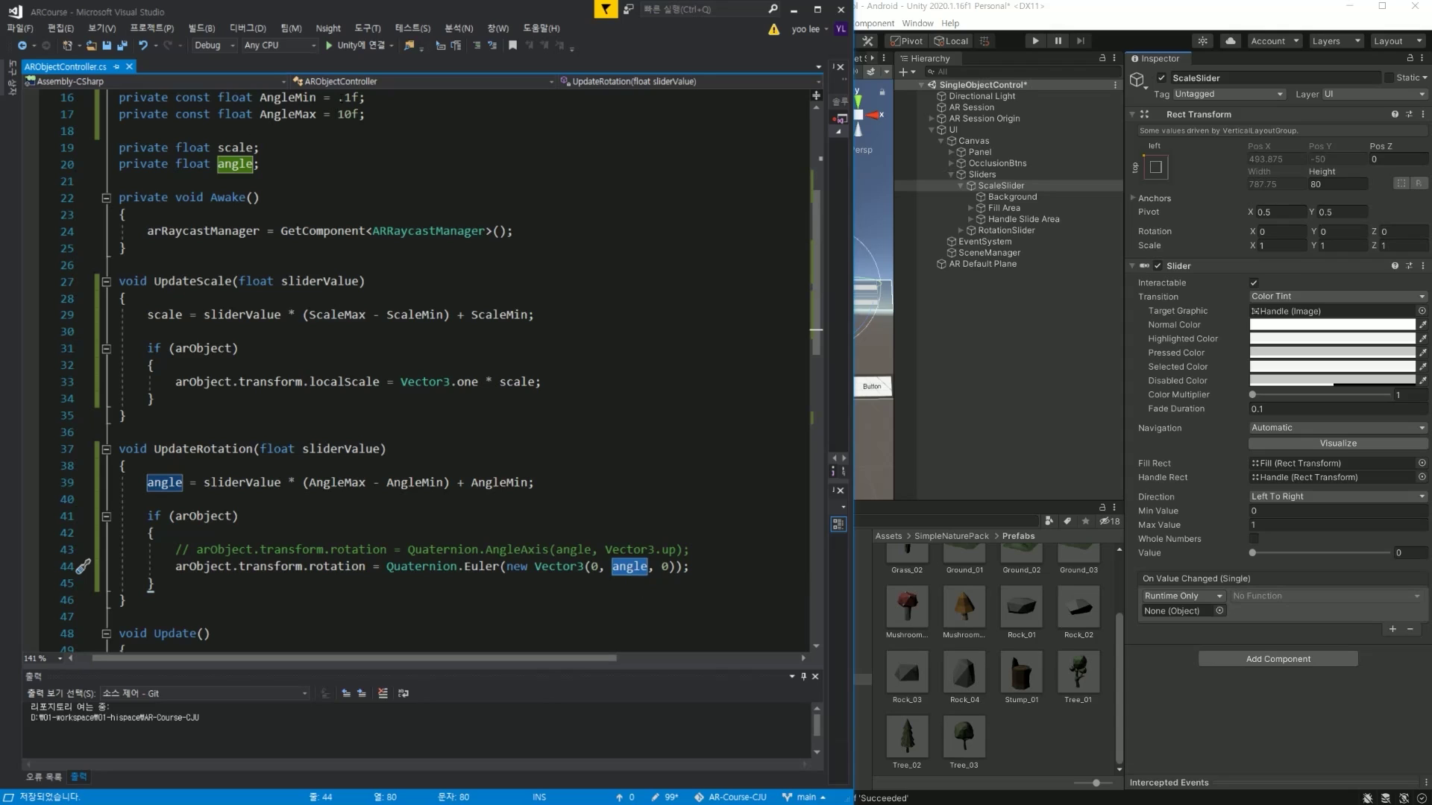
click(346, 97)
key(BackSpace)
key(BackSpace)
text(0)
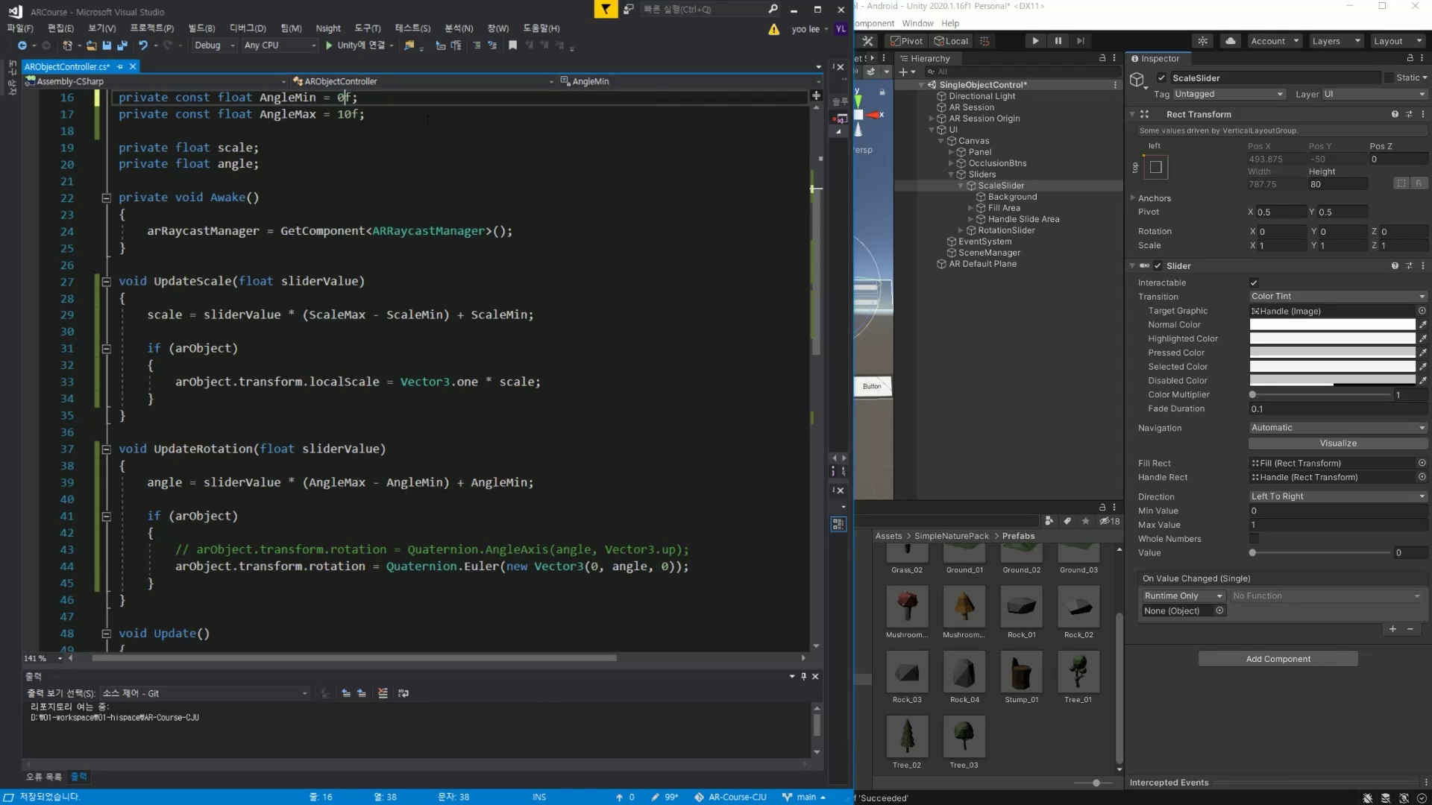
key(Down)
key(BackSpace)
text(36)
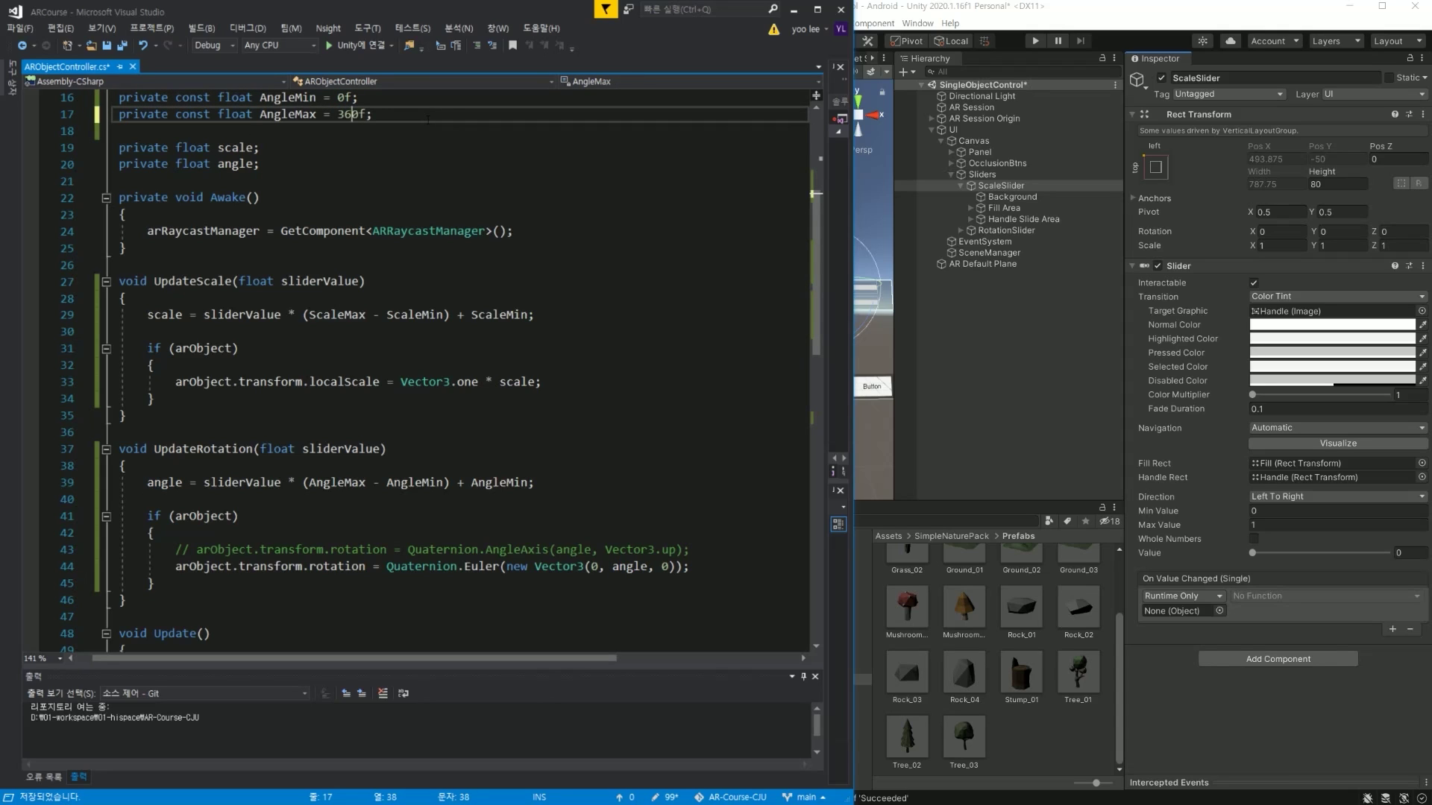
key(ctrl+s)
click(434, 127)
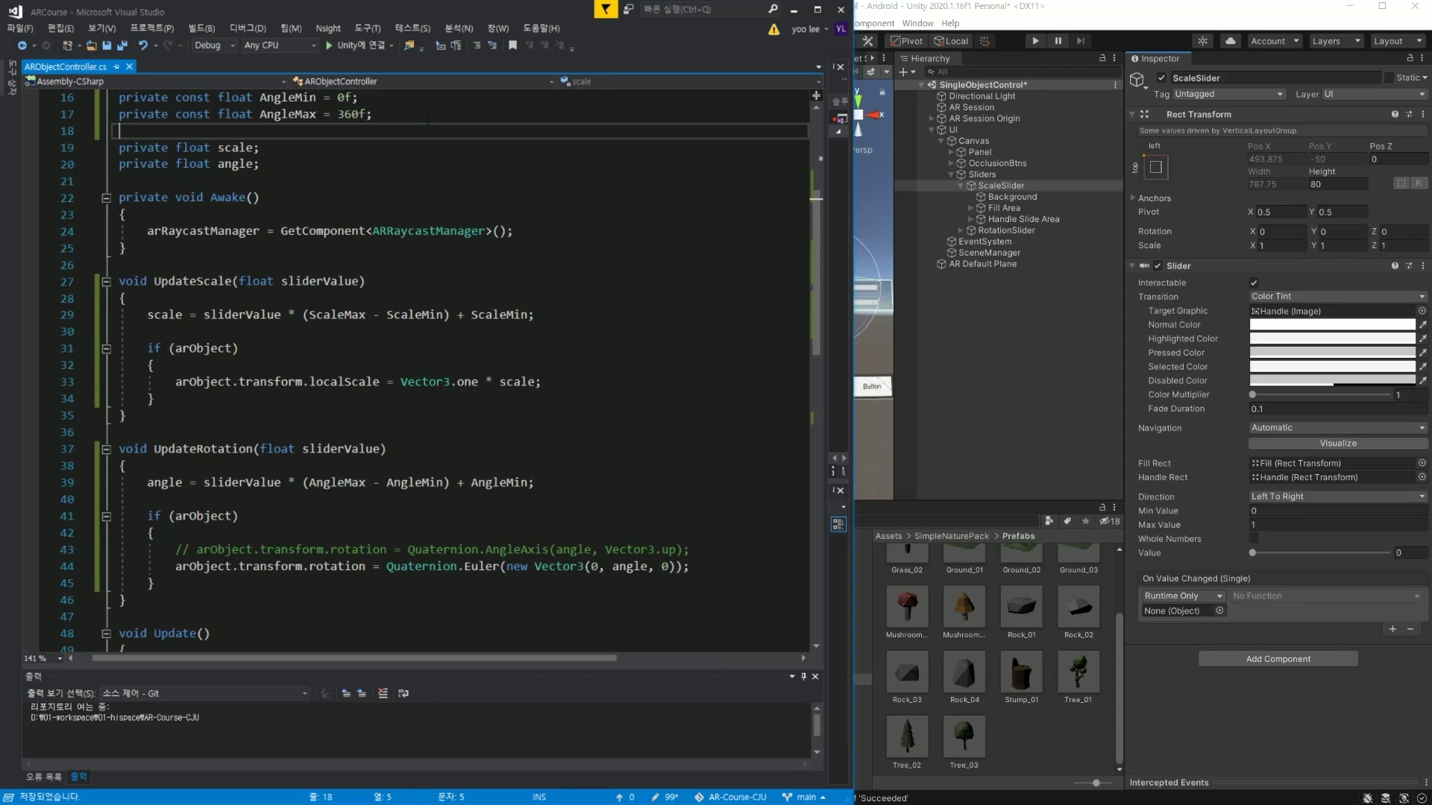
click(761, 570)
scroll(560, 562, down, 1)
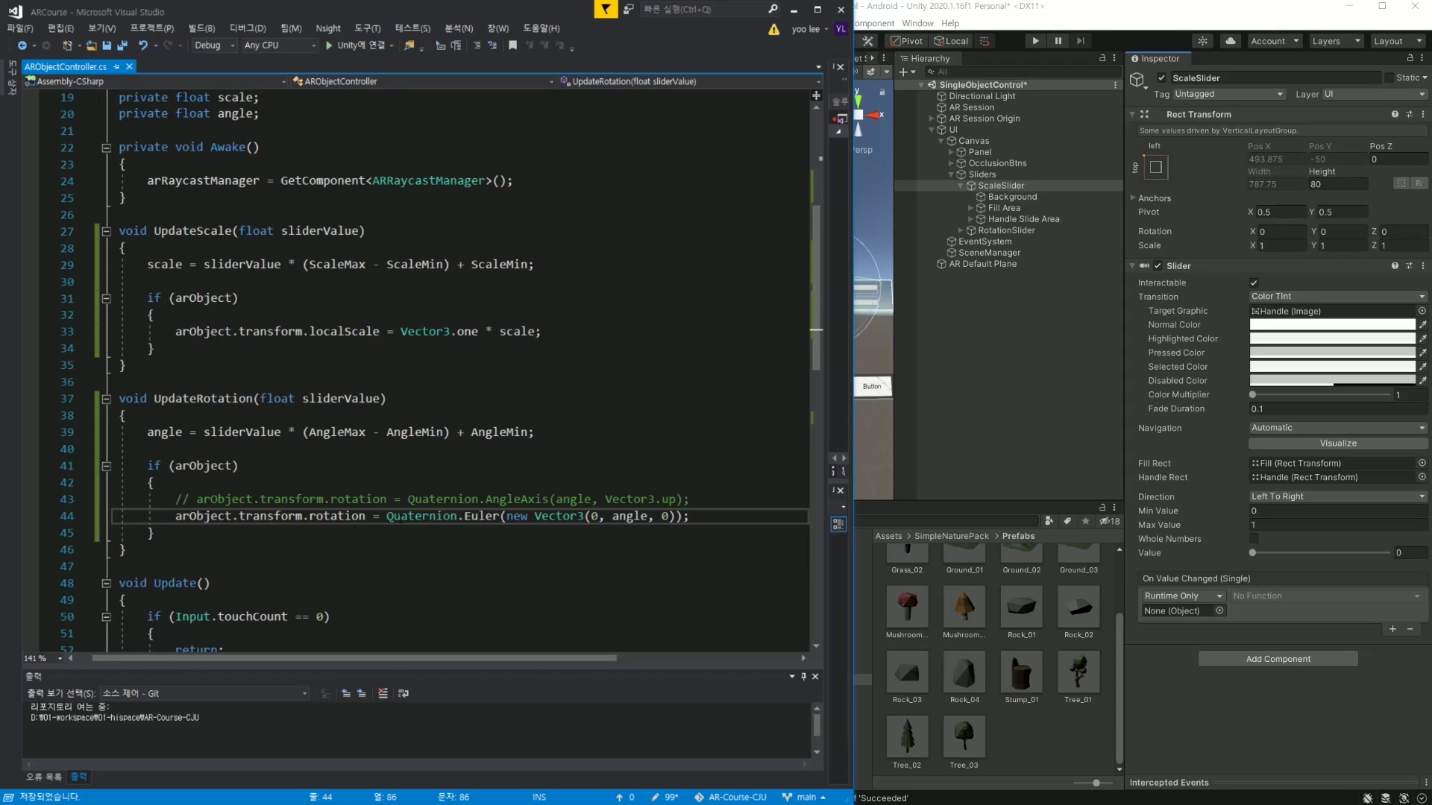
scroll(648, 565, left, 1)
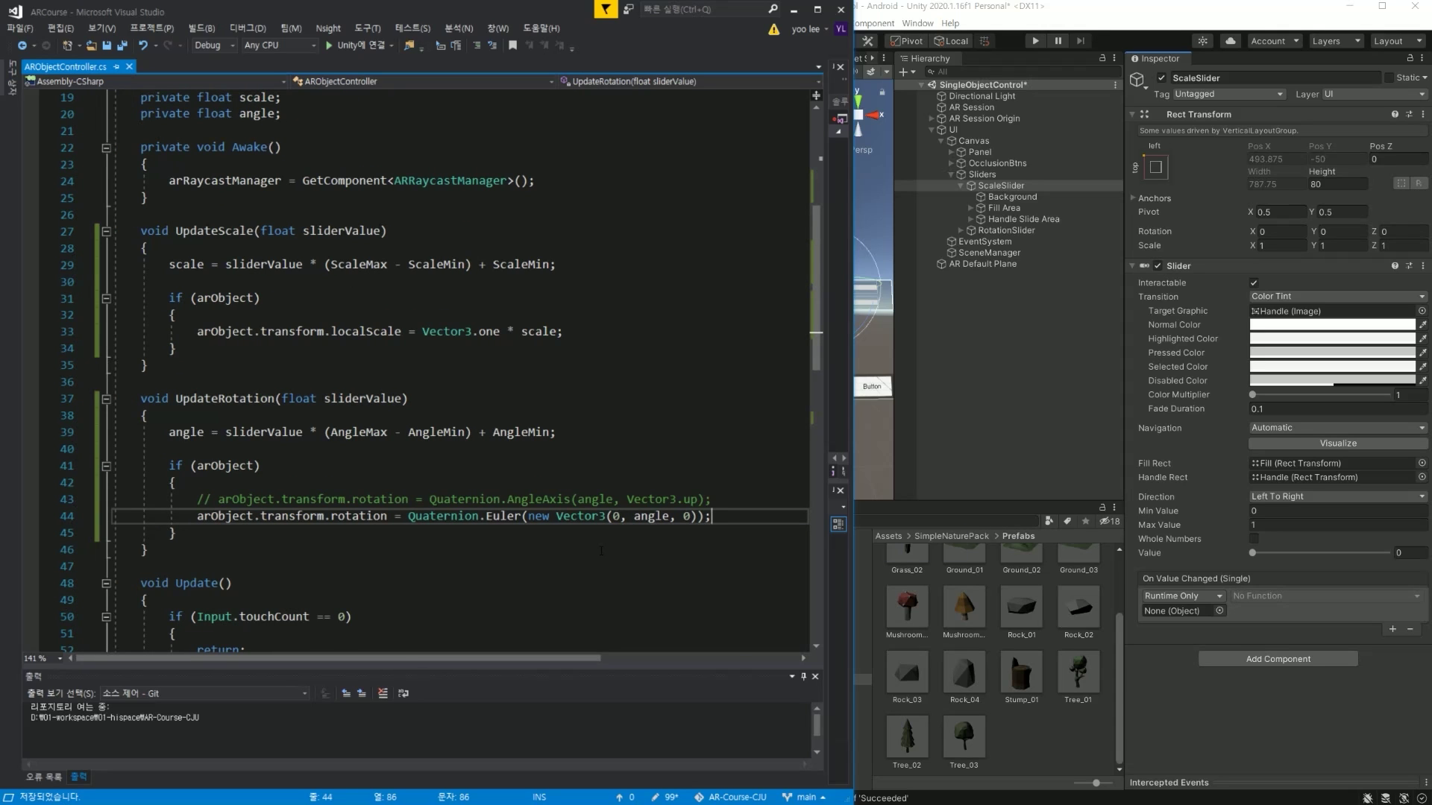
scroll(603, 551, up, 1)
scroll(634, 548, up, 2)
scroll(656, 546, up, 1)
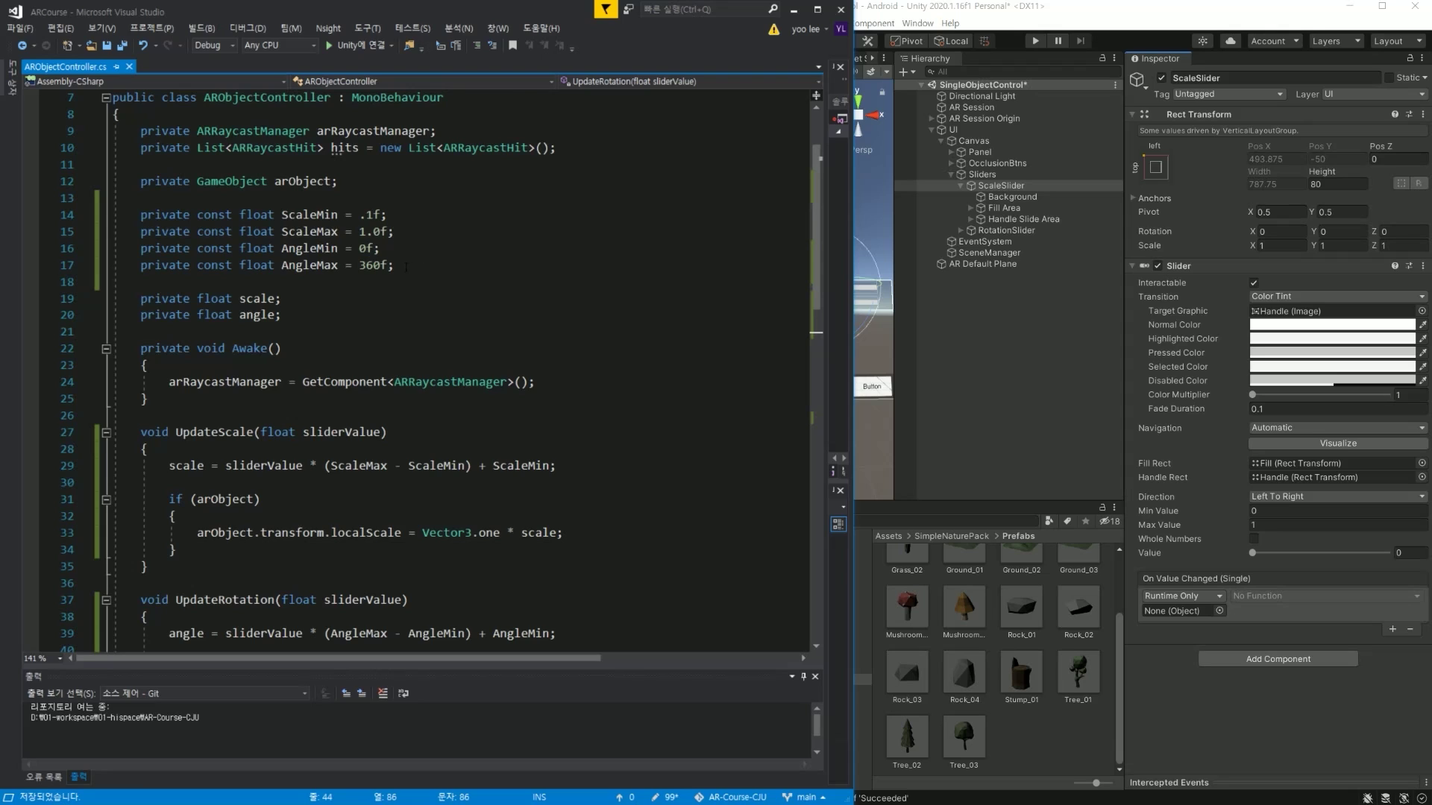
scroll(406, 267, down, 1)
scroll(311, 209, down, 1)
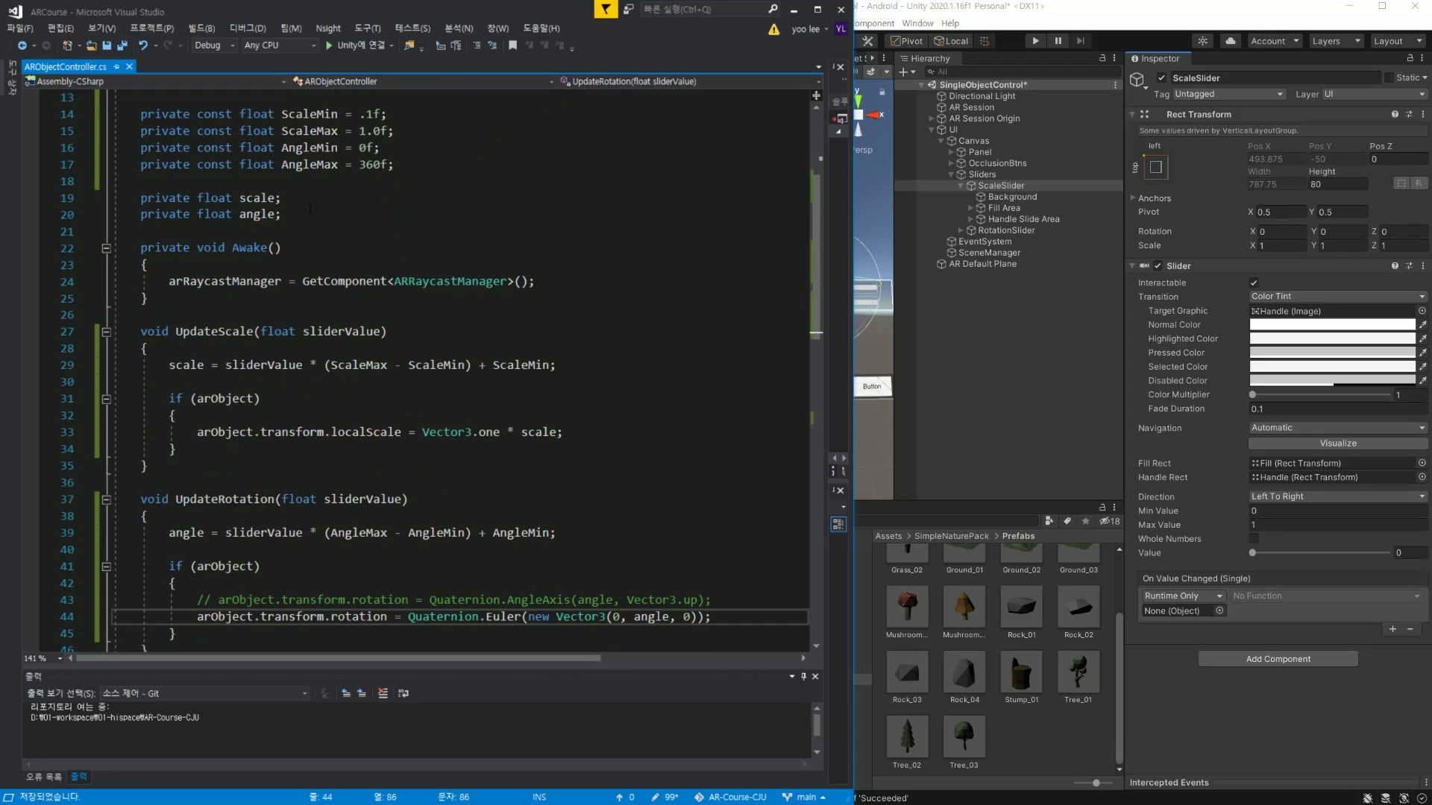
scroll(301, 274, down, 1)
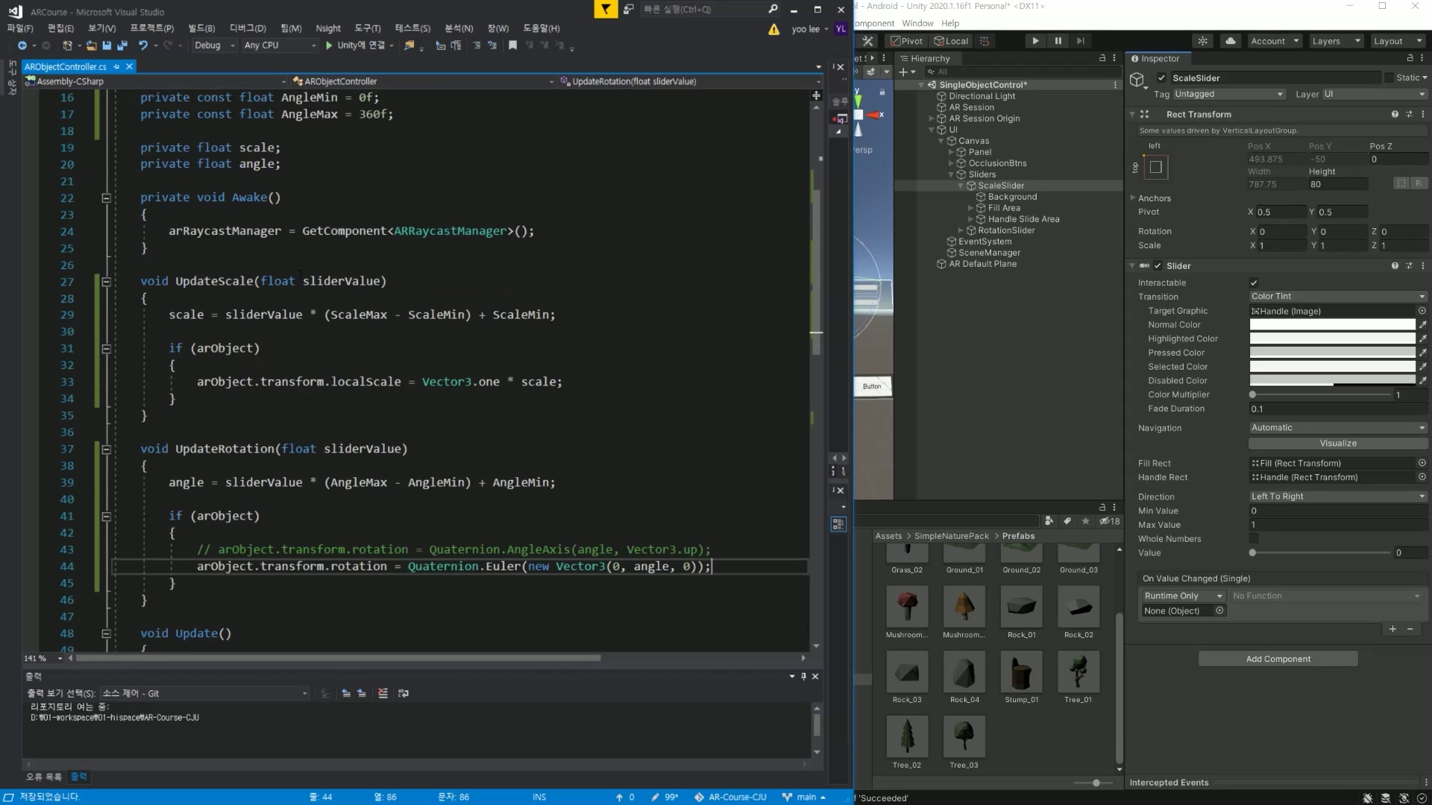
click(481, 286)
key(Home)
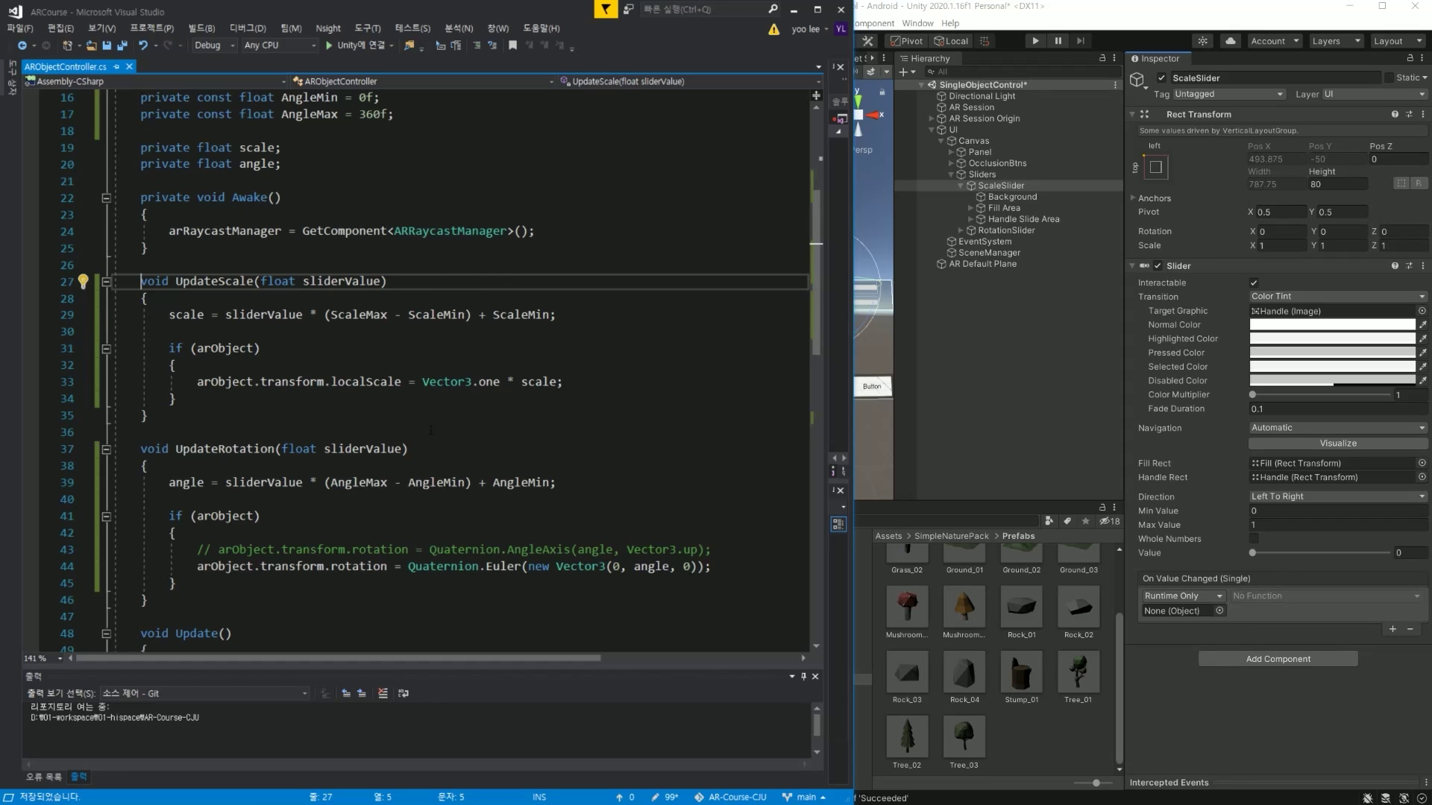
Add the public modifier to UpdateScale and UpdateRotation and save.
text(public)
key(ctrl+shift+Left)
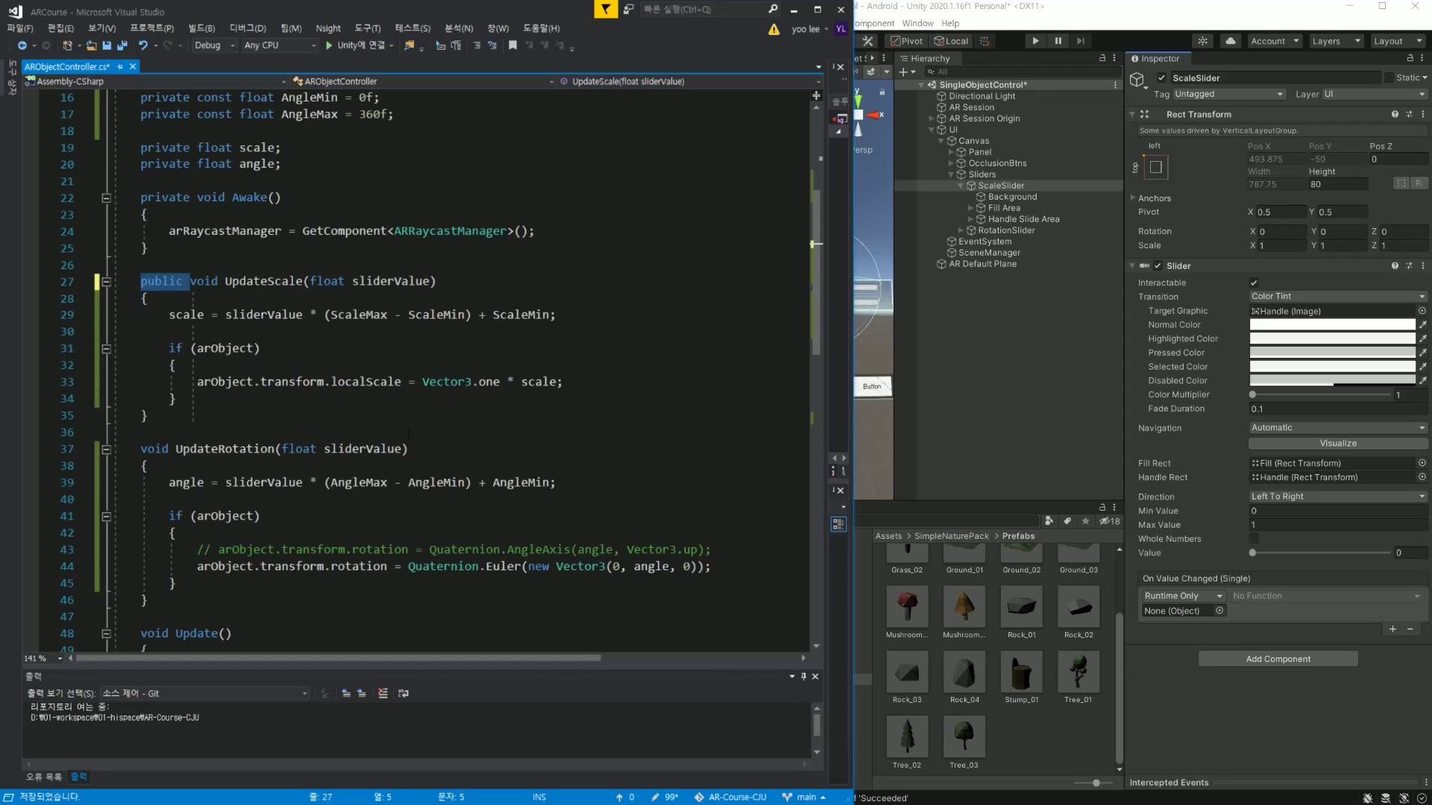
key(ctrl+c)
key(Down)
key(Down)
key(Down)
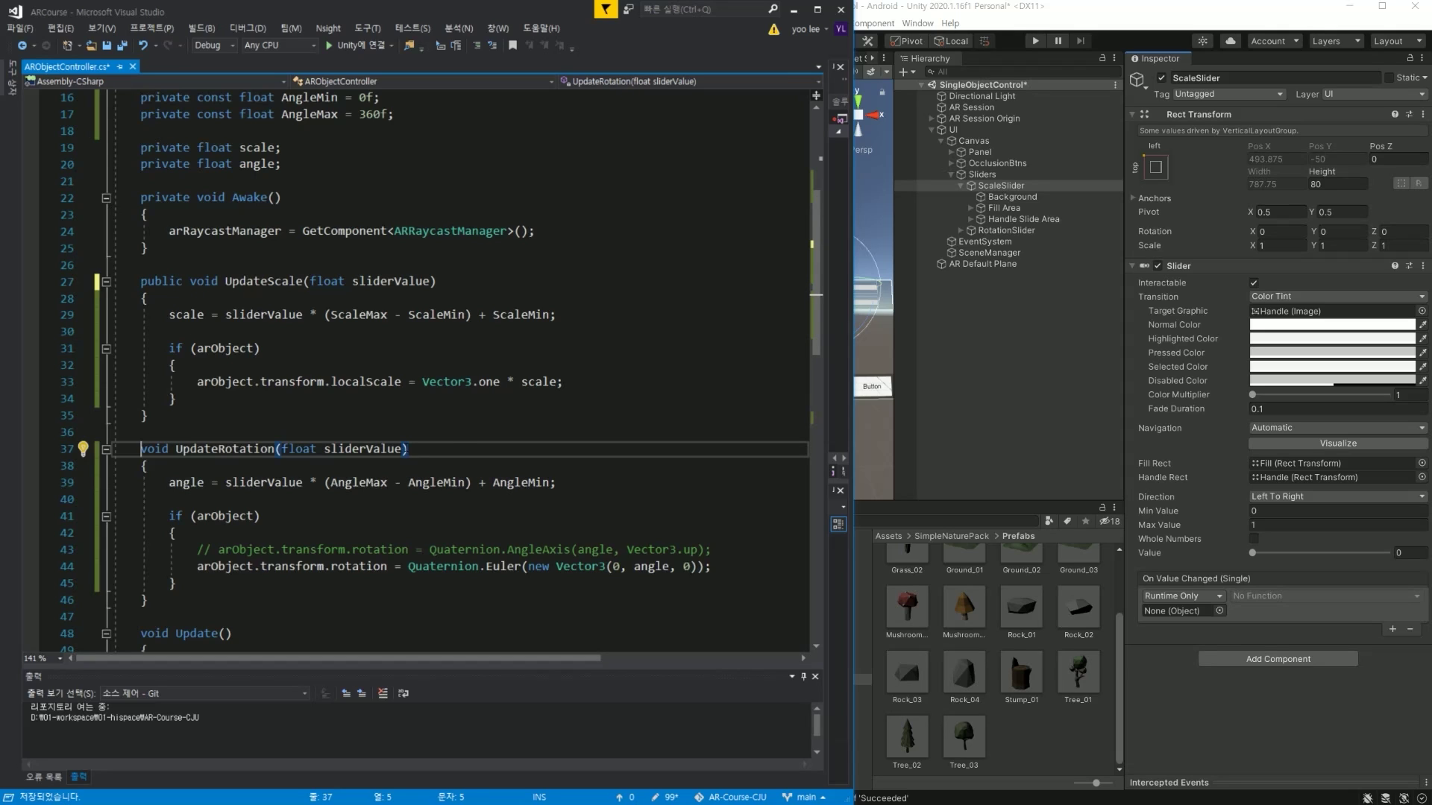
key(ctrl+v)
key(ctrl+s)
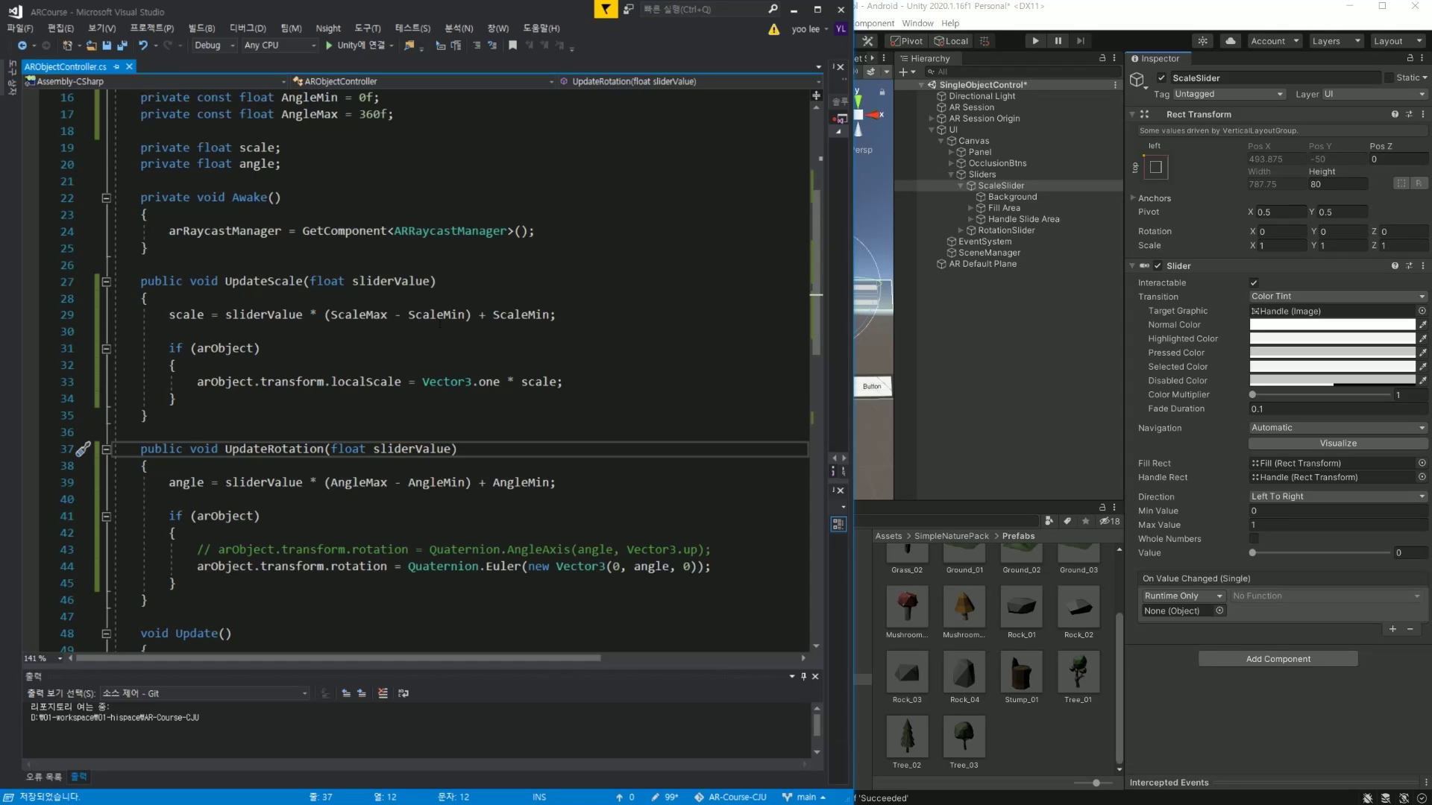
Review the Euler rotation code and add a blank line above the new object's scale line.
scroll(404, 267, down, 1)
scroll(173, 279, down, 1)
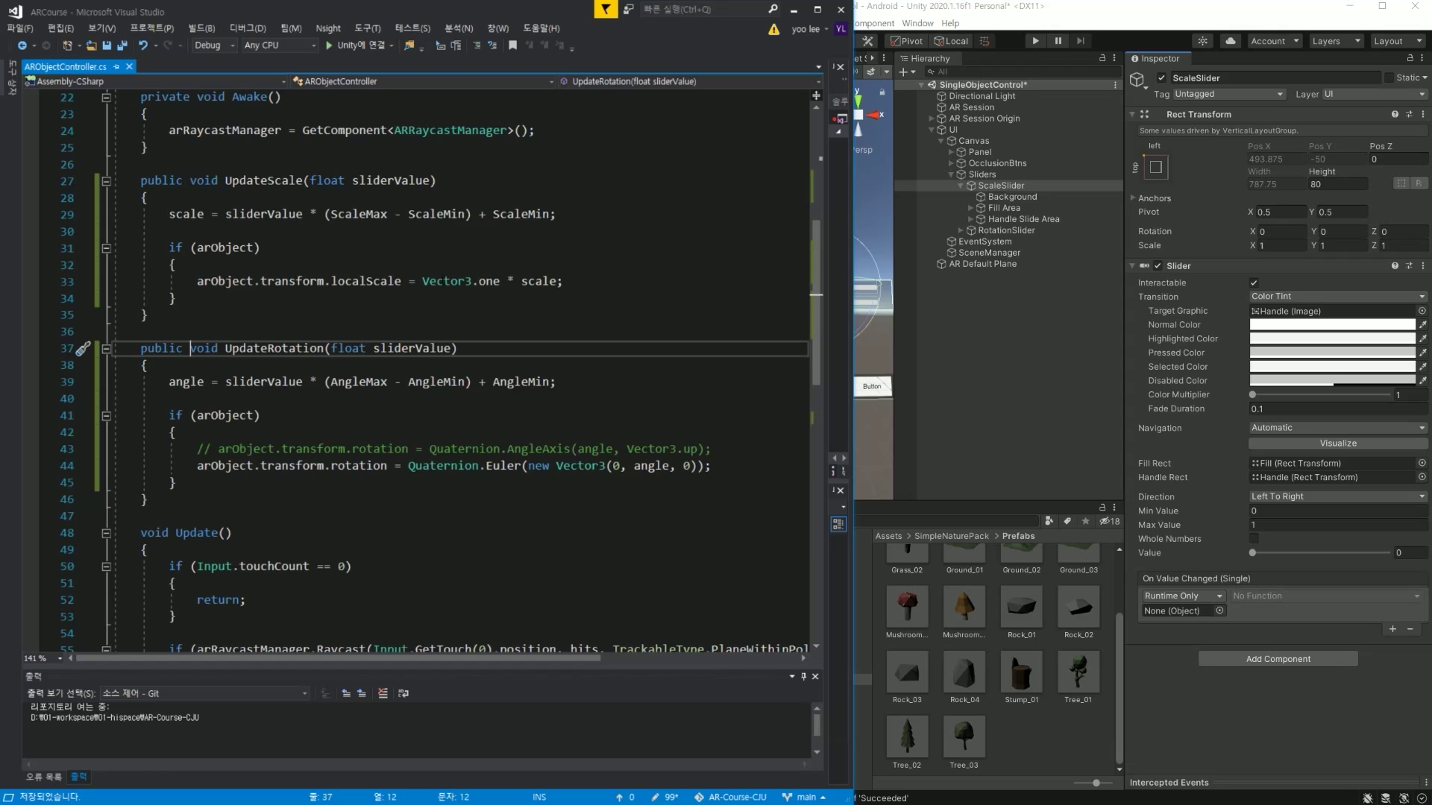
scroll(296, 303, down, 1)
scroll(266, 267, down, 1)
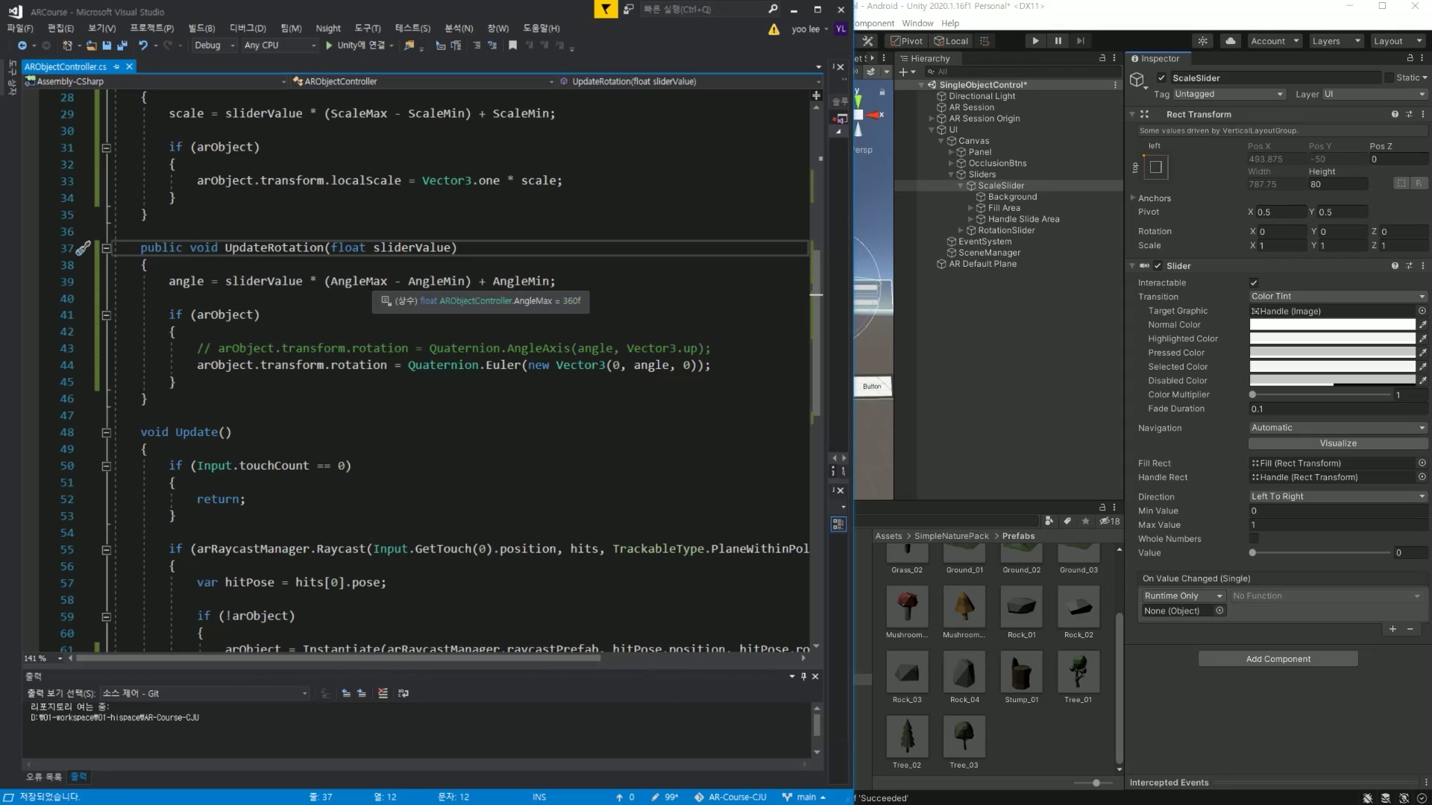
click(358, 364)
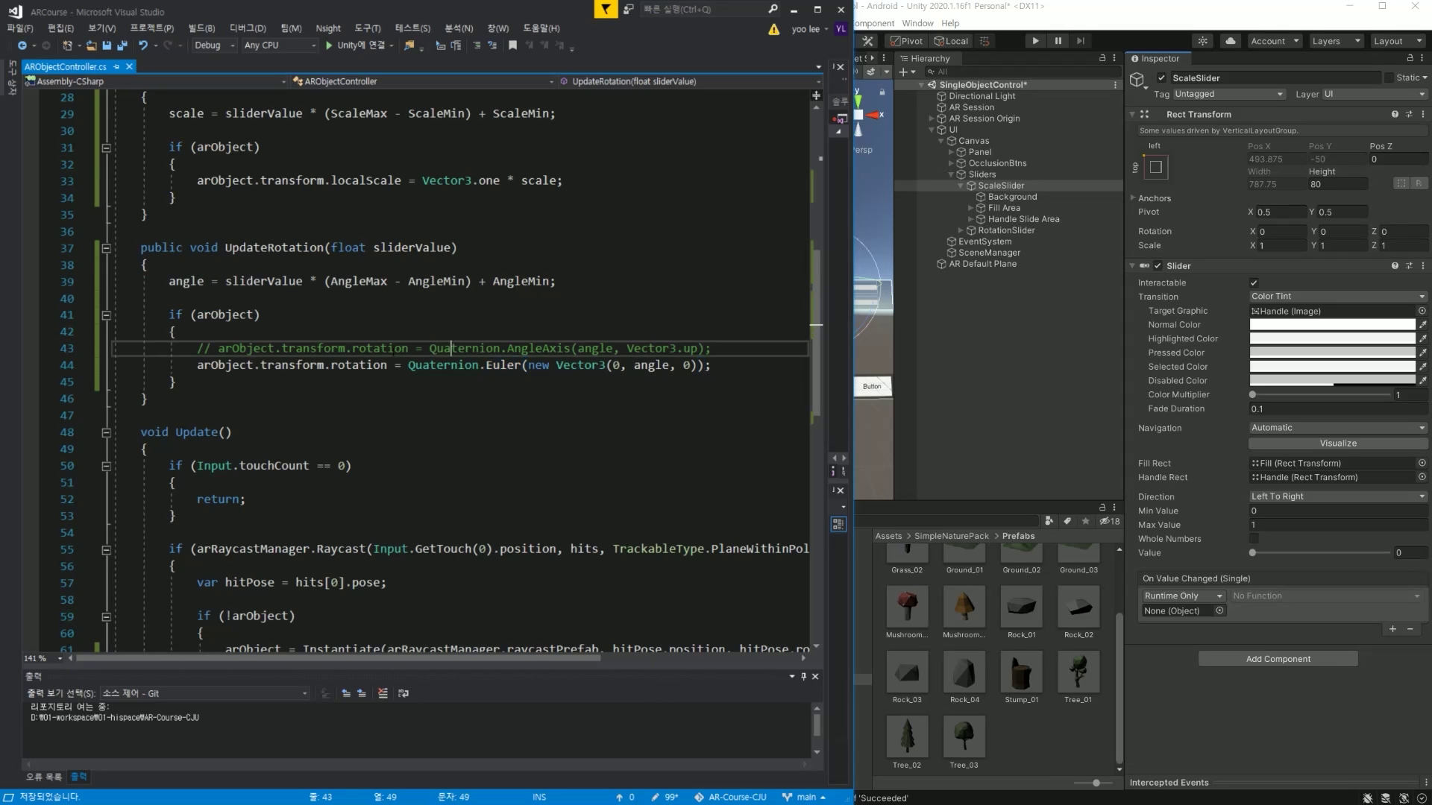
click(508, 364)
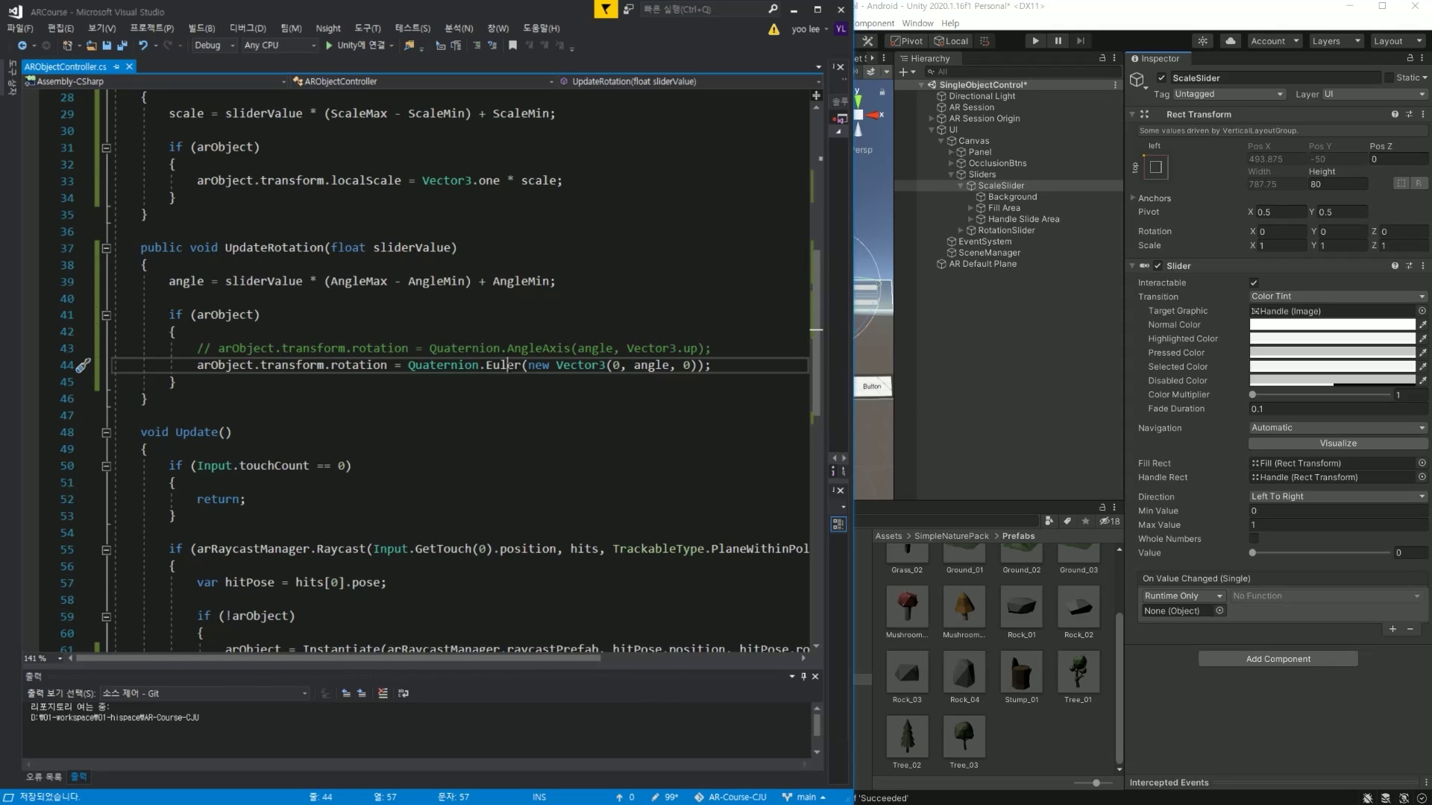
click(649, 365)
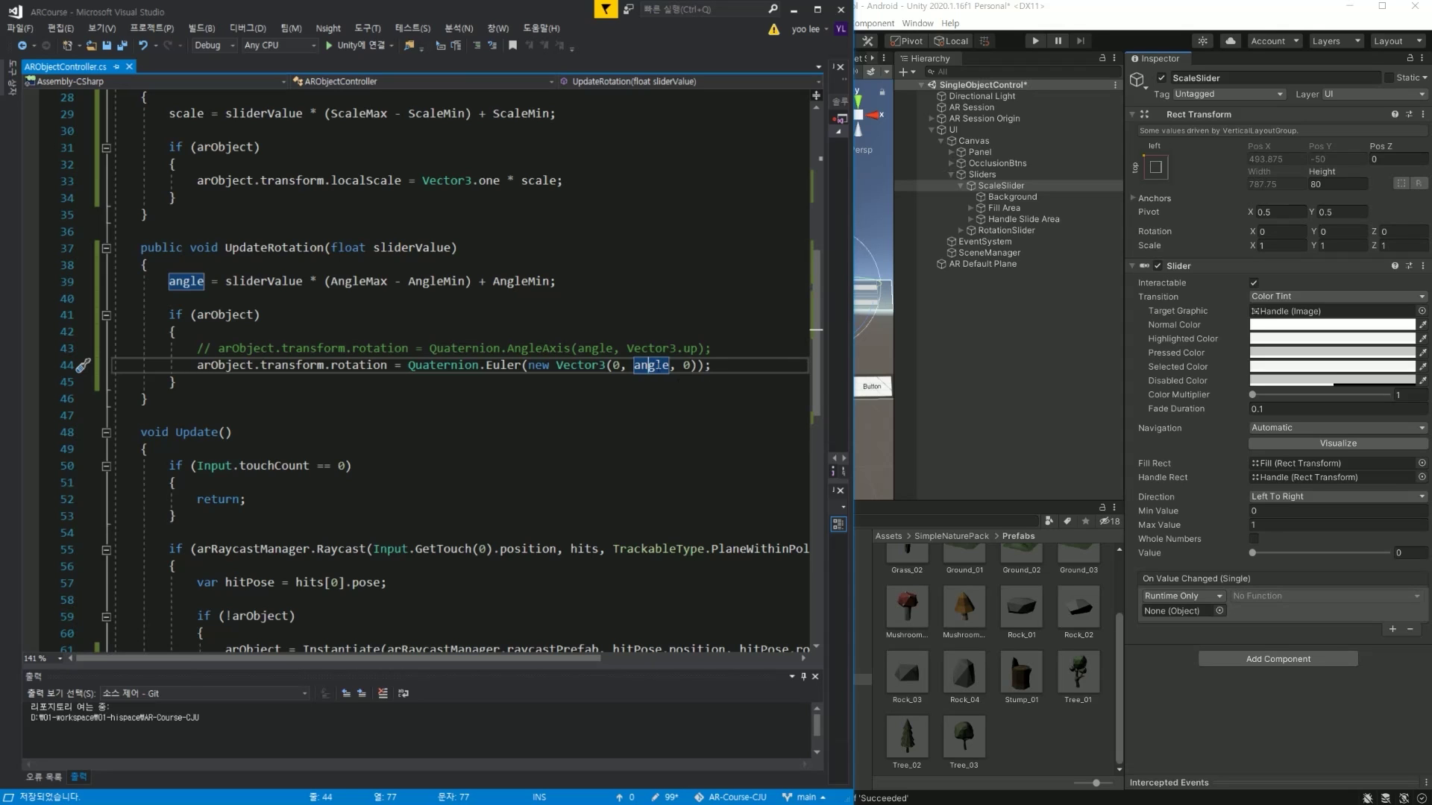
scroll(558, 361, down, 3)
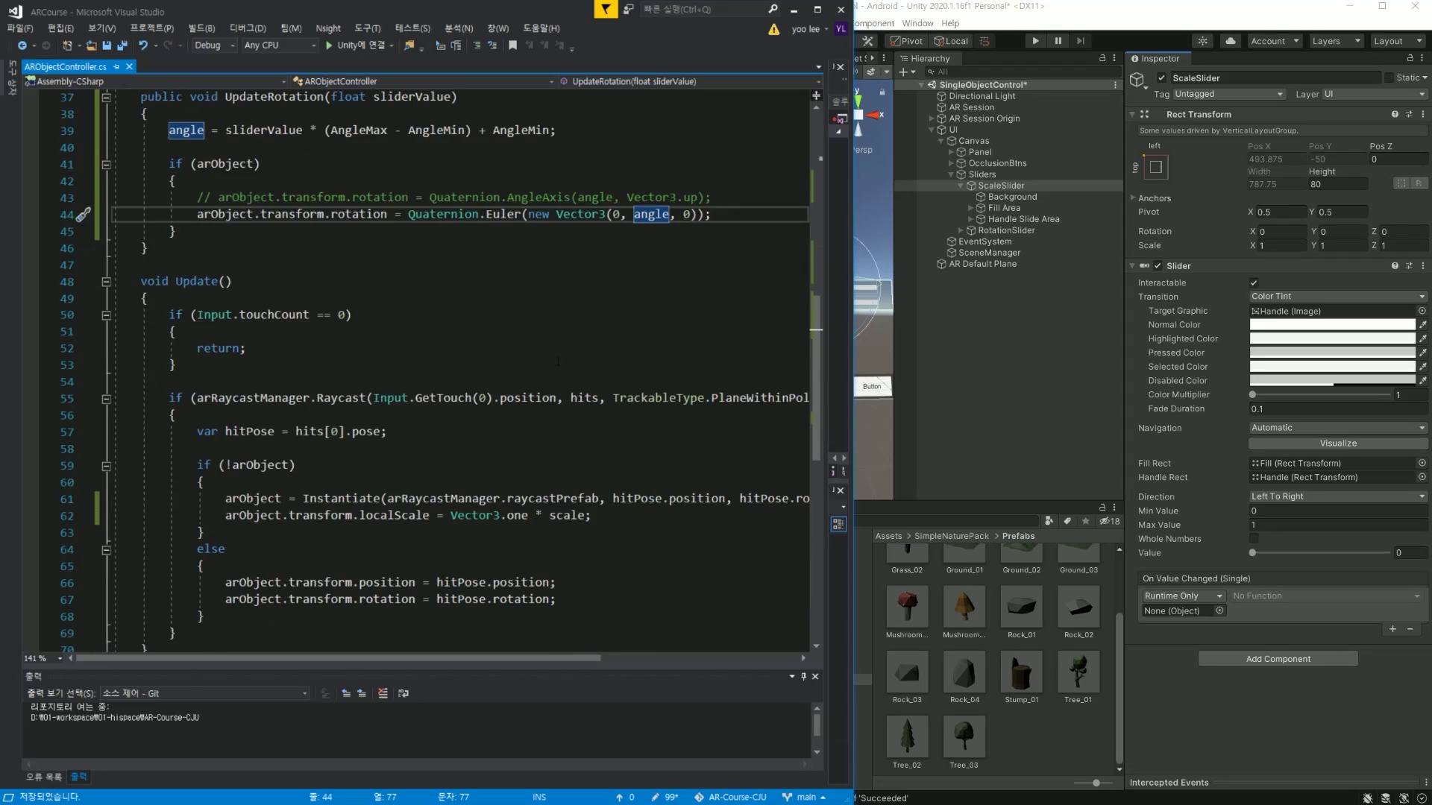
click(302, 515)
key(Return)
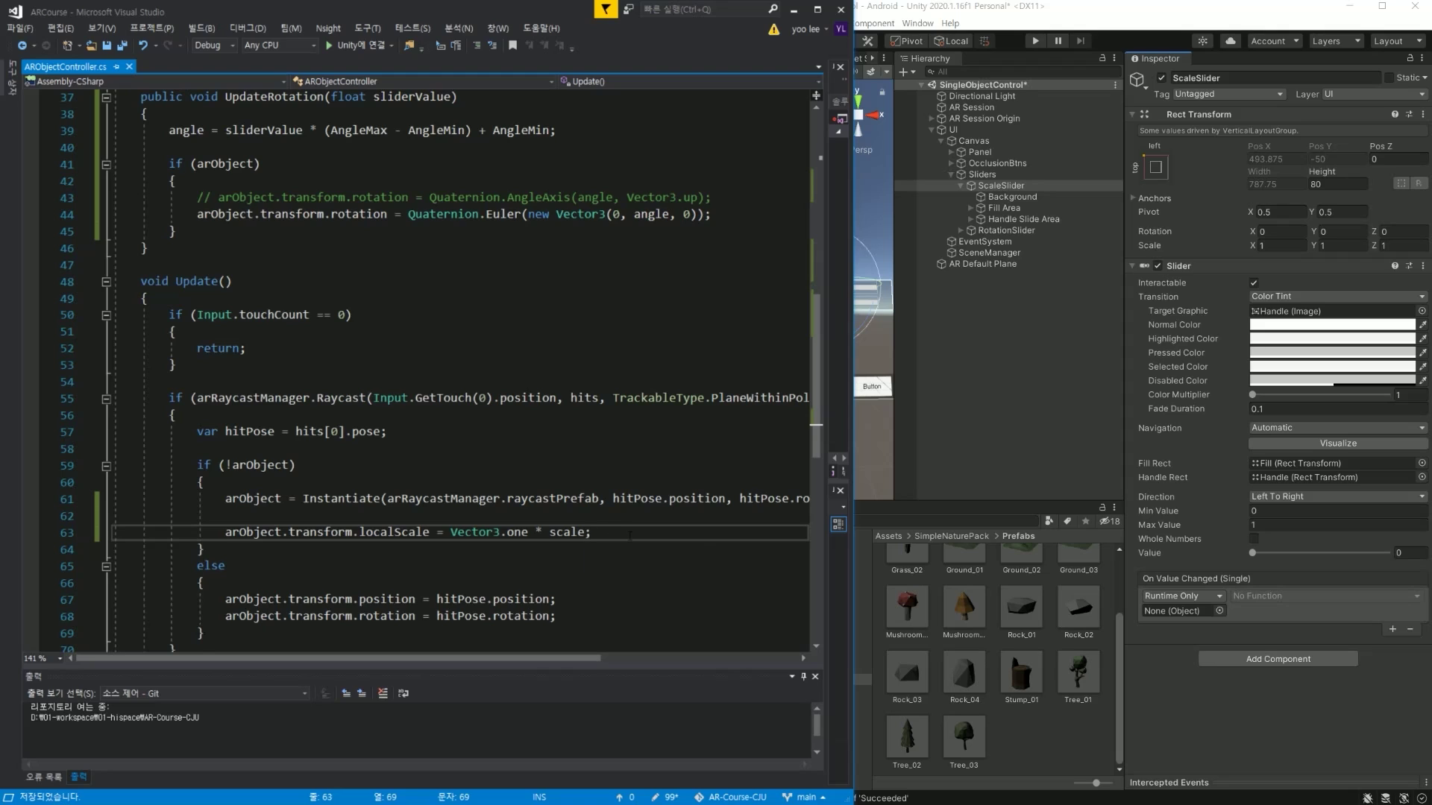
After the localScale line, set arObject.transform.rotation = Quaternion.Euler(new Vector3(0, angle, 0)).
key(Return)
text(ar)
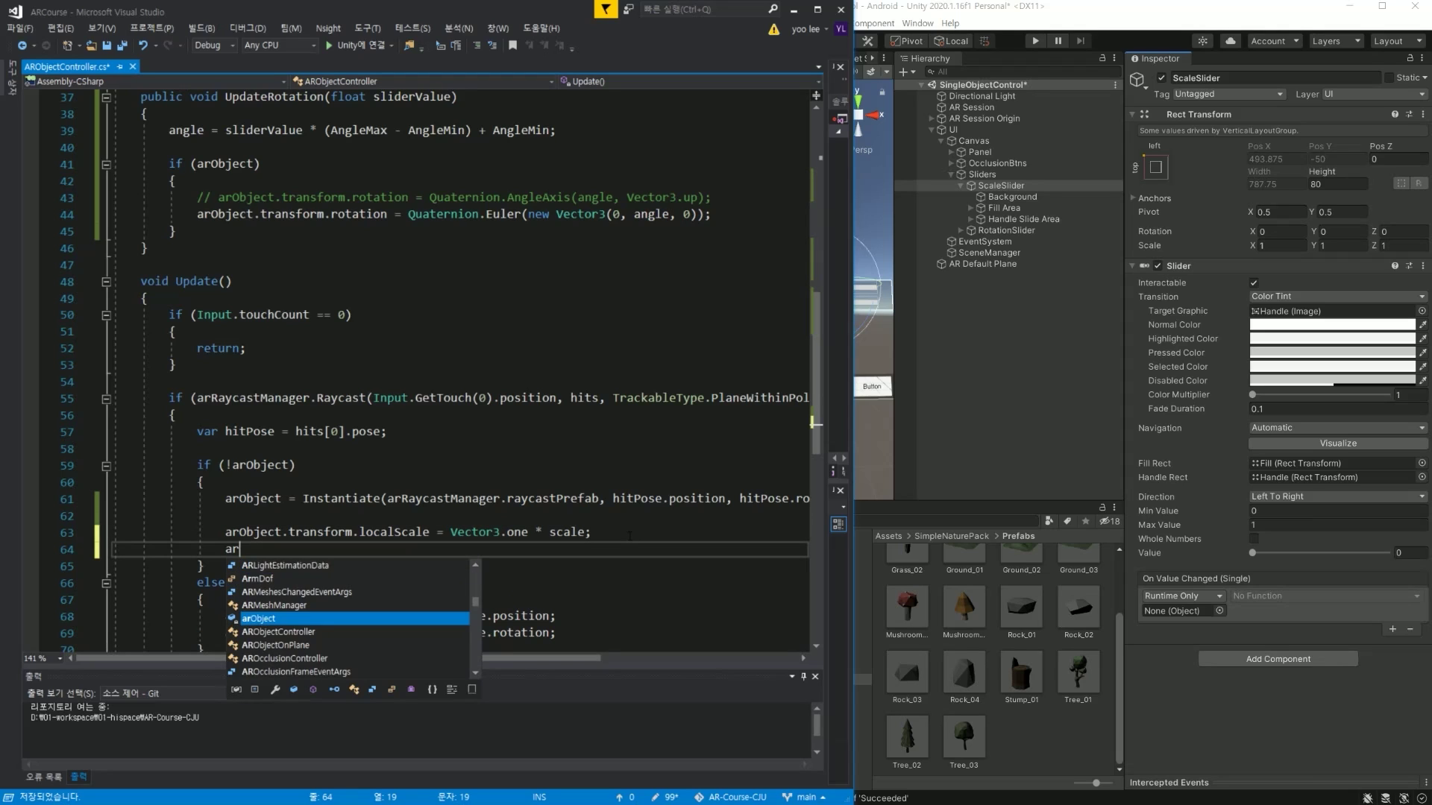
text(Object.transform)
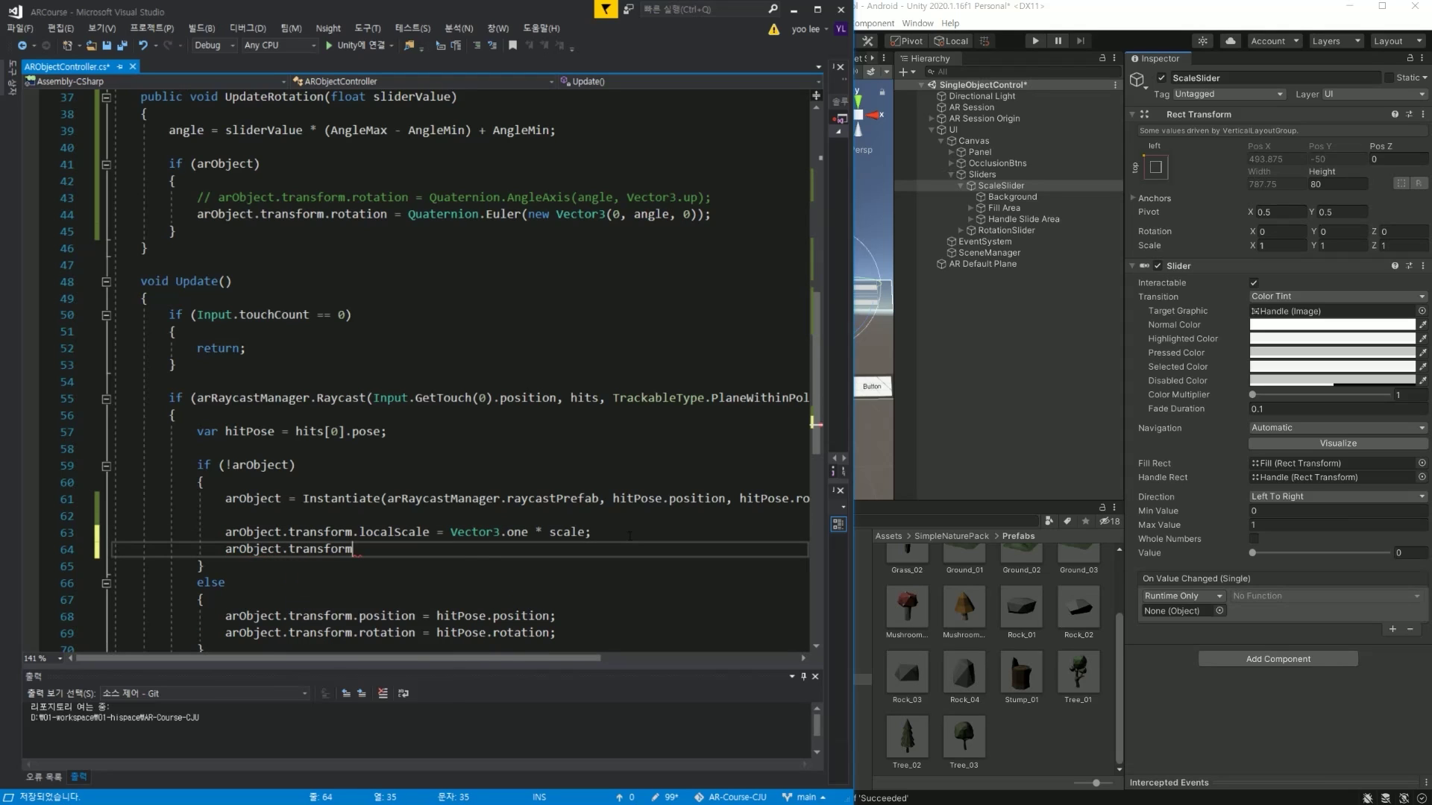
text(.rotation)
text( =)
drag(408, 215, 711, 214)
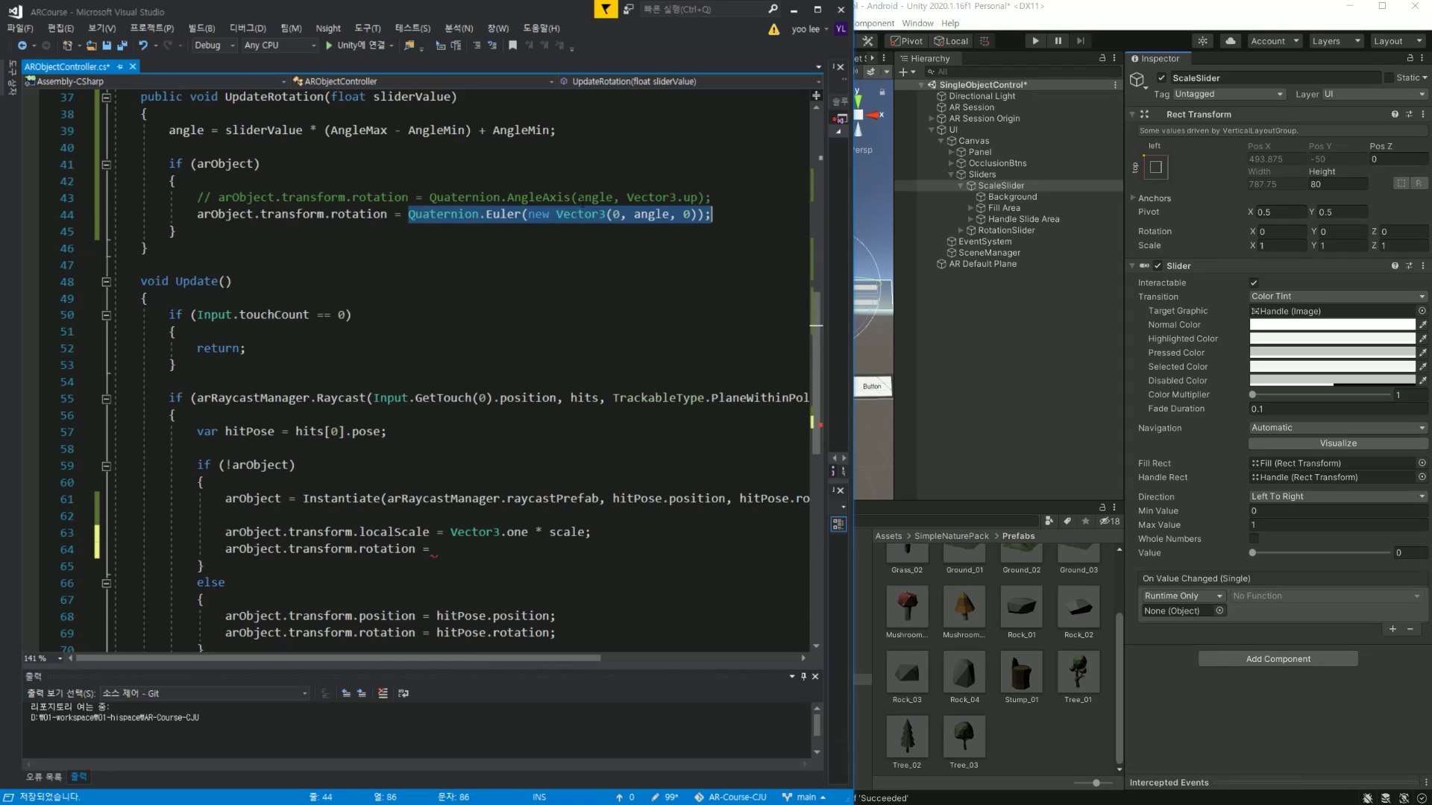
key(ctrl+c)
click(507, 550)
key(ctrl+v)
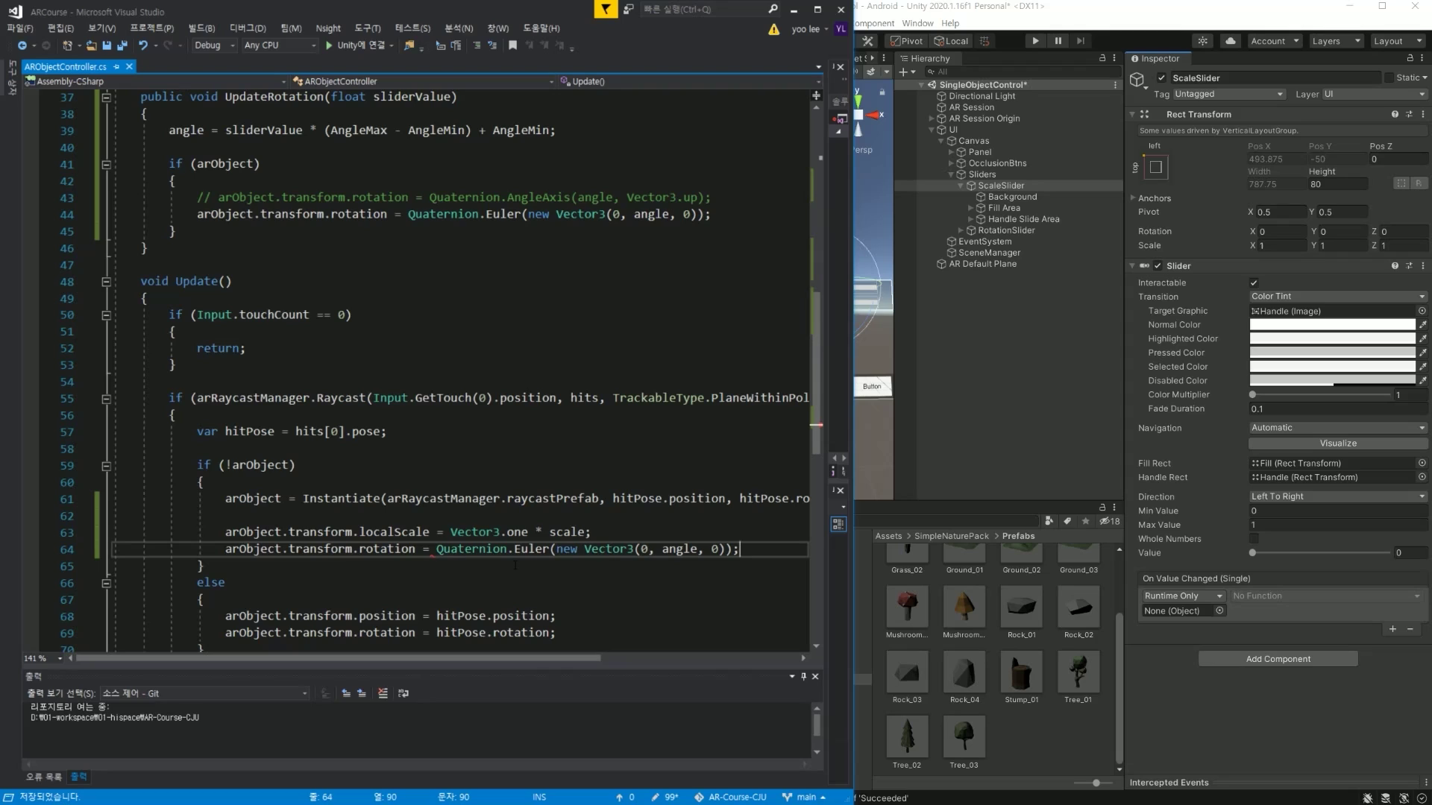
key(Up)
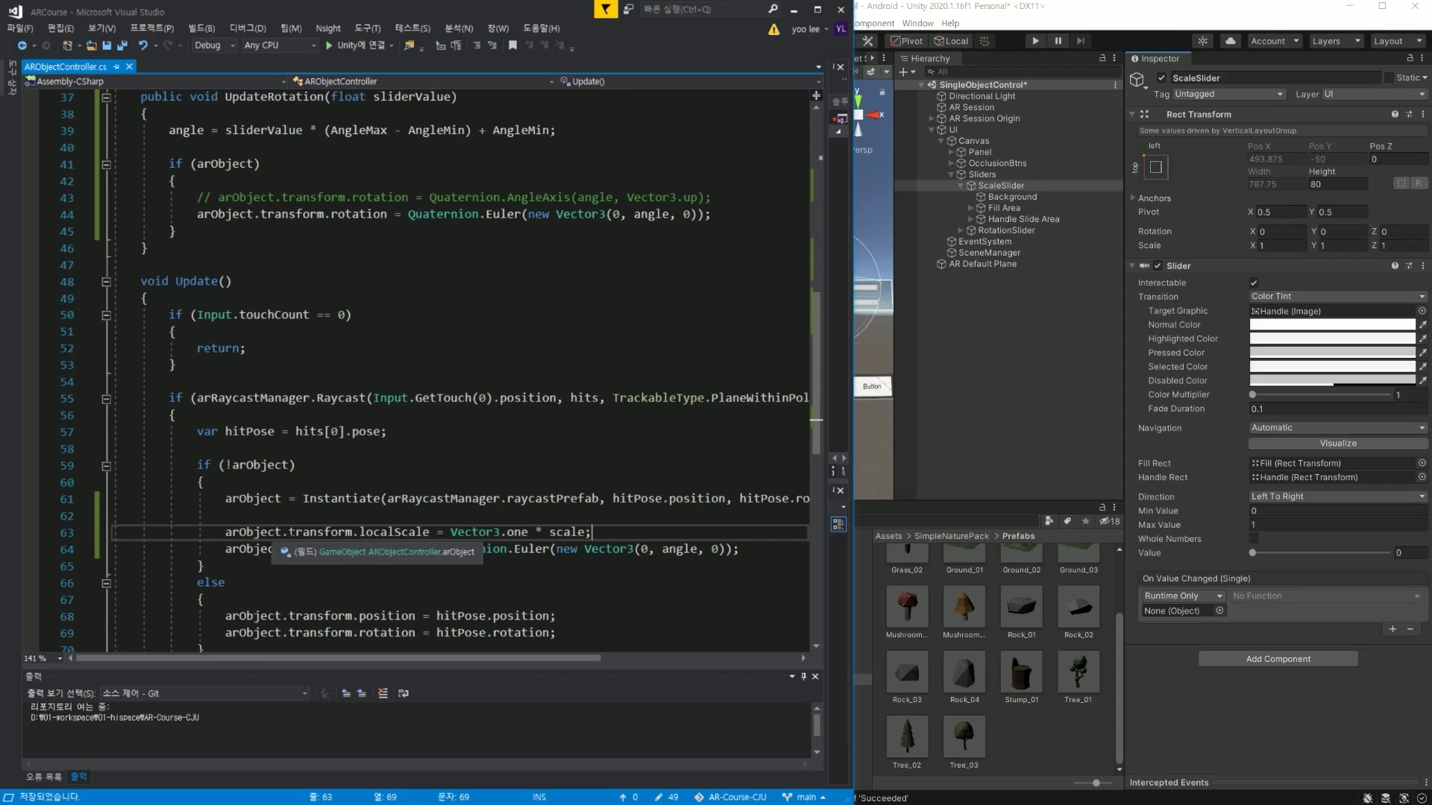
Initialise the angle field to 0.0f and the scale field to 1.0f, and save.
click(687, 552)
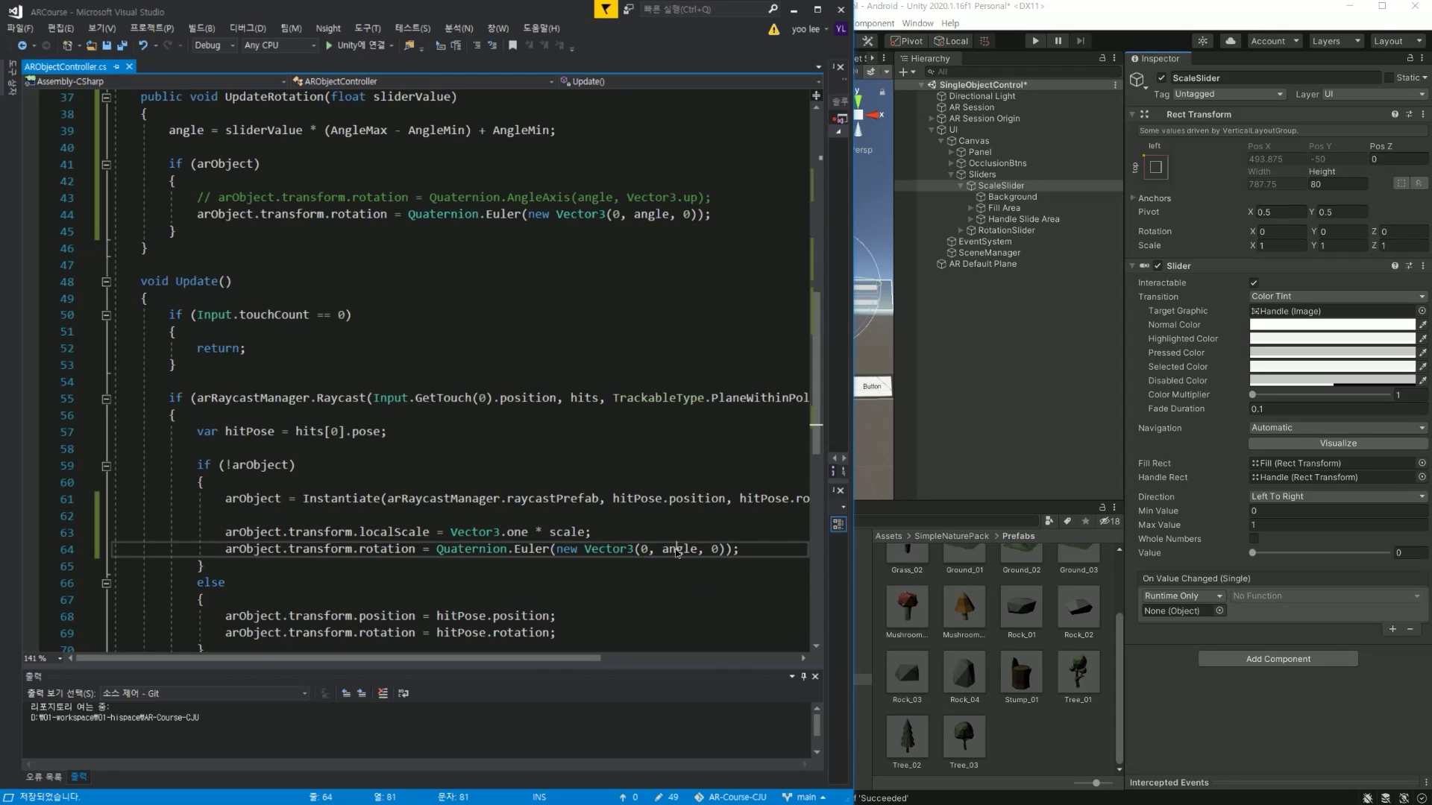
scroll(552, 522, up, 2)
scroll(485, 507, up, 6)
scroll(415, 493, up, 4)
click(346, 411)
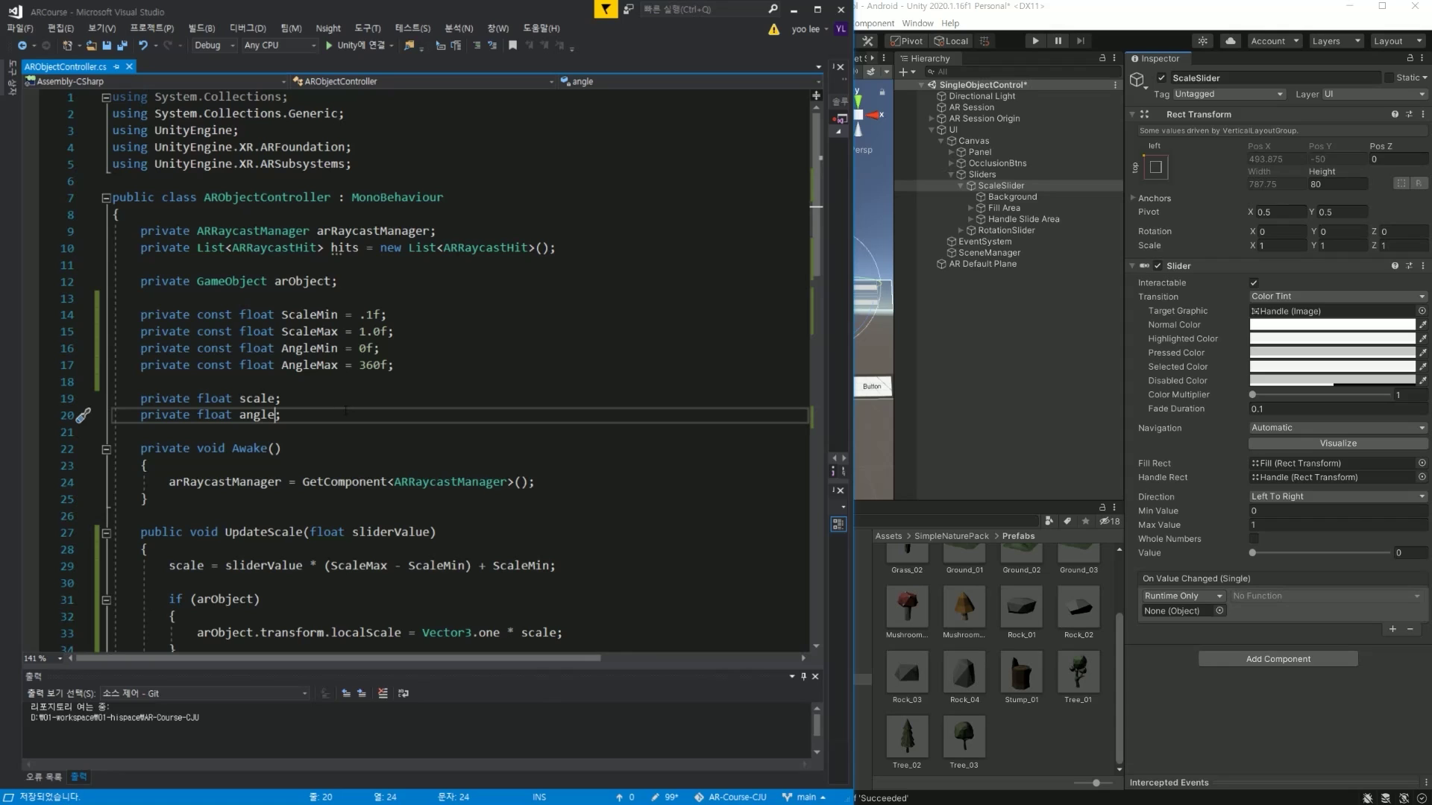
text(= )
text(0.0f)
key(Up)
key(ctrl+s)
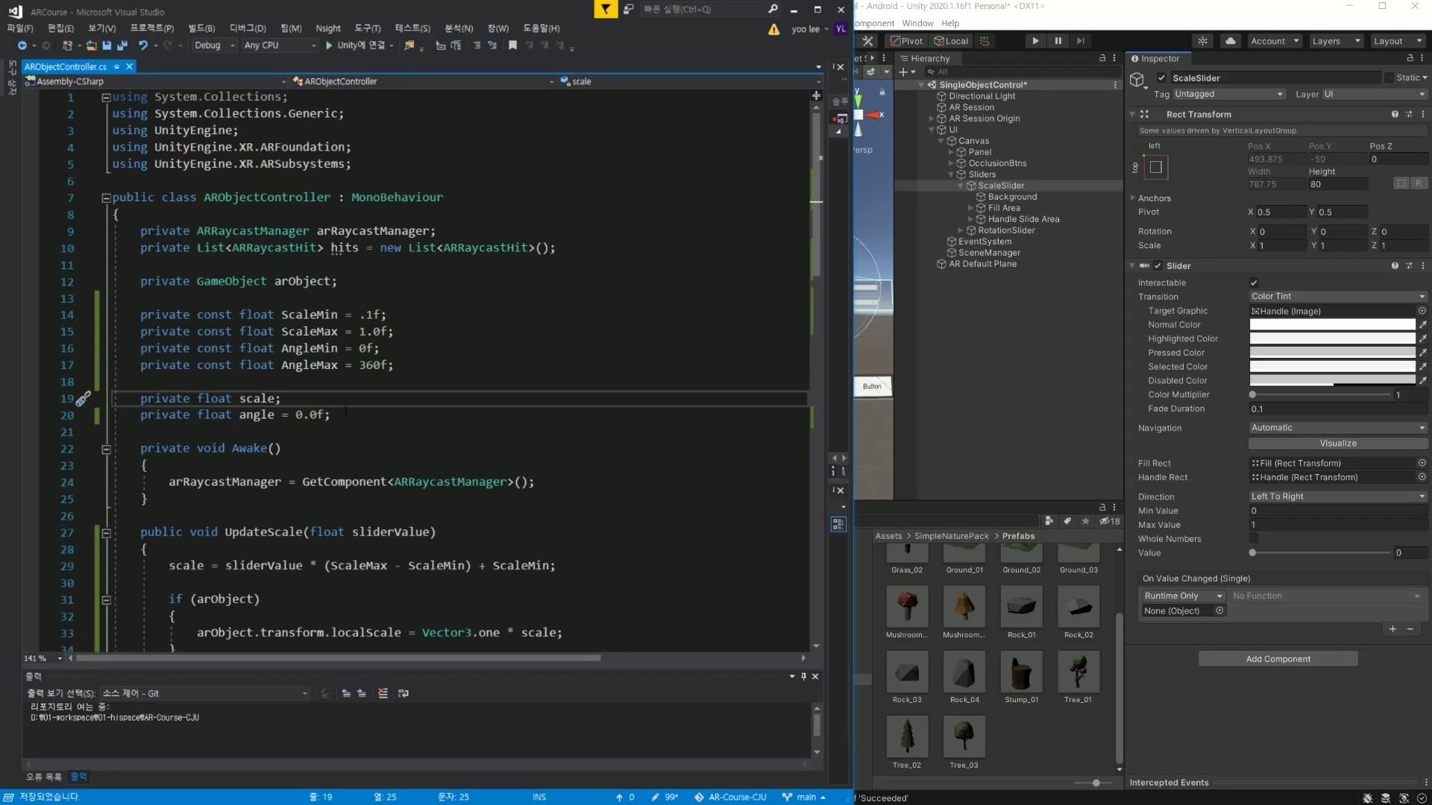
text(0)
text(.0f)
key(ctrl+s)
click(350, 411)
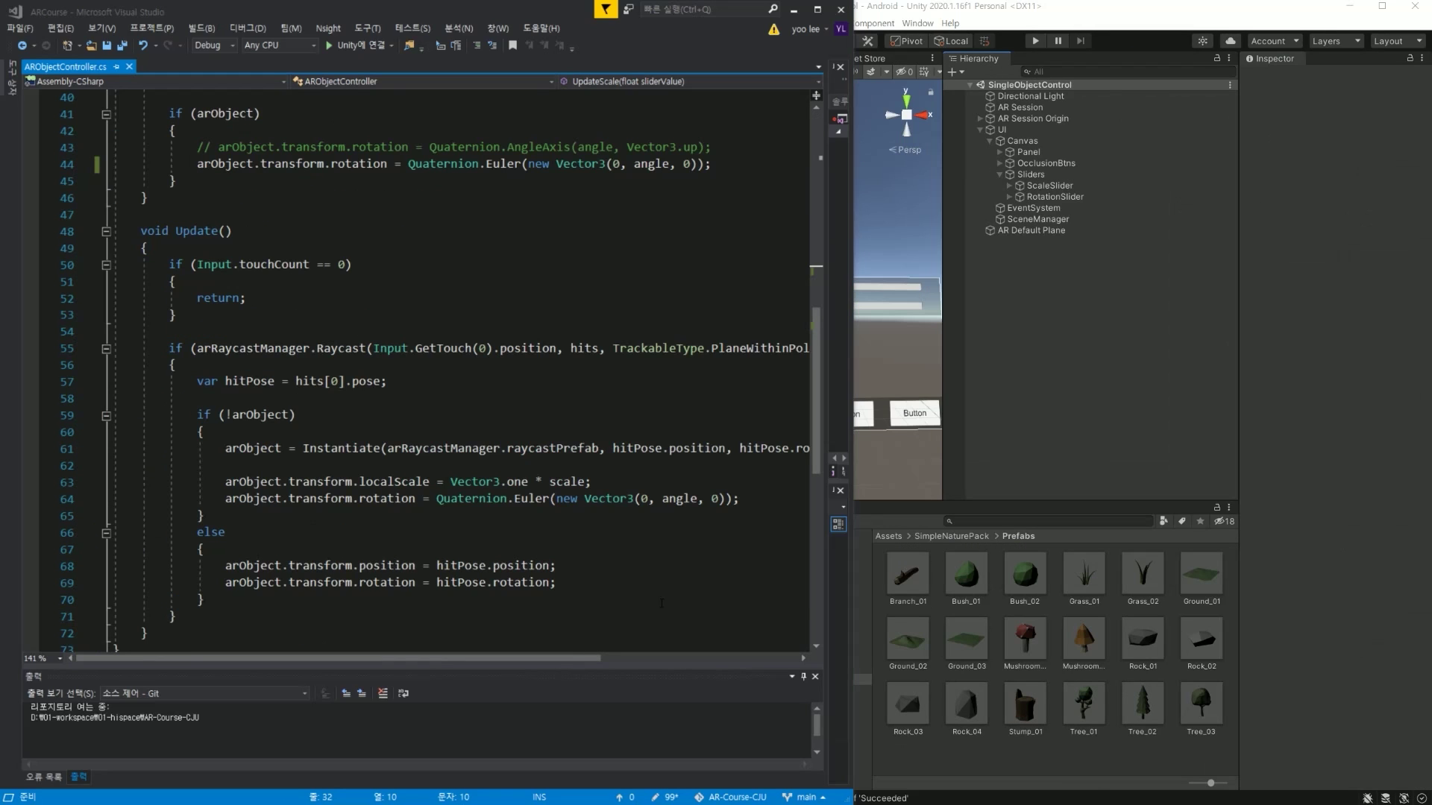
Select ScaleSlider in Unity, widen the Inspector, then select the angle range expression in Visual Studio.
click(659, 597)
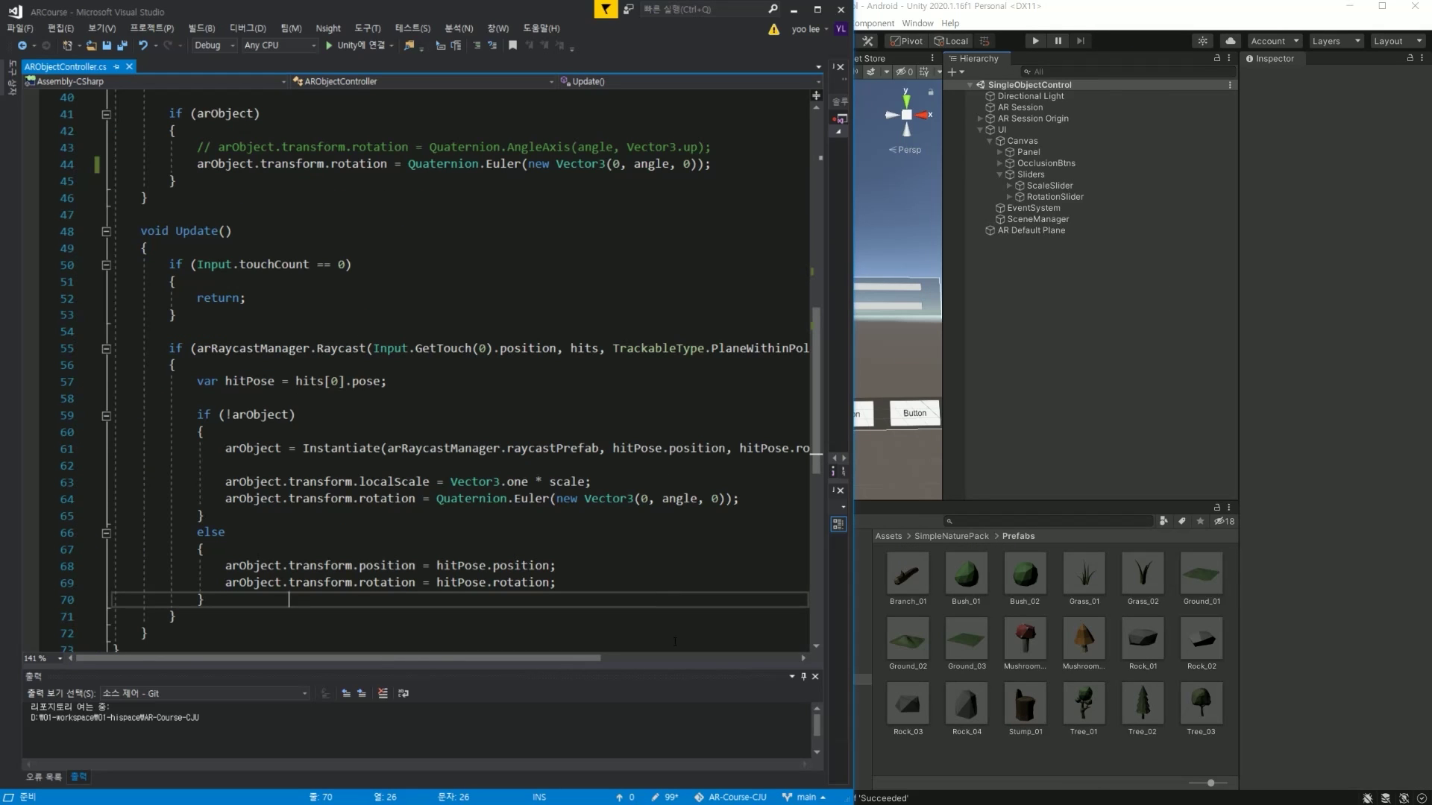
click(1107, 414)
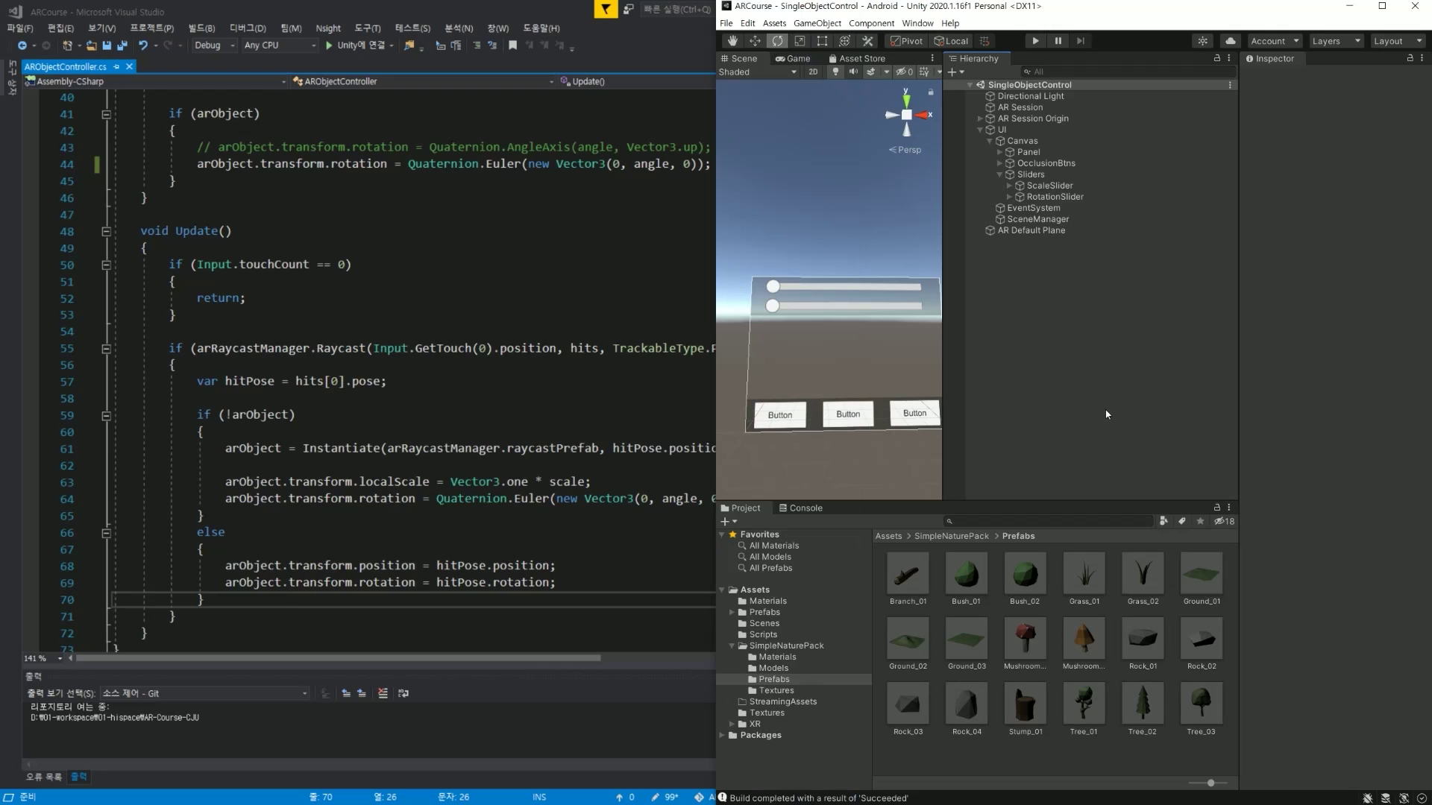
click(1049, 185)
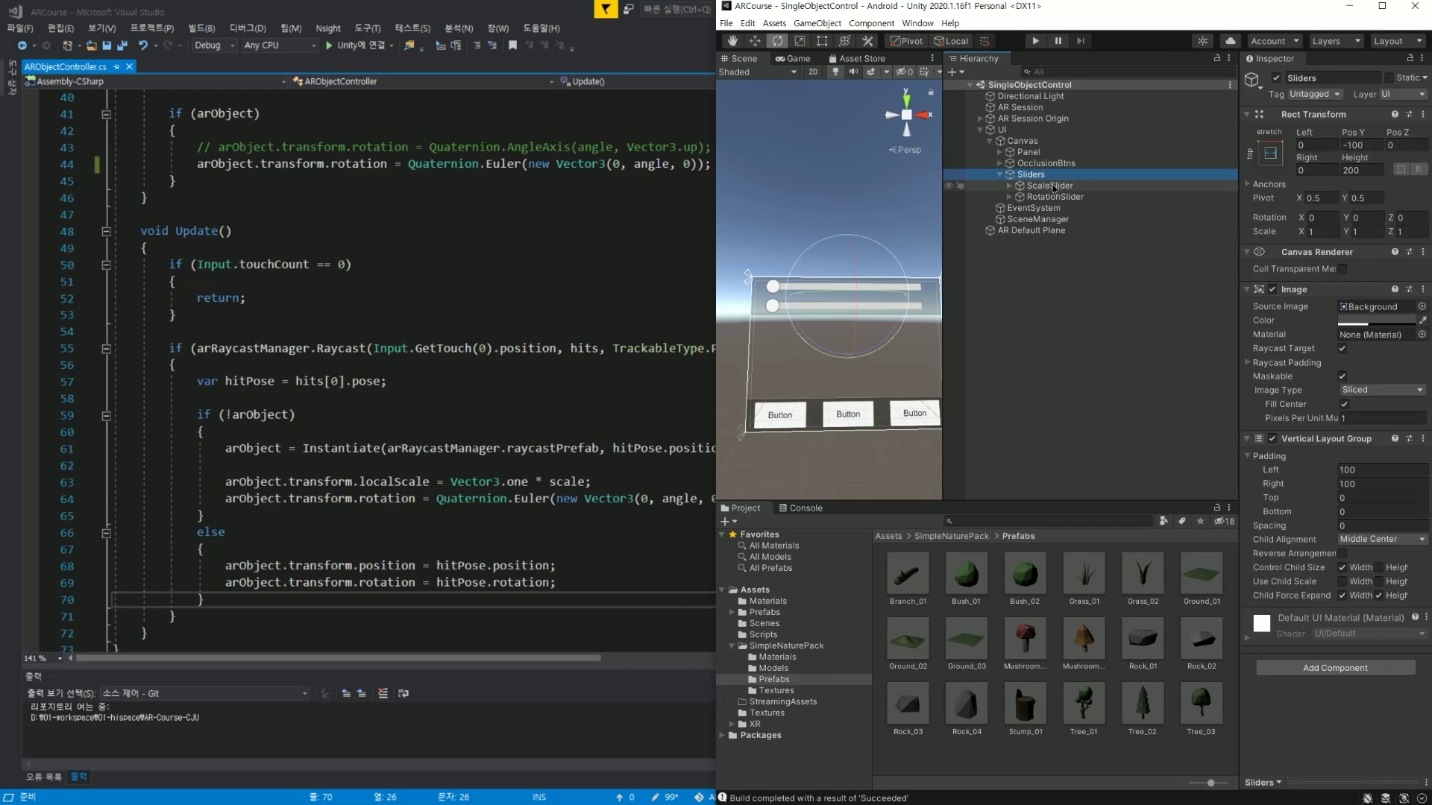
drag(1240, 302, 1123, 306)
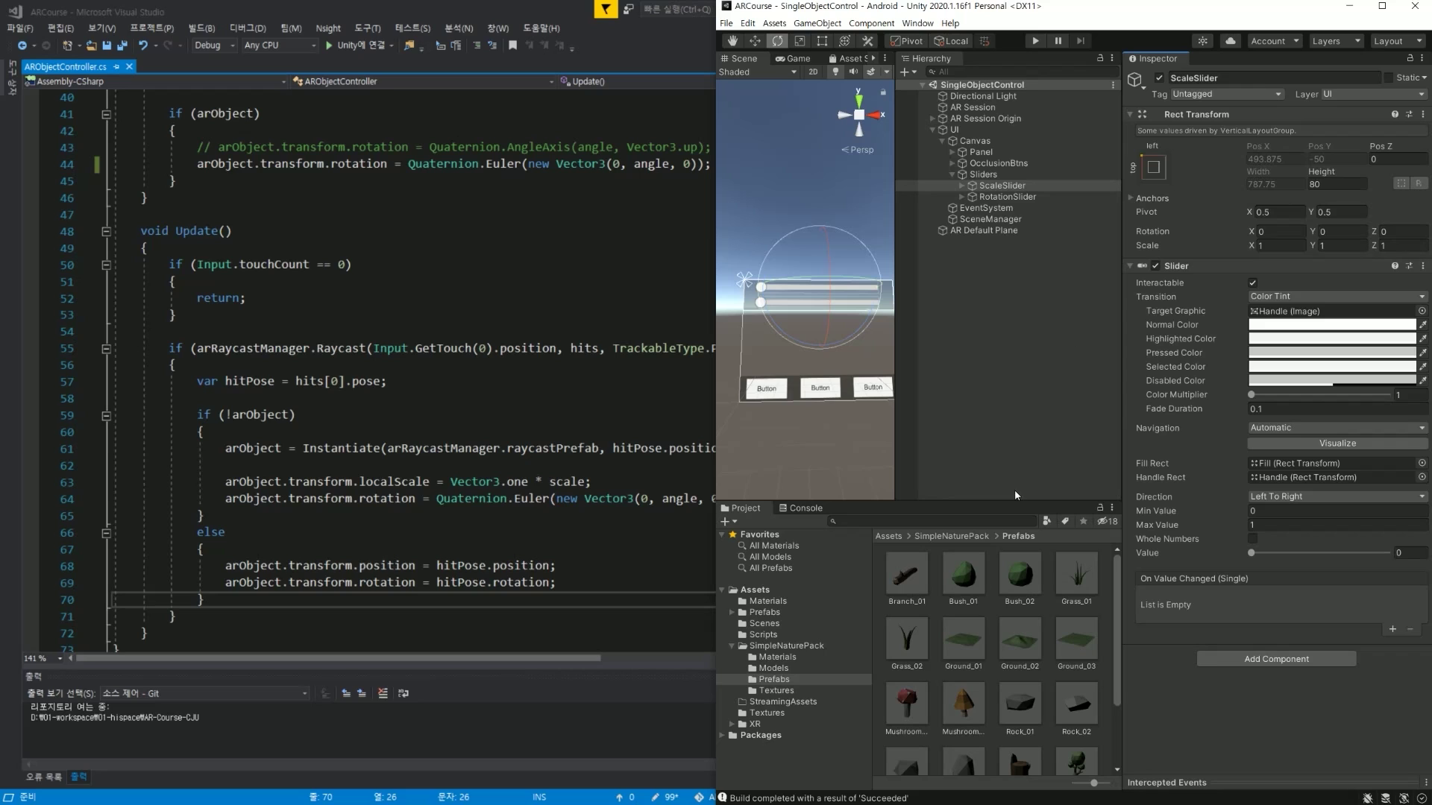
scroll(364, 403, up, 8)
scroll(364, 404, down, 3)
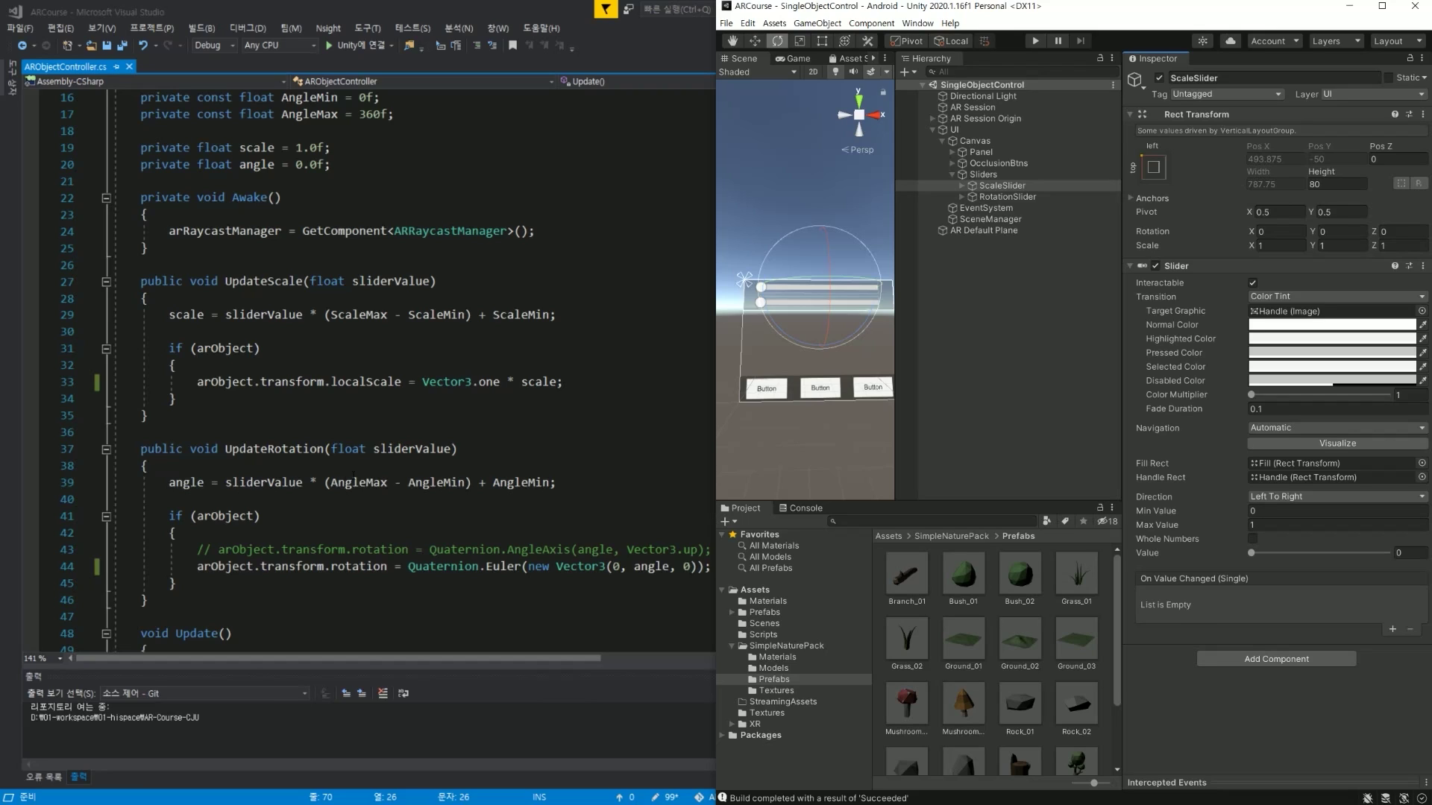
drag(311, 483, 553, 490)
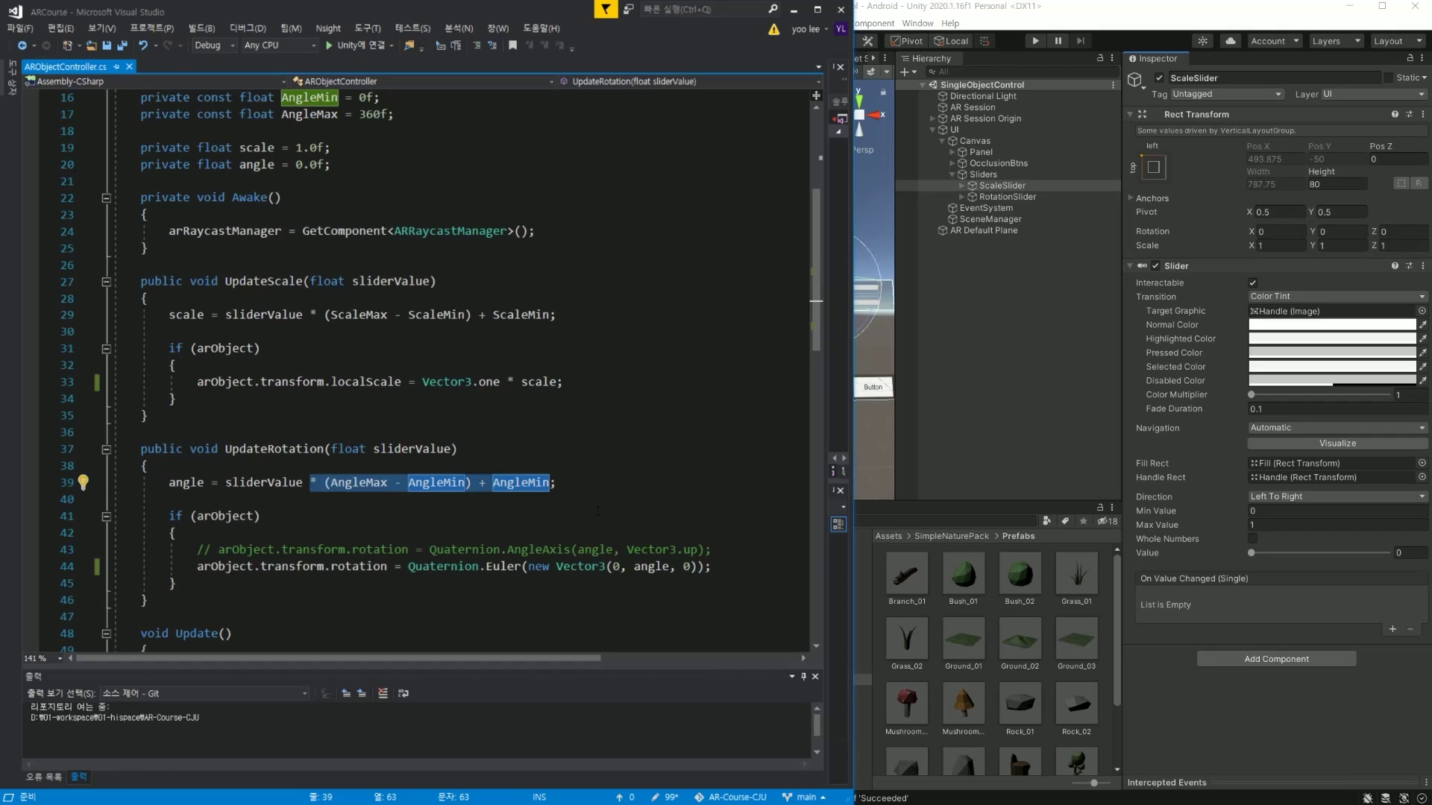
Delete the four min and max range constants and save.
scroll(598, 511, up, 1)
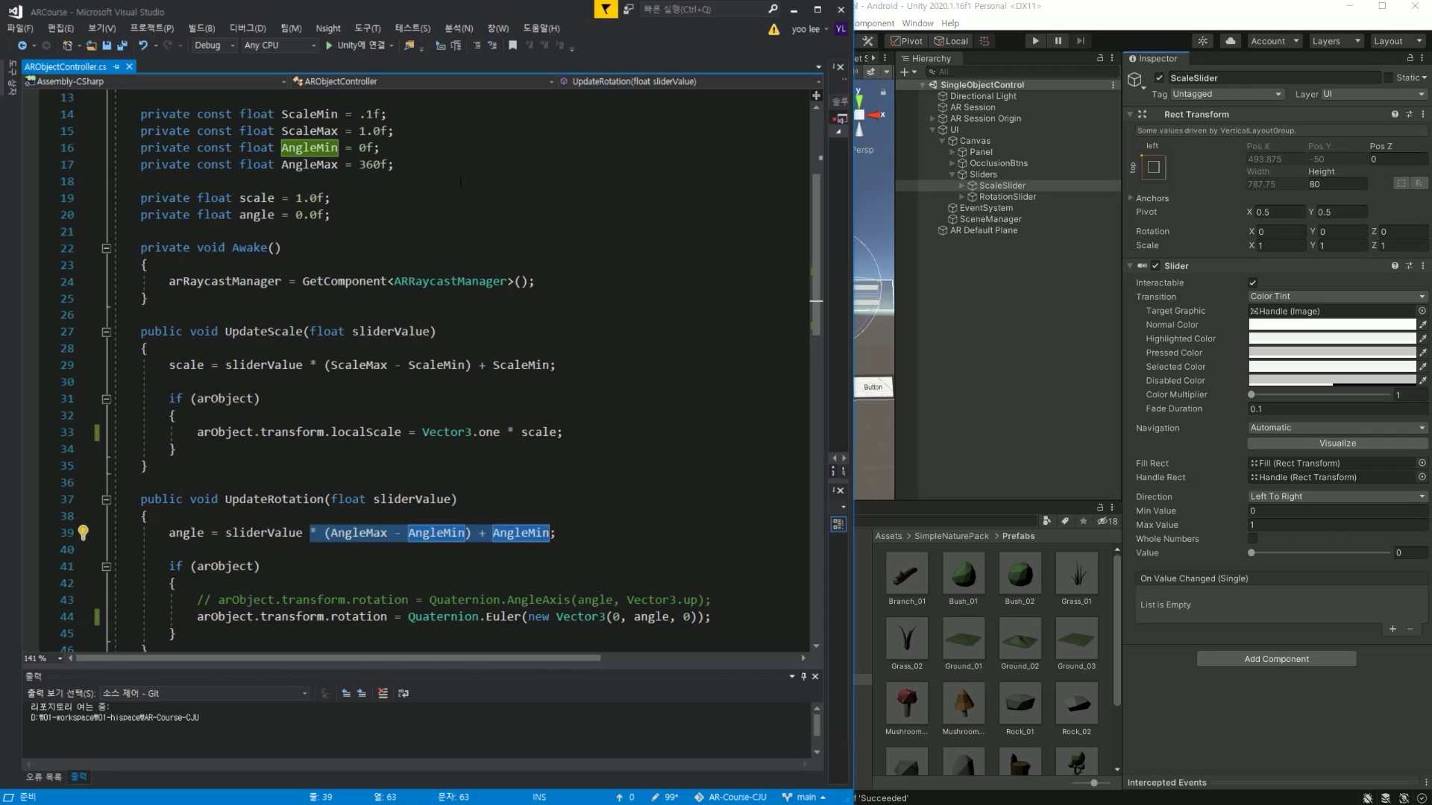
scroll(362, 243, up, 1)
click(470, 217)
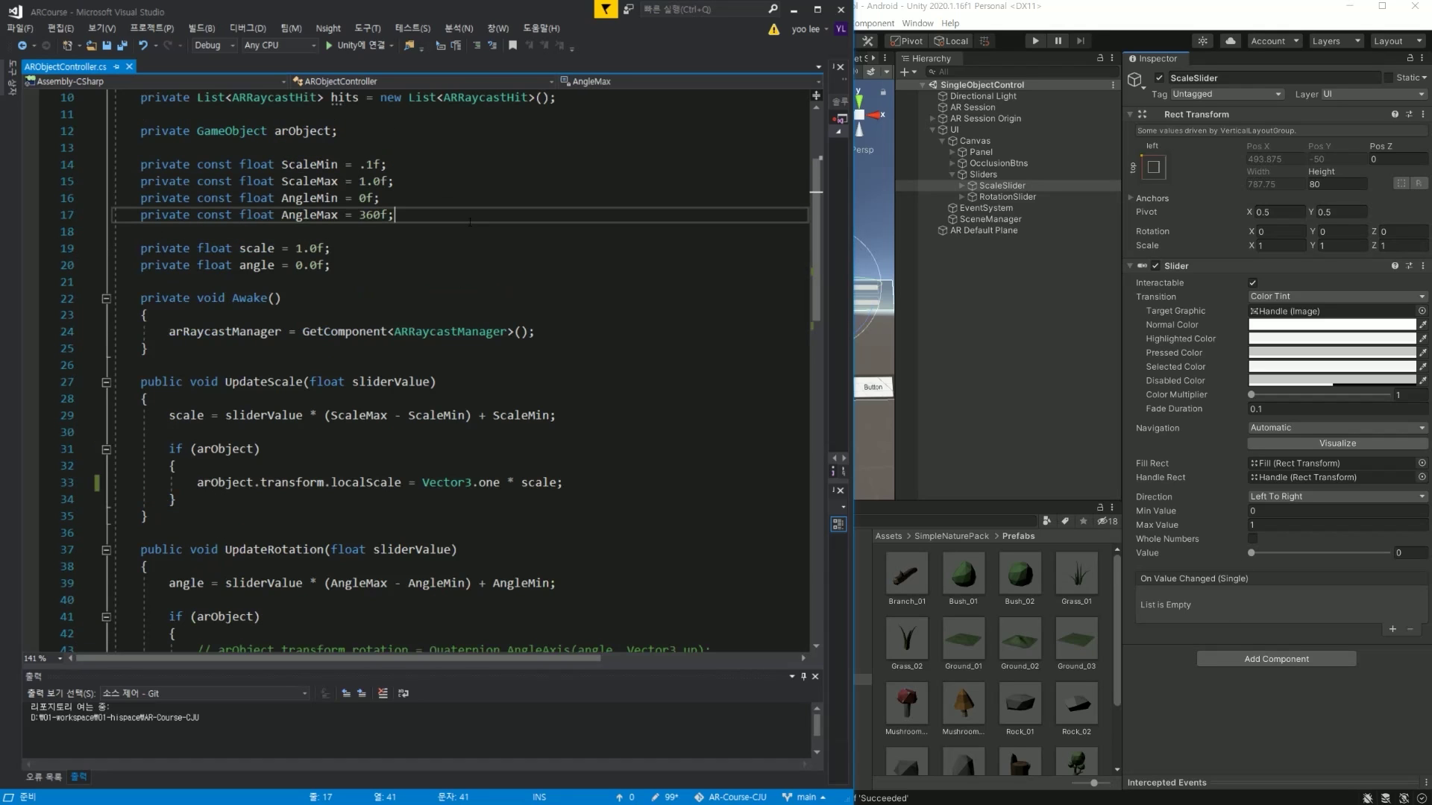
key(shift+Up)
key(shift+Up)
key(shift+Up)
key(shift+Up)
key(Delete)
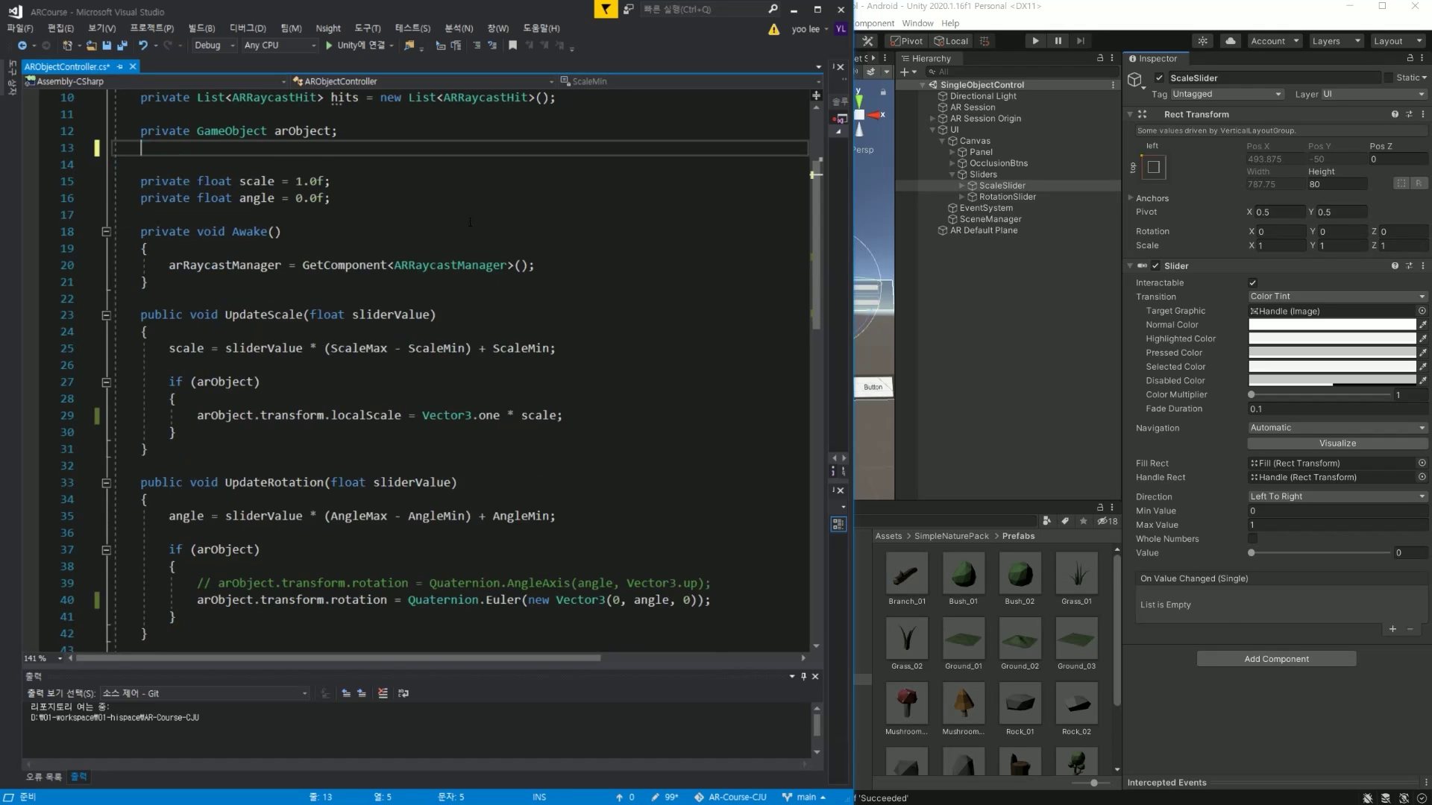
key(Delete)
key(ctrl+s)
Remove the scale and angle range formulas so both use sliderValue directly, and save.
scroll(336, 263, down, 1)
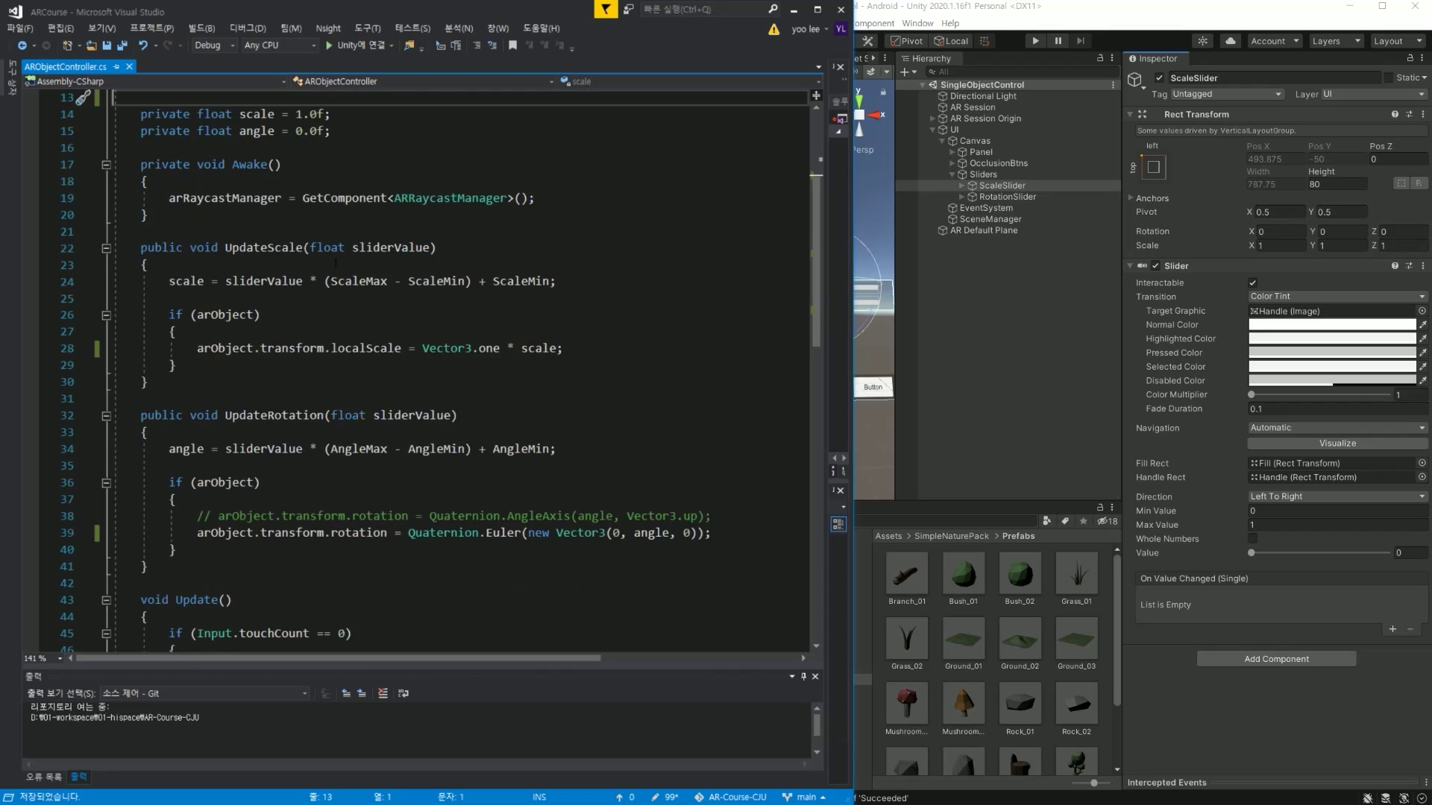
click(305, 281)
shift+click(555, 281)
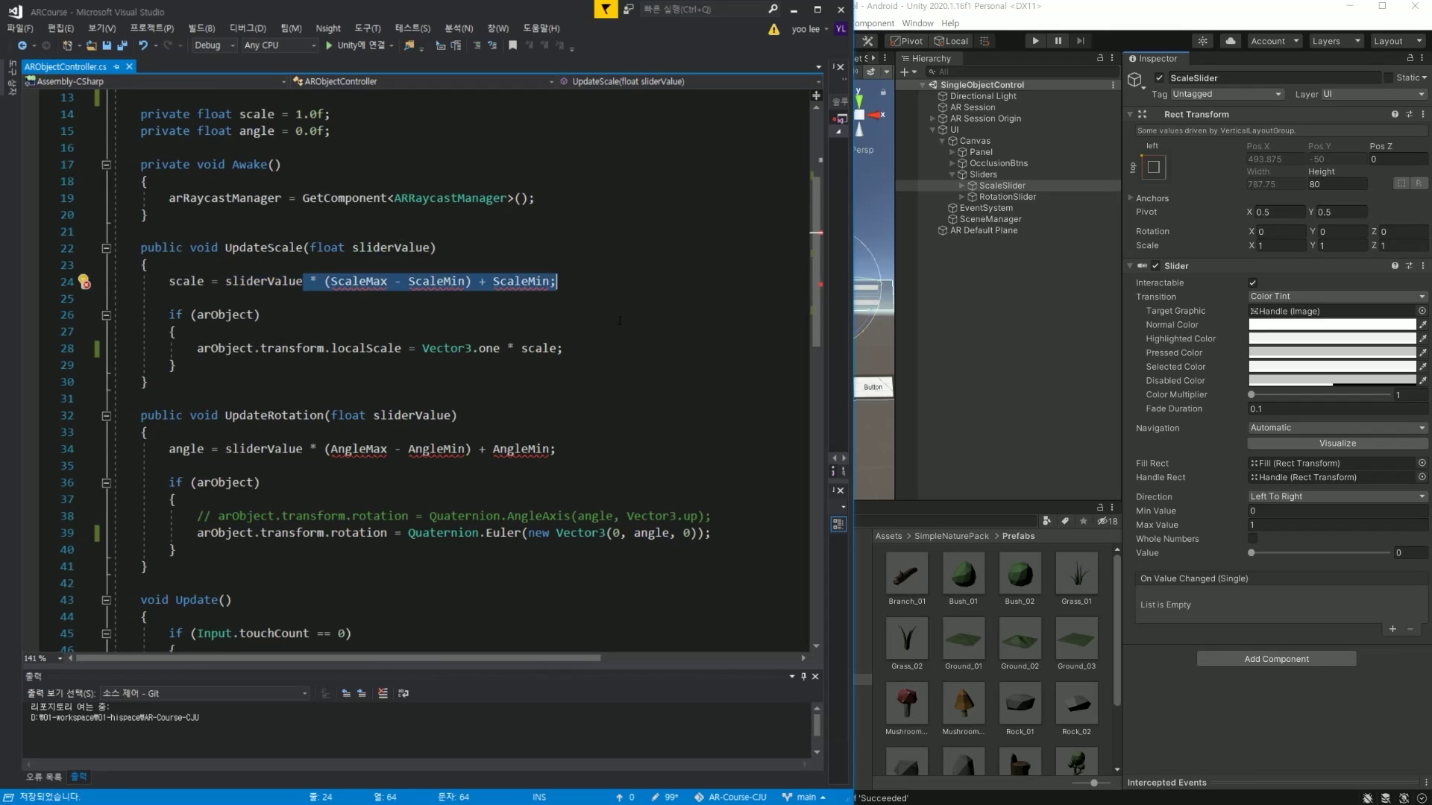
key(Delete)
key(ctrl+s)
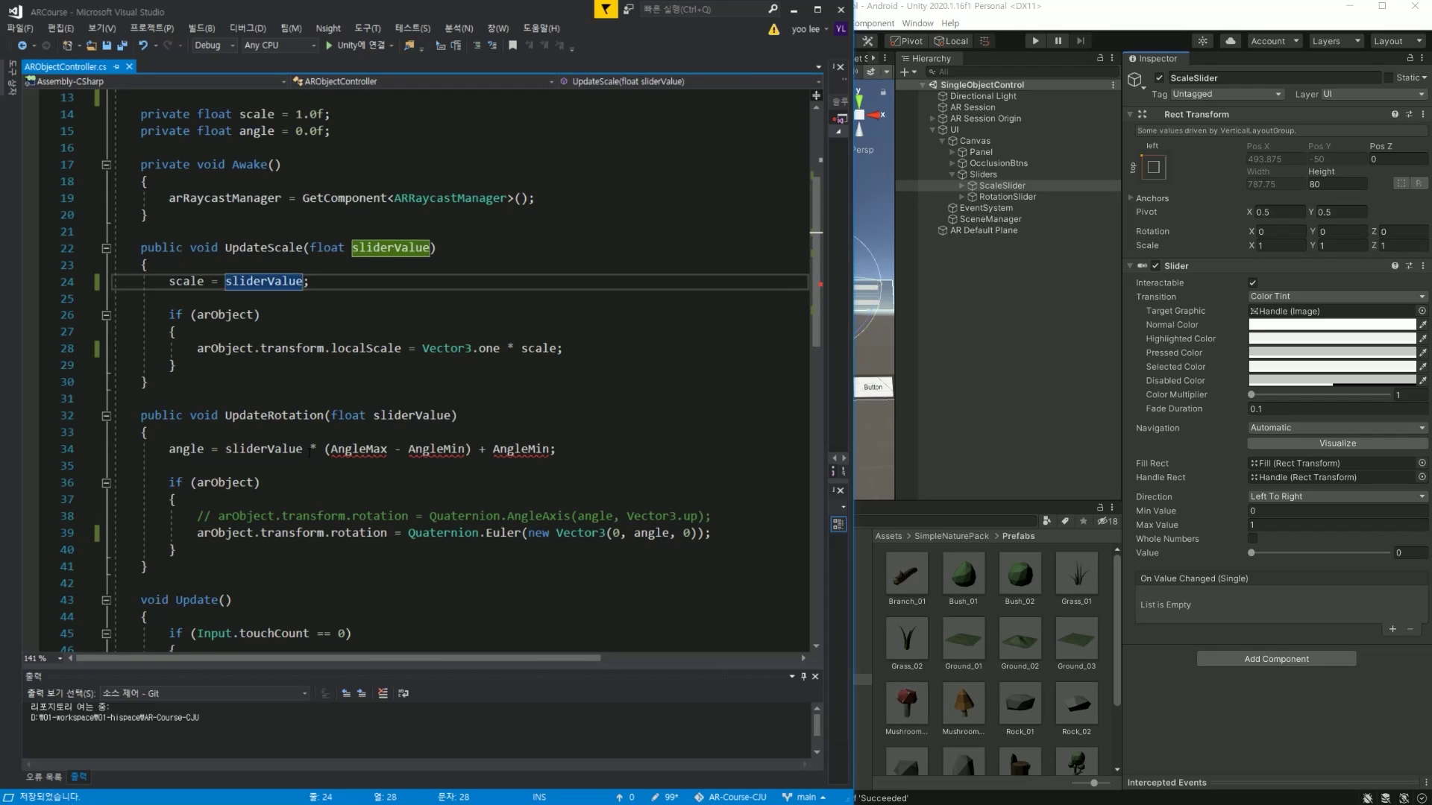
click(305, 449)
shift+click(557, 449)
key(Delete)
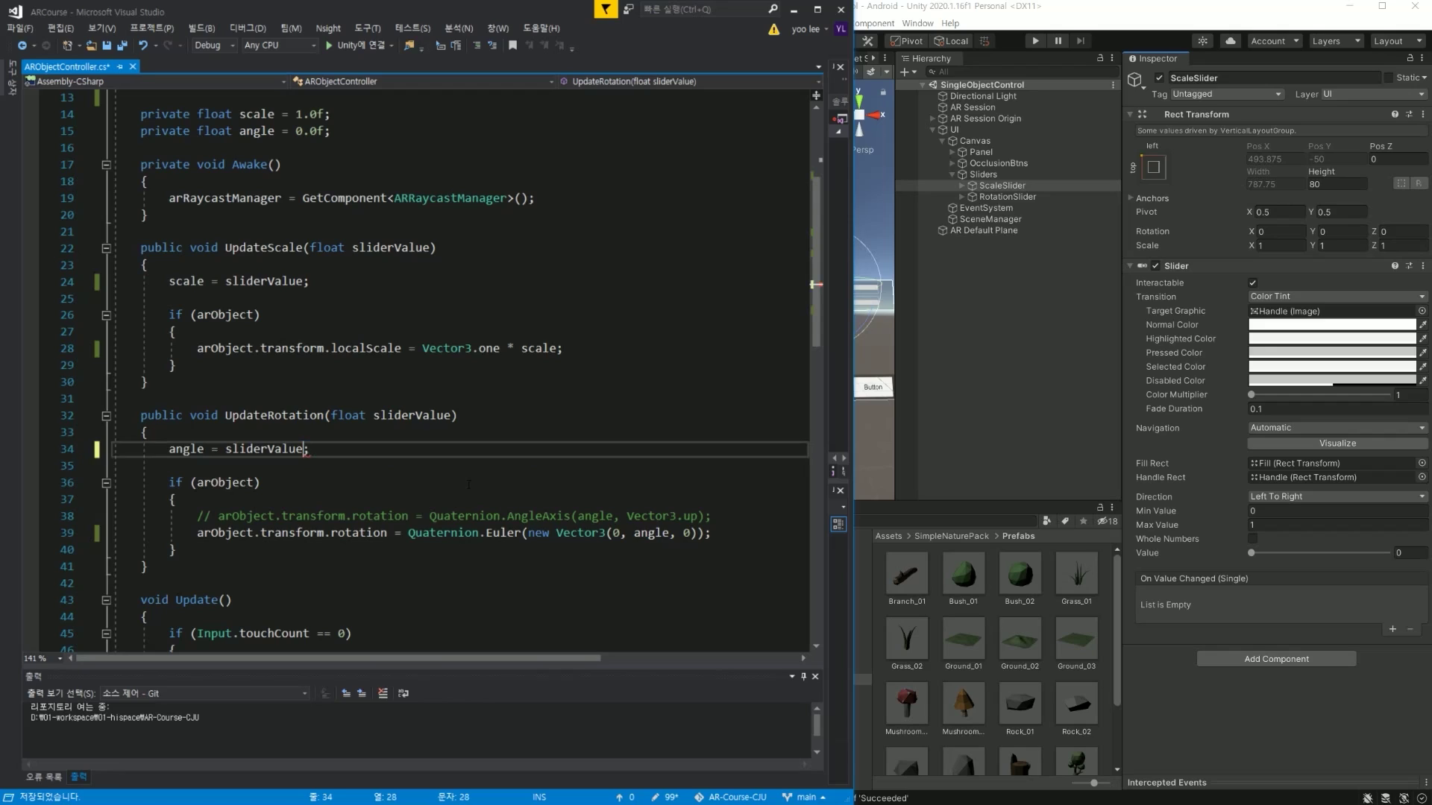
text(;)
key(Down)
key(Down)
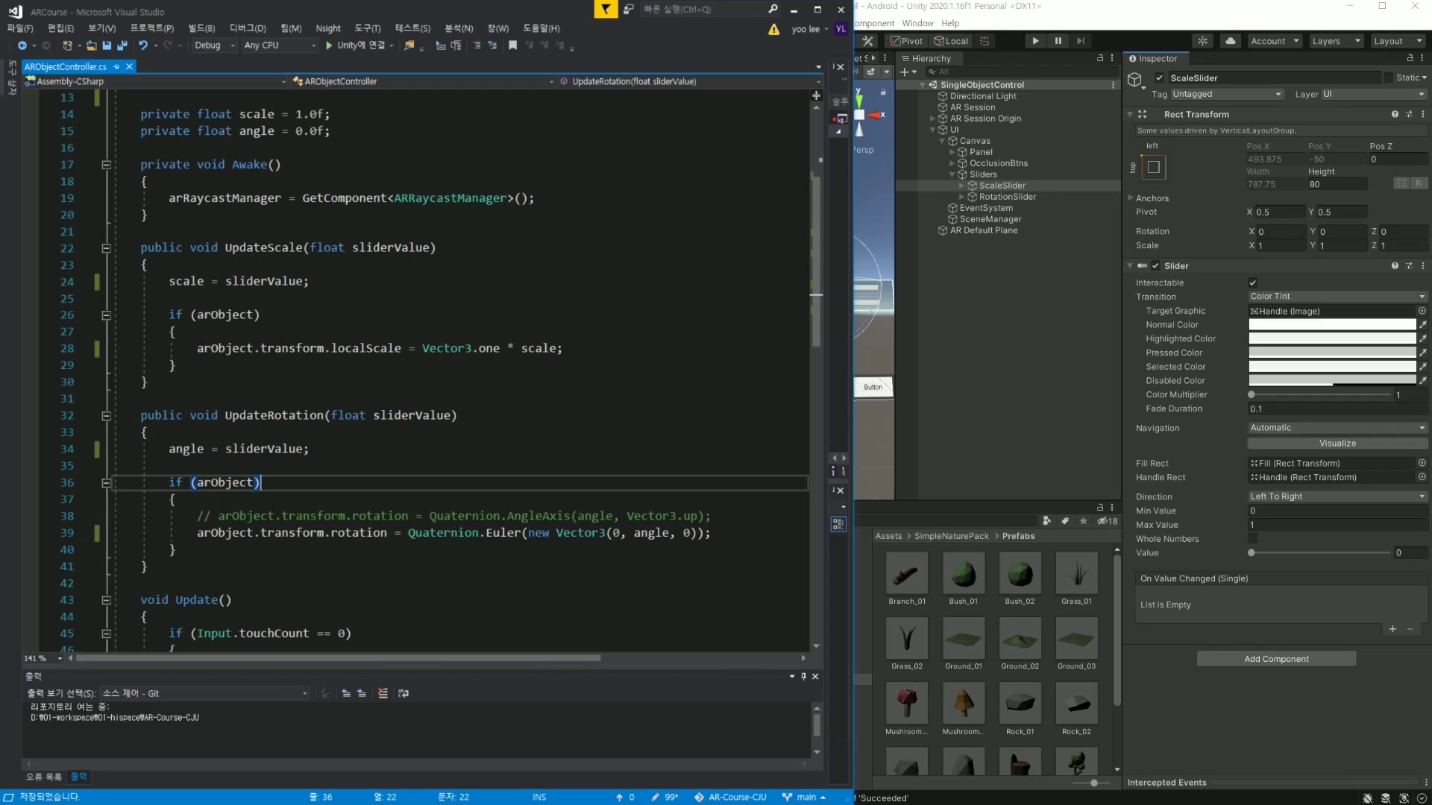
click(1229, 509)
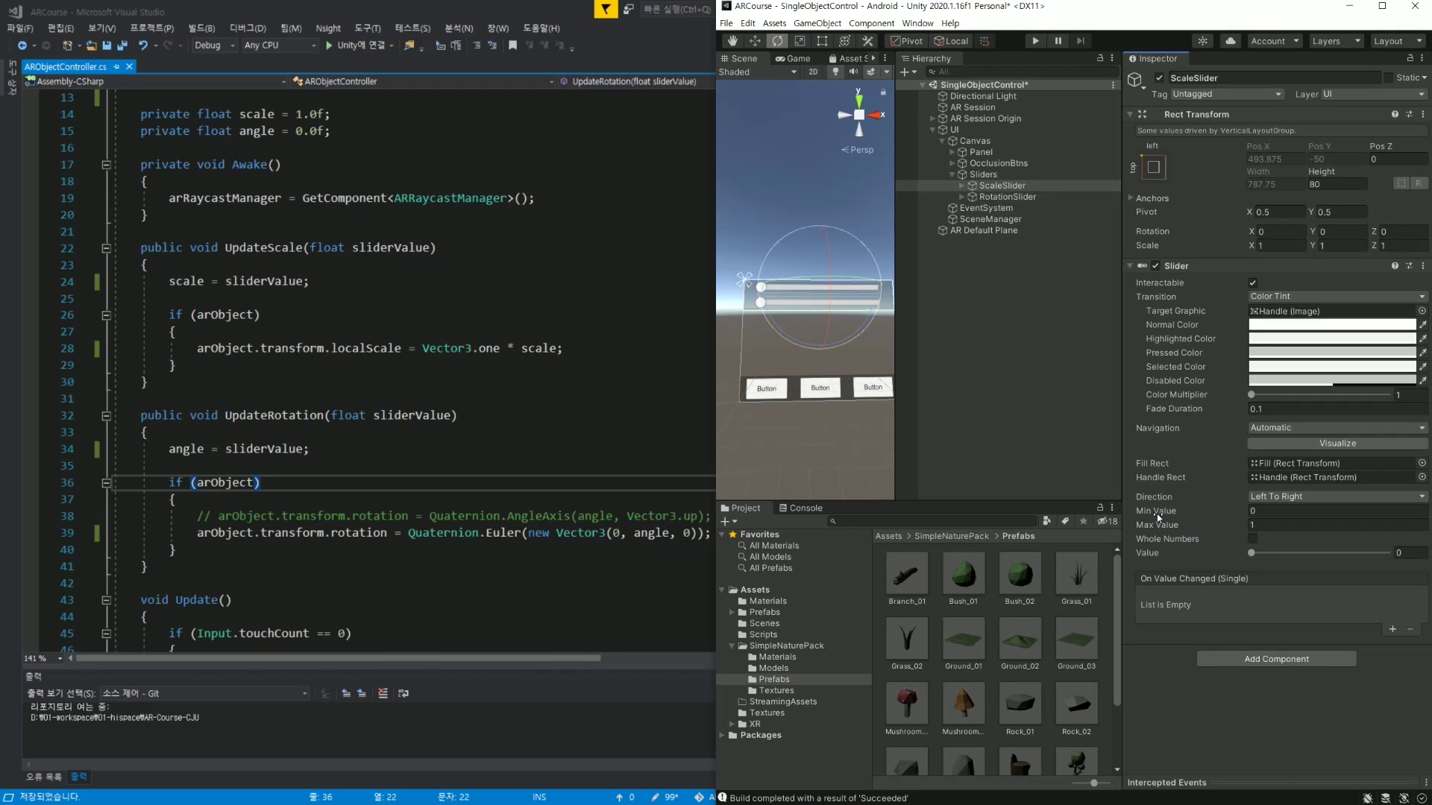
Set the ScaleSlider's Min Value to 0.1, keeping Max Value 1.
click(1278, 513)
click(1278, 513)
click(1293, 525)
key(Return)
Return the slider value to 0.1 and add an On Value Changed entry targeting AR Session Origin.
drag(1252, 553, 1319, 554)
drag(1318, 554, 1238, 562)
click(1234, 731)
click(1392, 630)
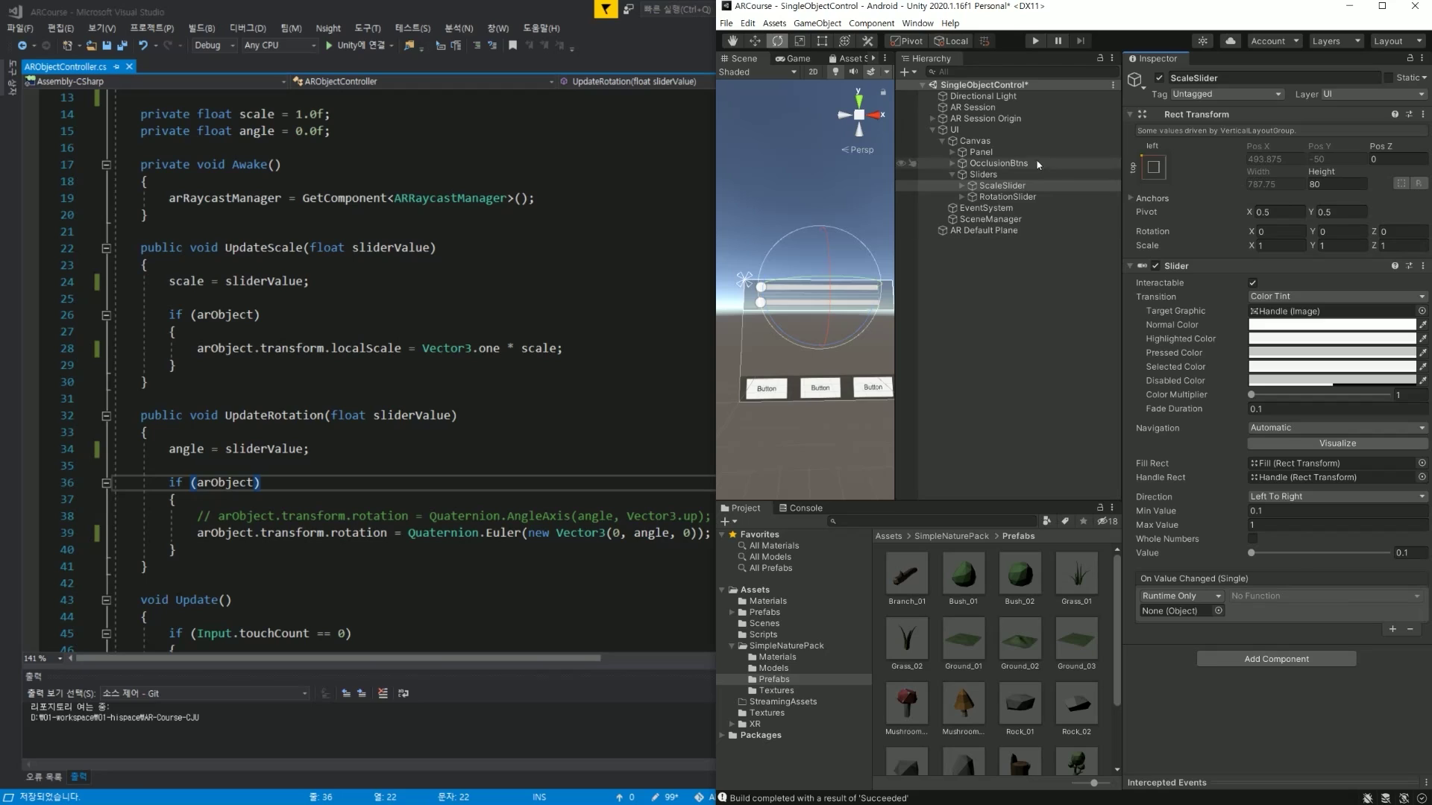
drag(984, 118, 1177, 616)
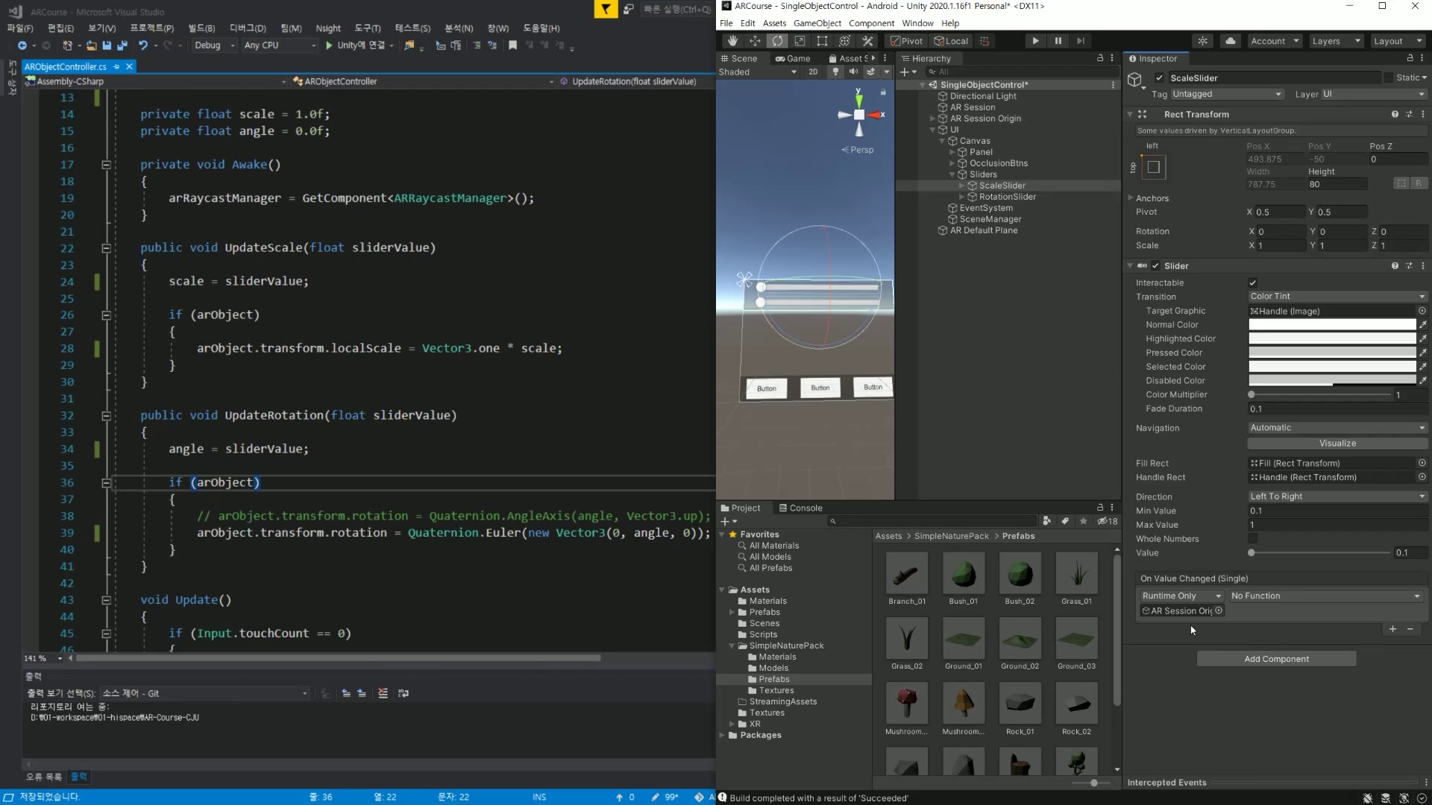
Assign ARObjectController.UpdateScale to the event with a fixed argument of 45.
click(1273, 601)
mouse_move(1283, 699)
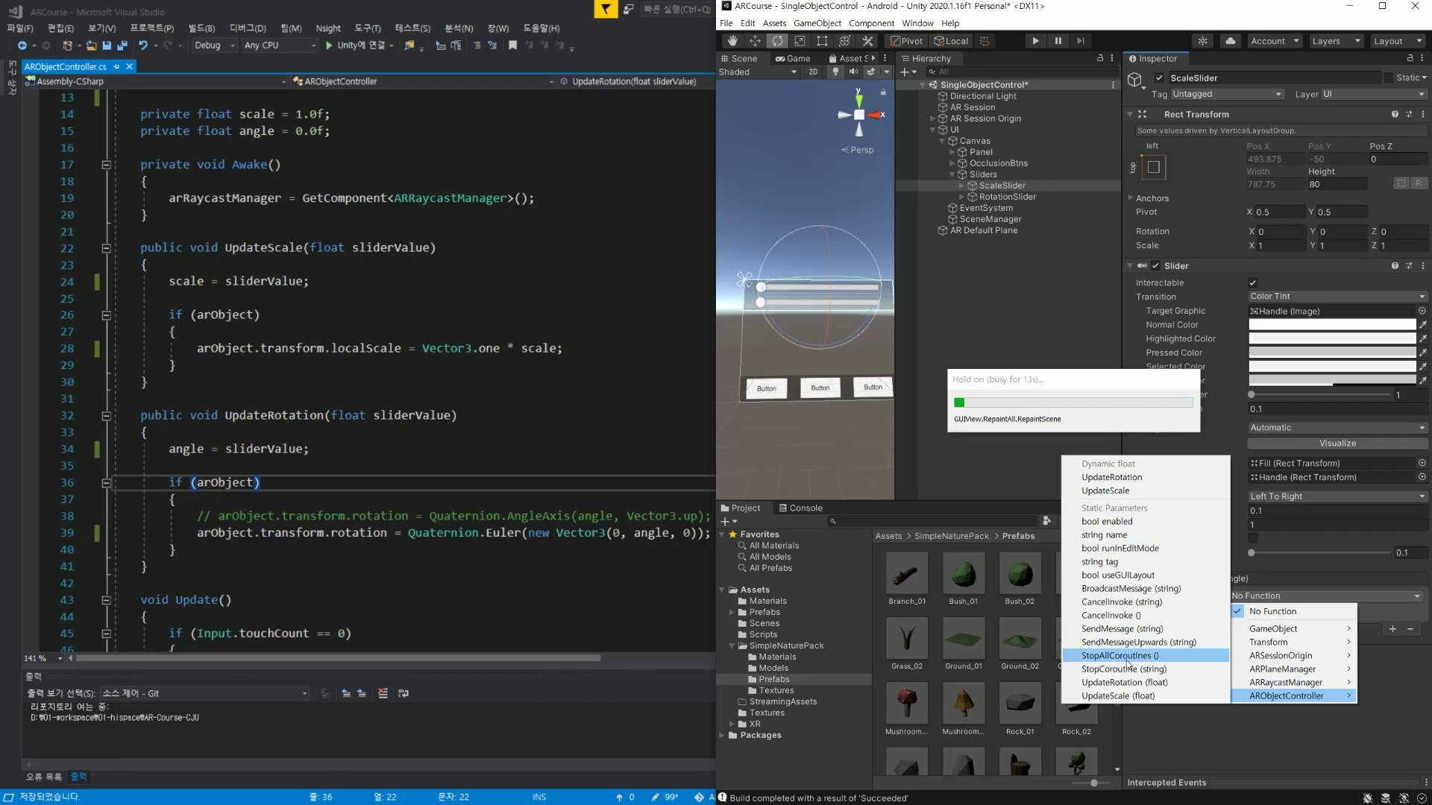
click(1120, 696)
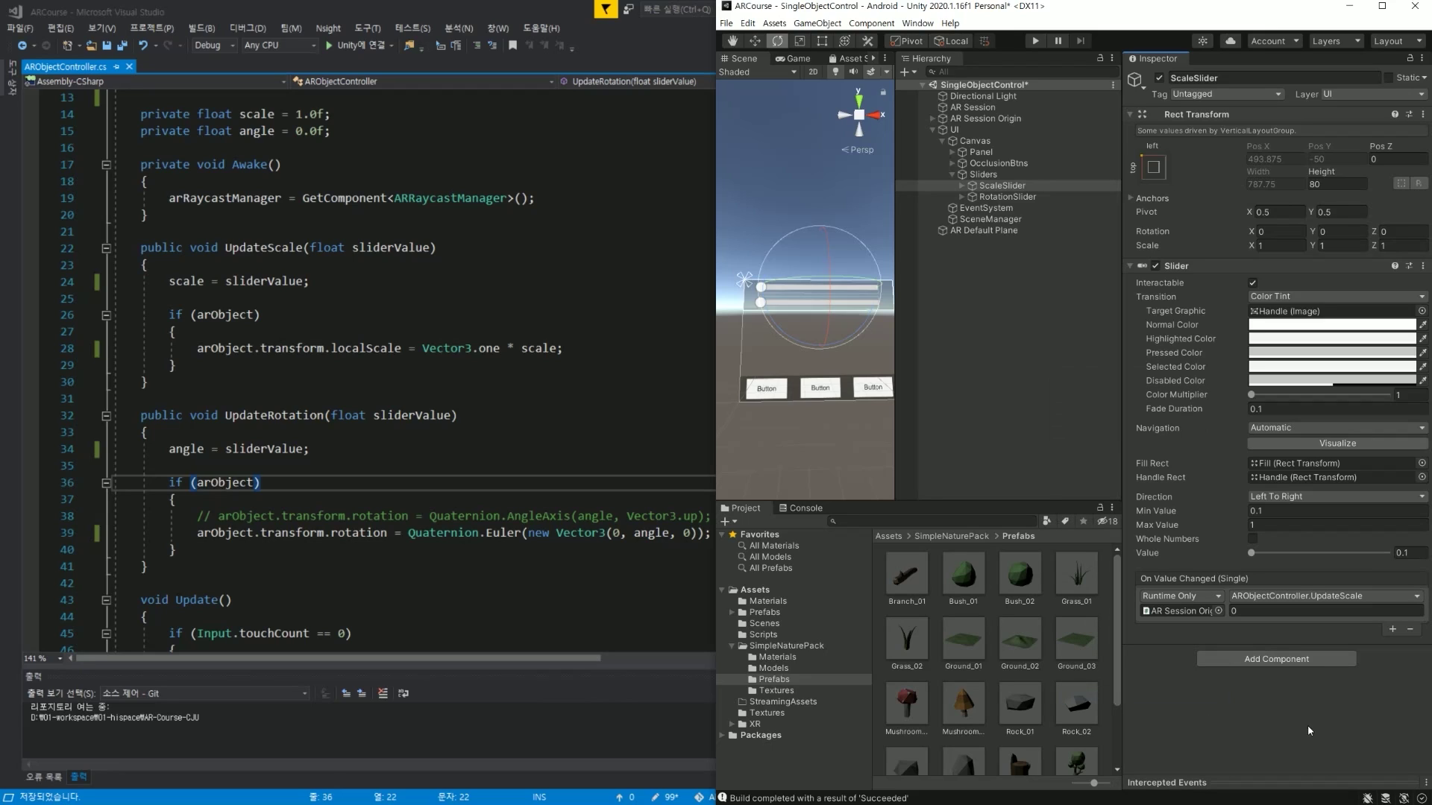
click(1271, 610)
text(45)
key(Return)
Switch the event to the dynamic float UpdateScale and save the scene.
click(1321, 594)
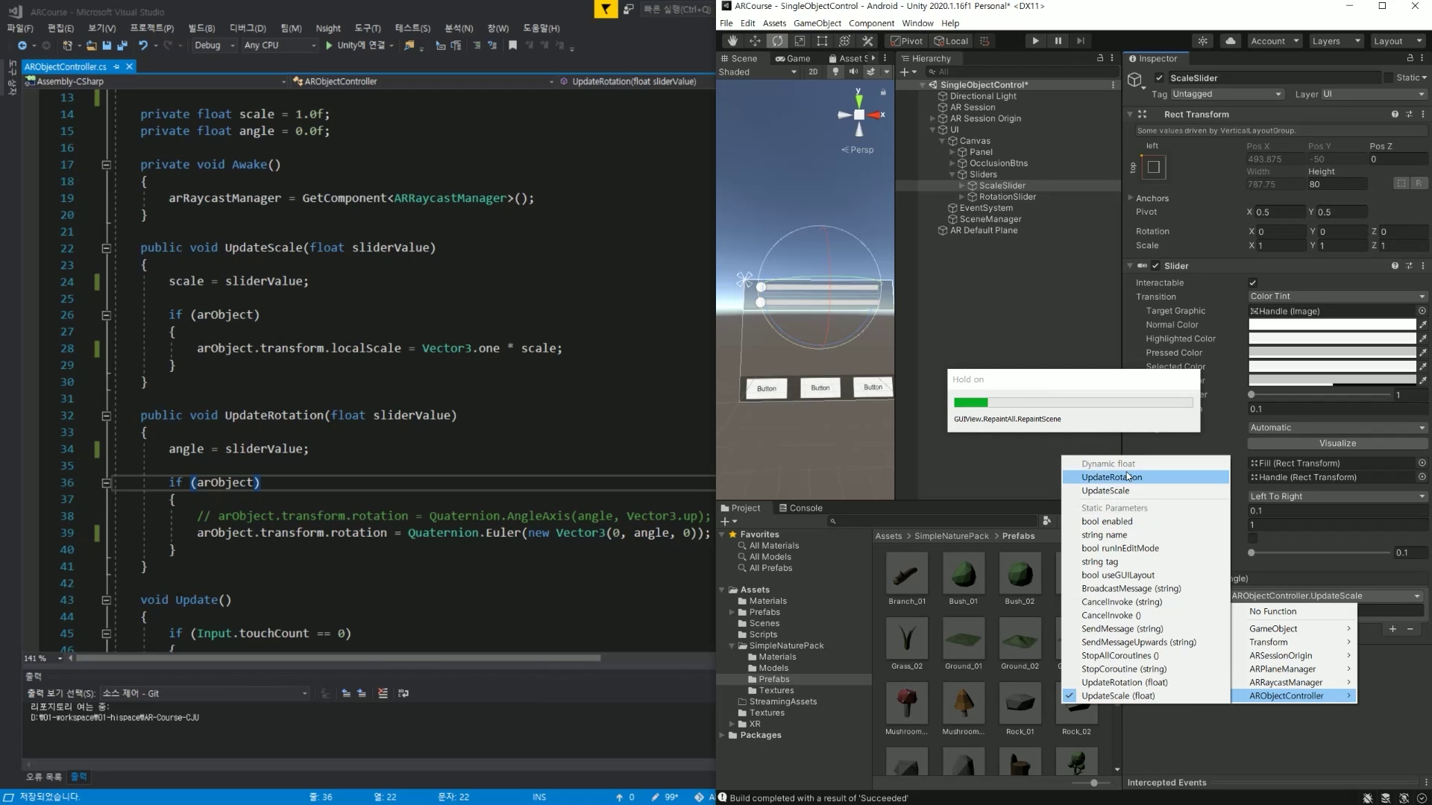
click(1115, 491)
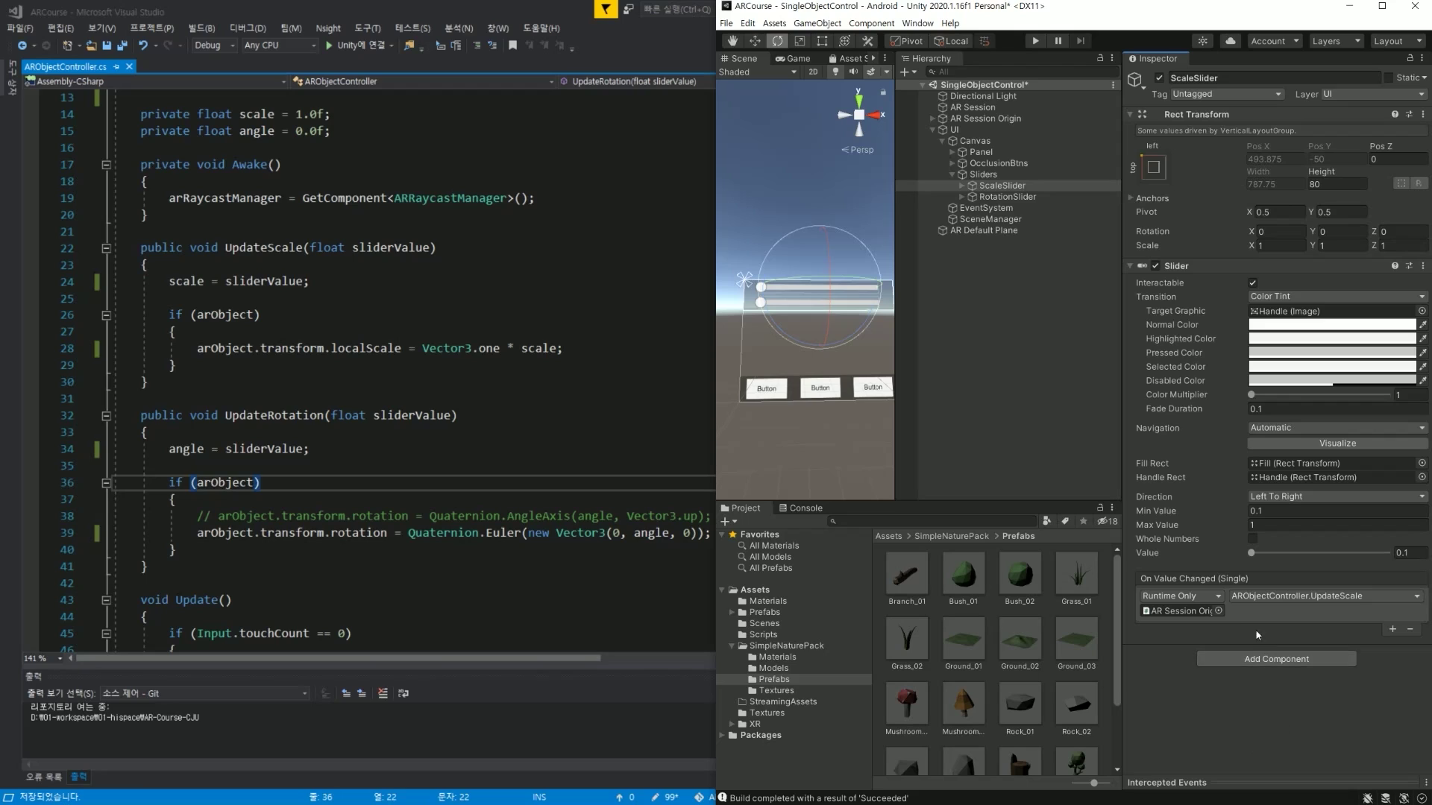
key(ctrl+s)
click(992, 197)
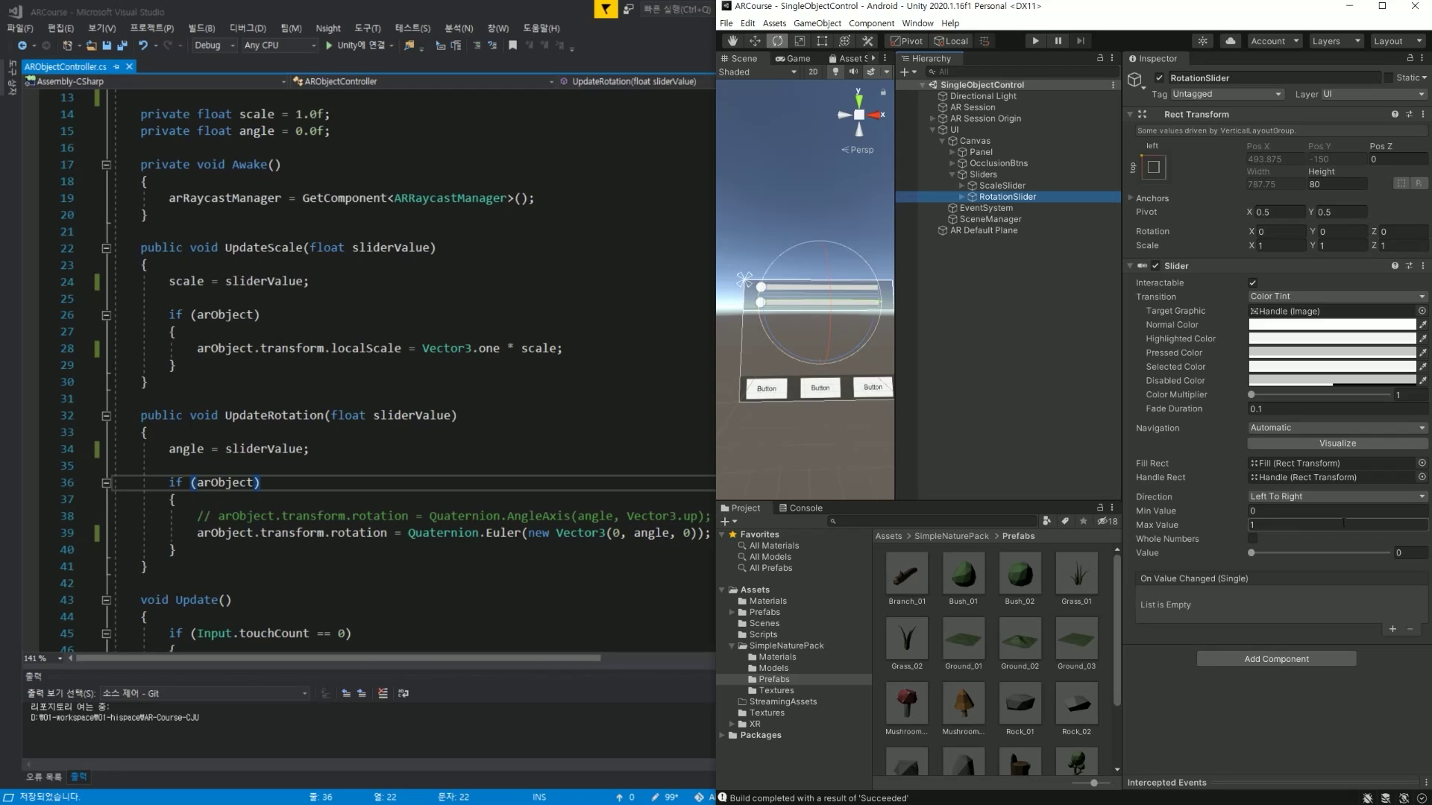
Set the RotationSlider's Max Value to 360.
click(1278, 525)
text(362)
key(BackSpace)
text(0)
click(1216, 719)
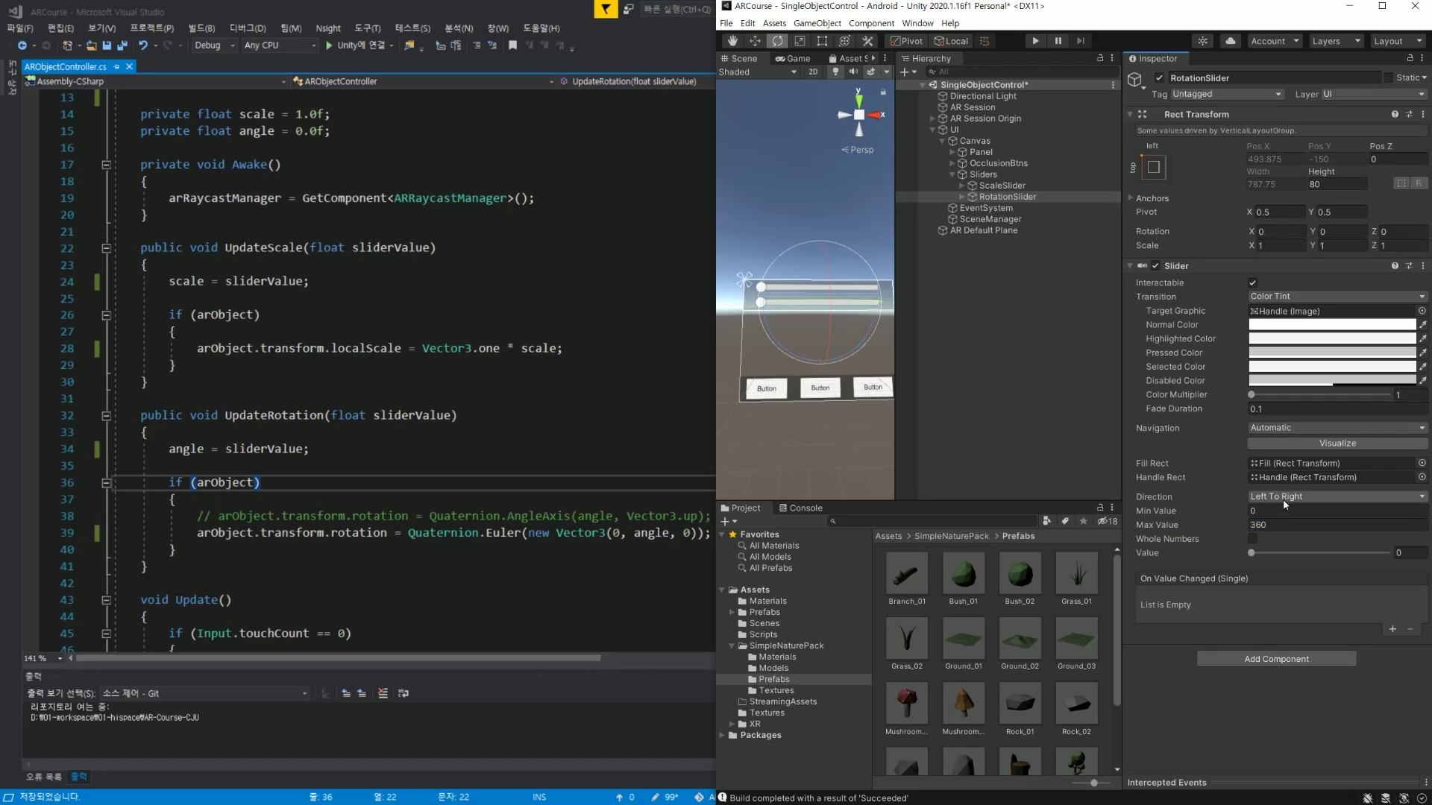
Add an On Value Changed entry on AR Session Origin calling ARObjectController.UpdateRotation.
click(1388, 633)
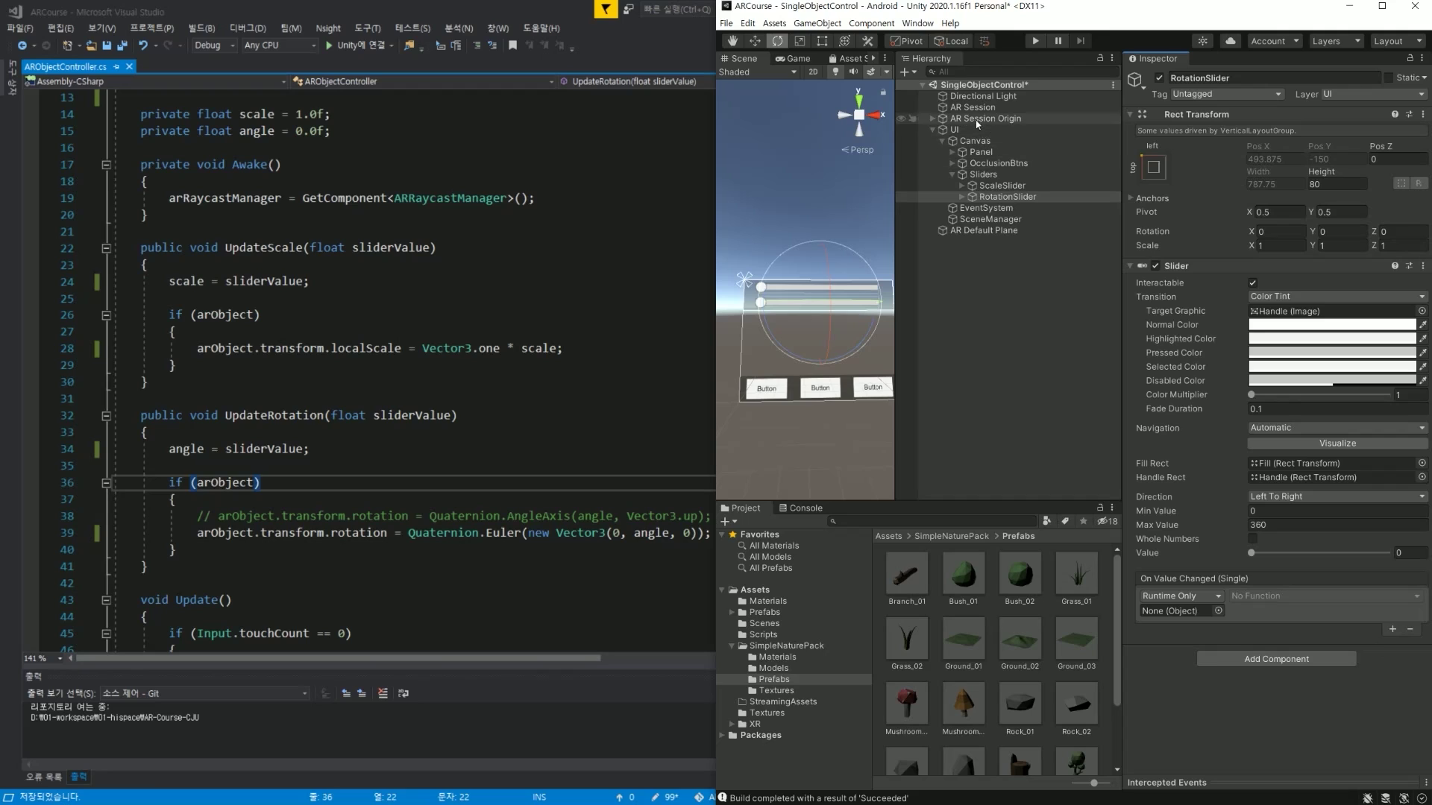
drag(984, 119, 1184, 612)
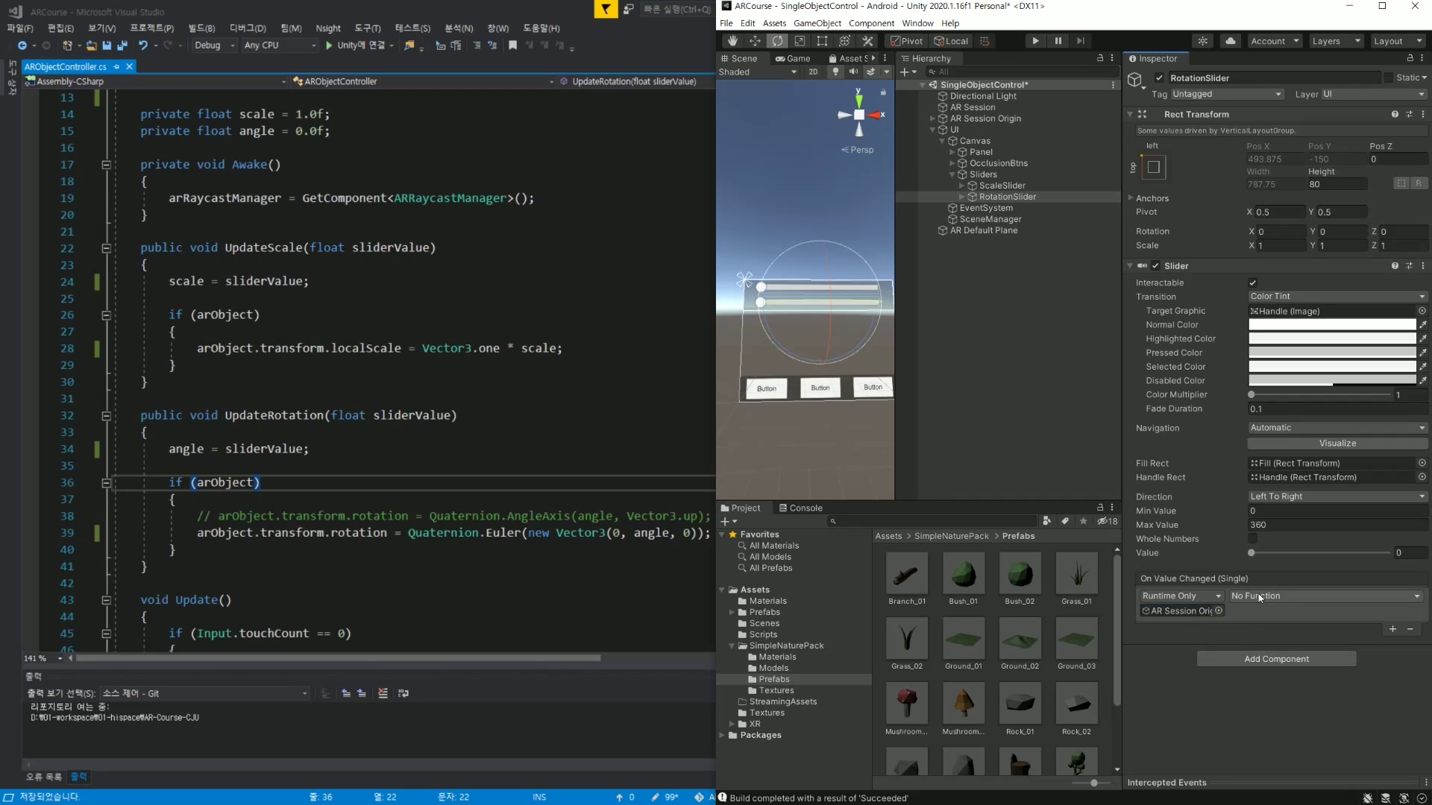
click(1261, 596)
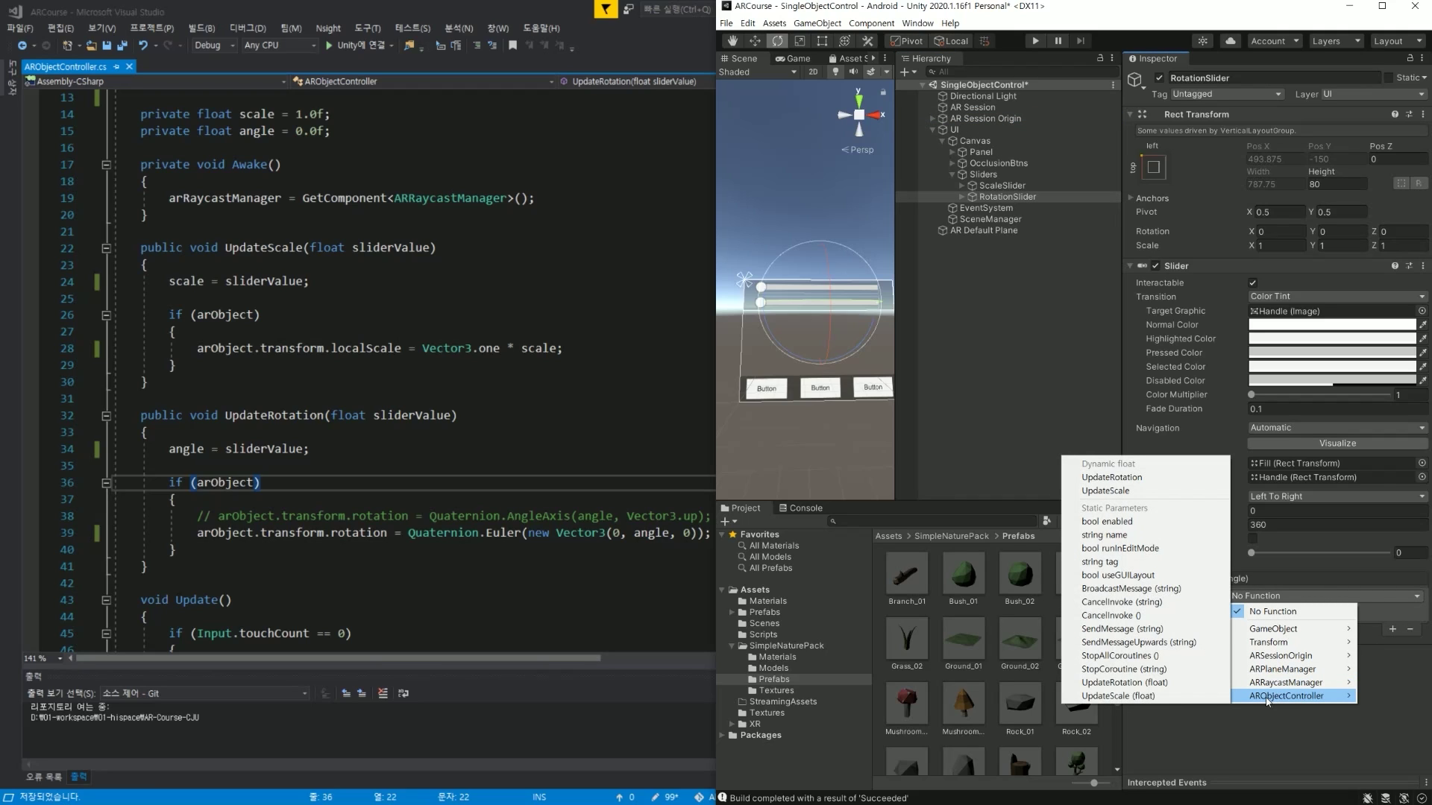
click(1113, 478)
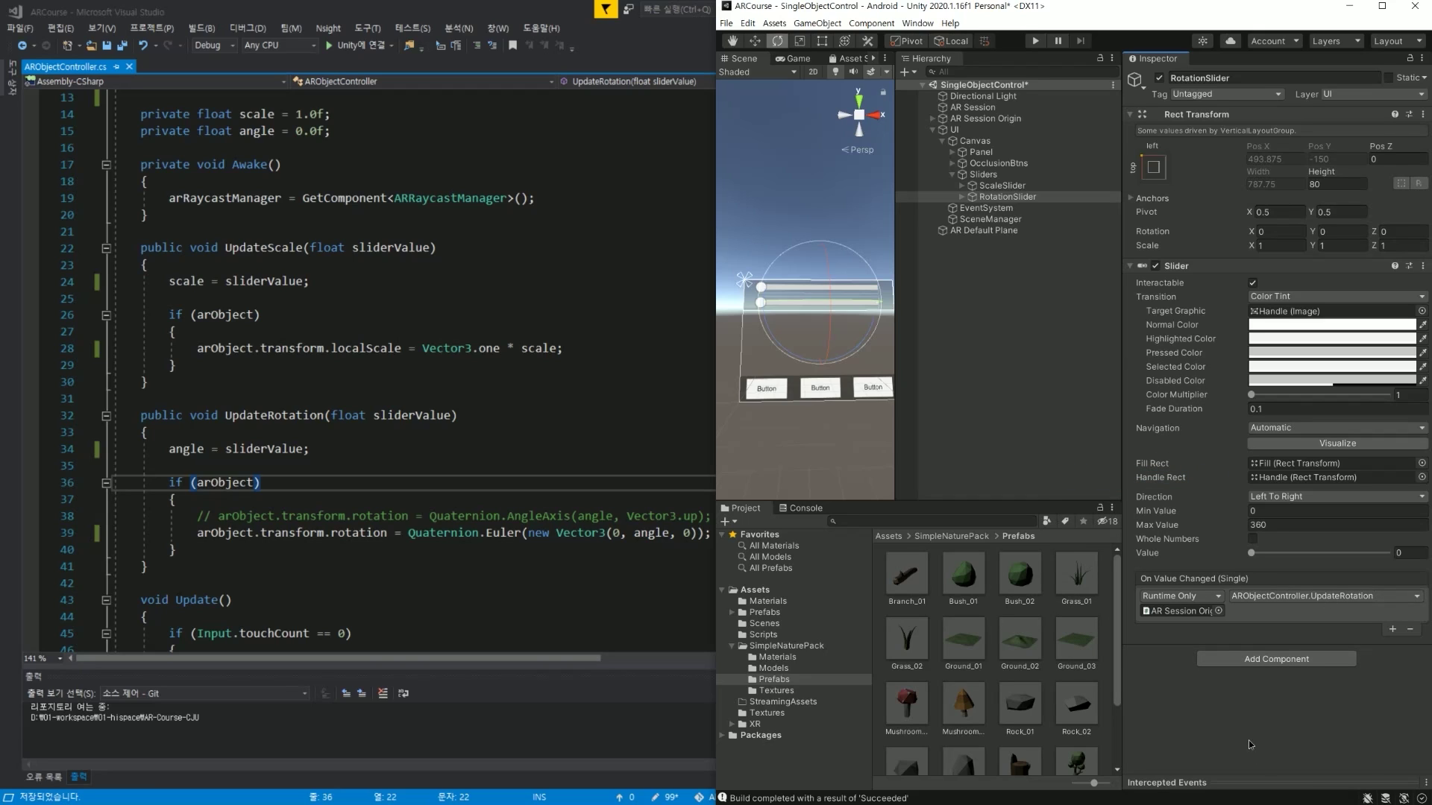
click(1067, 314)
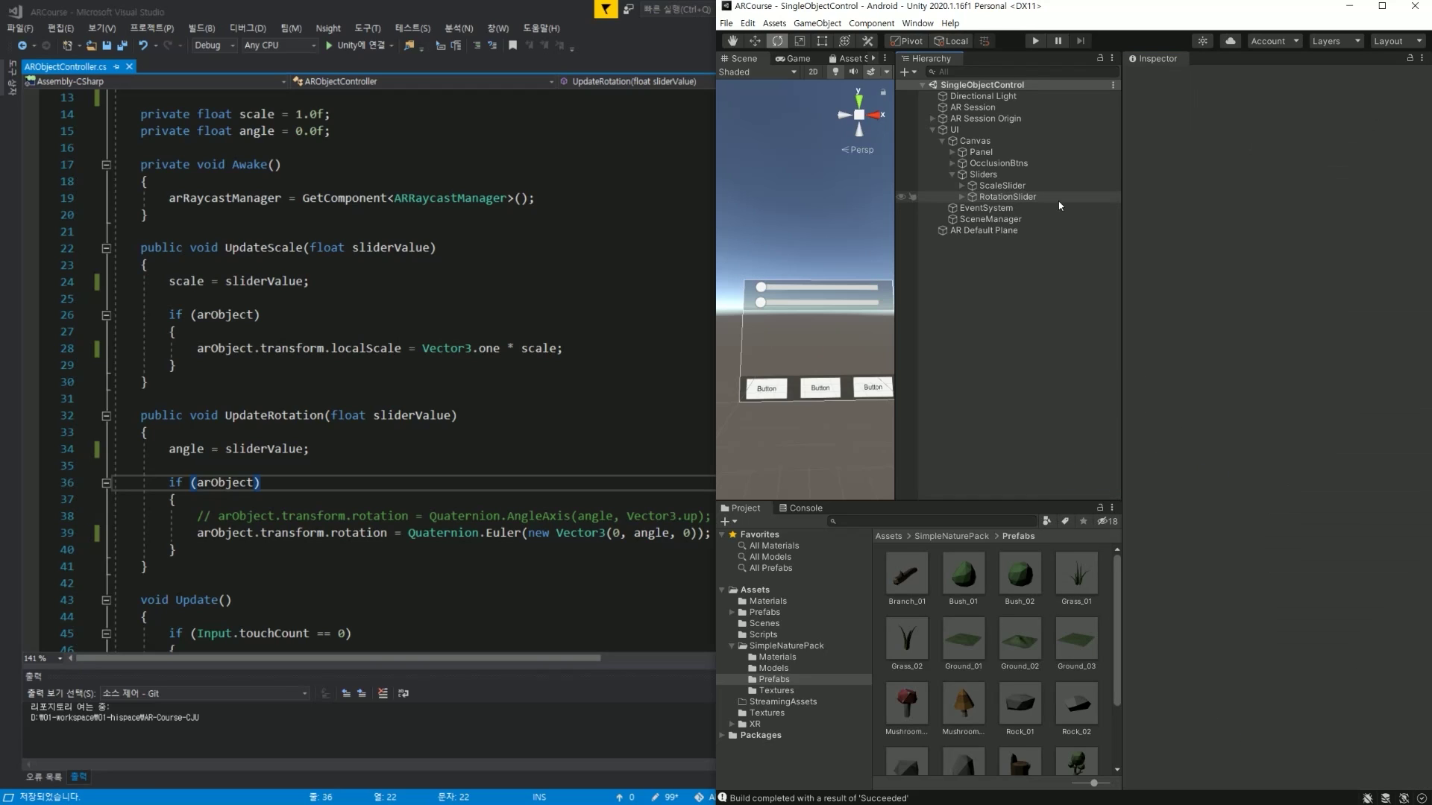
click(1059, 199)
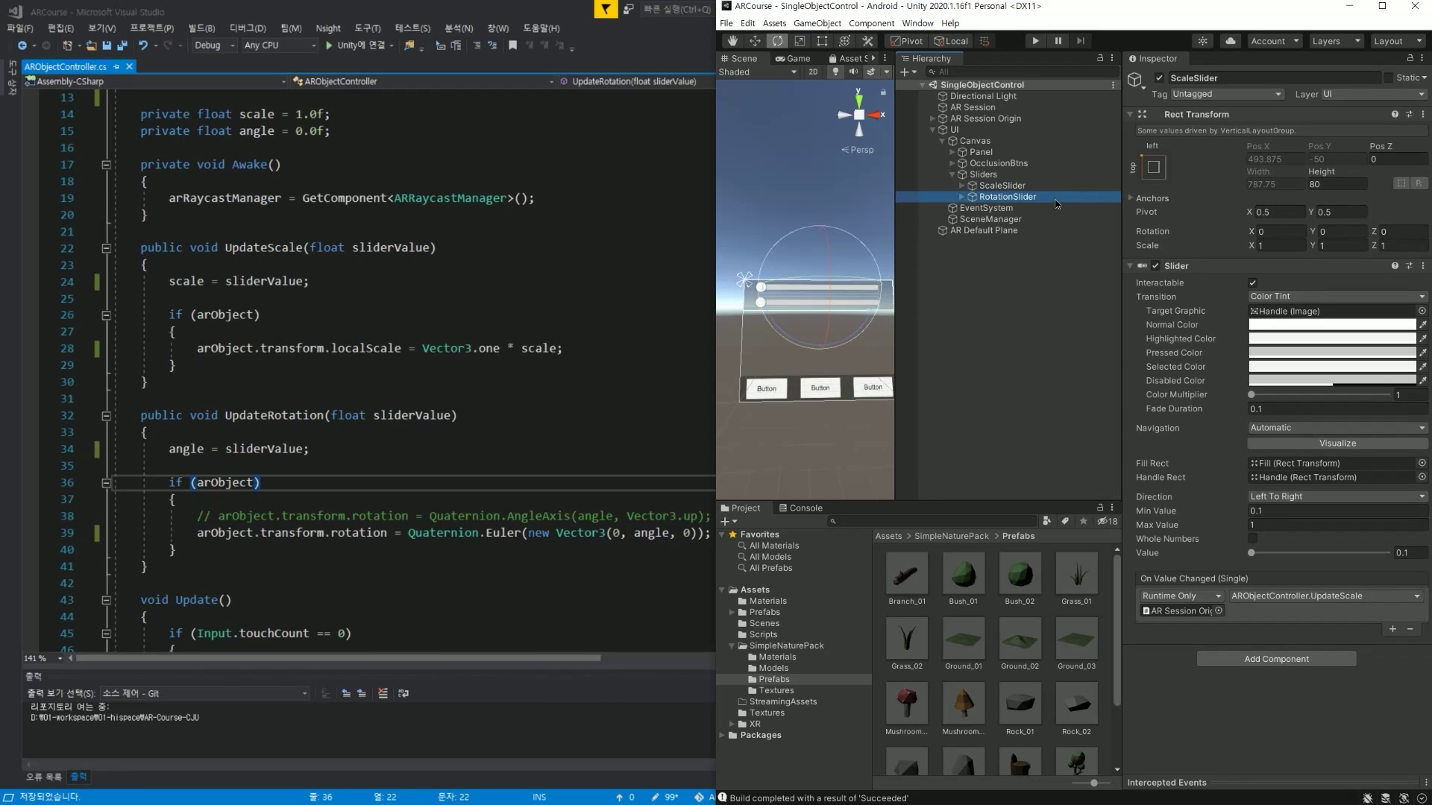
click(1019, 301)
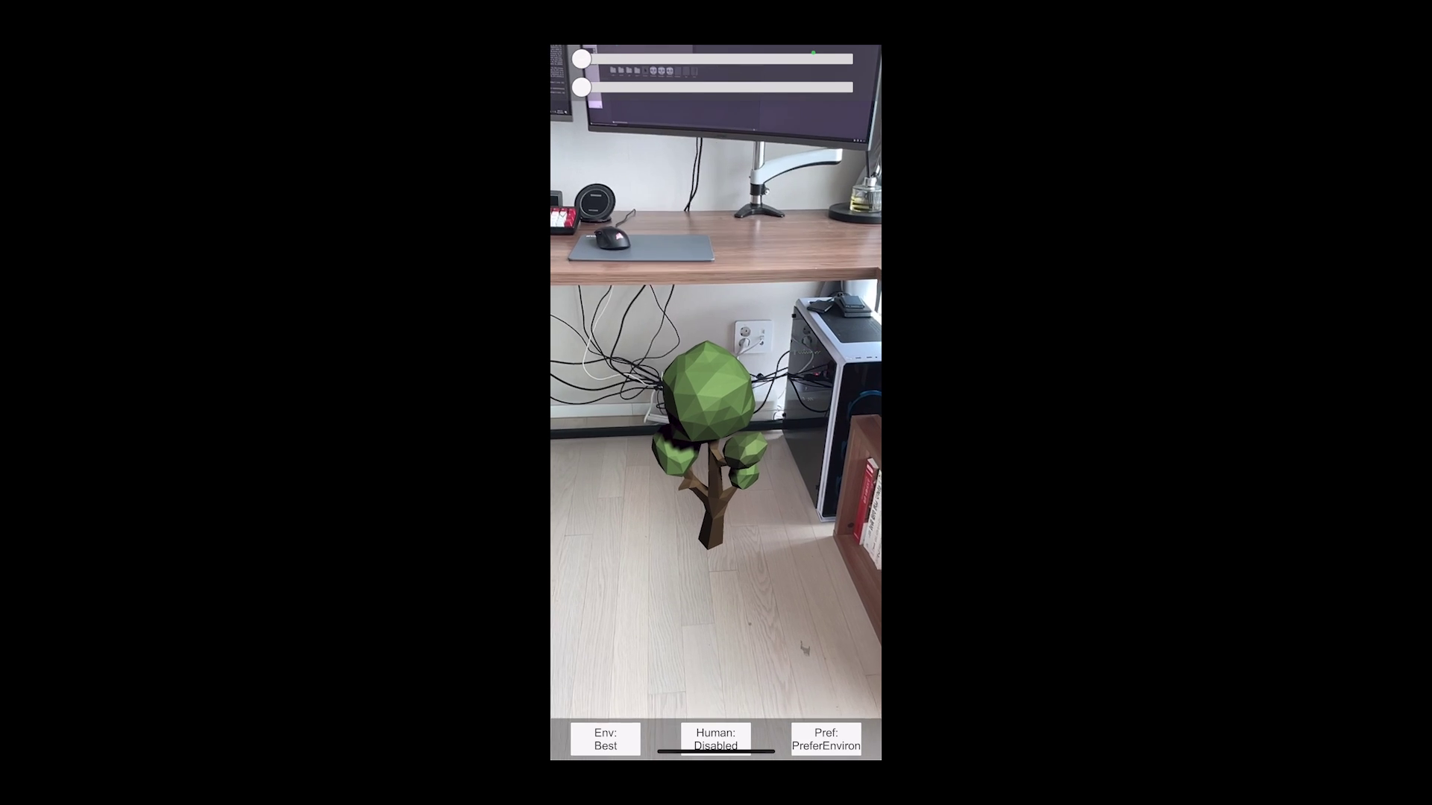
Scale the placed tree up with the top slider and rotate it back and forth with the second.
mouse_move(651, 59)
mouse_down()
mouse_move(800, 59)
mouse_move(686, 59)
mouse_up()
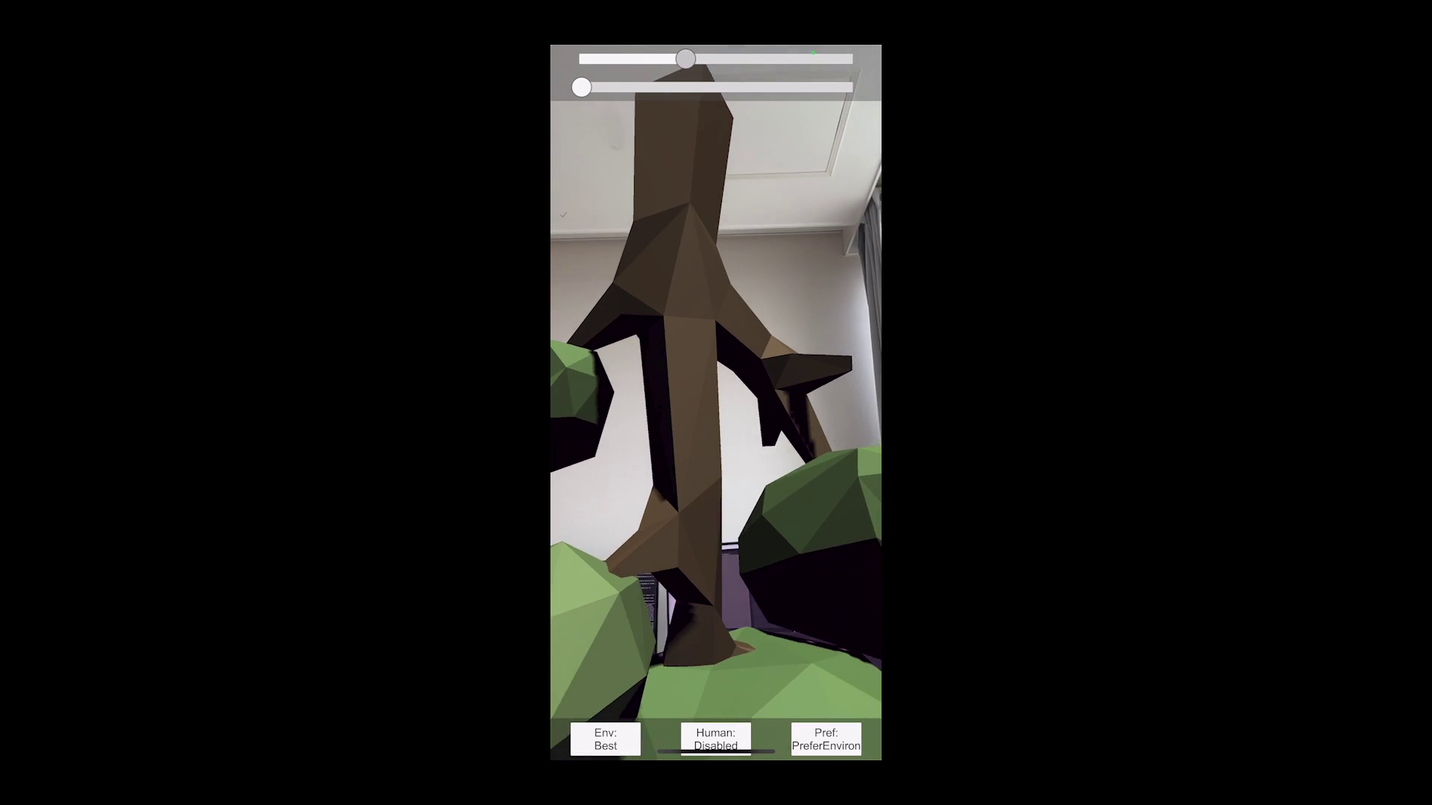
mouse_move(686, 59)
mouse_down()
mouse_move(709, 59)
mouse_move(620, 59)
mouse_up()
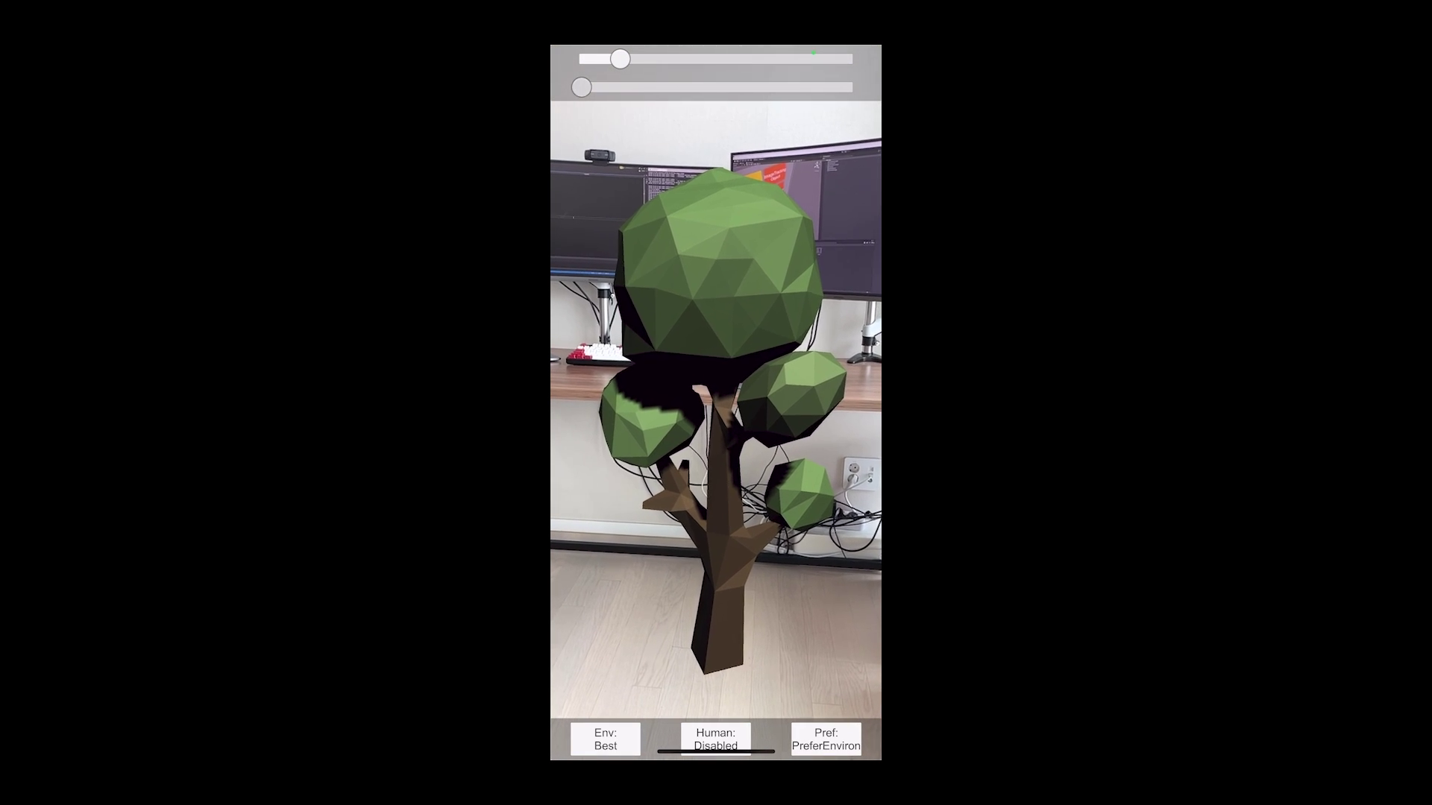
mouse_move(722, 87)
mouse_down()
mouse_move(742, 87)
mouse_move(721, 87)
mouse_up()
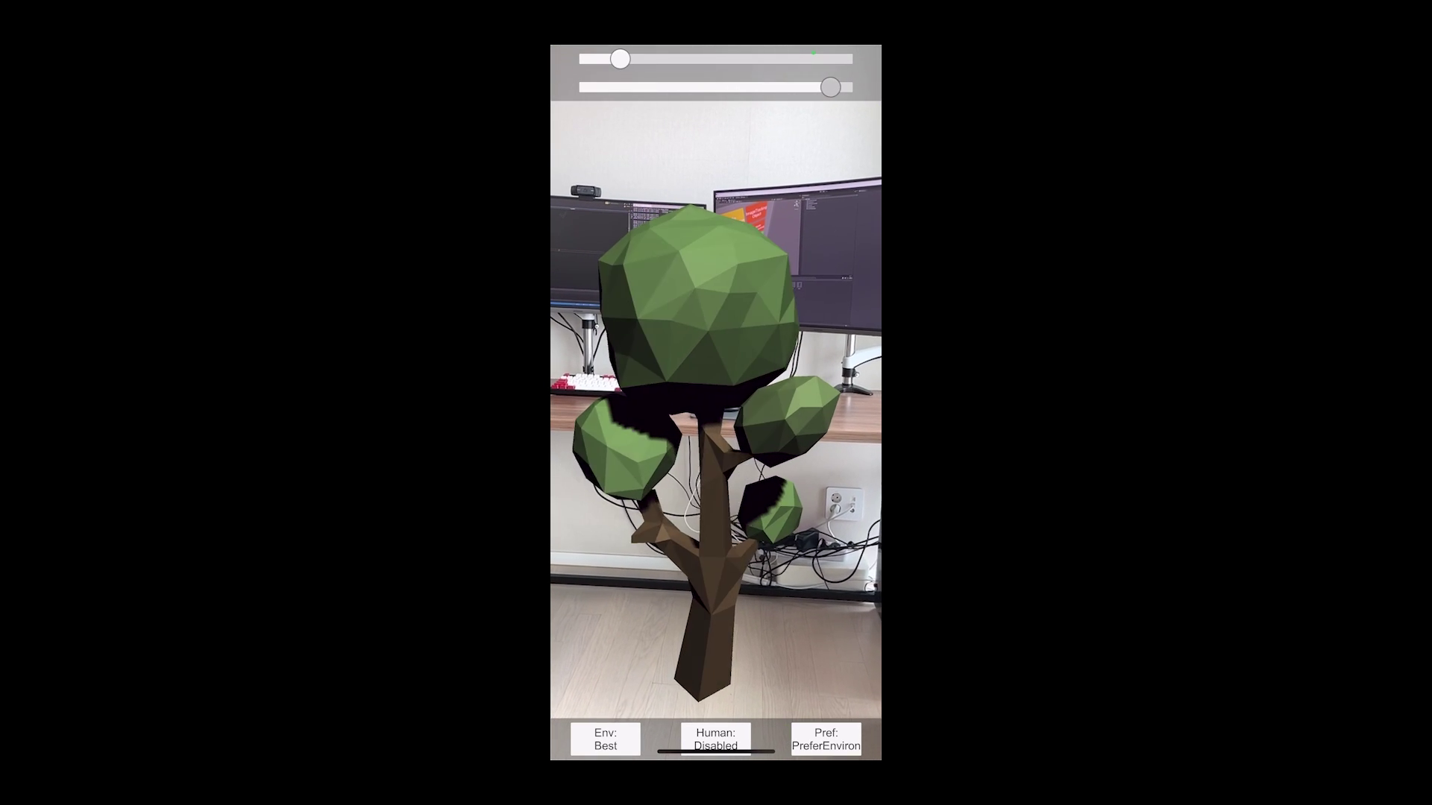
mouse_move(847, 87)
mouse_down()
mouse_move(585, 87)
mouse_move(837, 87)
mouse_move(671, 87)
mouse_move(813, 87)
mouse_up()
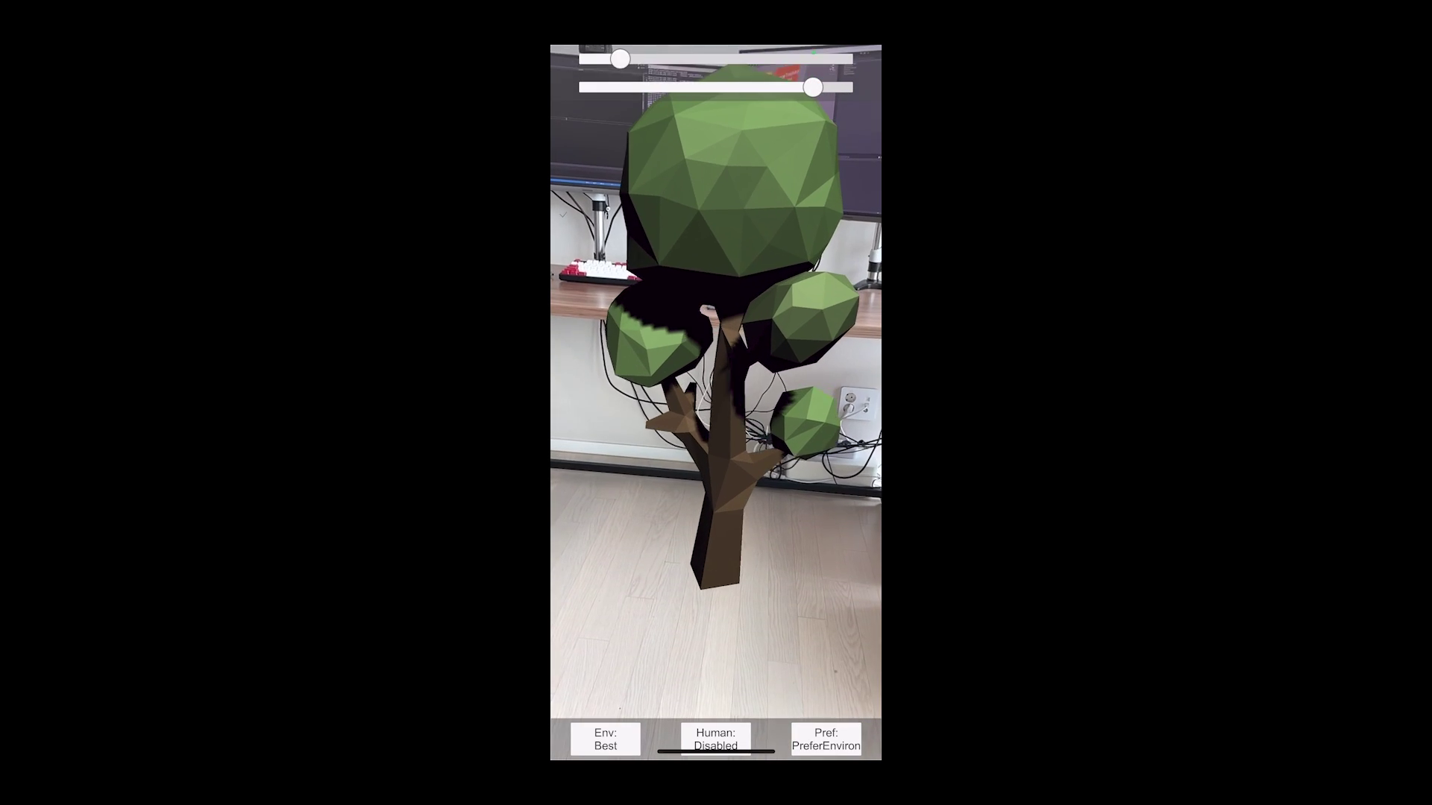
mouse_move(813, 87)
mouse_down()
mouse_move(592, 88)
mouse_move(847, 87)
mouse_move(588, 87)
mouse_move(604, 88)
mouse_move(604, 59)
mouse_move(684, 58)
mouse_move(585, 59)
mouse_move(806, 59)
mouse_move(691, 59)
mouse_up()
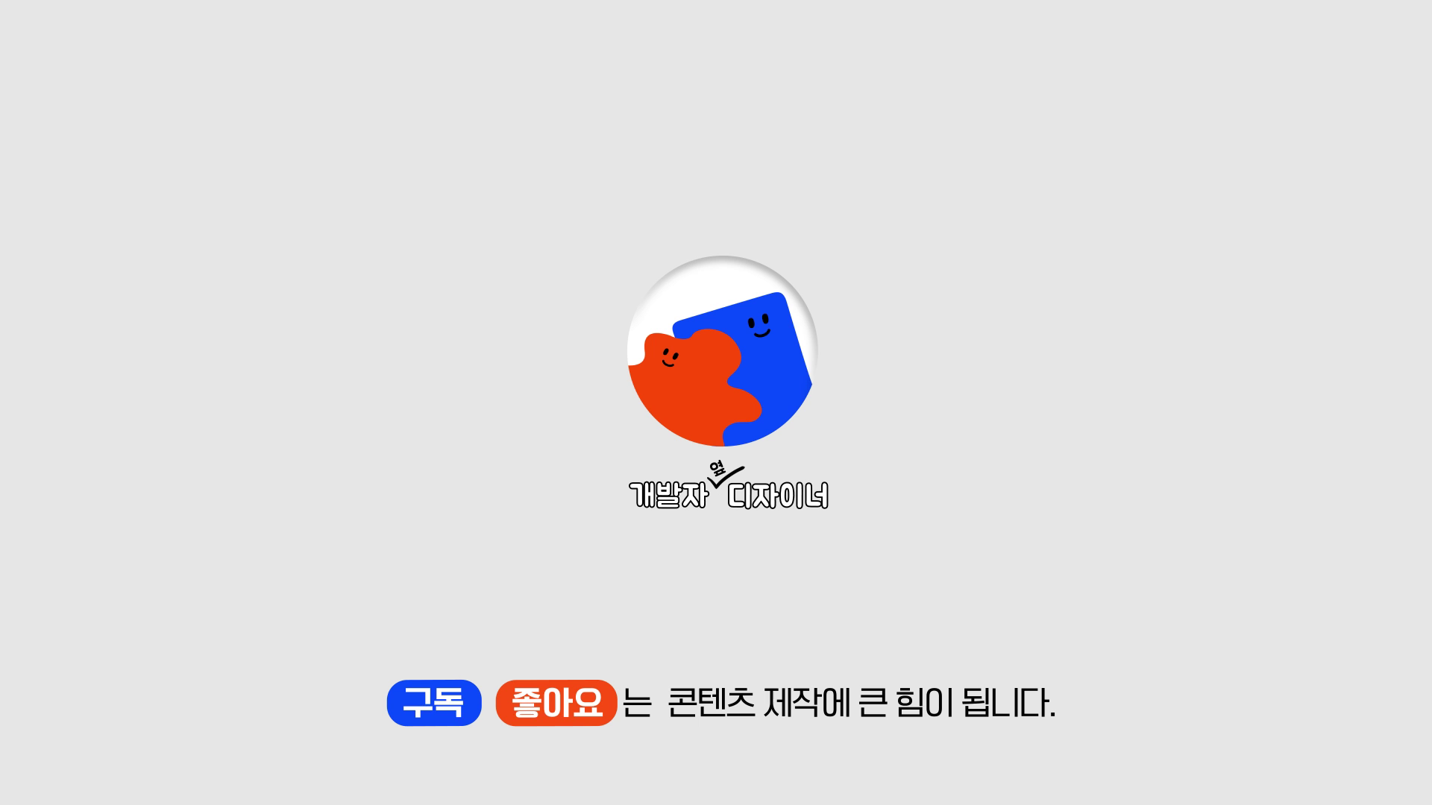